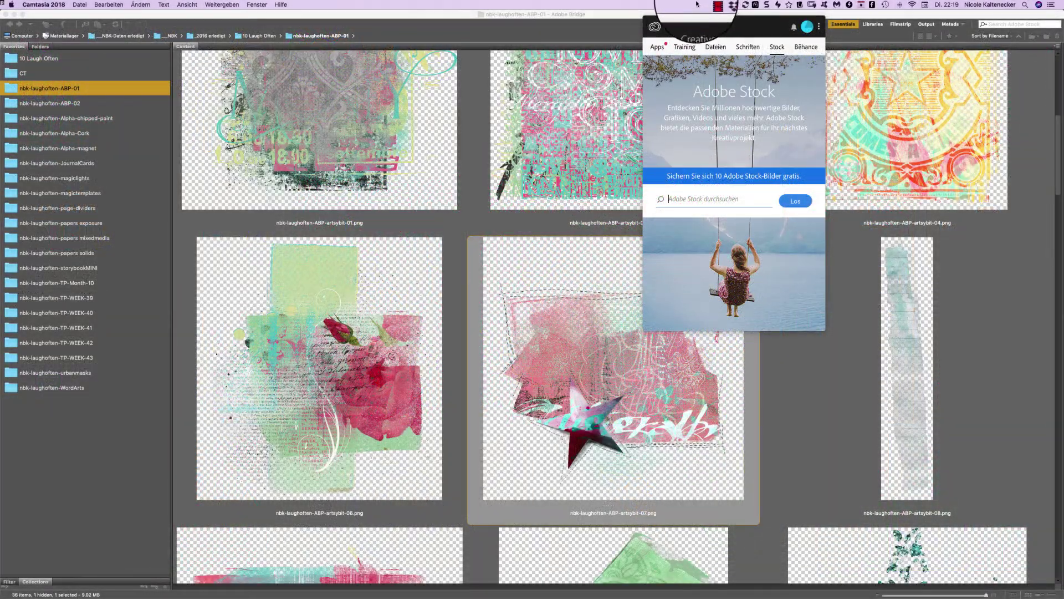
# - Dismiss the Creative Cloud popup, open the 10 Laugh Often folder and look through its preview images
pyautogui.click(723, 5)
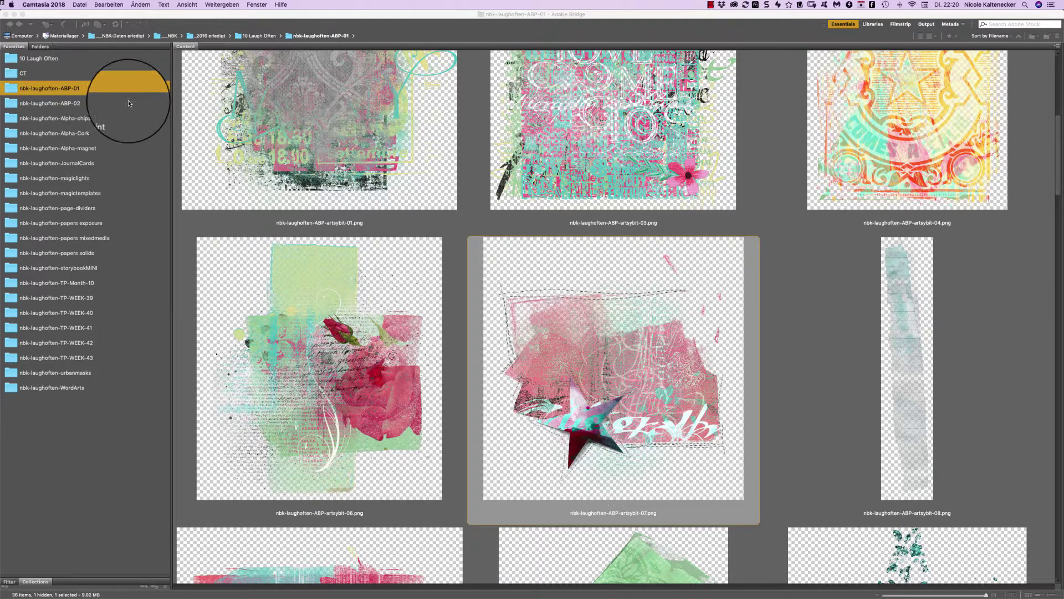
pyautogui.click(79, 59)
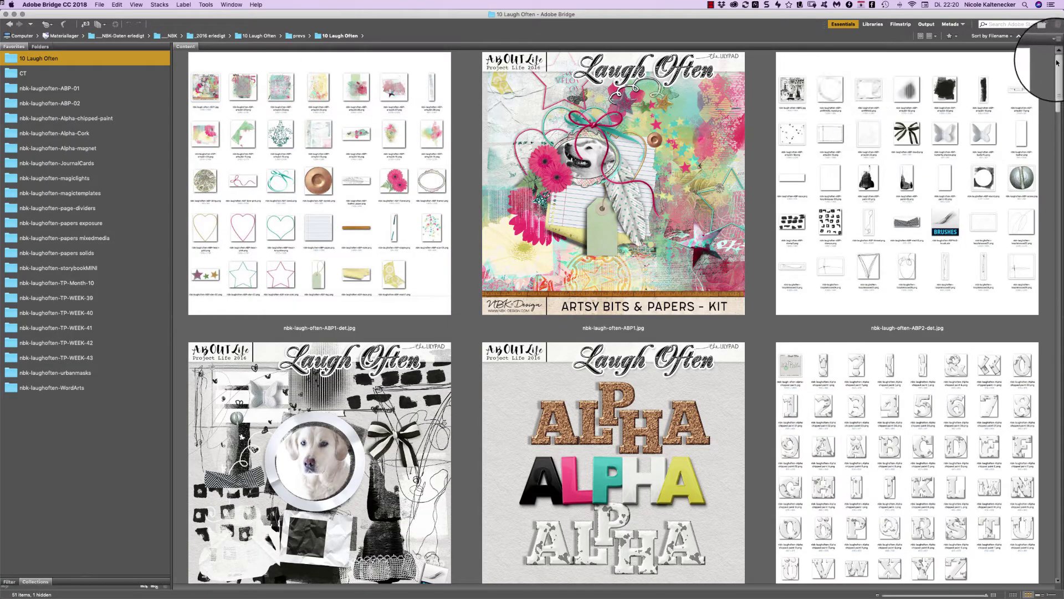
pyautogui.scroll(-20, 1010, 135)
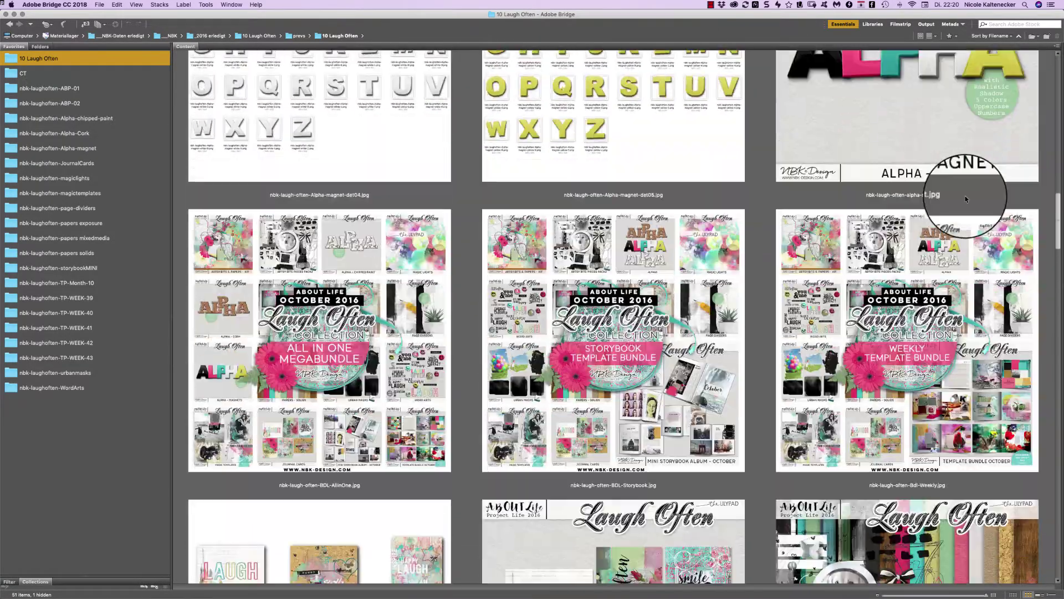
pyautogui.scroll(-20, 965, 195)
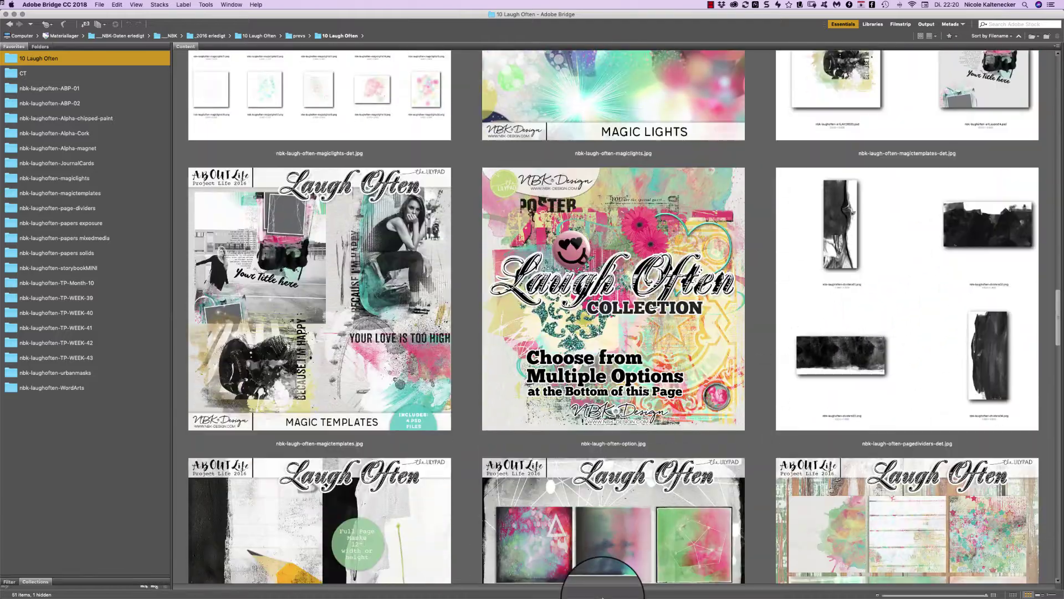
# - Switch to Safari and view the main preview and thumbnails on the Laugh Often collection's product page
pyautogui.click(603, 592)
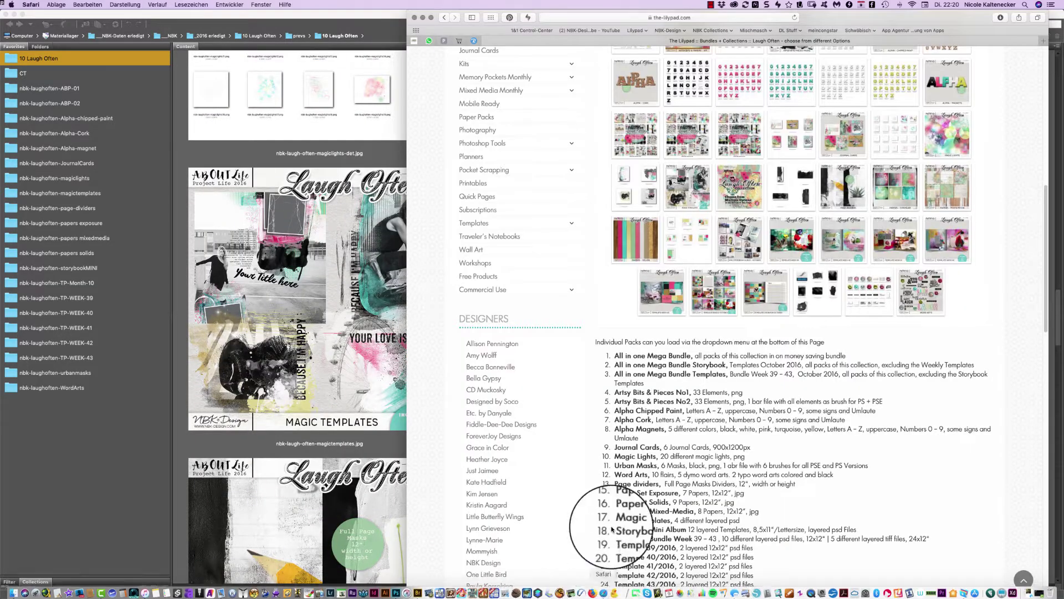
pyautogui.scroll(15, 1048, 202)
pyautogui.scroll(-3, 1021, 106)
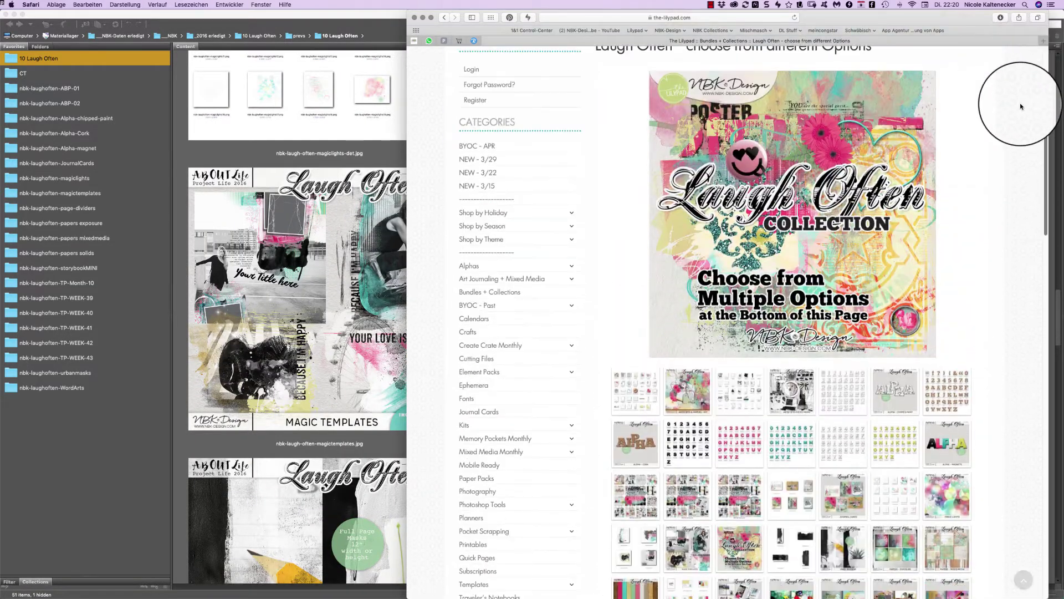
pyautogui.scroll(3, 1022, 107)
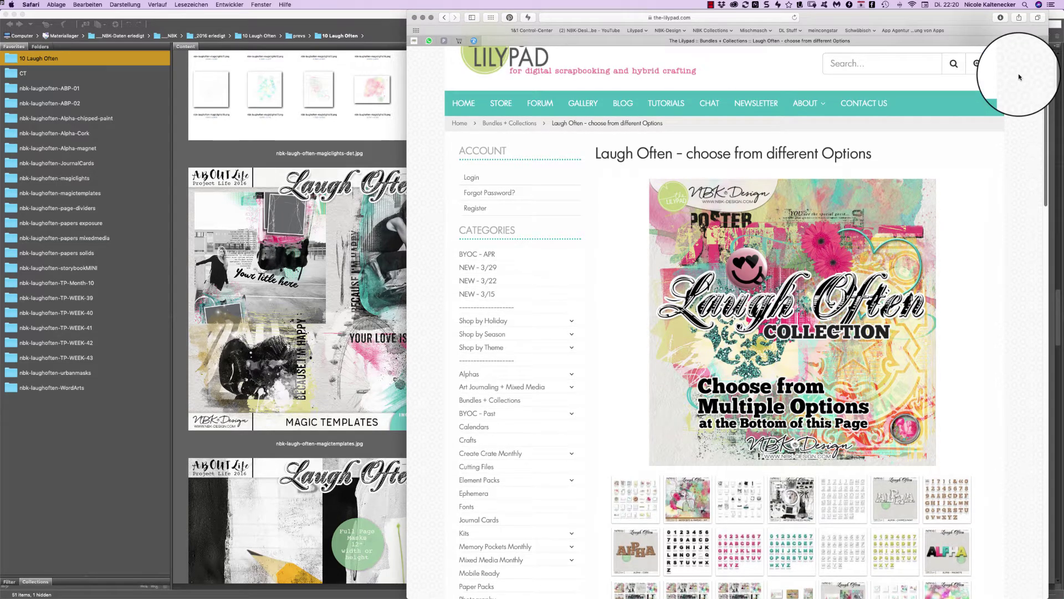
pyautogui.scroll(-1, 1019, 73)
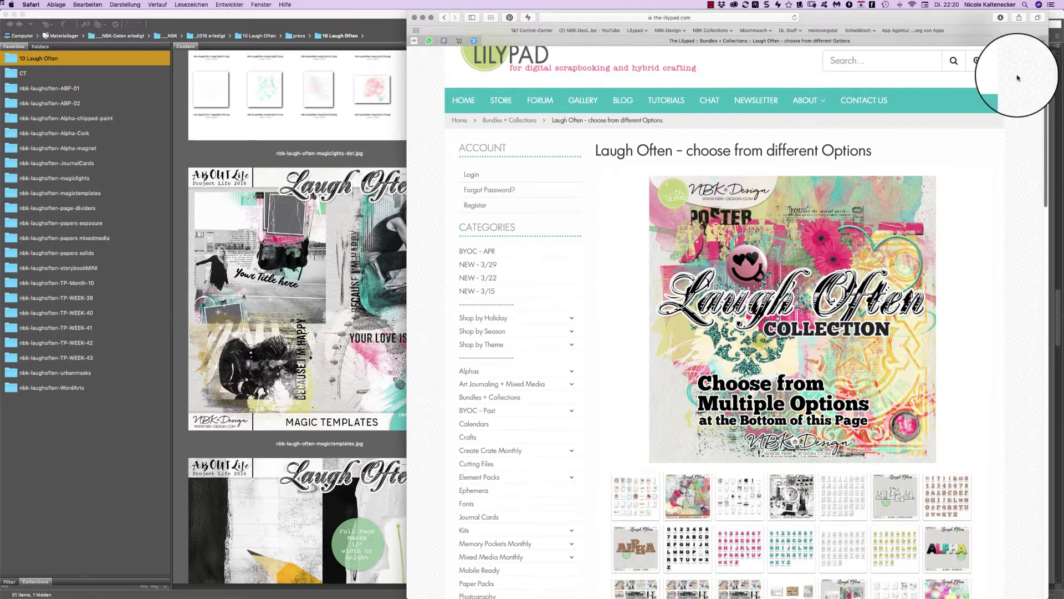
# - Highlight the individual packs from Journal Cards to Template 43/2016 in the product page's numbered list
pyautogui.scroll(-15, 1015, 79)
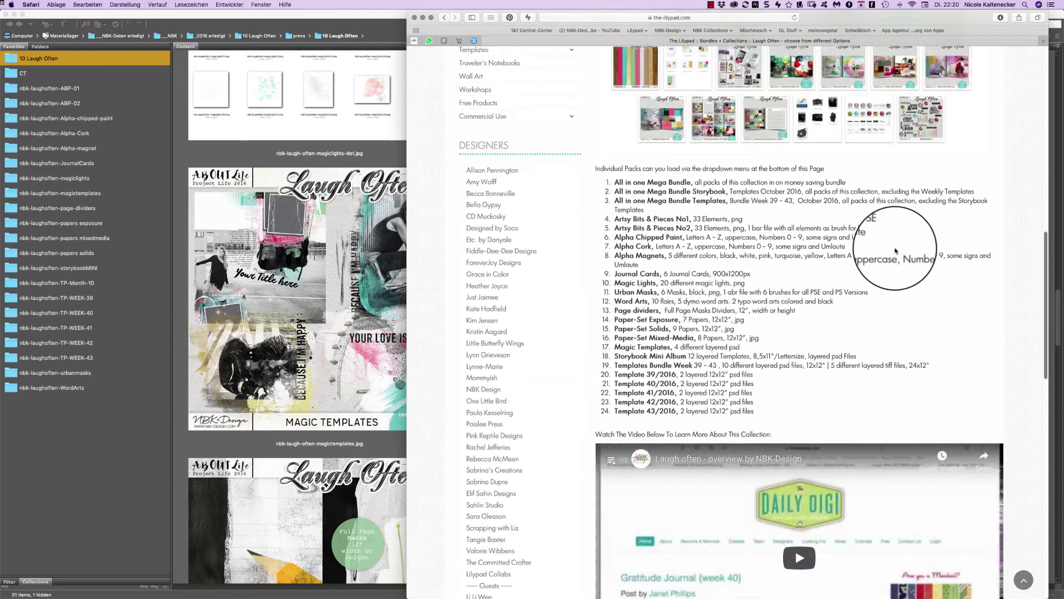
pyautogui.moveTo(633, 264); pyautogui.dragTo(686, 402)
pyautogui.scroll(-2, 1040, 357)
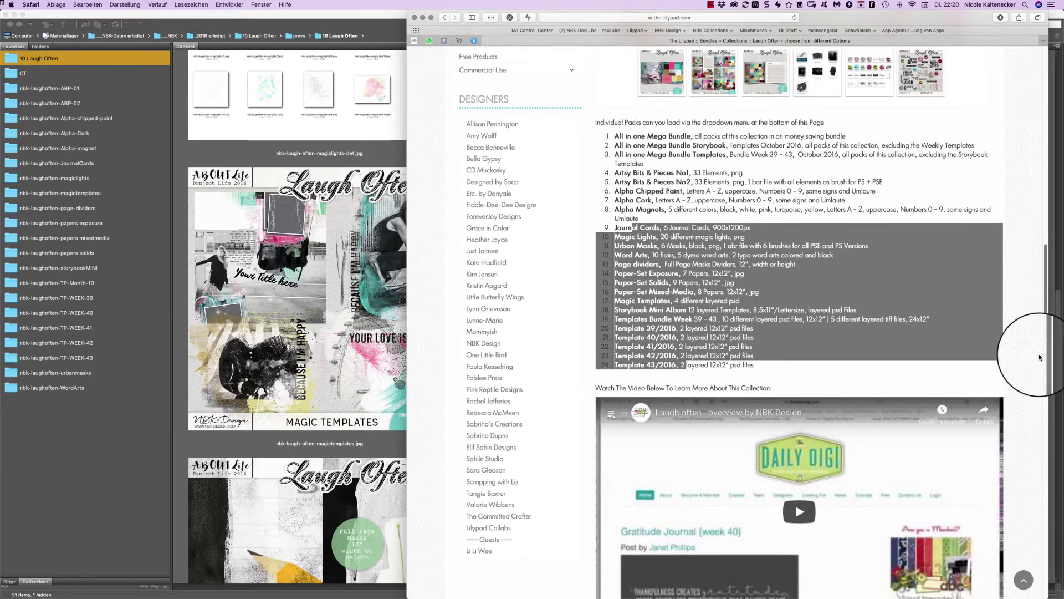
# - View the purchase options offered for the Laugh Often collection, keeping All in one Mega Bundle chosen
pyautogui.scroll(-10, 1041, 357)
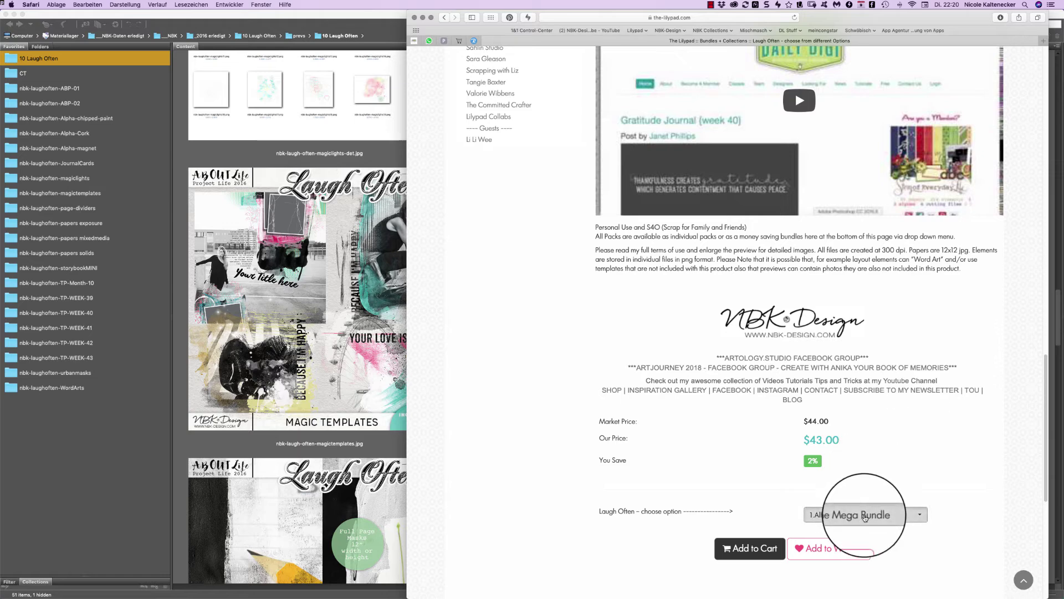
pyautogui.click(865, 517)
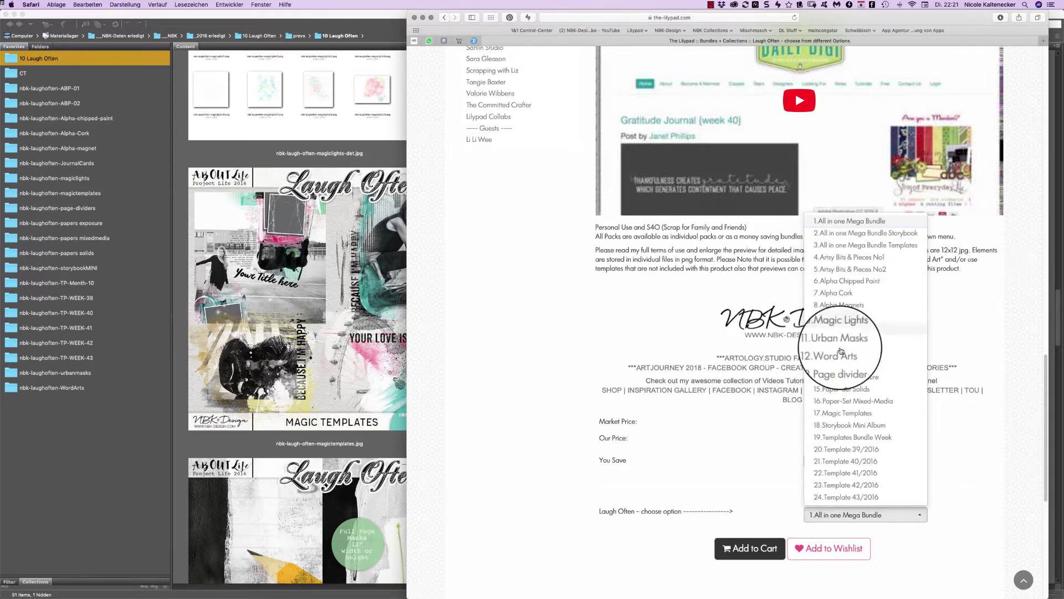
pyautogui.click(577, 344)
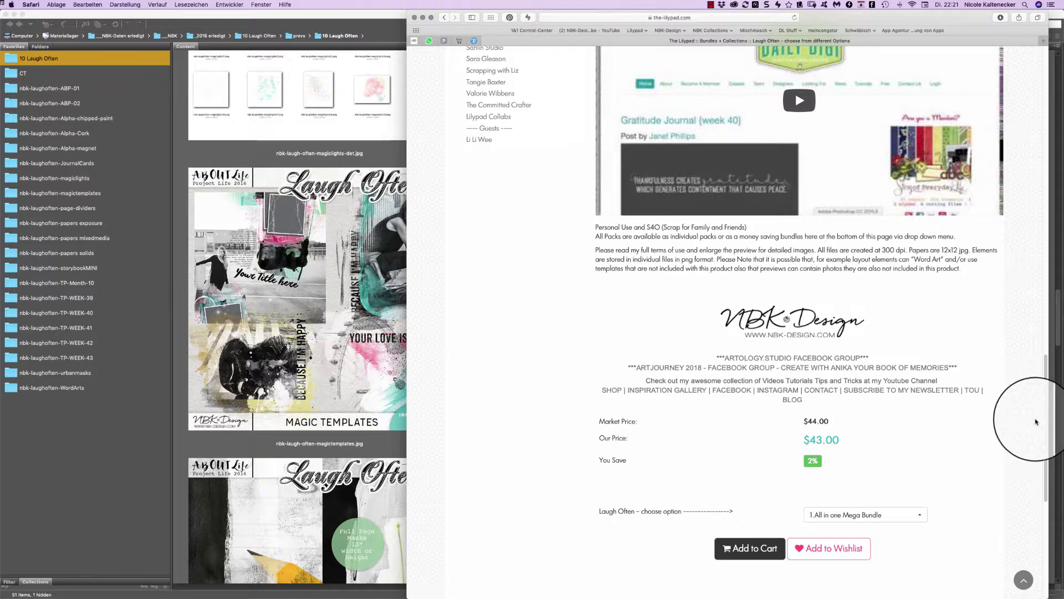
pyautogui.scroll(3, 1026, 410)
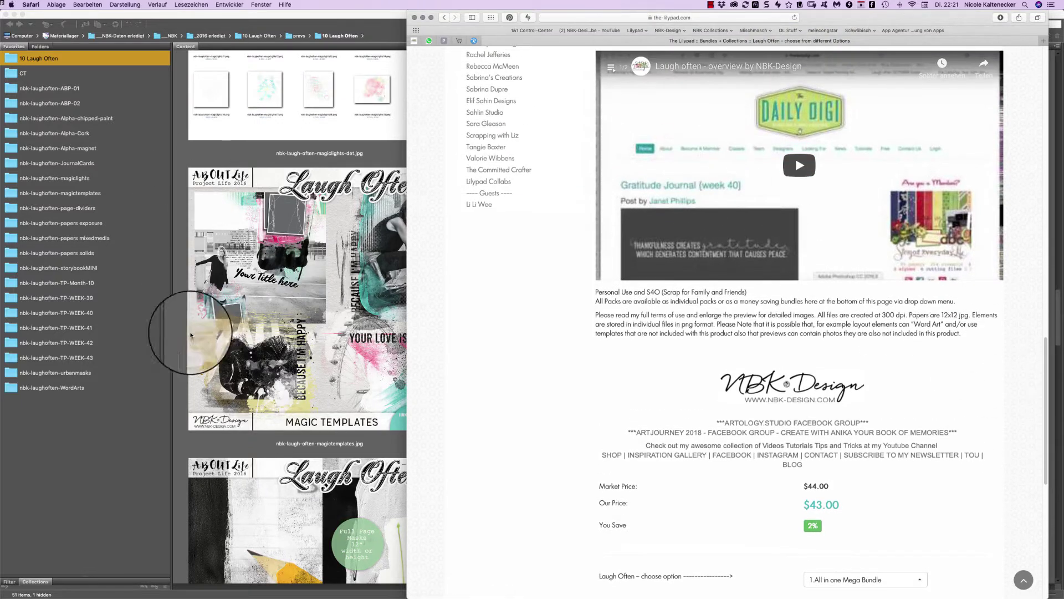
# - Switch back to Adobe Bridge, open the nbk-laughoften-ABP-01 folder and examine its artsy bit images
pyautogui.click(190, 334)
pyautogui.click(61, 89)
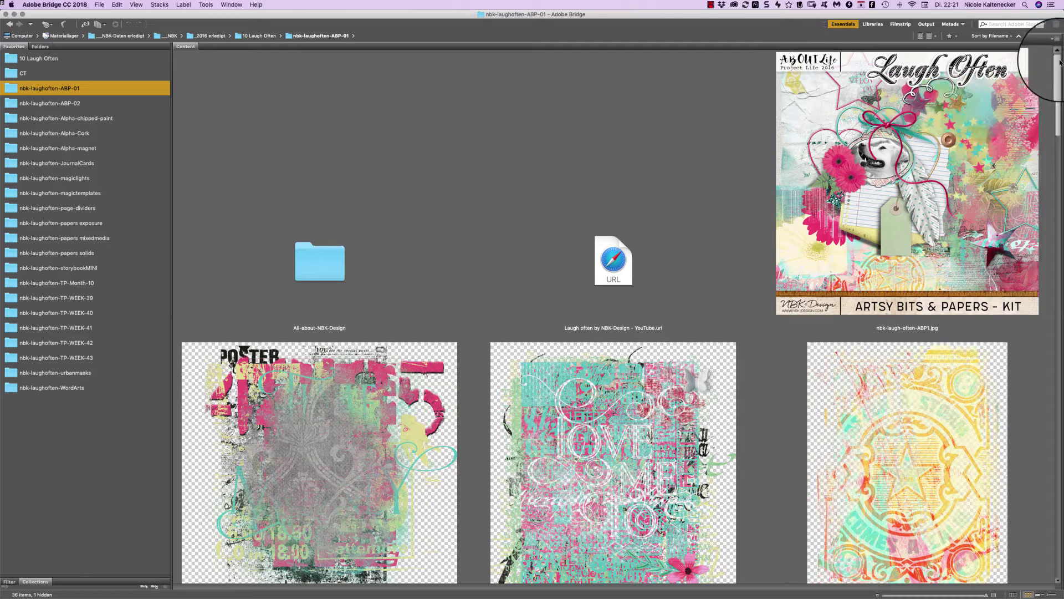
pyautogui.moveTo(1060, 62); pyautogui.dragTo(1022, 145)
pyautogui.scroll(-10, 1022, 147)
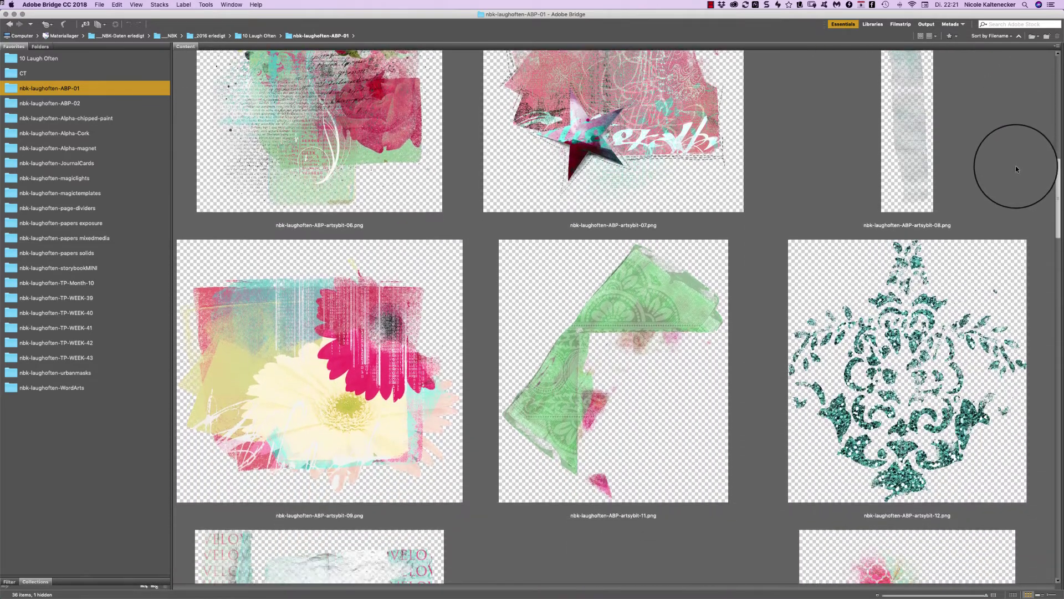
pyautogui.scroll(-2, 1005, 203)
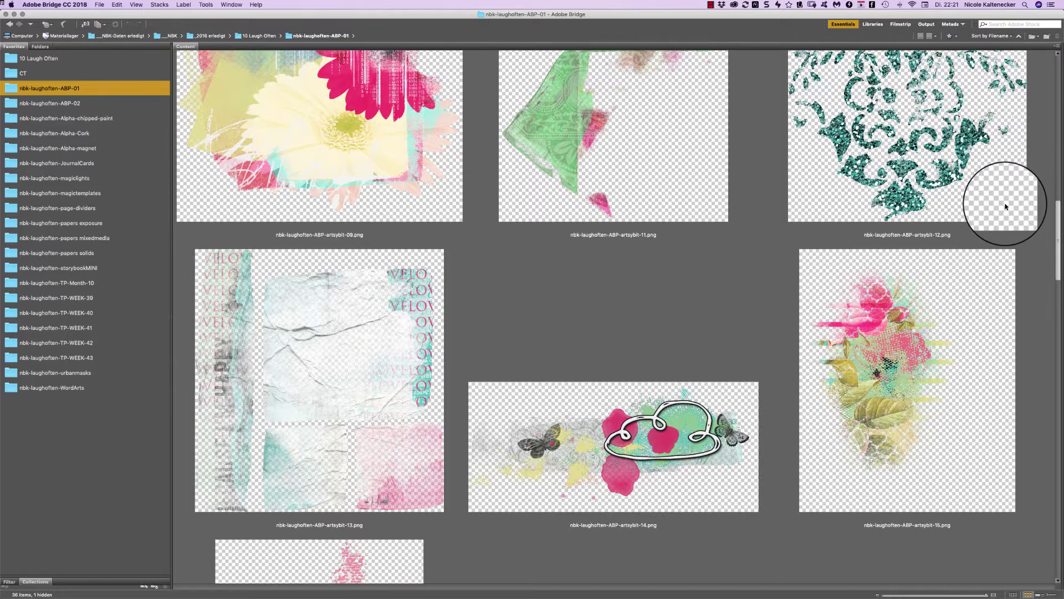
pyautogui.scroll(-5, 1006, 206)
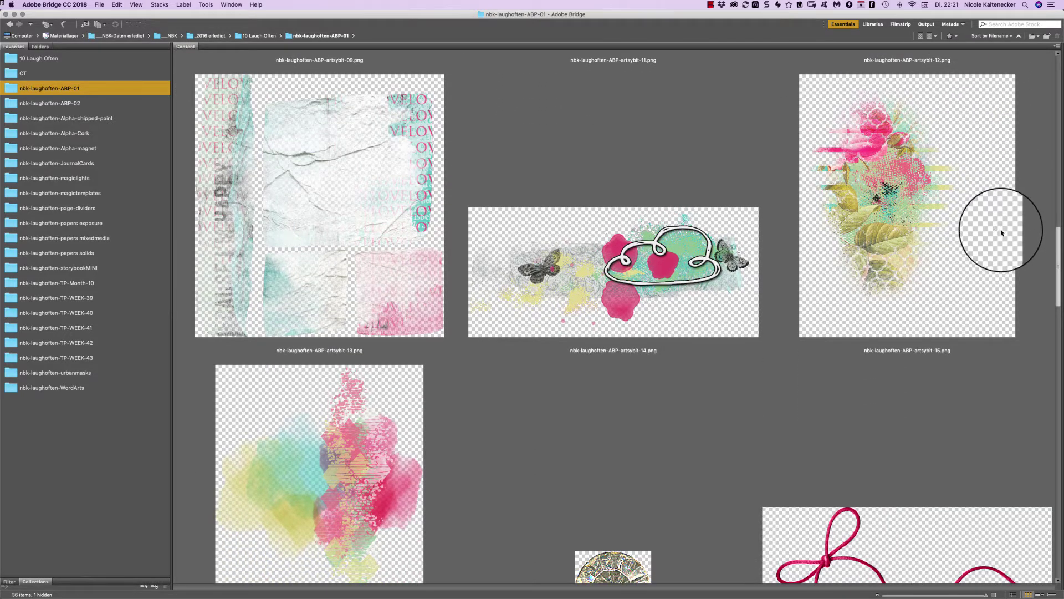
pyautogui.scroll(-8, 1002, 233)
# - Examine the bows, flowers, frames, hearts, stars and tapes in the ABP-01 folder, selecting the turquoise heart on the way
pyautogui.scroll(-10, 973, 277)
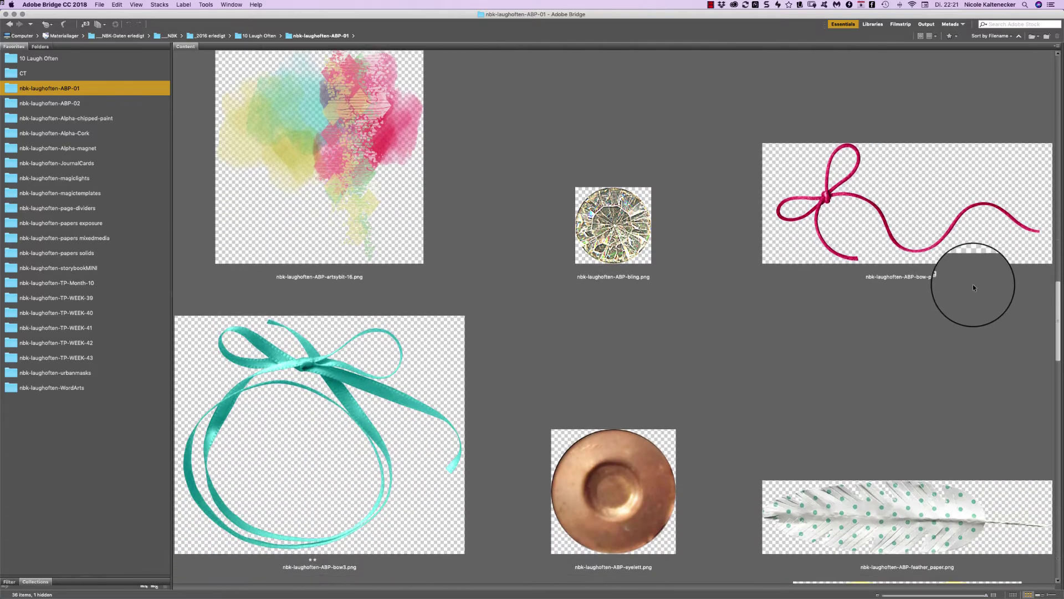
pyautogui.scroll(-13, 968, 320)
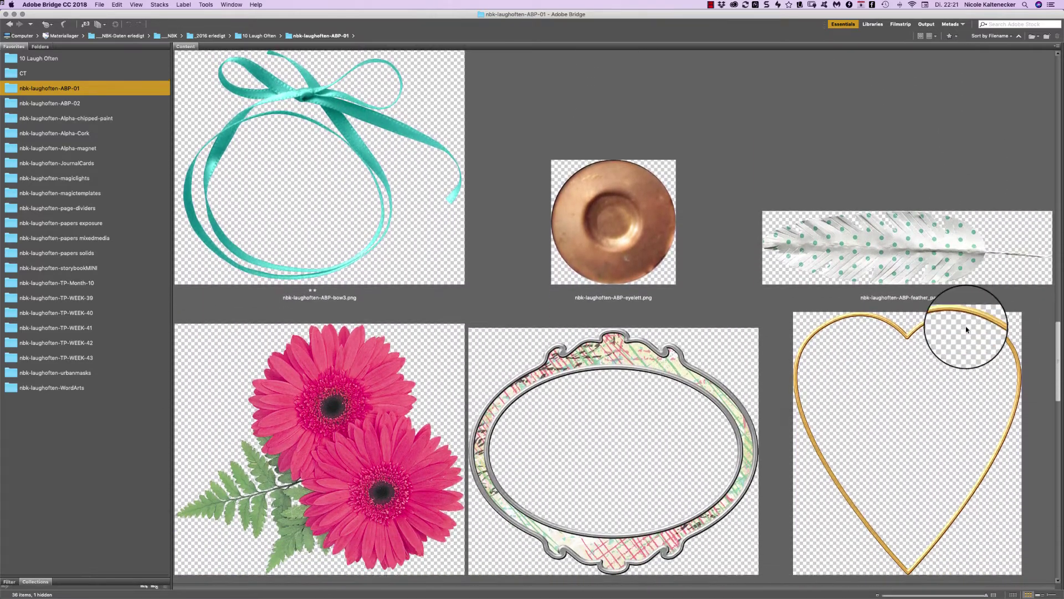
pyautogui.scroll(-2, 938, 388)
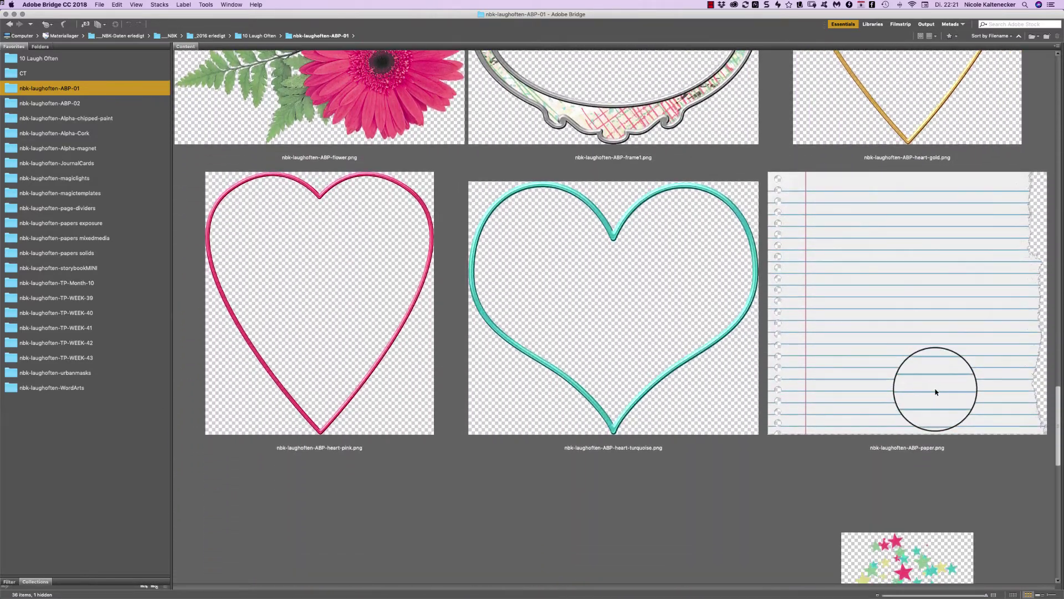
pyautogui.scroll(-1, 936, 391)
pyautogui.click(614, 153)
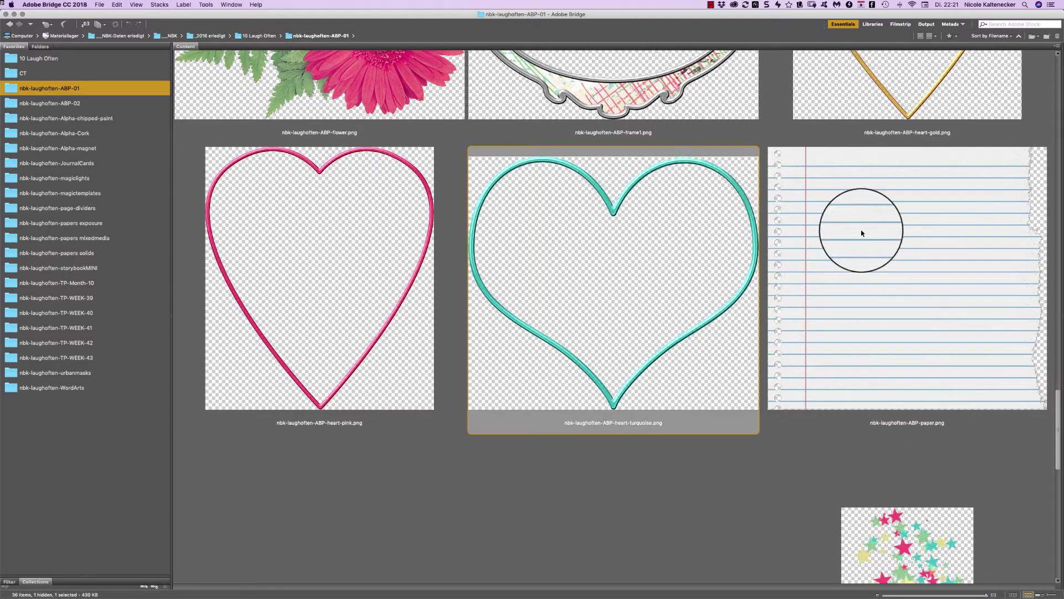
pyautogui.scroll(-12, 1031, 399)
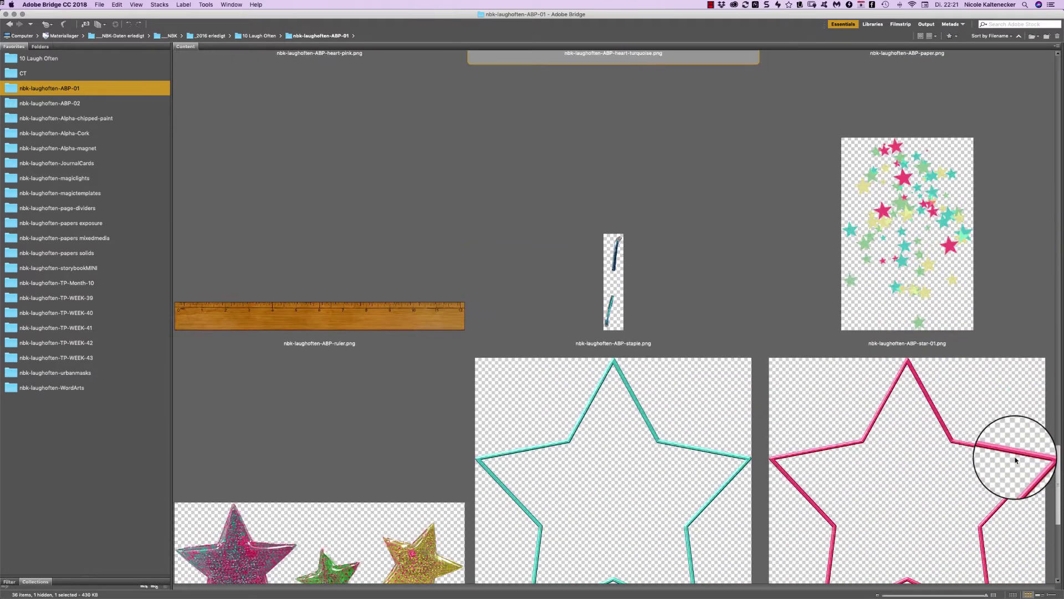
pyautogui.scroll(-8, 1016, 460)
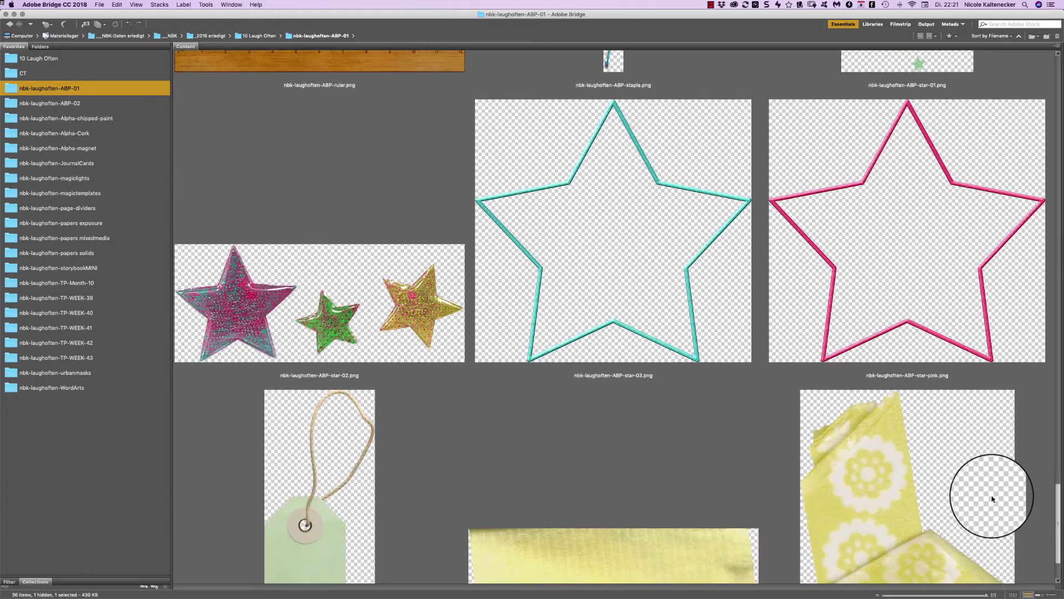
pyautogui.scroll(-3, 1023, 494)
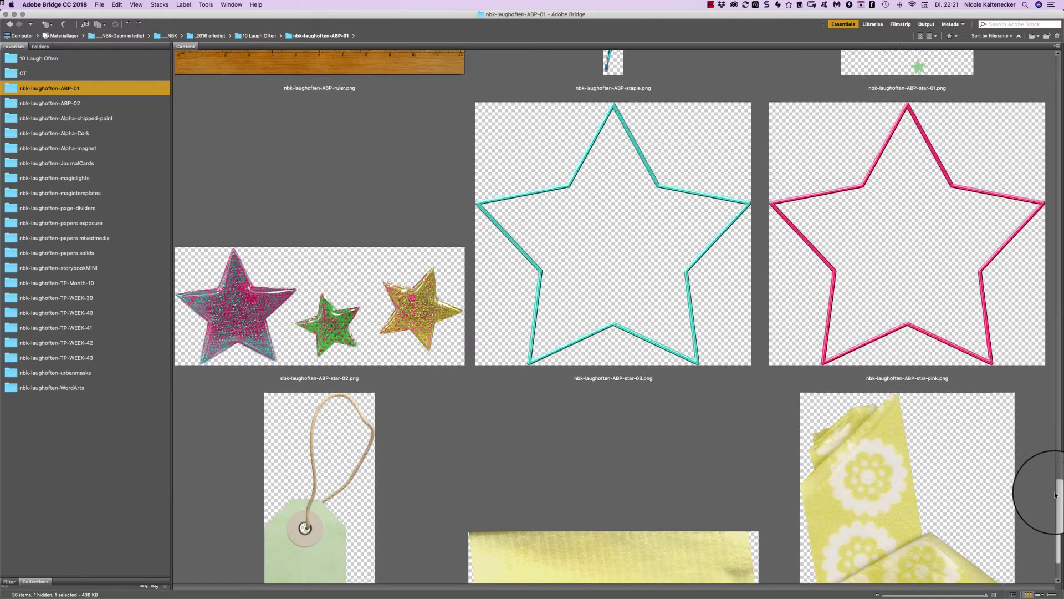
pyautogui.scroll(15, 1024, 511)
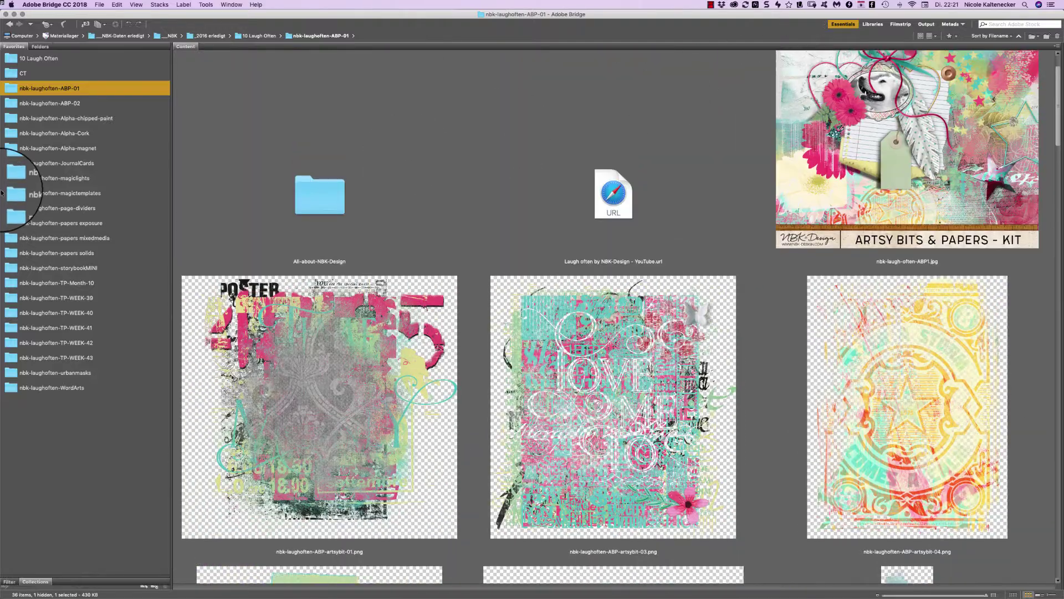
# - Open the nbk-laughoften-ABP-02 folder and examine its paint images, round and crumpled-paper frames and artsy bits
pyautogui.click(83, 103)
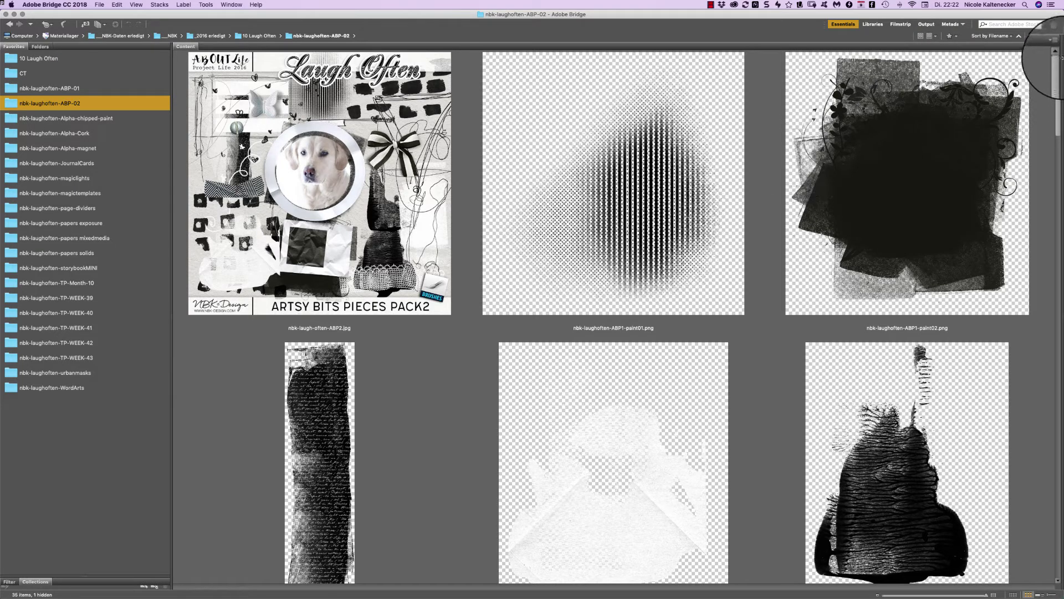
pyautogui.scroll(-1, 1058, 61)
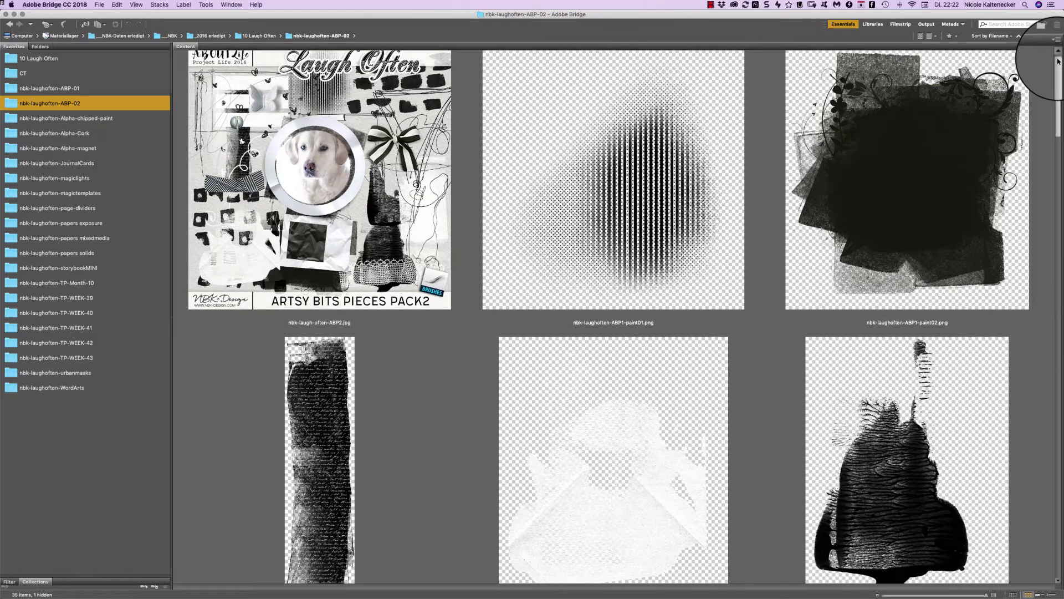
pyautogui.scroll(1, 1058, 61)
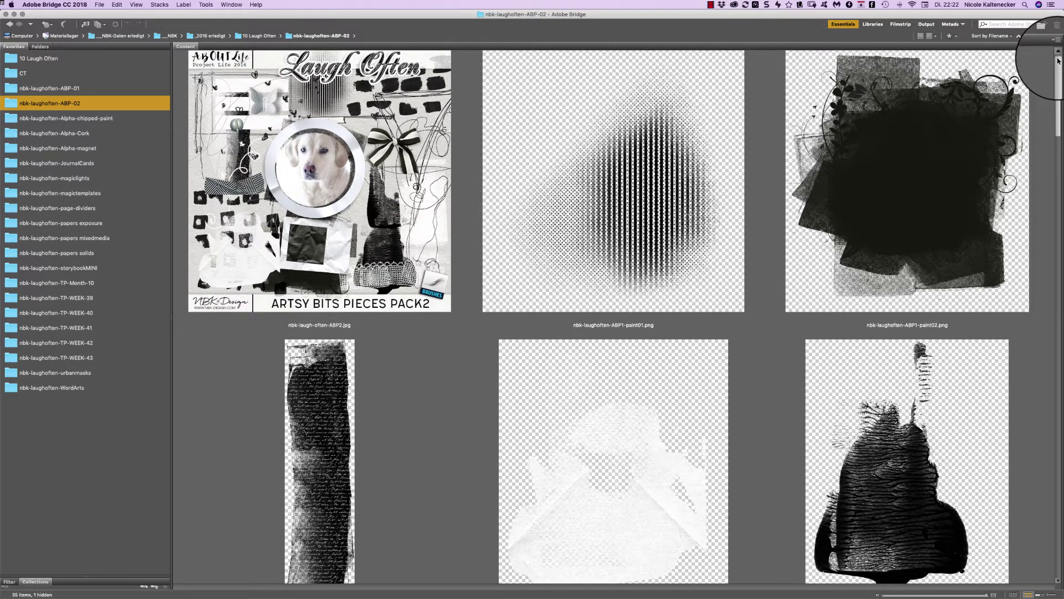
pyautogui.scroll(1, 1058, 61)
pyautogui.scroll(-10, 1057, 60)
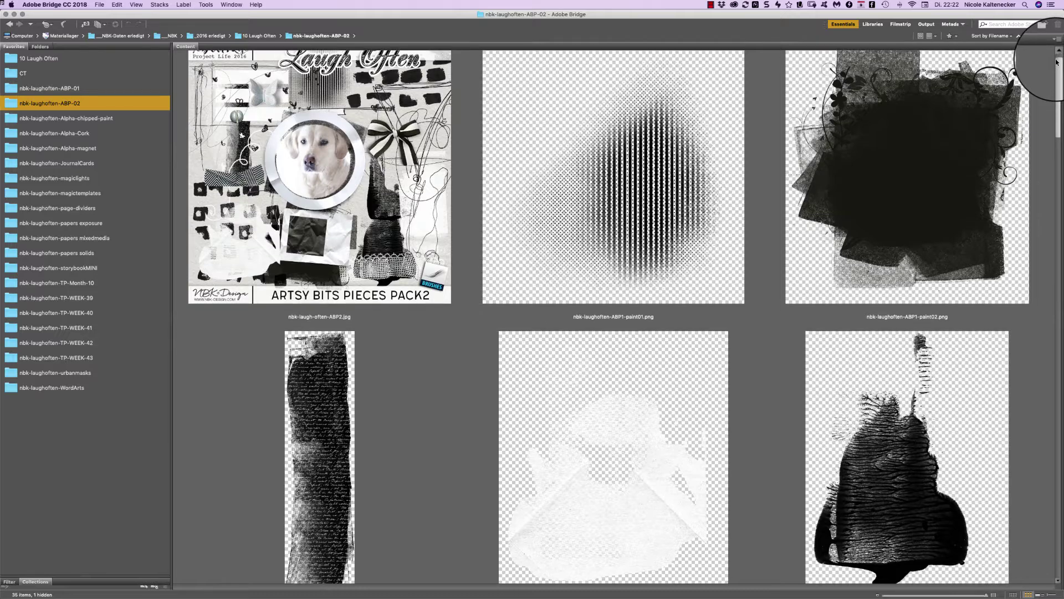
pyautogui.scroll(-5, 1013, 138)
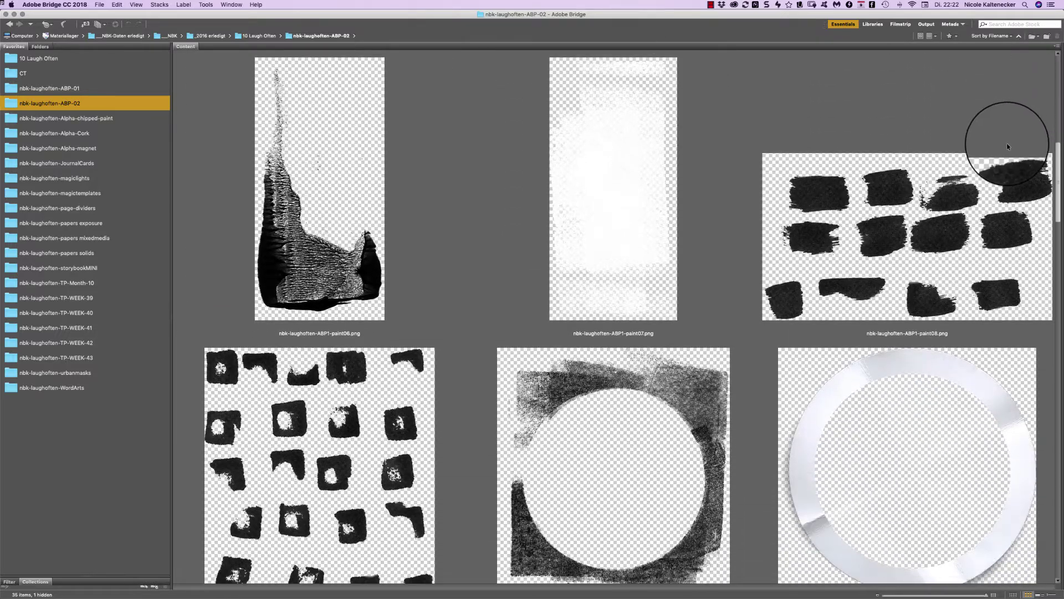
pyautogui.scroll(-2, 1003, 168)
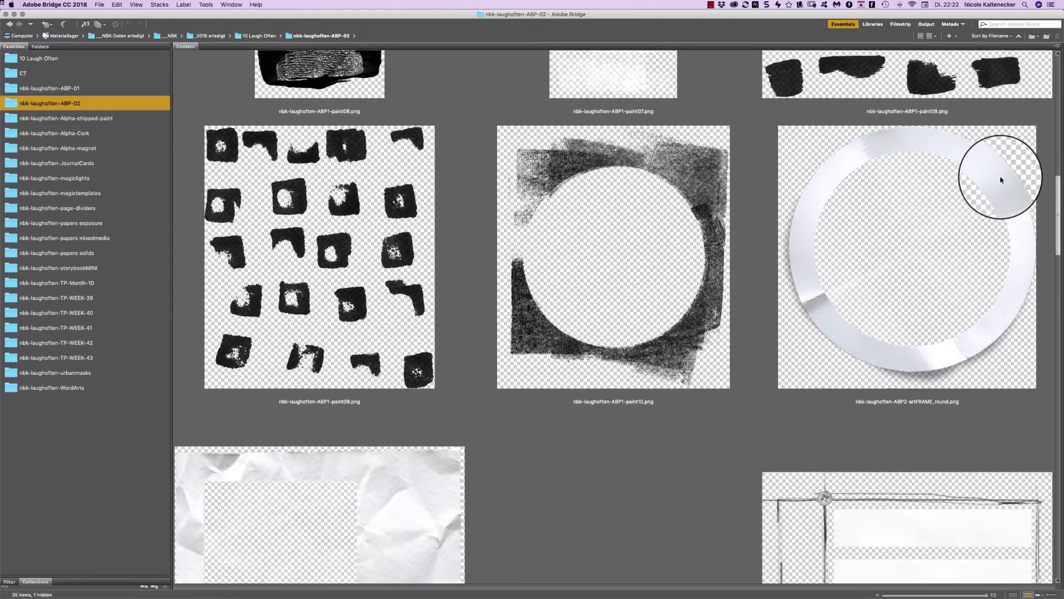
pyautogui.scroll(-6, 1002, 180)
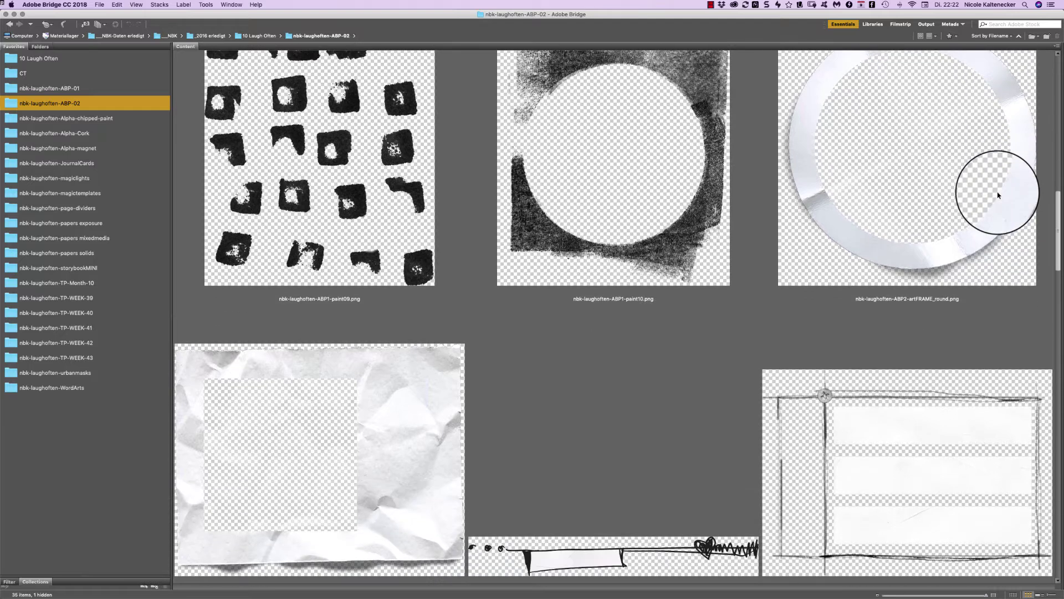
pyautogui.scroll(-1, 986, 220)
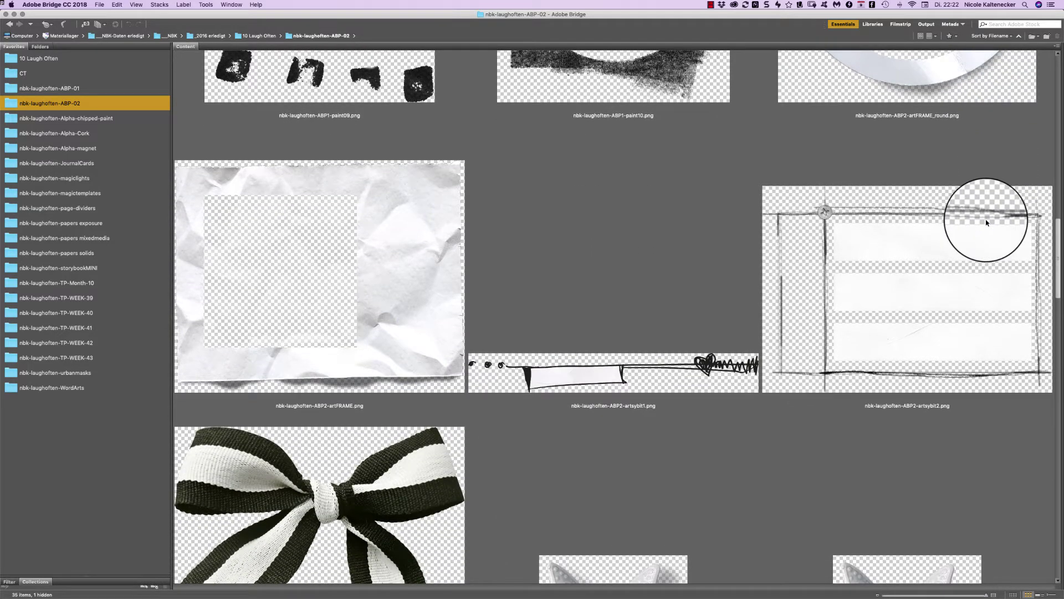
pyautogui.scroll(-2, 987, 222)
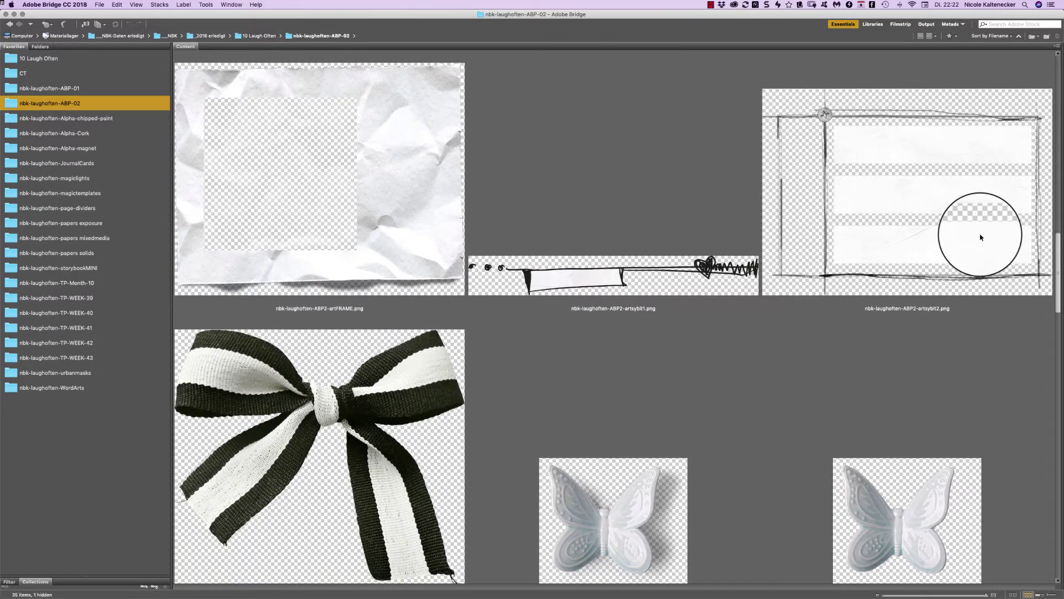
# - Examine the bow, butterflies, doodled hearts and feather in the ABP-02 folder, then preview the lace image full screen and close the preview
pyautogui.scroll(-8, 980, 237)
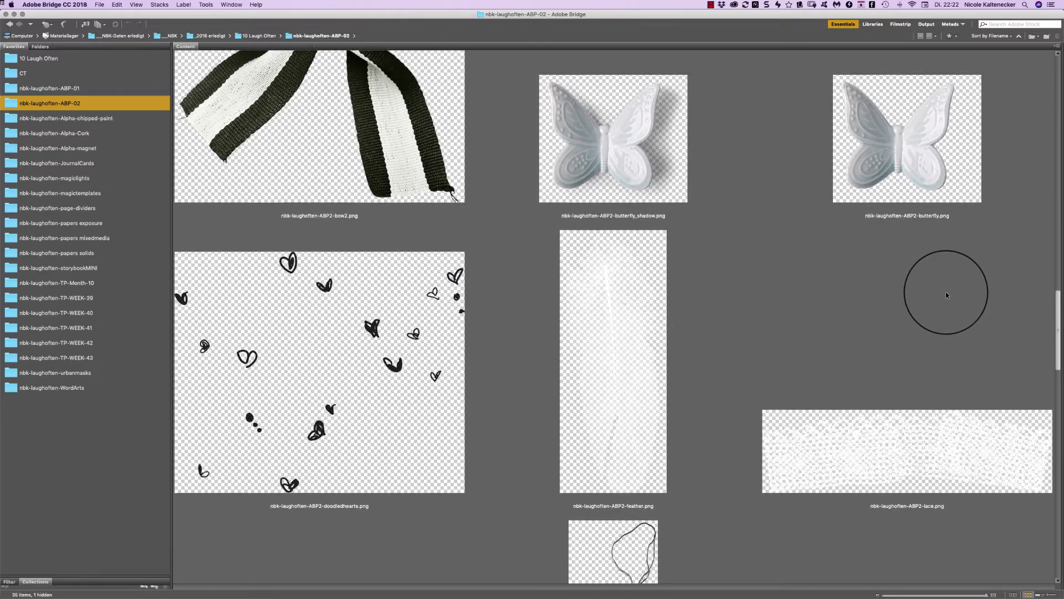
pyautogui.scroll(-5, 944, 294)
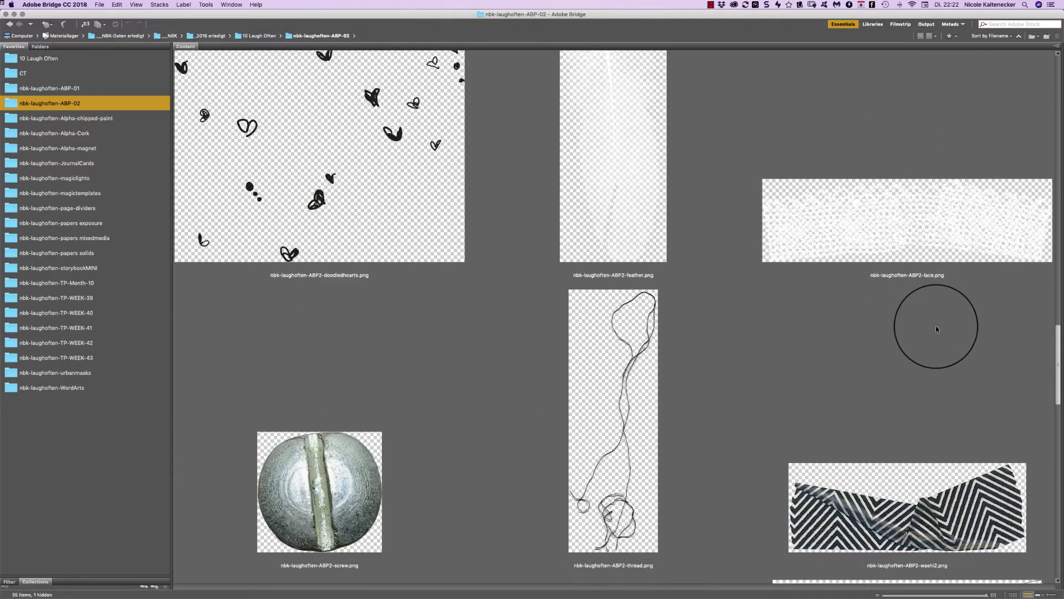
pyautogui.scroll(-2, 936, 329)
pyautogui.click(886, 132)
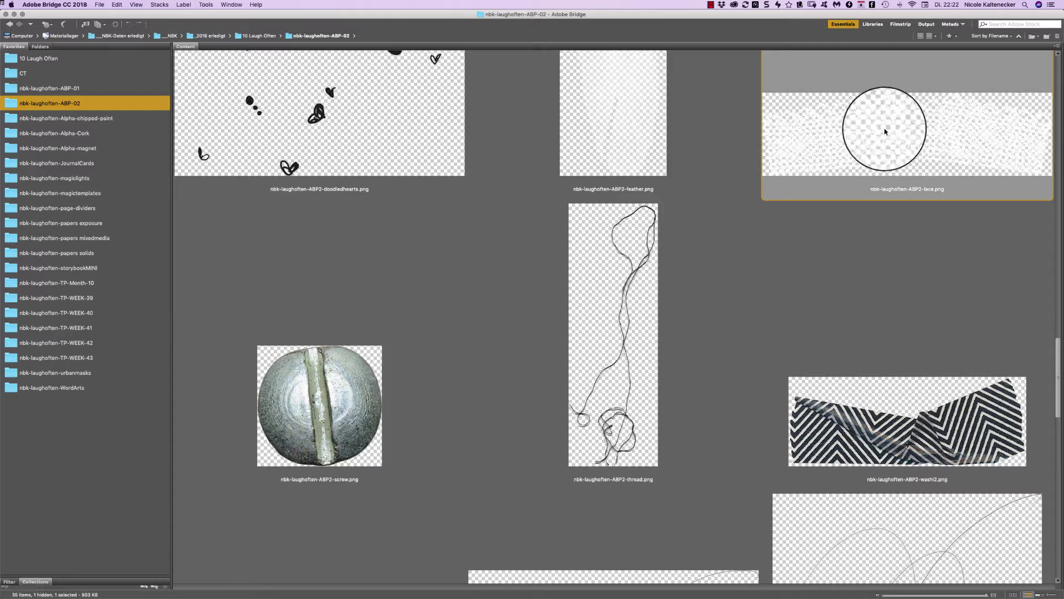
pyautogui.press('space')
pyautogui.press('space')
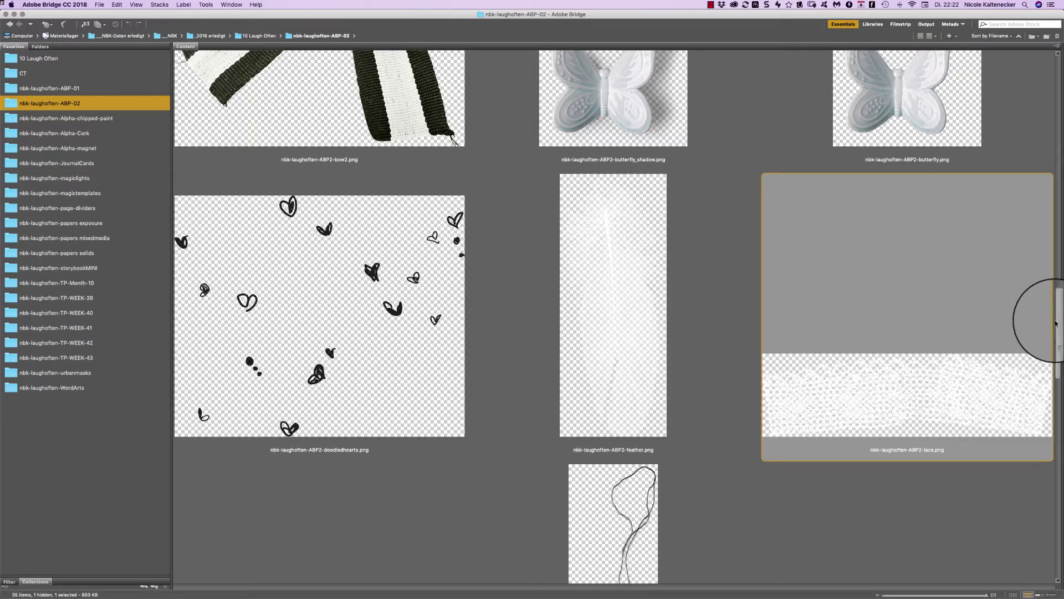
# - Examine the screw, thread, washi, brush file and loopilaloozas in the ABP-02 folder, then return to its first images and select two paint images in turn
pyautogui.scroll(-8, 1023, 363)
pyautogui.scroll(-2, 1011, 386)
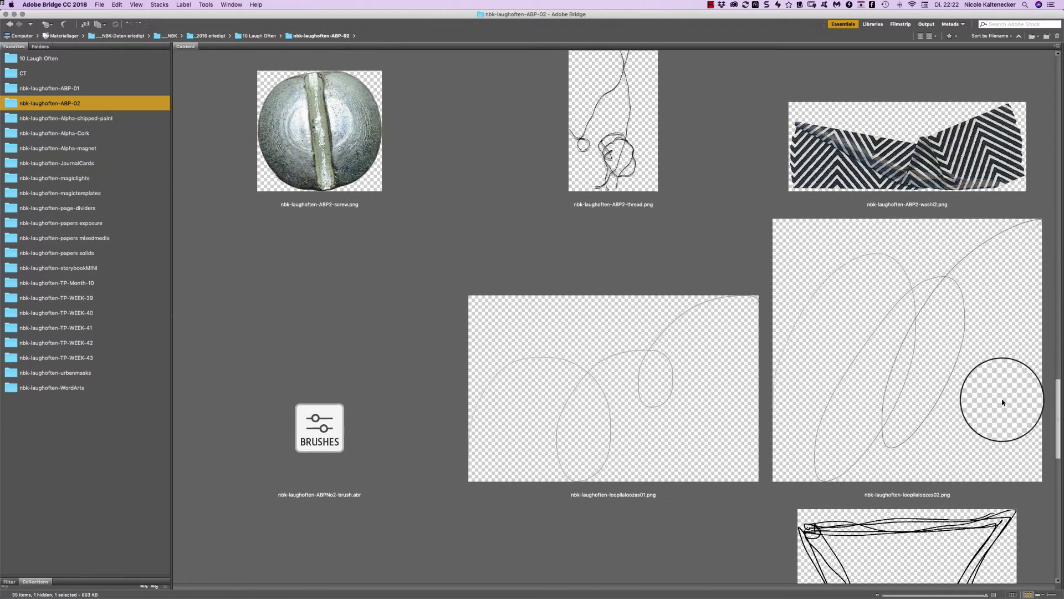
pyautogui.scroll(-3, 1001, 405)
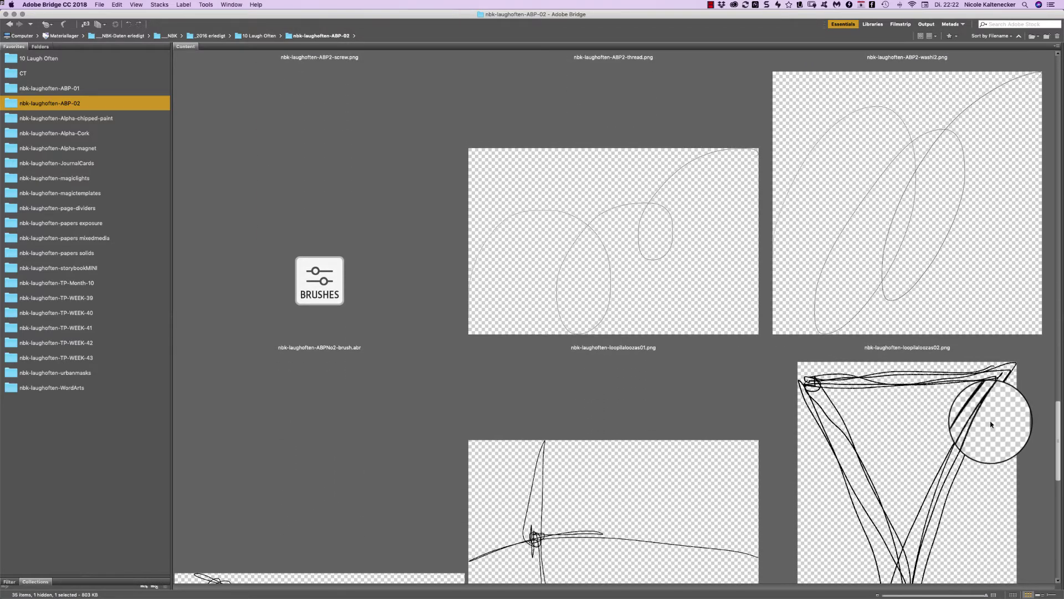
pyautogui.scroll(-12, 991, 424)
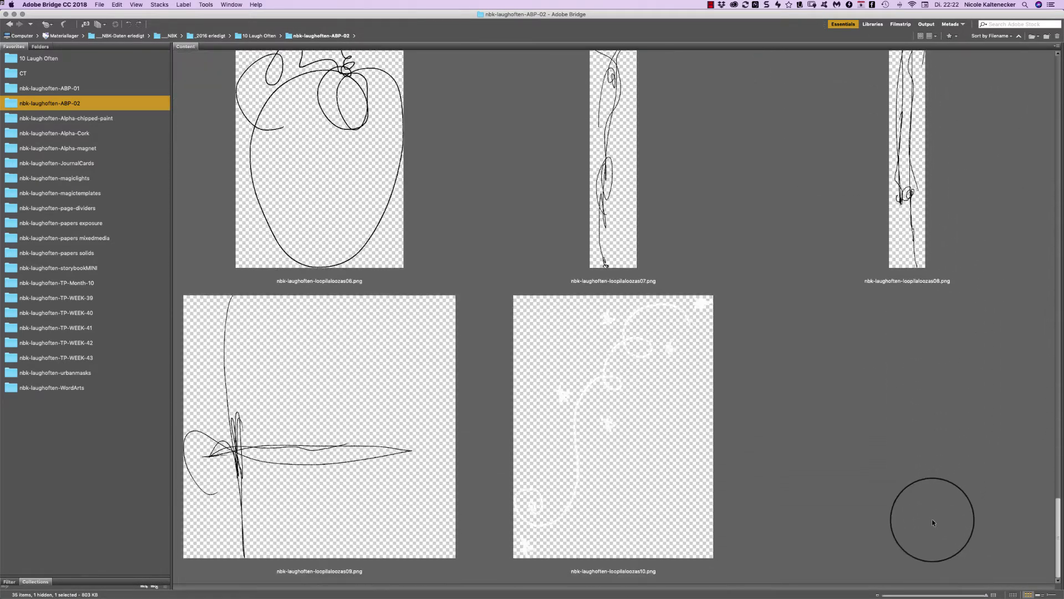
pyautogui.scroll(20, 929, 524)
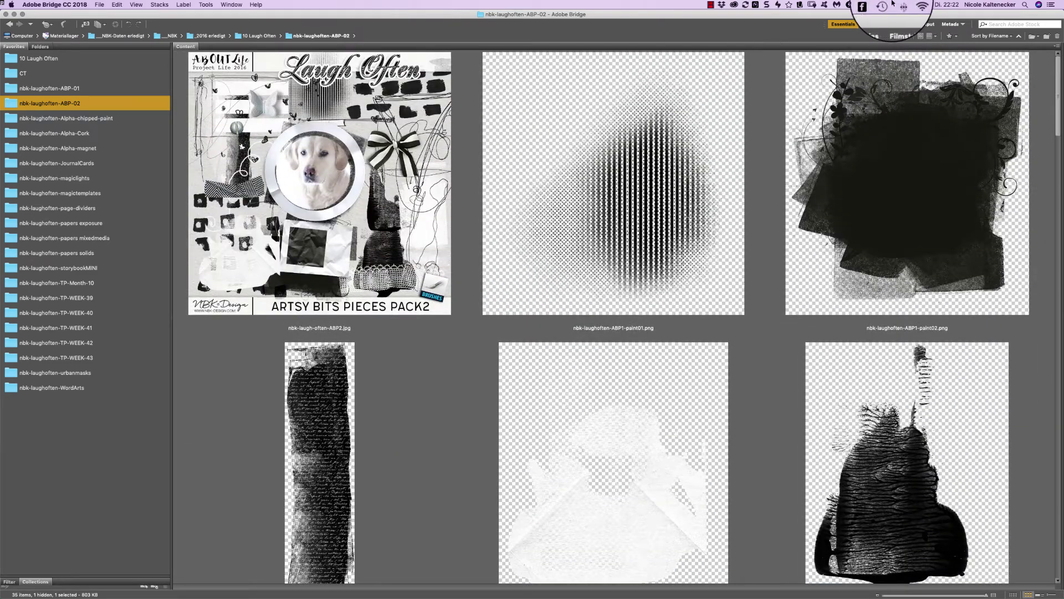
pyautogui.click(675, 115)
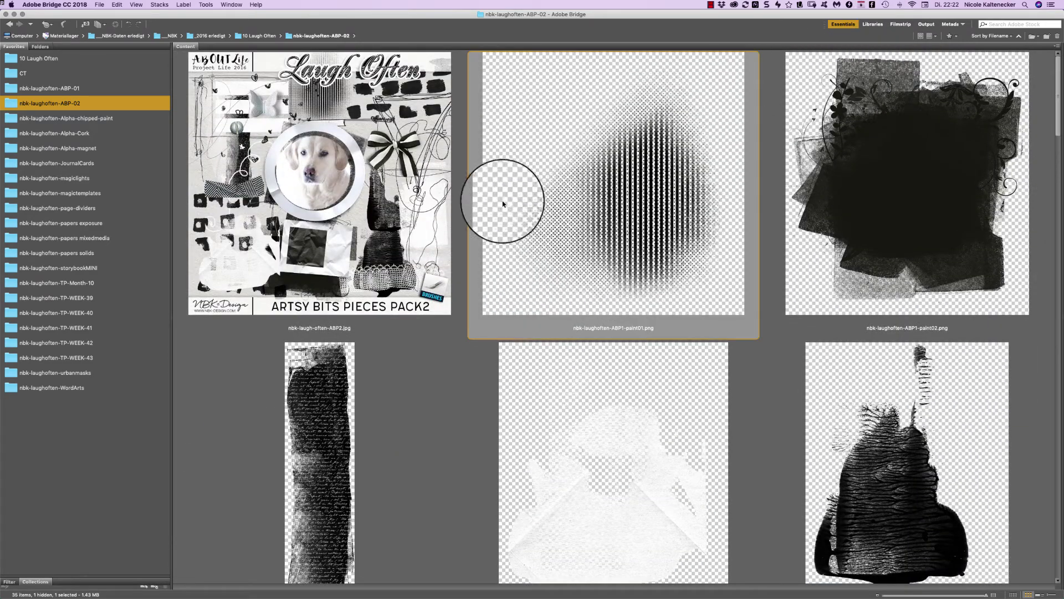
pyautogui.click(432, 361)
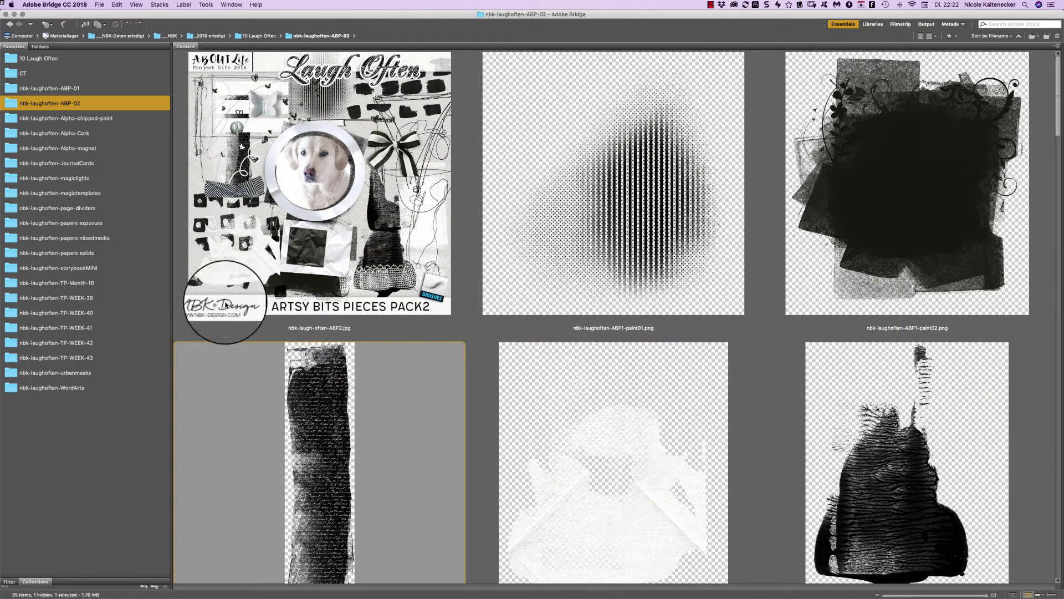
# - Open the nbk-laughoften-Alpha-chipped-paint folder, examine its signs and numbers, and return to the preview image
pyautogui.click(122, 117)
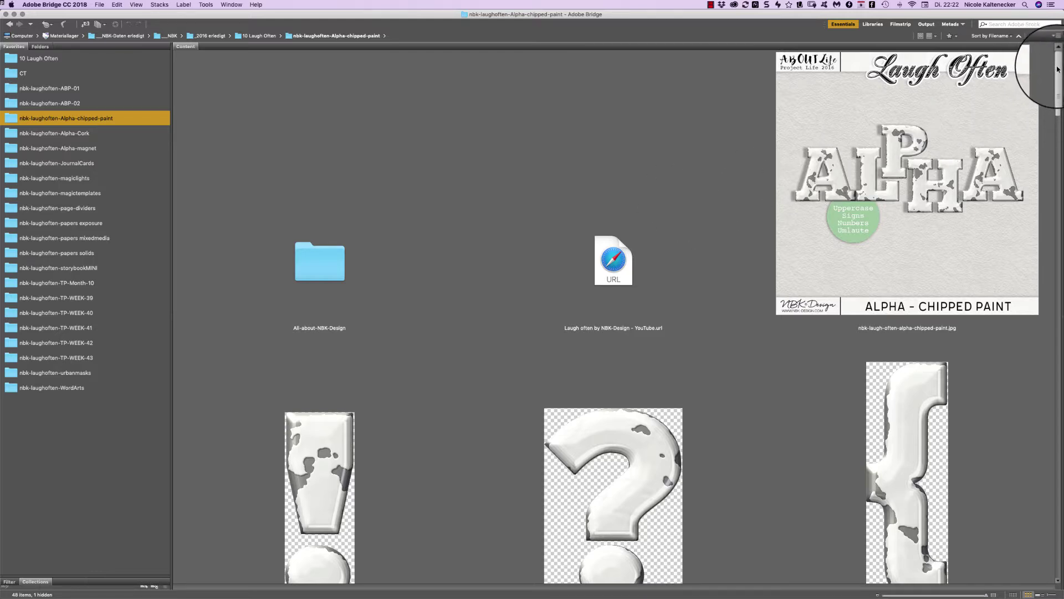
pyautogui.moveTo(1057, 69); pyautogui.dragTo(1052, 88)
pyautogui.scroll(-5, 1033, 114)
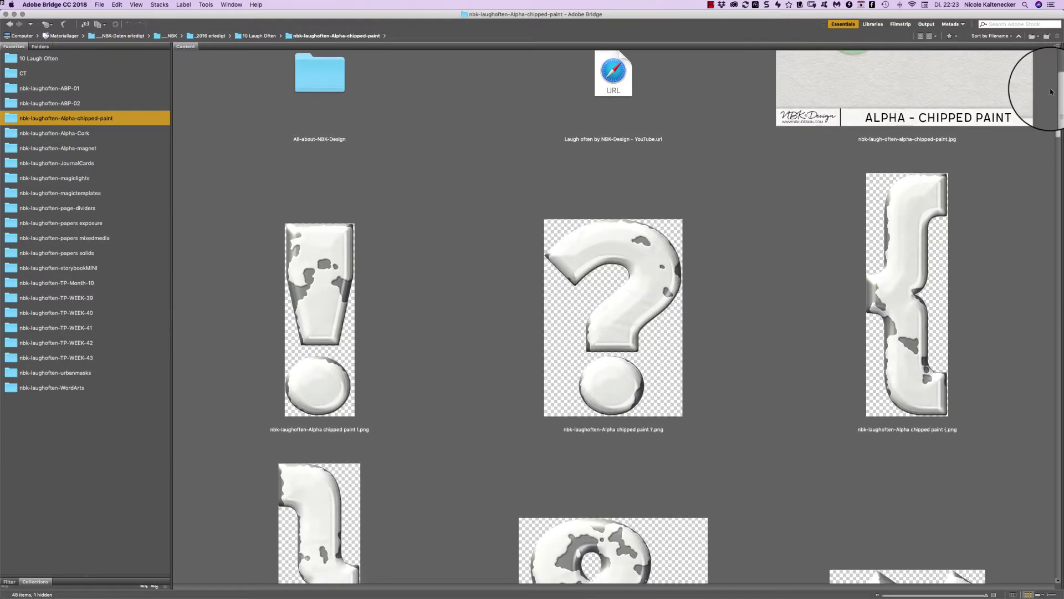
pyautogui.scroll(-2, 1033, 115)
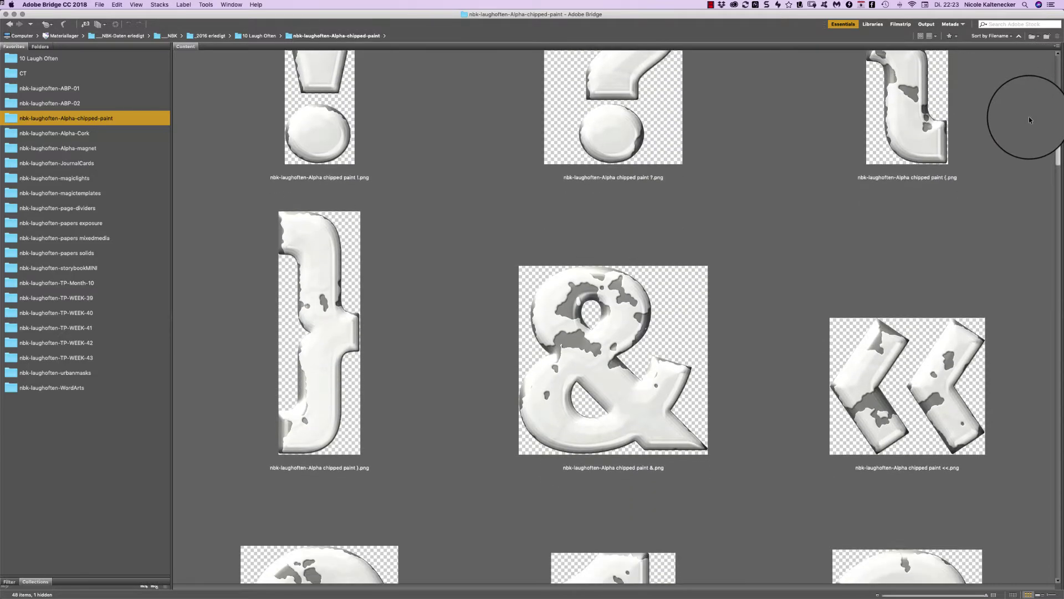
pyautogui.scroll(-4, 1026, 133)
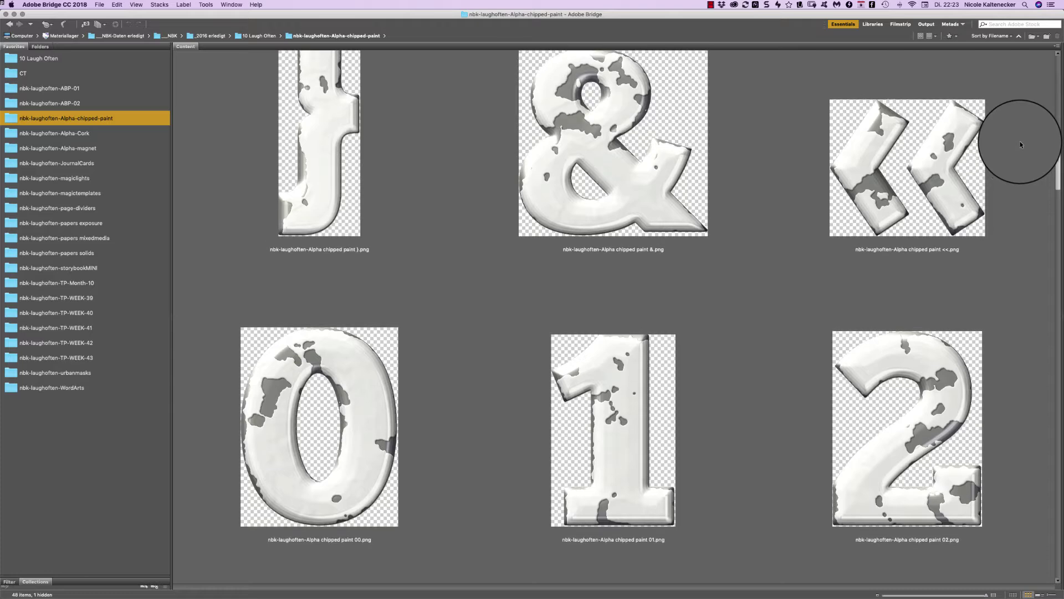
pyautogui.scroll(-3, 1019, 150)
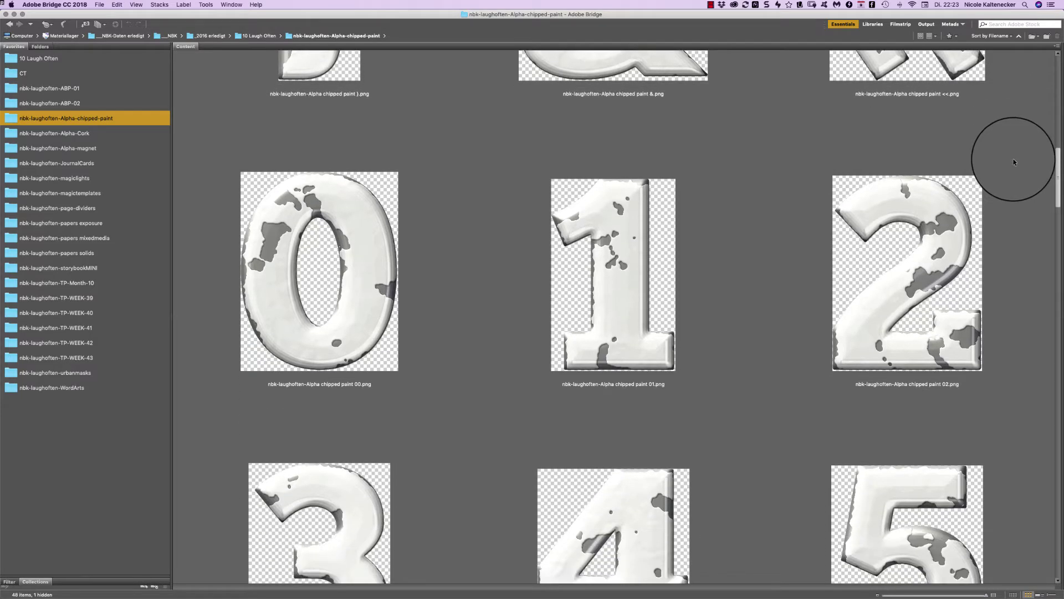
pyautogui.scroll(-6, 1013, 162)
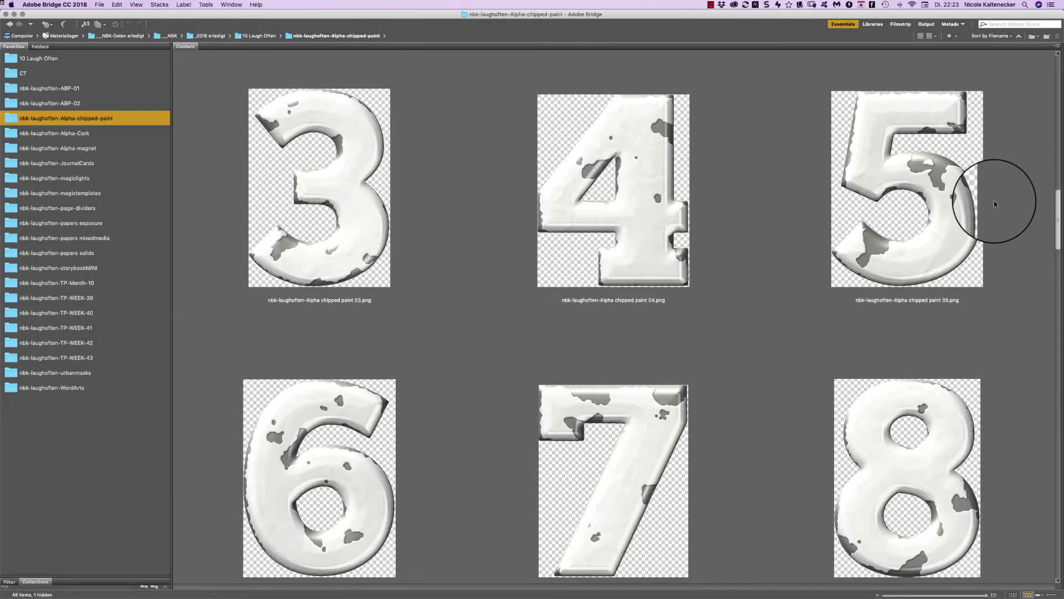
pyautogui.scroll(20, 994, 201)
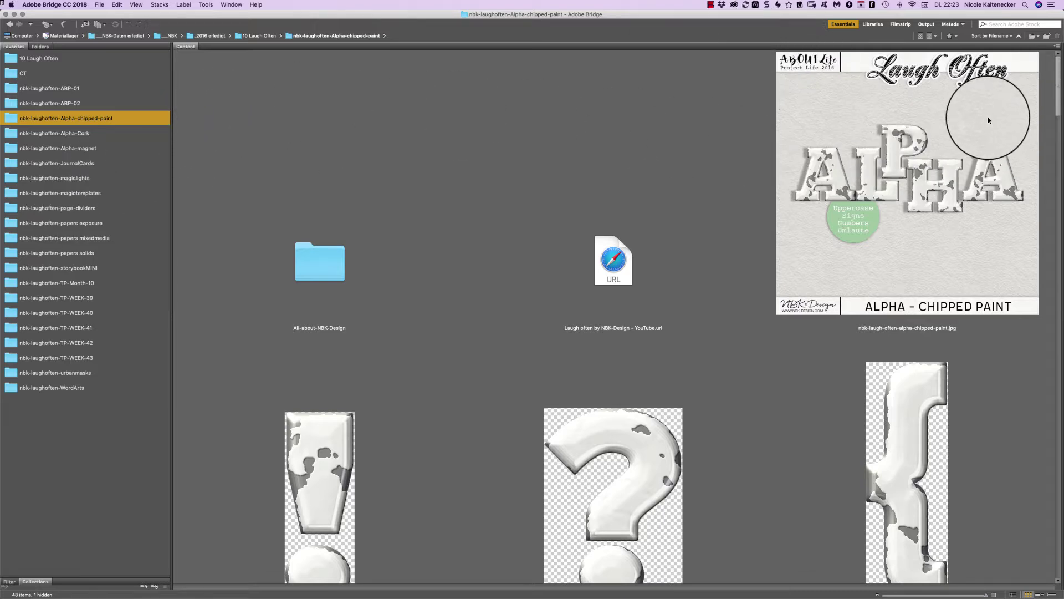
# - Open the nbk-laughoften-Alpha-Cork folder and examine its signs, numbers and letters through Z, including the umlauts
pyautogui.click(74, 134)
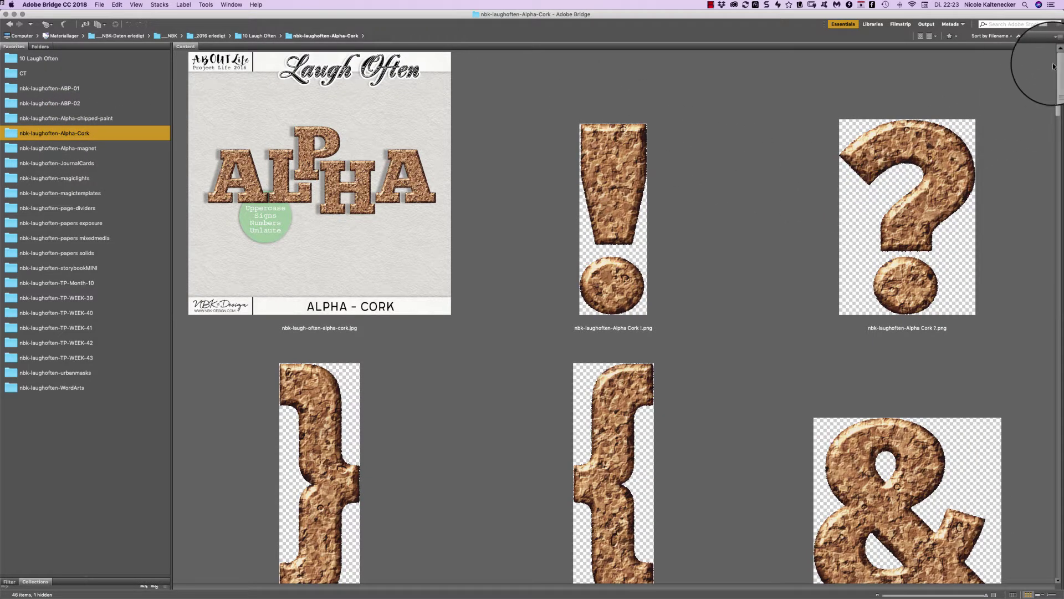
pyautogui.scroll(-4, 1040, 82)
pyautogui.scroll(4, 1045, 86)
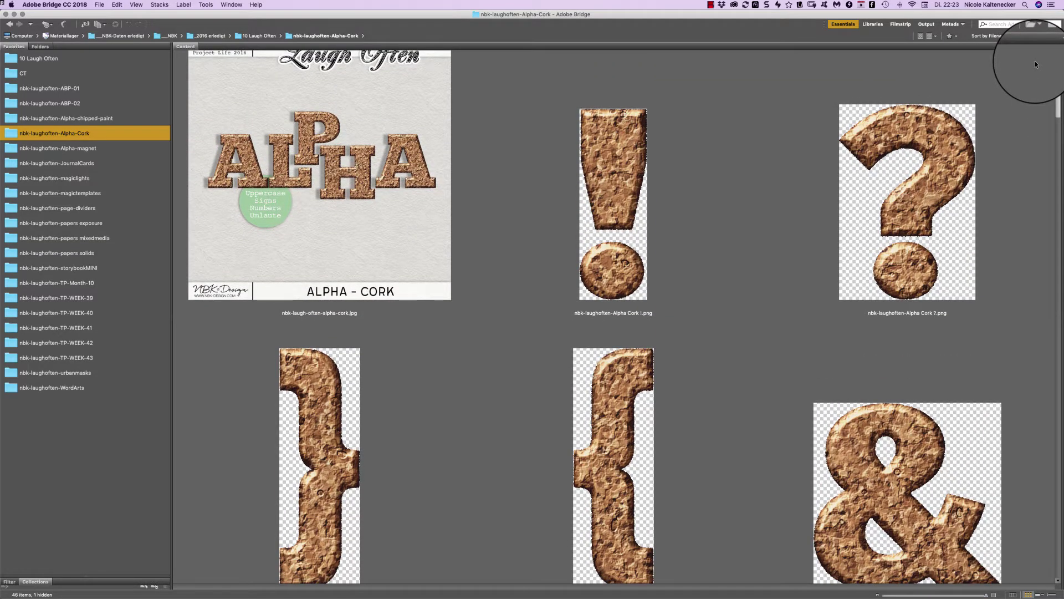
pyautogui.scroll(-15, 1036, 61)
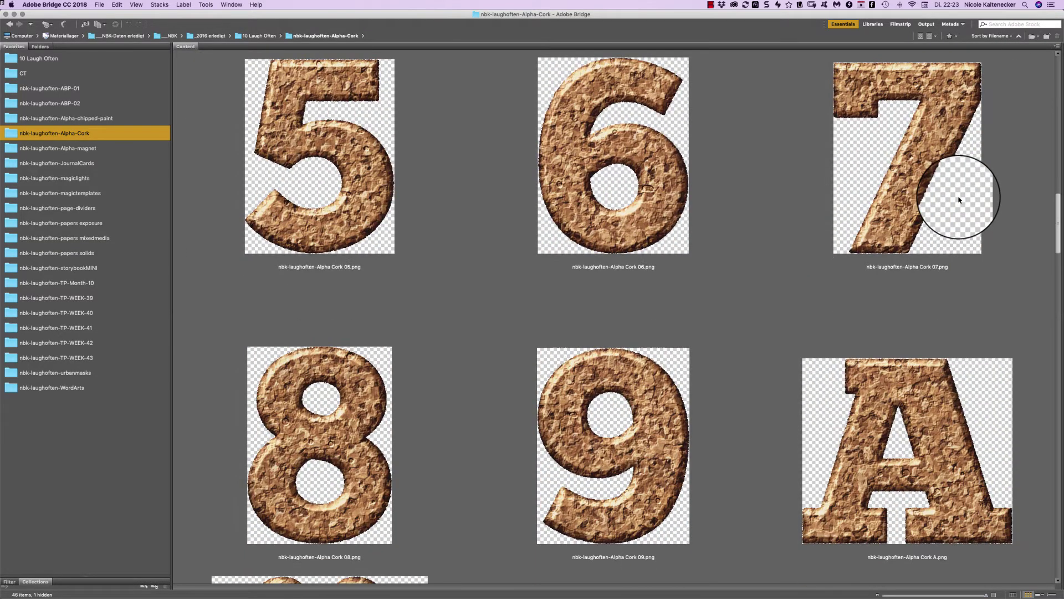
pyautogui.scroll(-14, 959, 200)
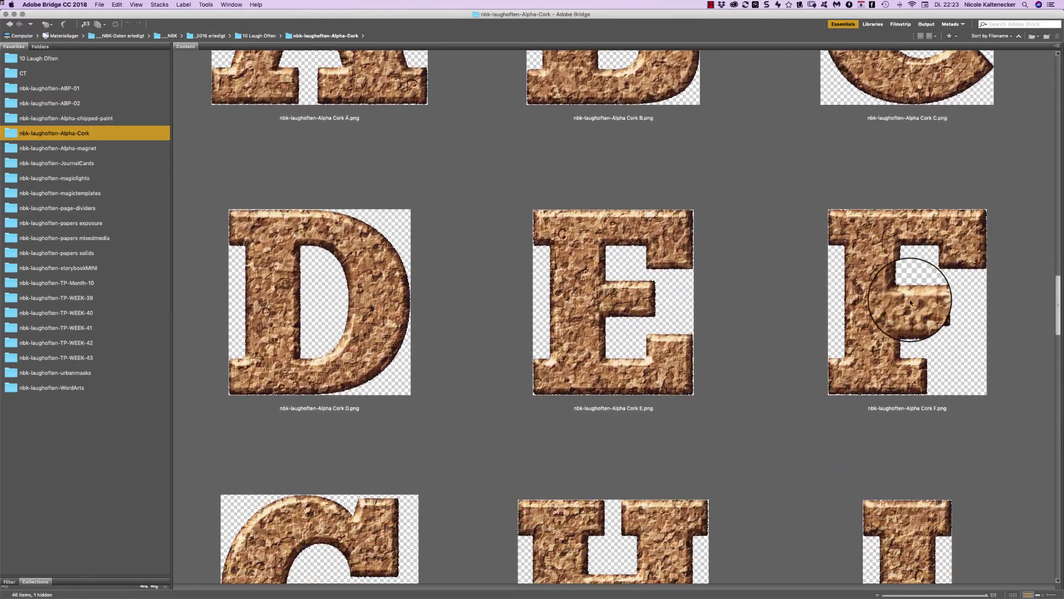
pyautogui.scroll(-20, 843, 392)
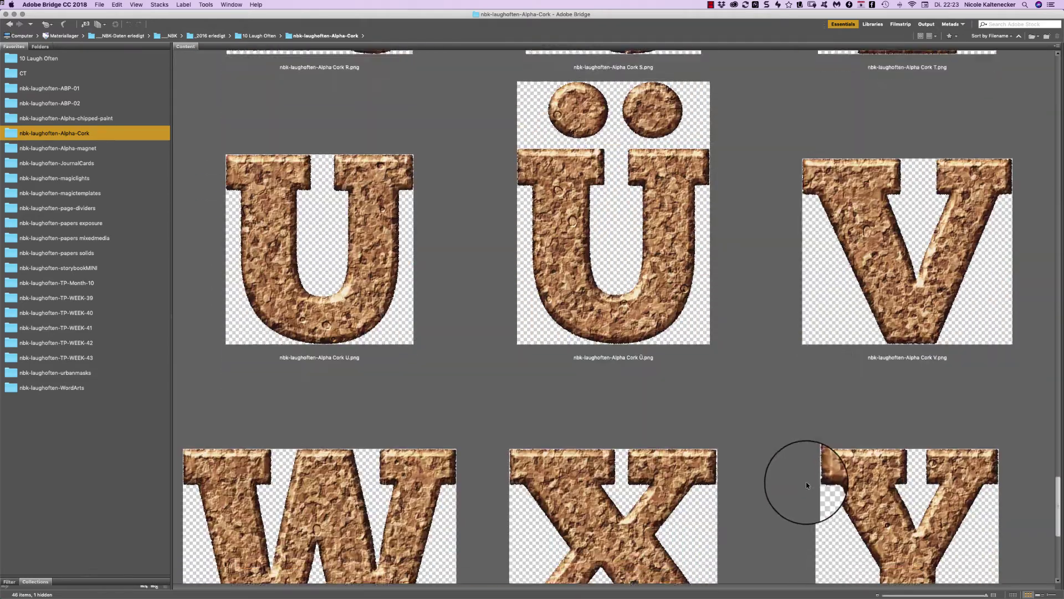
pyautogui.scroll(-7, 806, 485)
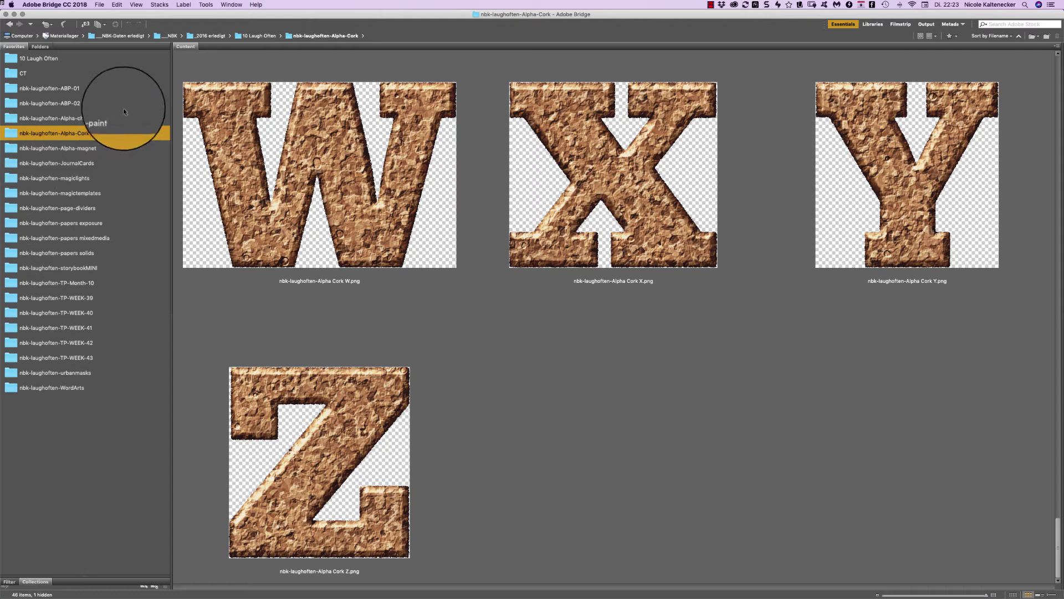
# - Open the black subfolder of nbk-laughoften-Alpha-magnet and examine its numbers, letters and paper note
pyautogui.click(97, 148)
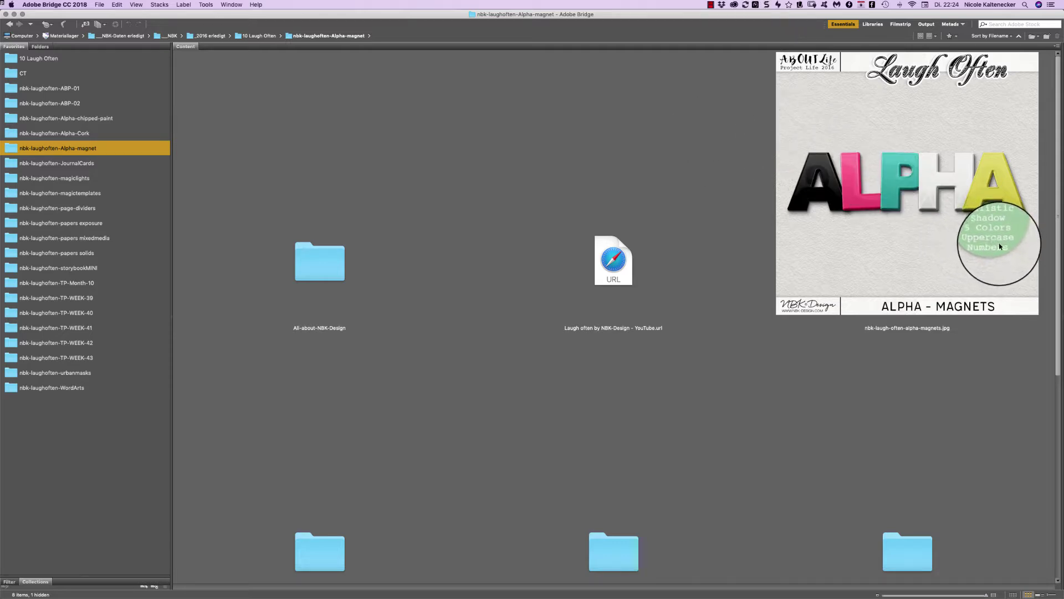
pyautogui.doubleClick(337, 545)
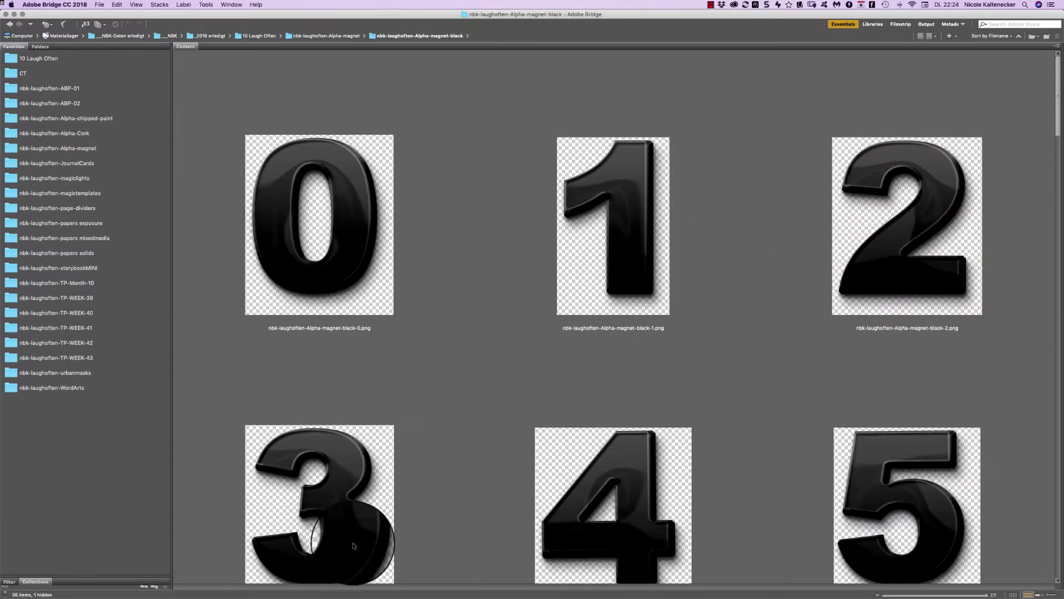
pyautogui.moveTo(1057, 66); pyautogui.dragTo(964, 289)
pyautogui.scroll(-15, 963, 289)
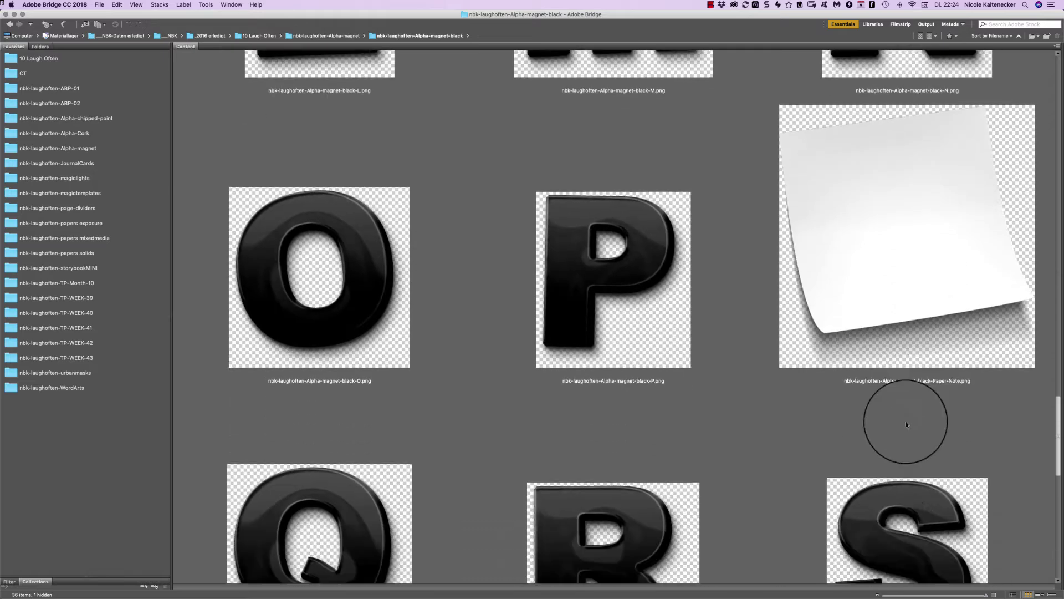
# - Examine the remaining black magnet letters, then open the pink subfolder of nbk-laughoften-Alpha-magnet and examine its numbers
pyautogui.scroll(-10, 901, 436)
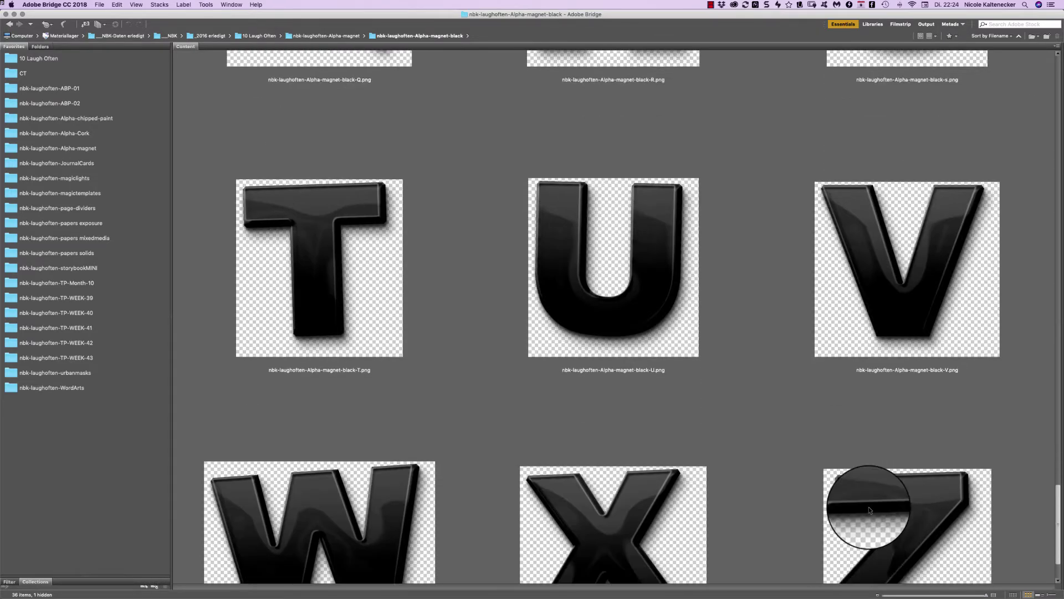
pyautogui.press('super+Up')
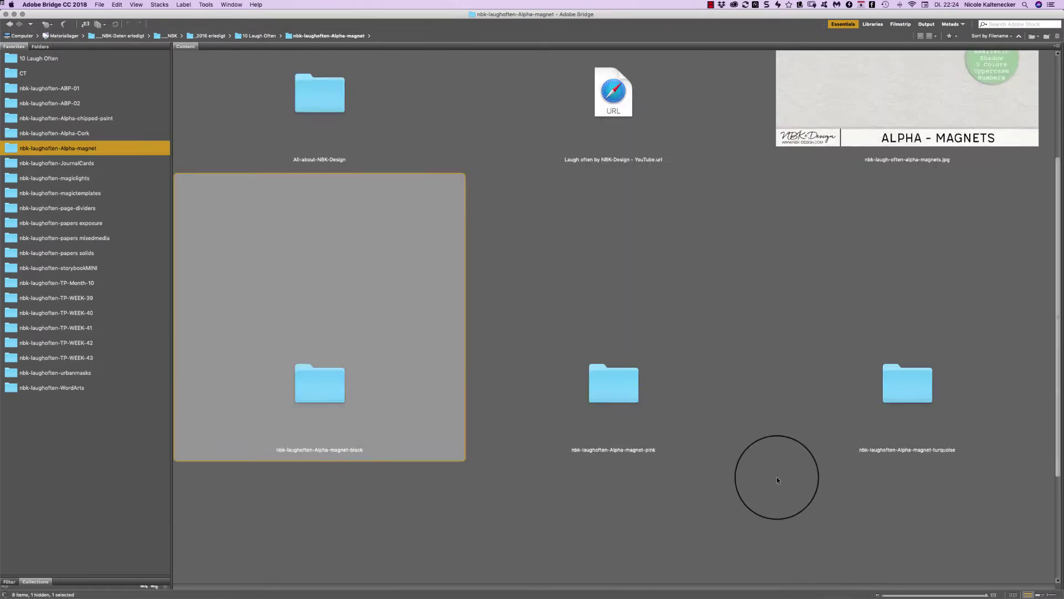
pyautogui.click(608, 405)
pyautogui.doubleClick(608, 404)
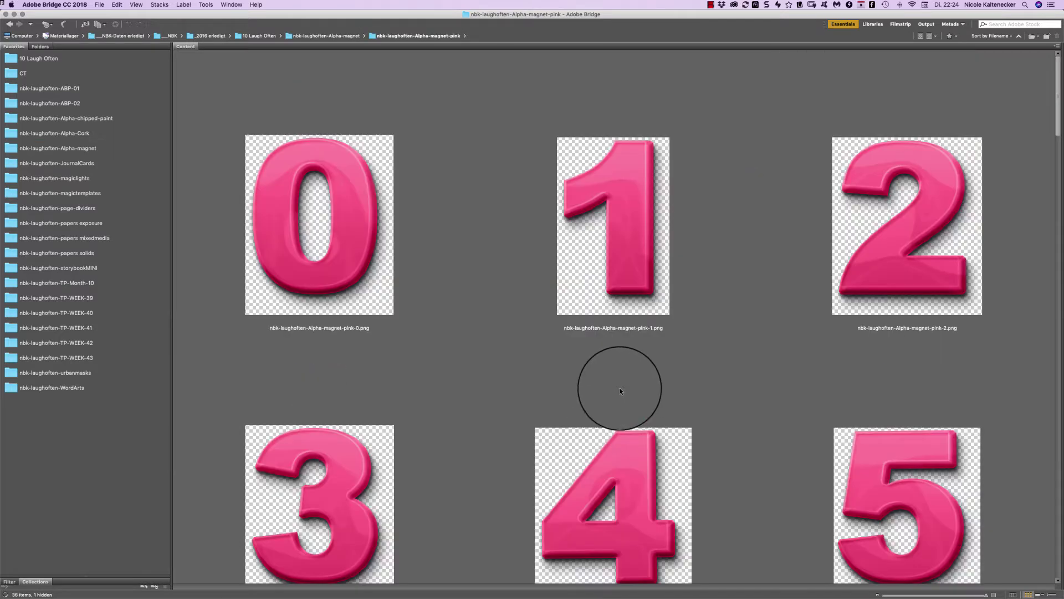
pyautogui.moveTo(1058, 111); pyautogui.dragTo(1045, 135)
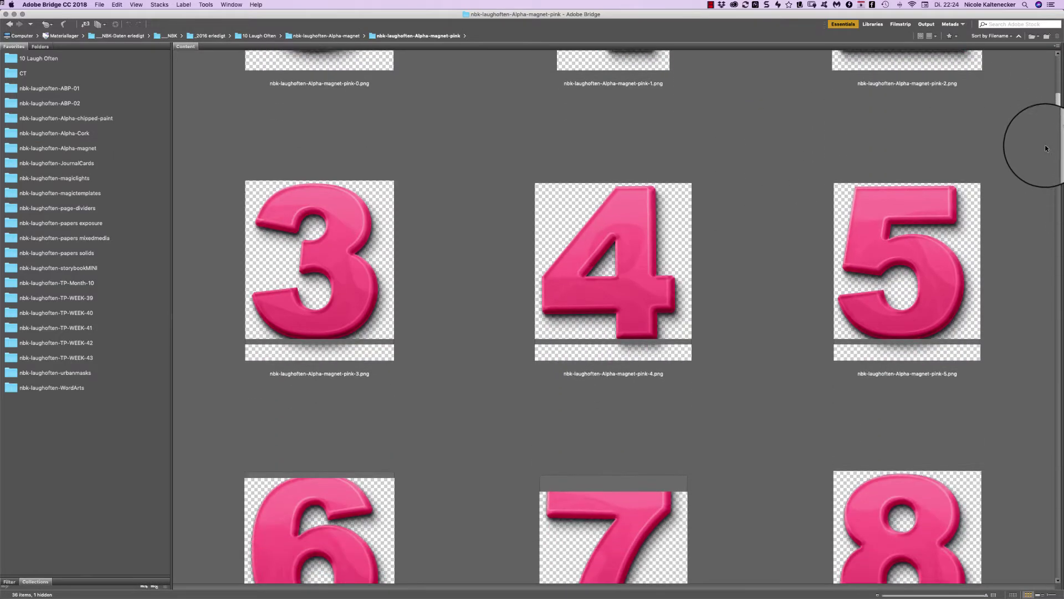
pyautogui.press('super+Up')
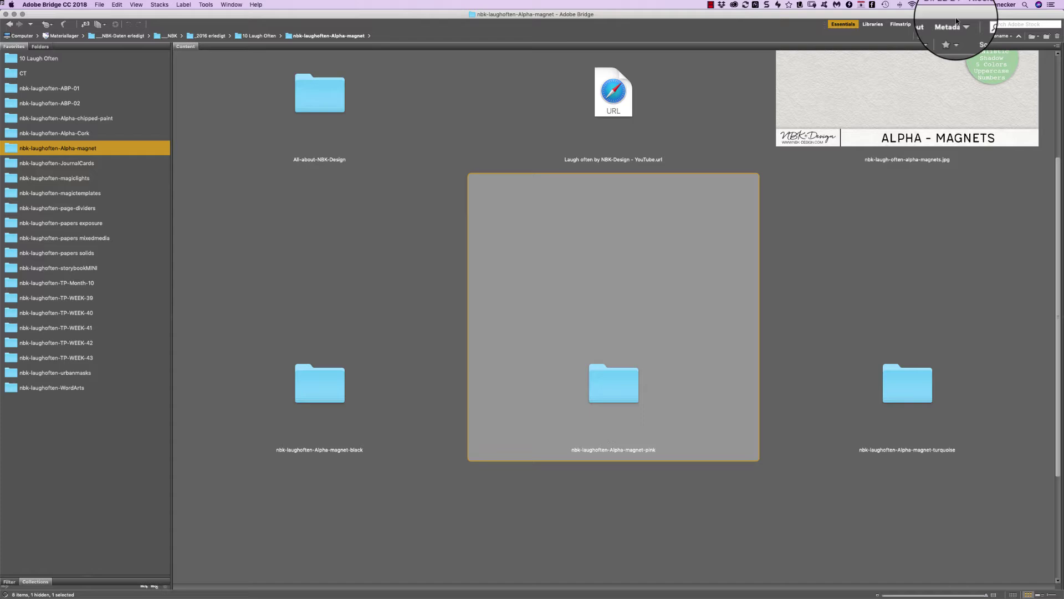
# - Open the turquoise subfolder of nbk-laughoften-Alpha-magnet, examine its numbers and first letters, and return to the parent folder
pyautogui.doubleClick(906, 388)
pyautogui.moveTo(1060, 98); pyautogui.dragTo(1055, 169)
pyautogui.scroll(-5, 967, 138)
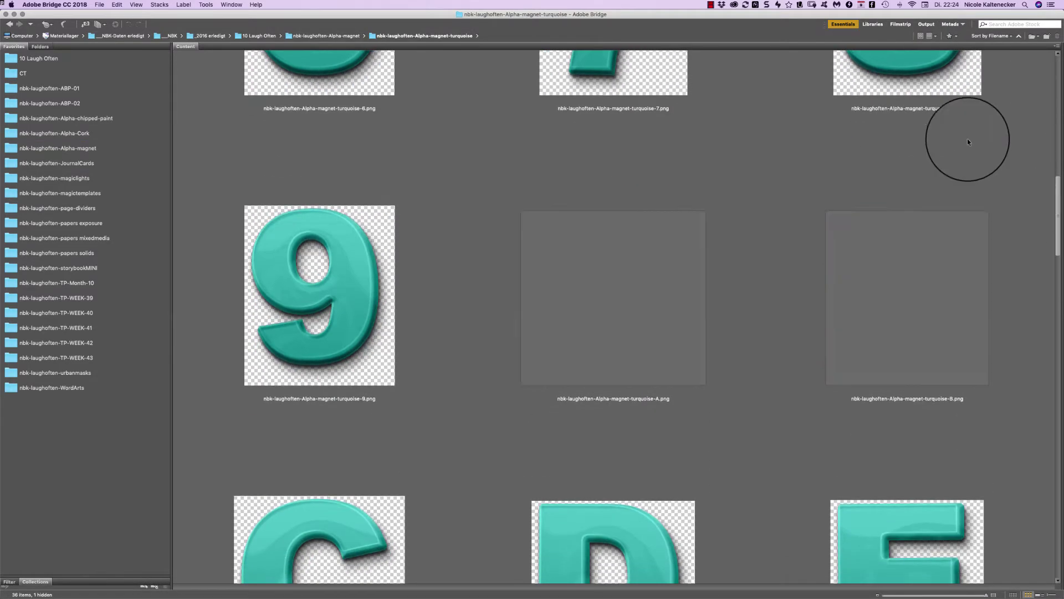
pyautogui.press('super+Up')
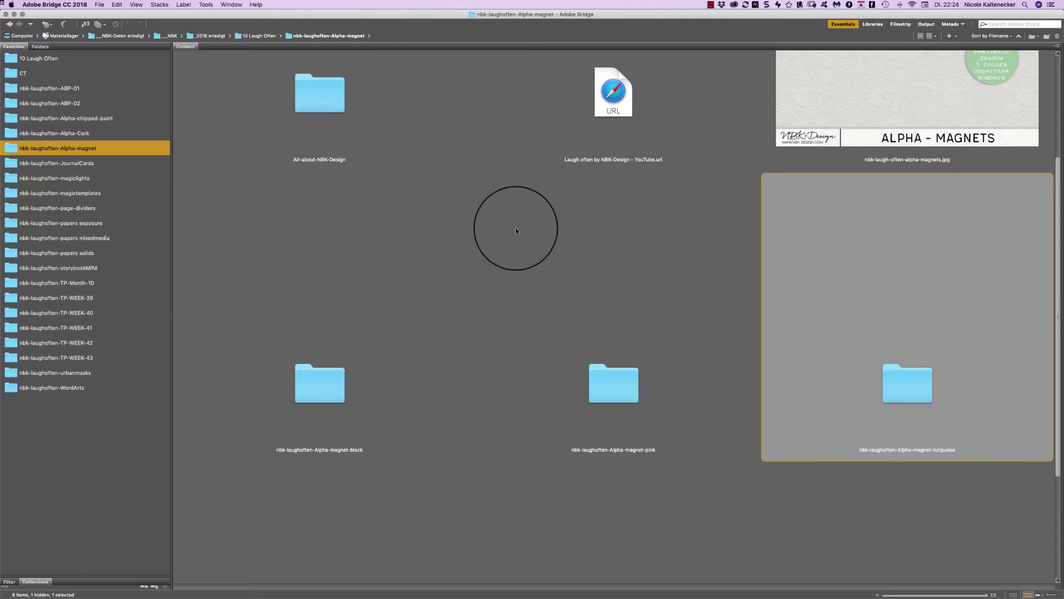
# - Open the white subfolder of nbk-laughoften-Alpha-magnet, examine its numbers, and return to the parent folder
pyautogui.scroll(-3, 516, 230)
pyautogui.click(325, 506)
pyautogui.doubleClick(325, 506)
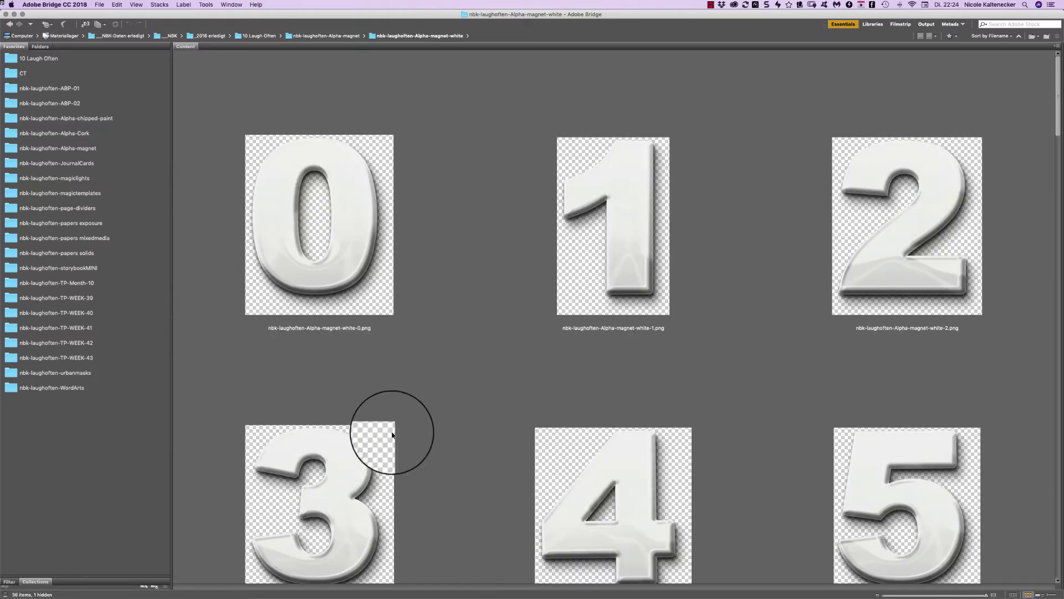
pyautogui.scroll(-3, 1053, 84)
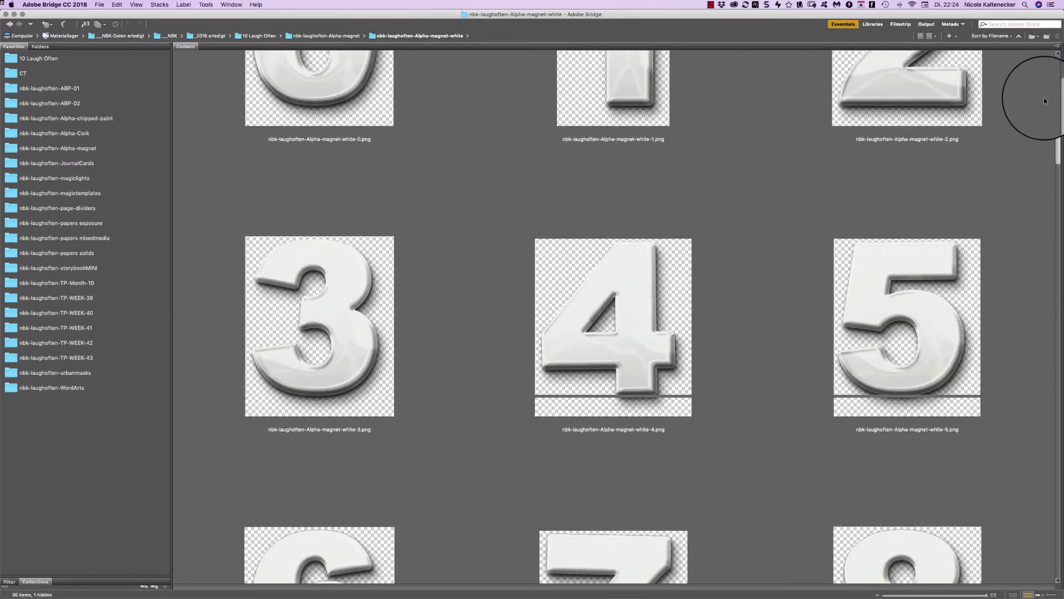
pyautogui.scroll(-3, 1026, 119)
pyautogui.press('super+Up')
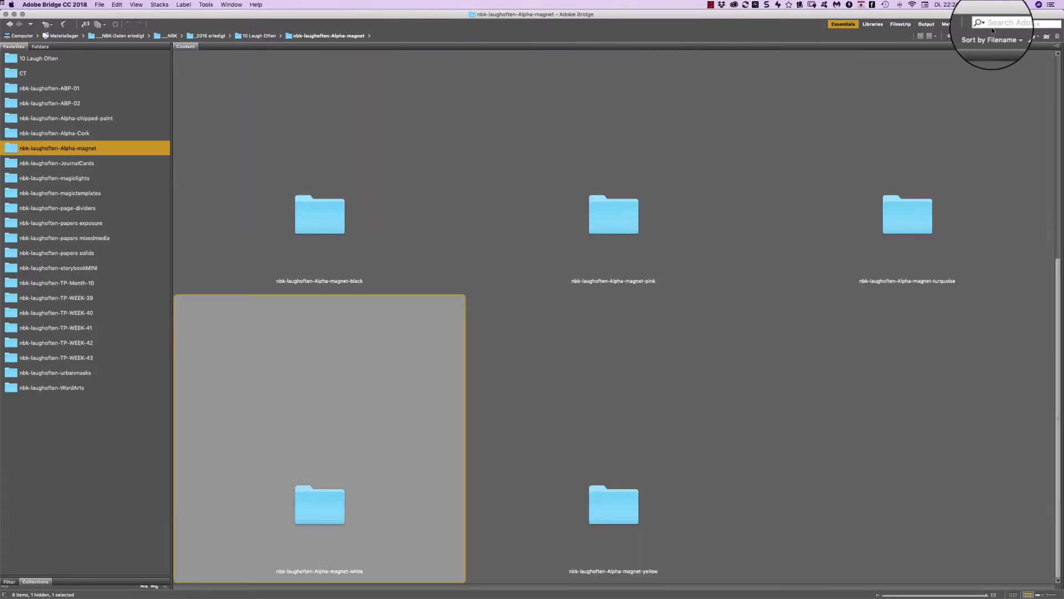
# - Open the yellow subfolder of nbk-laughoften-Alpha-magnet, examine its numbers and letters, and return to its first images
pyautogui.doubleClick(613, 501)
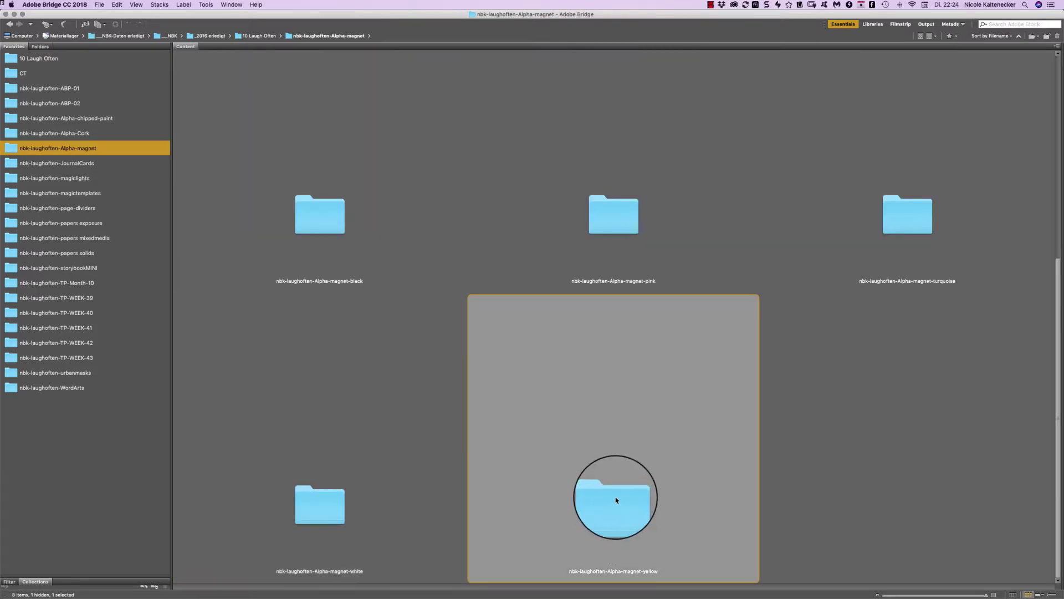
pyautogui.scroll(-2, 1053, 89)
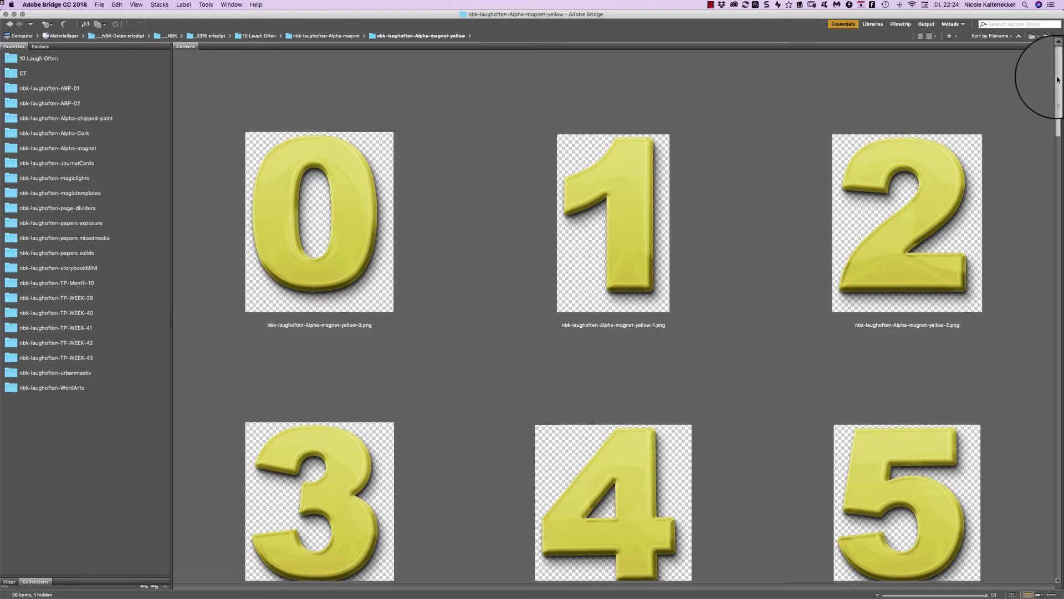
pyautogui.scroll(-10, 1042, 111)
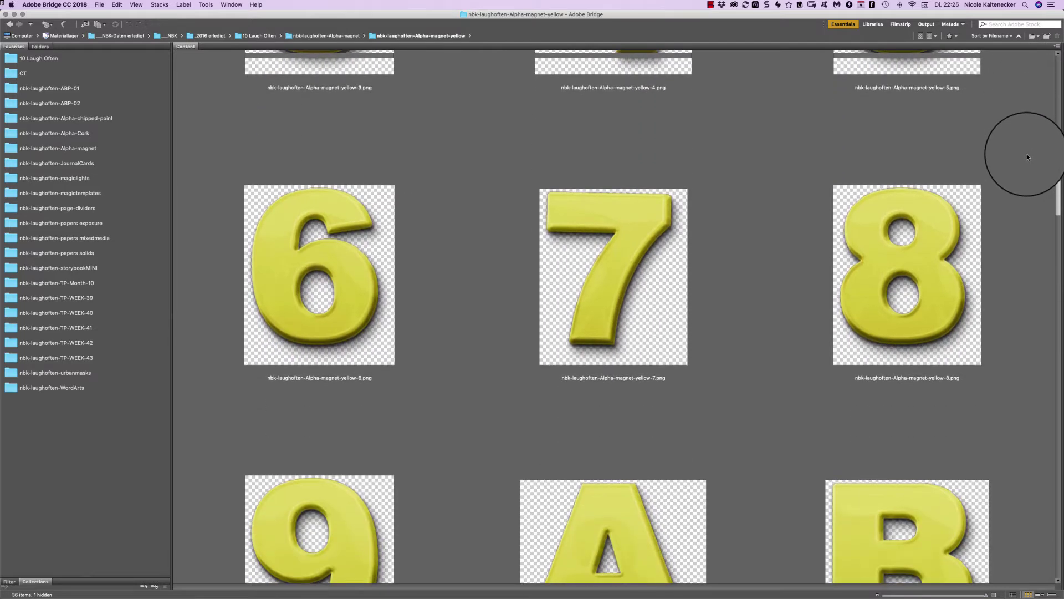
pyautogui.scroll(-1, 975, 145)
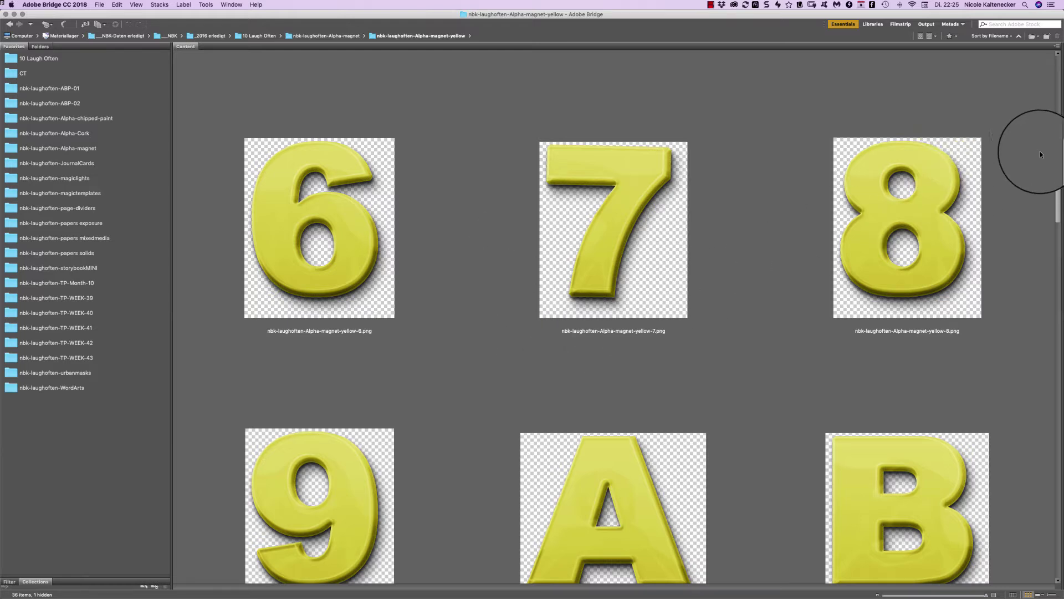
pyautogui.scroll(-5, 1039, 155)
pyautogui.scroll(-2, 1004, 220)
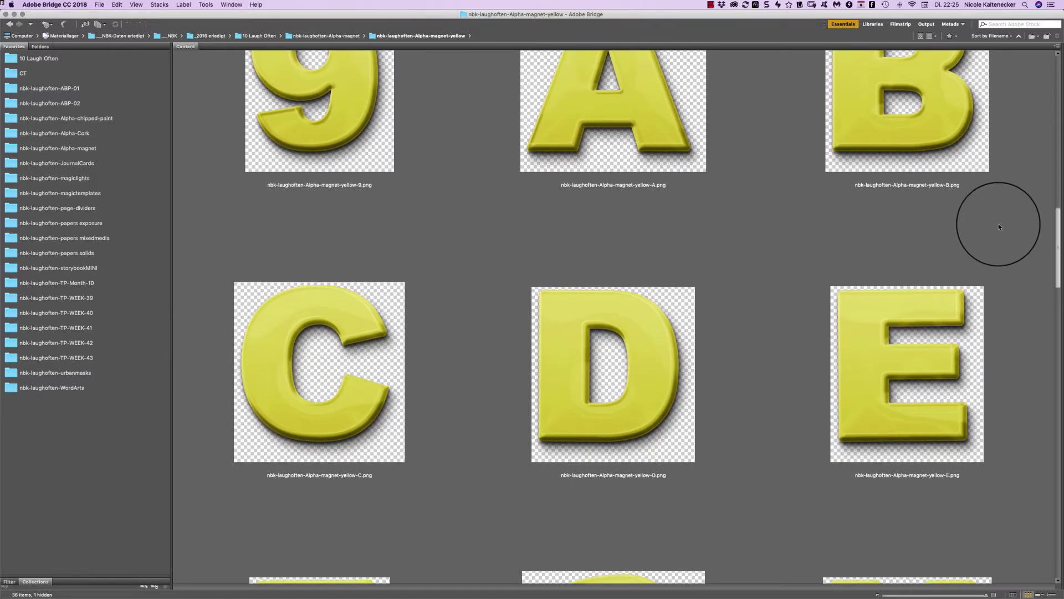
pyautogui.scroll(-3, 973, 262)
pyautogui.scroll(-2, 970, 264)
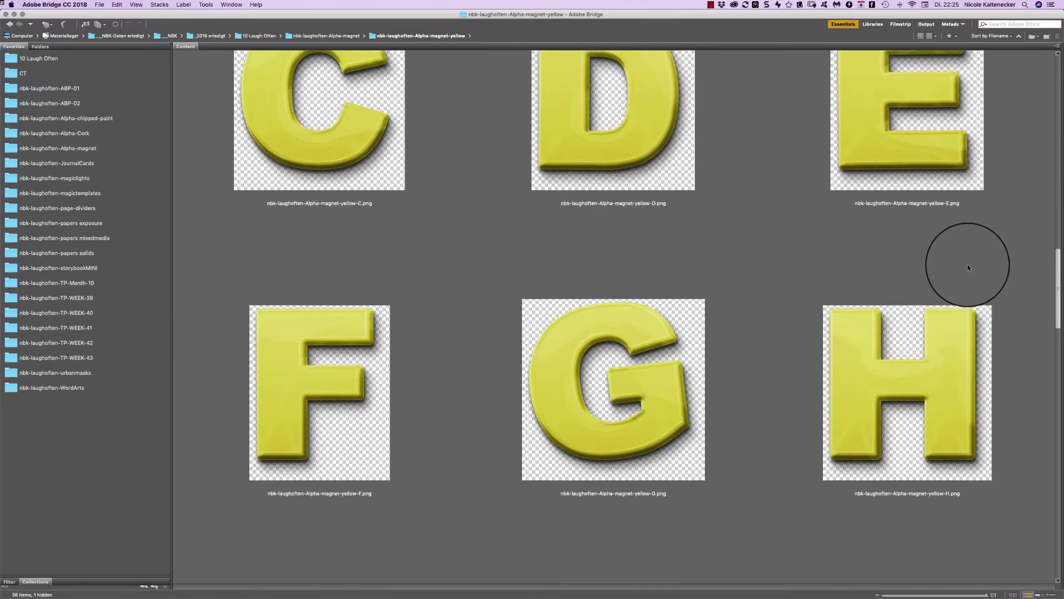
pyautogui.scroll(-3, 959, 280)
pyautogui.scroll(-2, 949, 300)
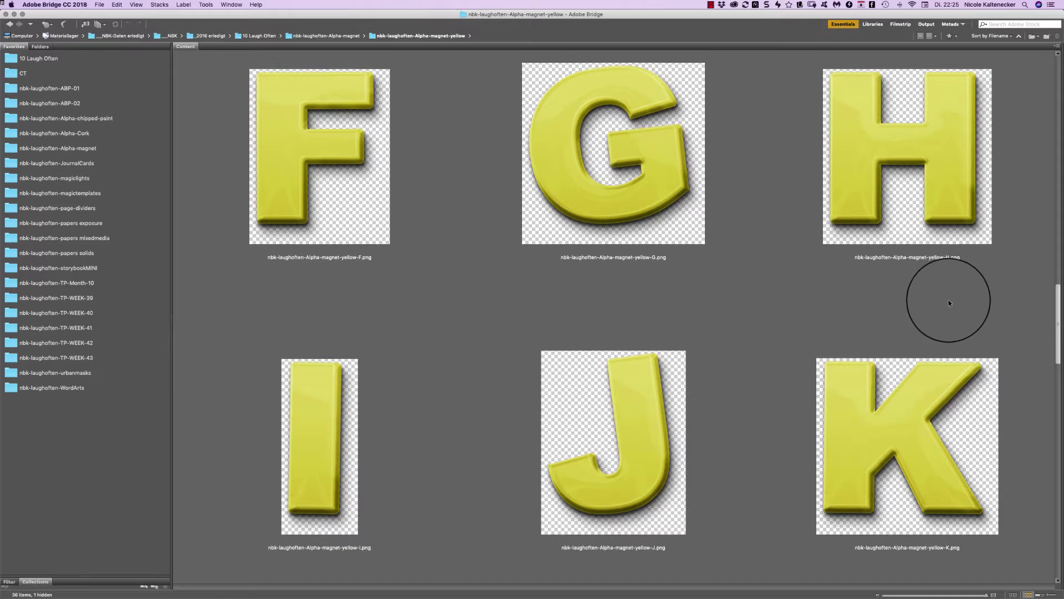
pyautogui.scroll(-3, 943, 316)
pyautogui.scroll(-5, 937, 324)
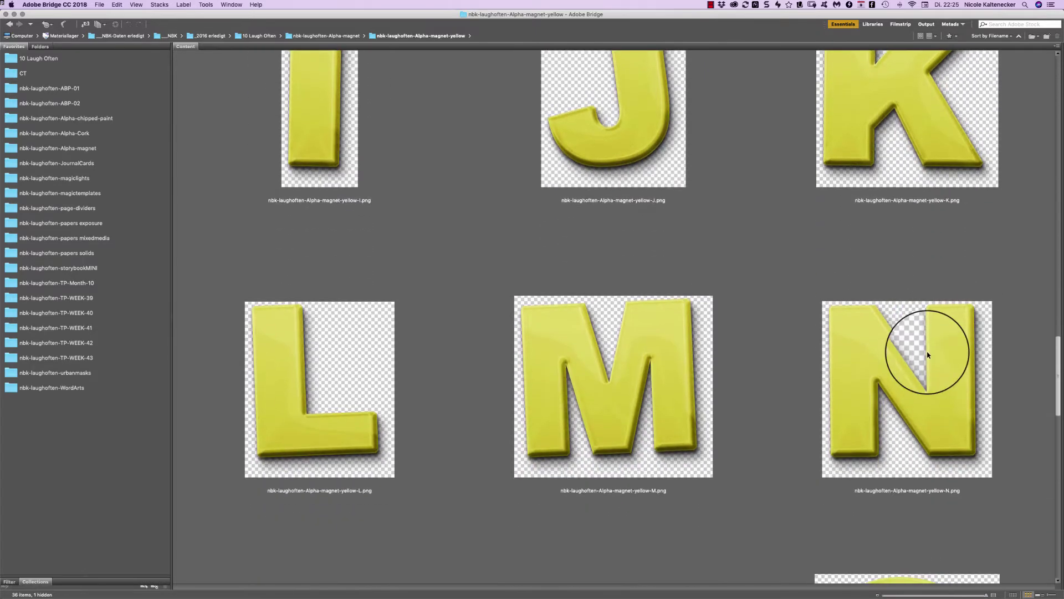
pyautogui.scroll(-5, 917, 357)
pyautogui.scroll(15, 893, 425)
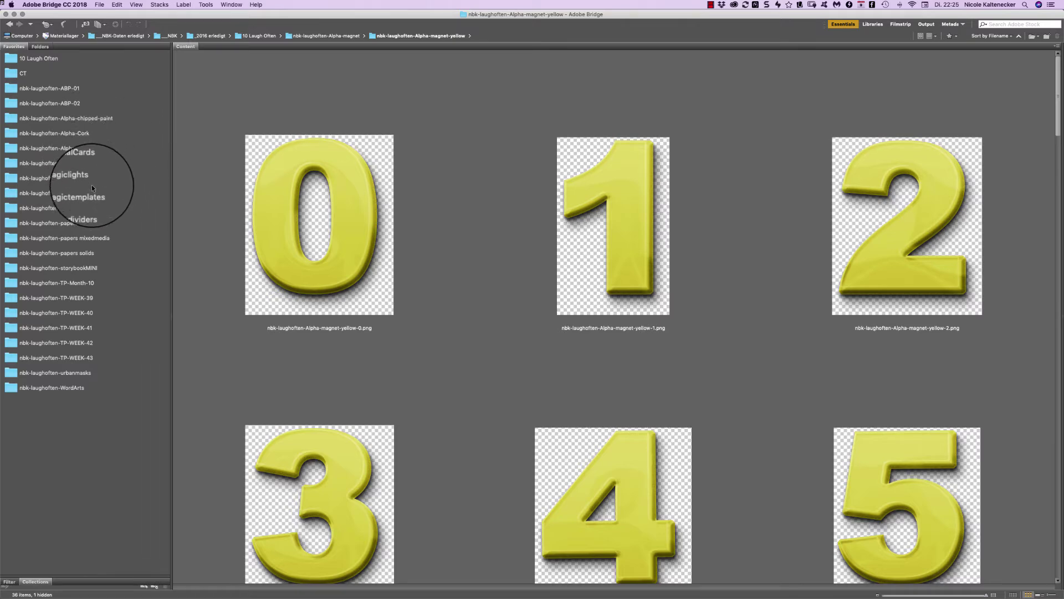
# - Open the nbk-laughoften-JournalCards folder and examine all its cards from JournalCards01 through JournalCards06
pyautogui.click(94, 163)
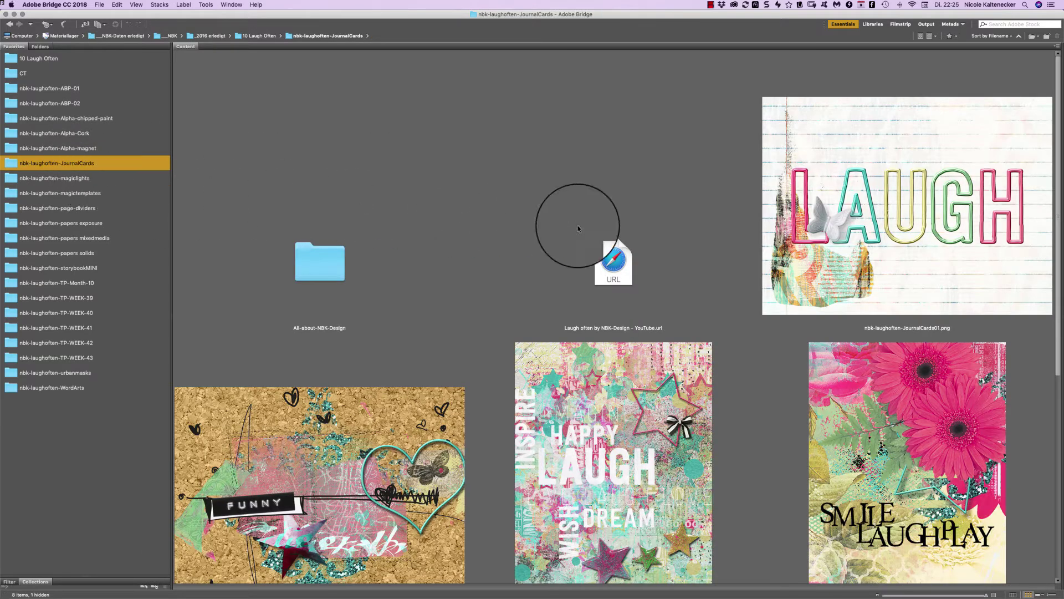
pyautogui.click(1051, 96)
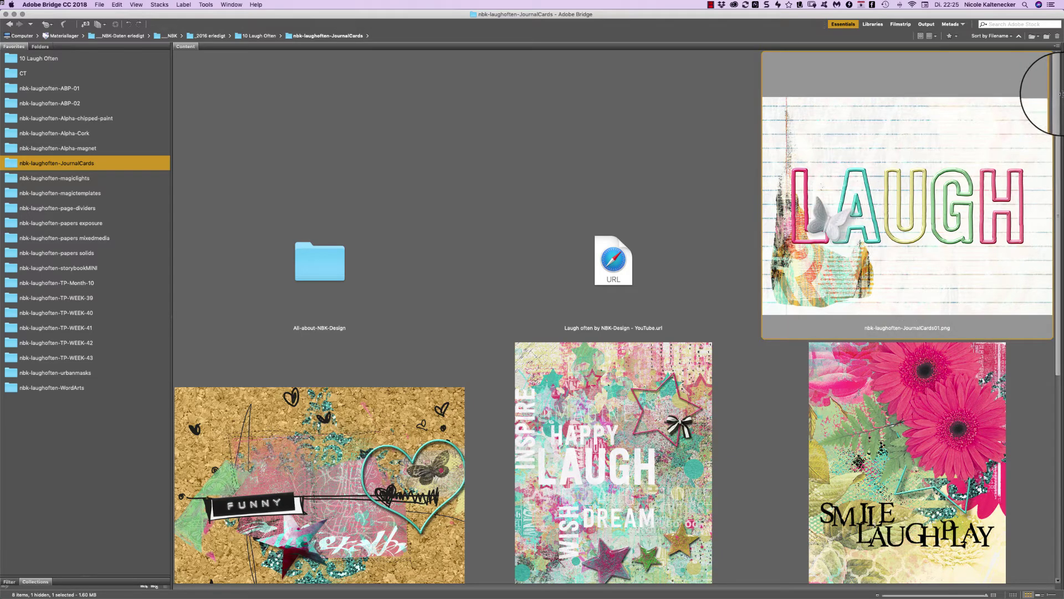
pyautogui.scroll(-5, 1039, 95)
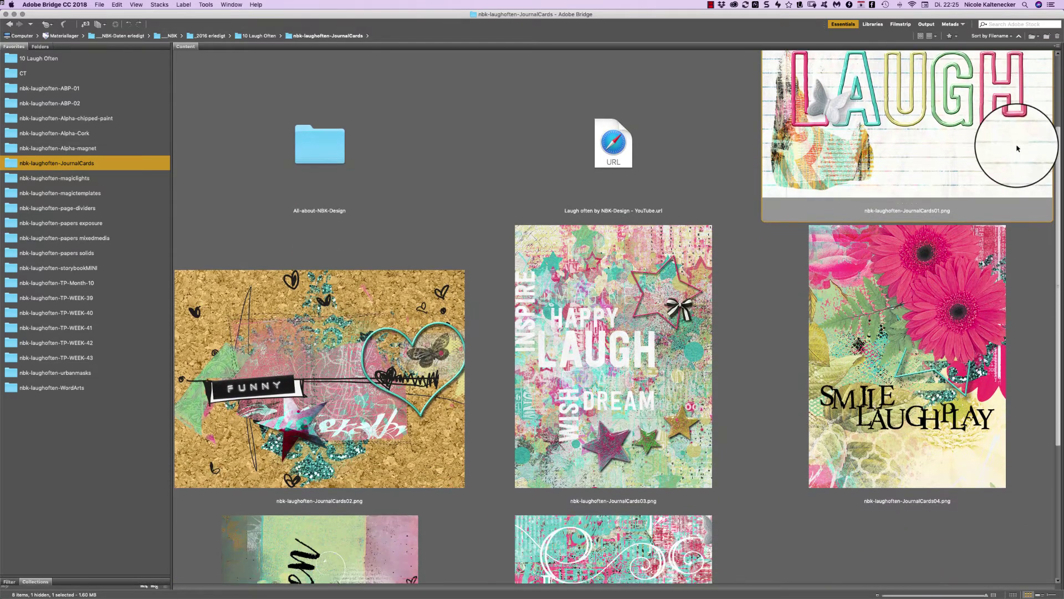
pyautogui.scroll(-5, 1000, 195)
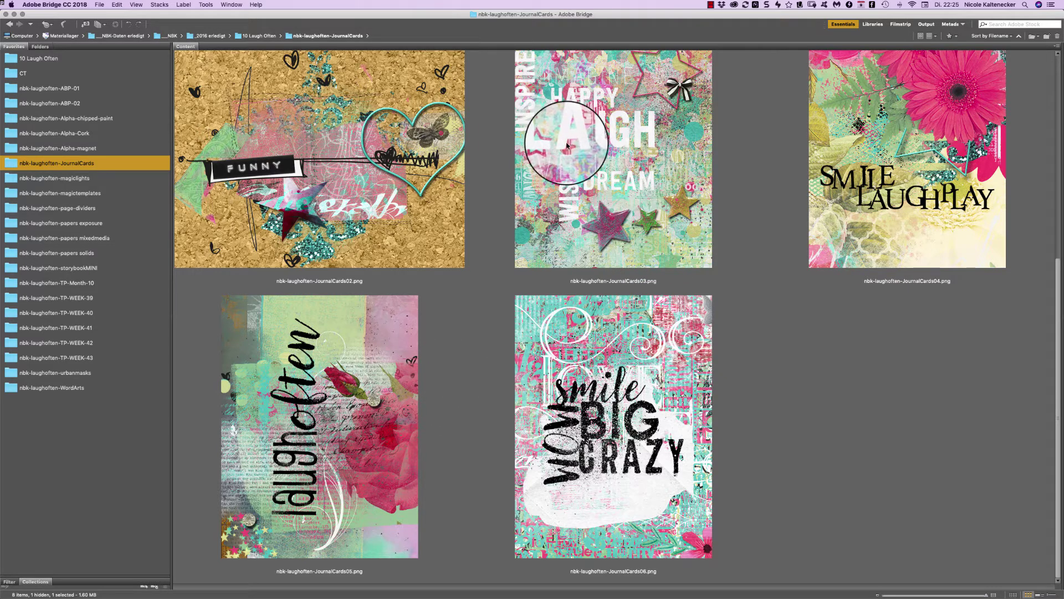
# - Open the nbk-laughoften-magiclights folder, examine its preview and light effects, and select the white magiclights12 image
pyautogui.click(95, 180)
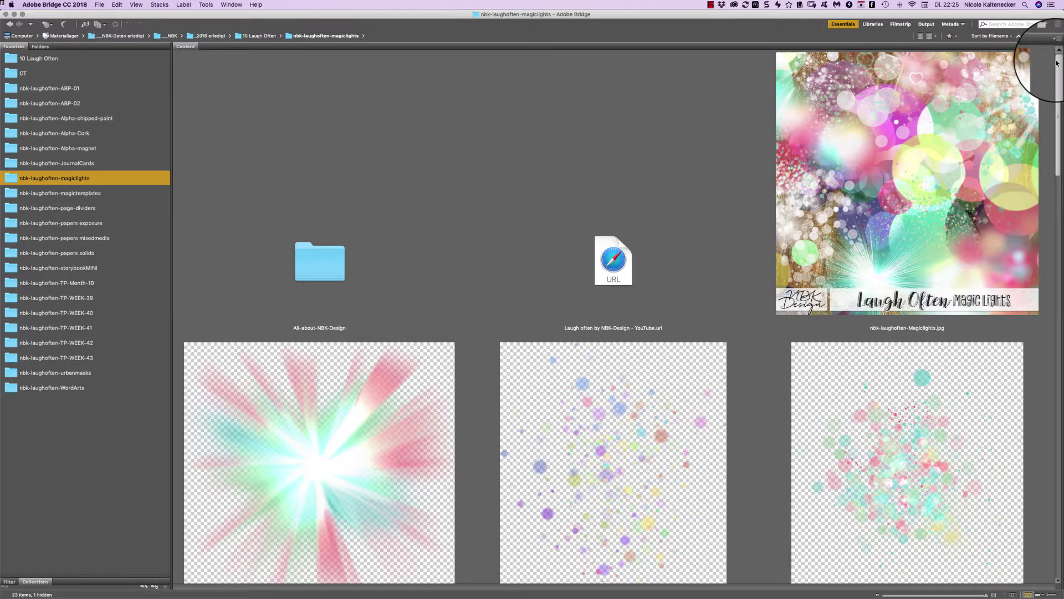
pyautogui.scroll(-1, 1057, 66)
pyautogui.moveTo(1057, 67); pyautogui.dragTo(1057, 66)
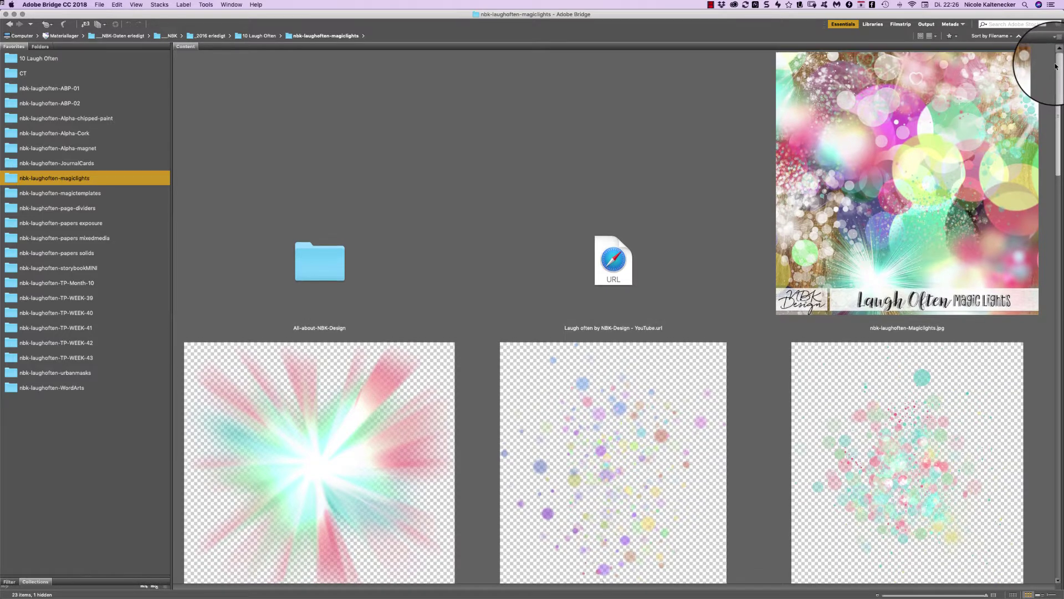
pyautogui.scroll(-10, 1010, 178)
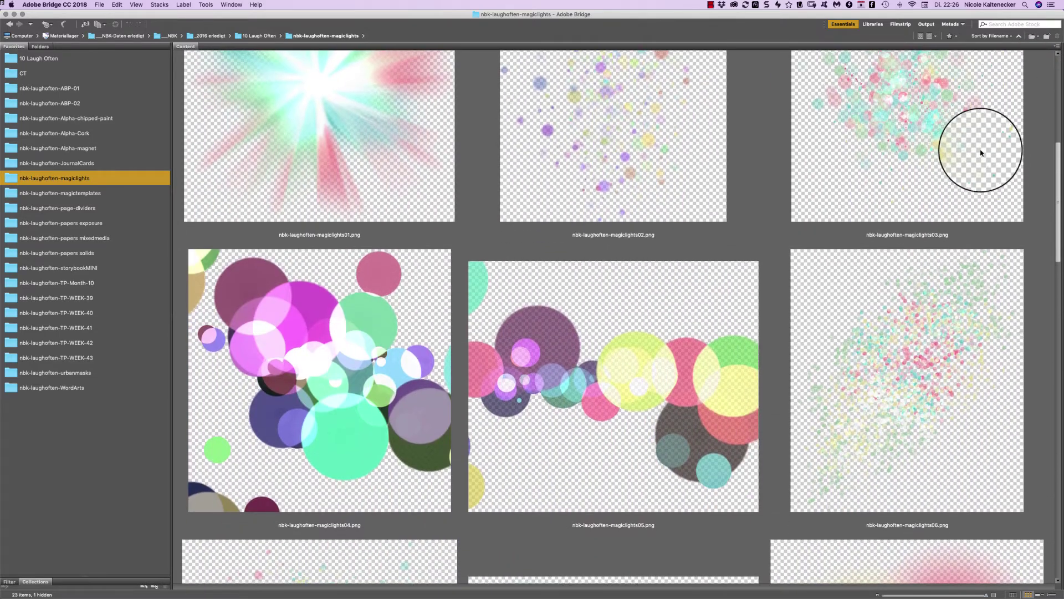
pyautogui.scroll(-5, 959, 178)
pyautogui.scroll(-9, 955, 195)
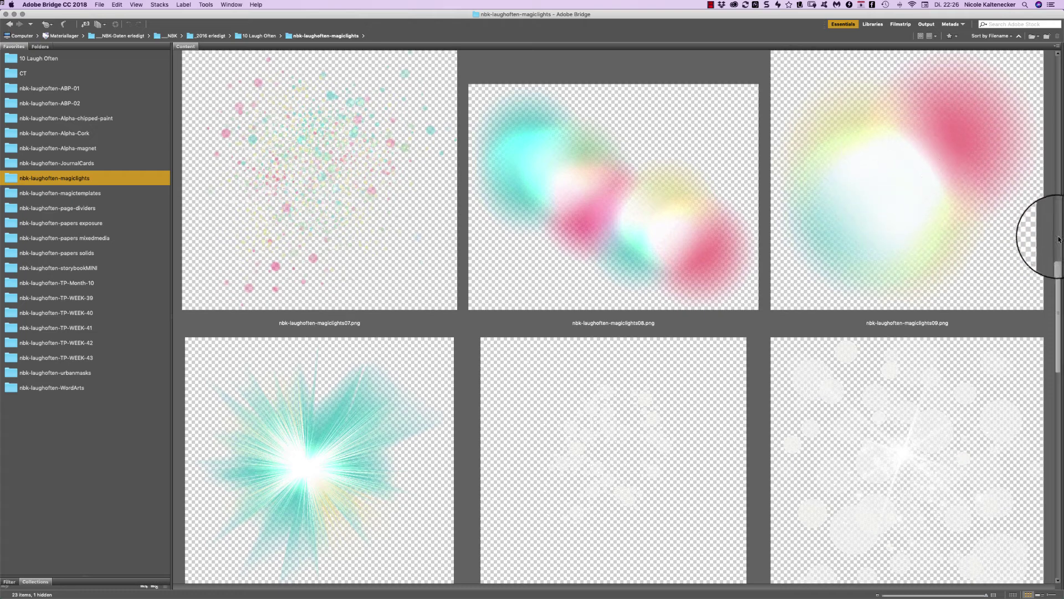
pyautogui.click(1044, 239)
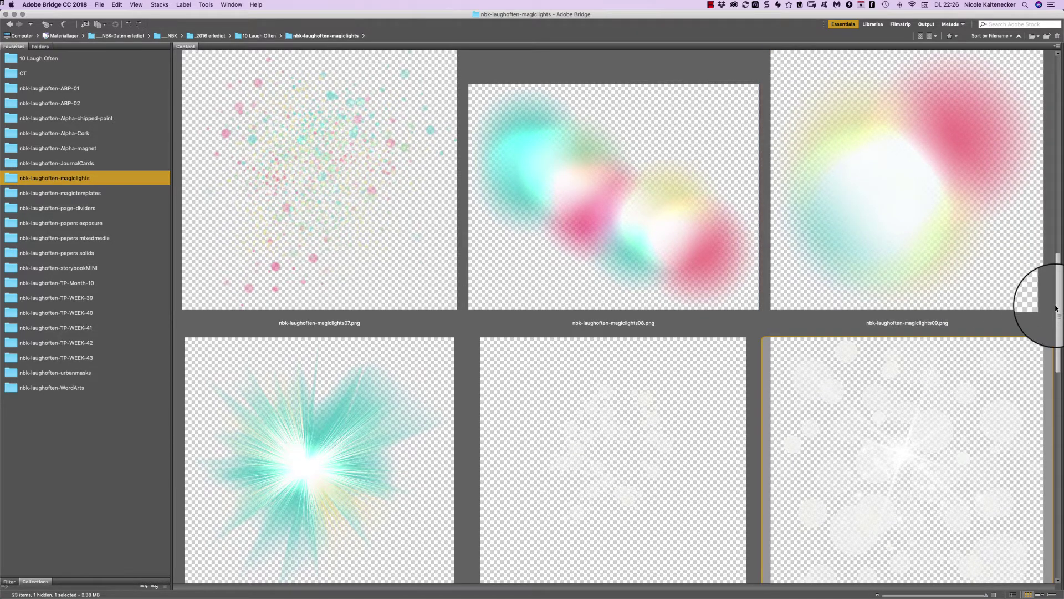
pyautogui.scroll(-7, 1033, 297)
pyautogui.click(1024, 355)
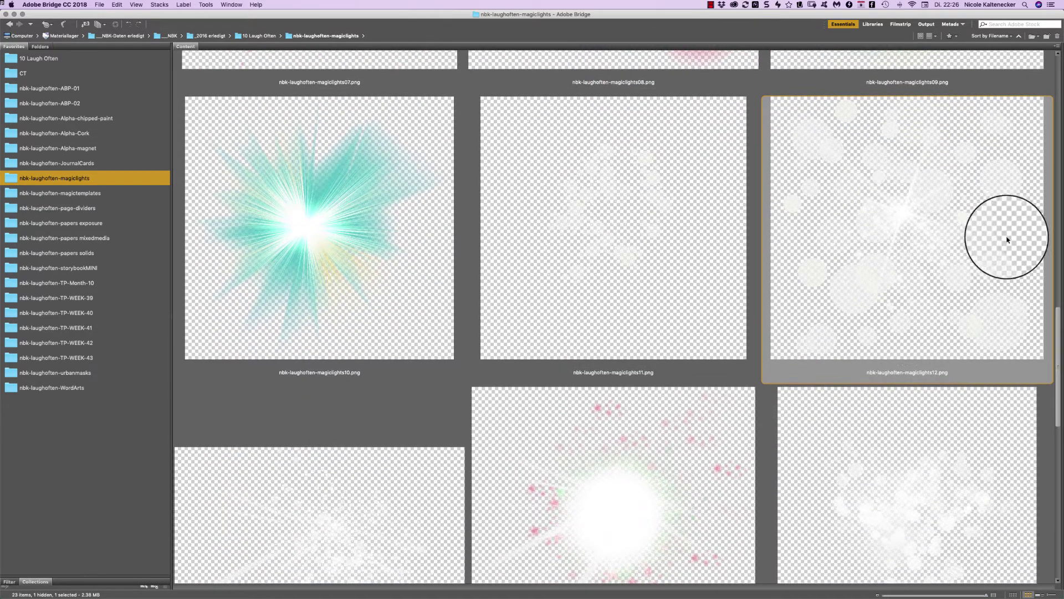
pyautogui.moveTo(1058, 316); pyautogui.dragTo(1025, 361)
pyautogui.scroll(6, 1022, 344)
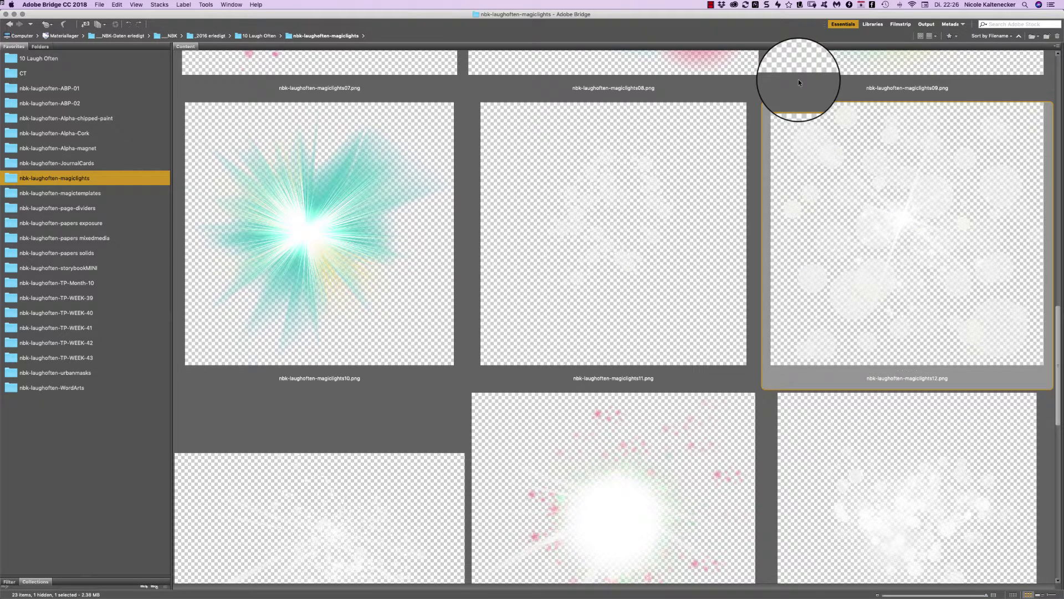
# - Open nbk-laughoften-magiclights12.png in Photoshop, invert its colors to examine the white lights, and close it without saving
pyautogui.doubleClick(872, 240)
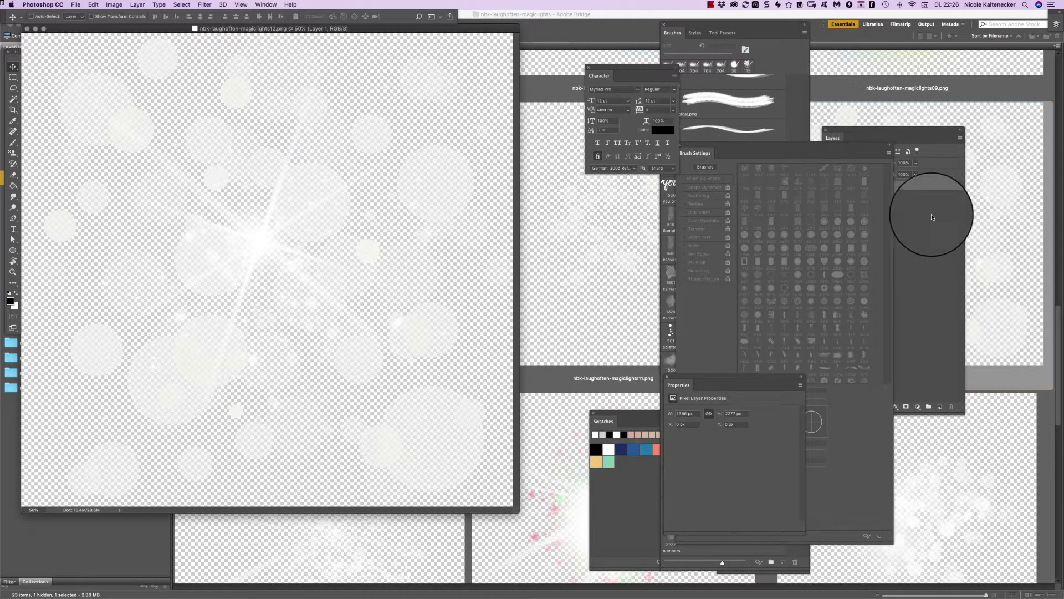
pyautogui.press('super+i')
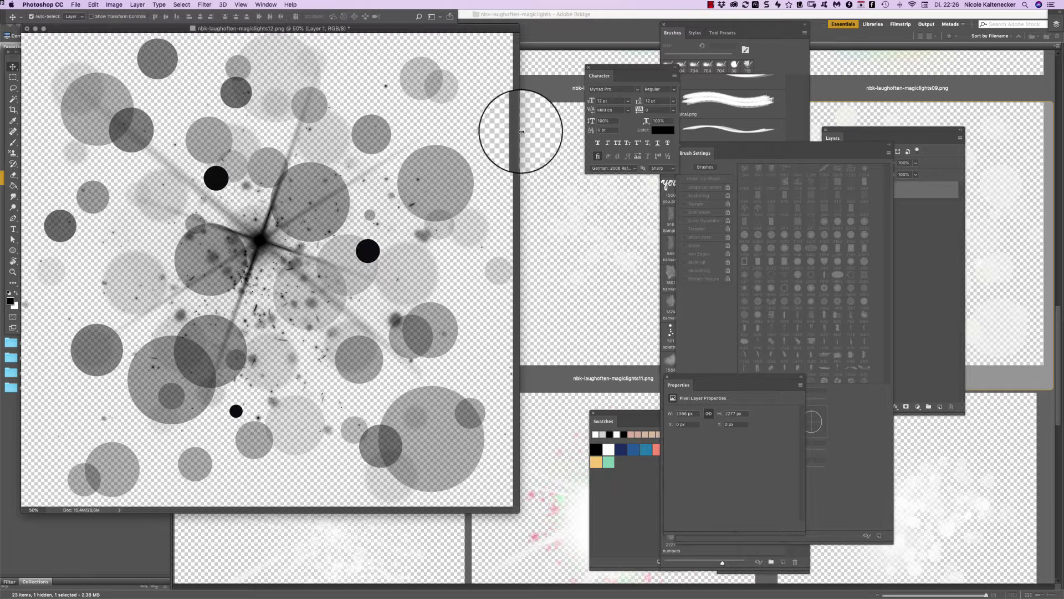
pyautogui.press('super+w')
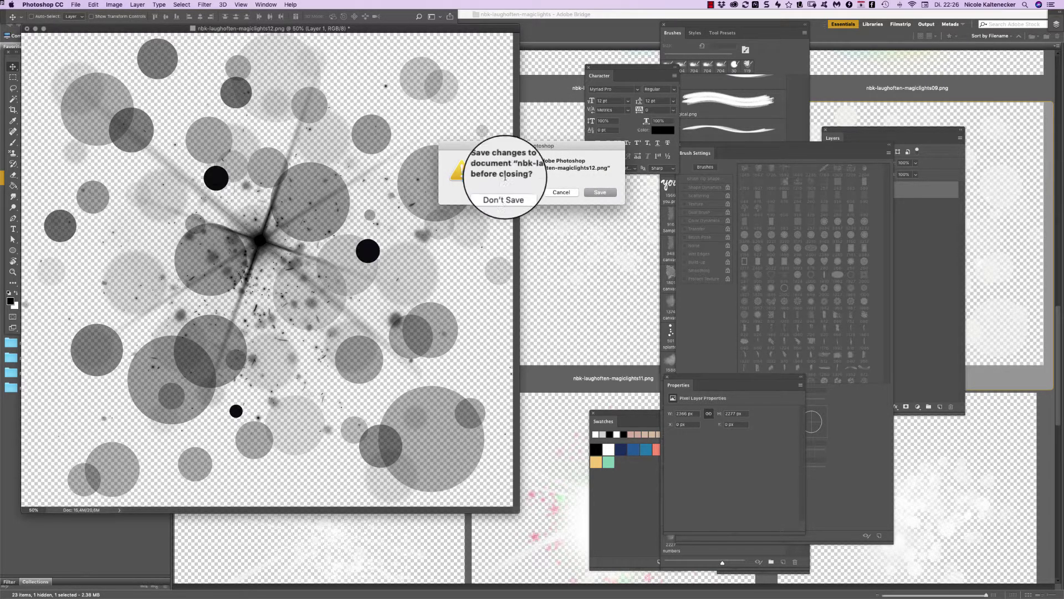
pyautogui.click(504, 192)
# - Examine the remaining light effects through nbk-laughoften-magiclights20.png and return to the start of the folder
pyautogui.click(556, 222)
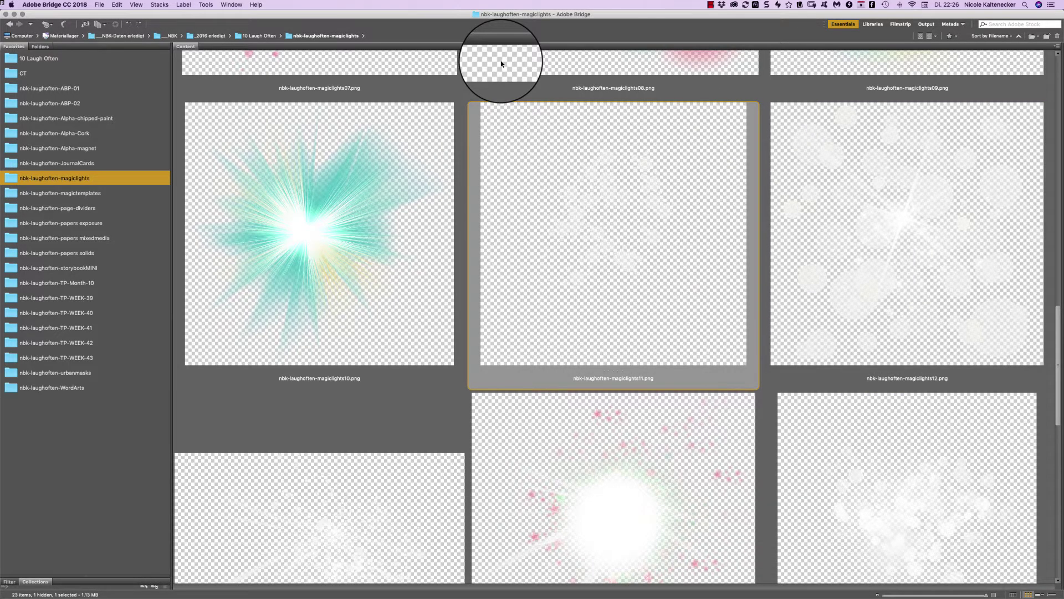
pyautogui.scroll(-5, 501, 63)
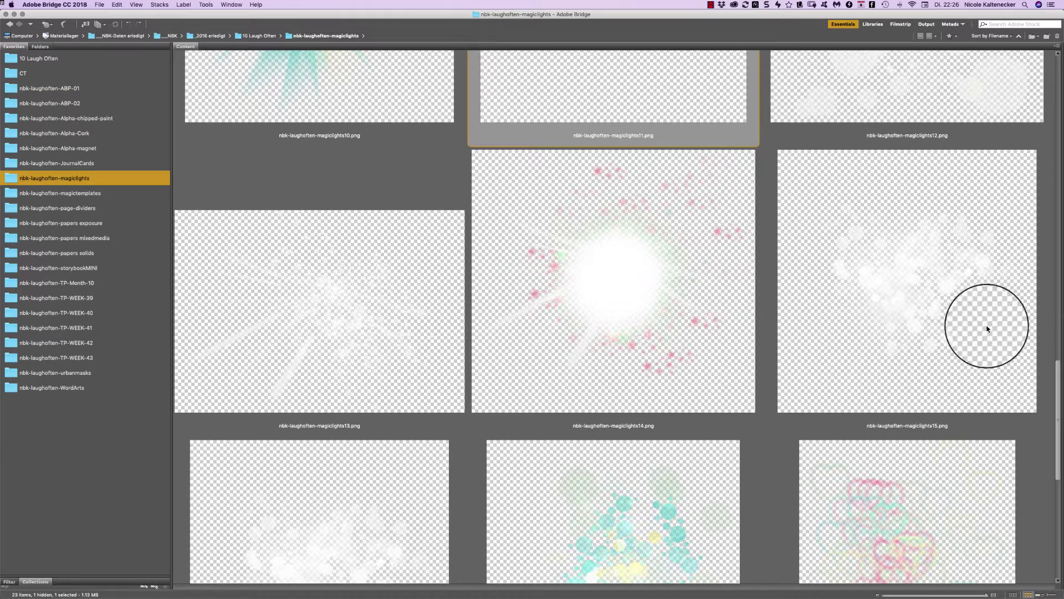
pyautogui.moveTo(1051, 358); pyautogui.dragTo(991, 499)
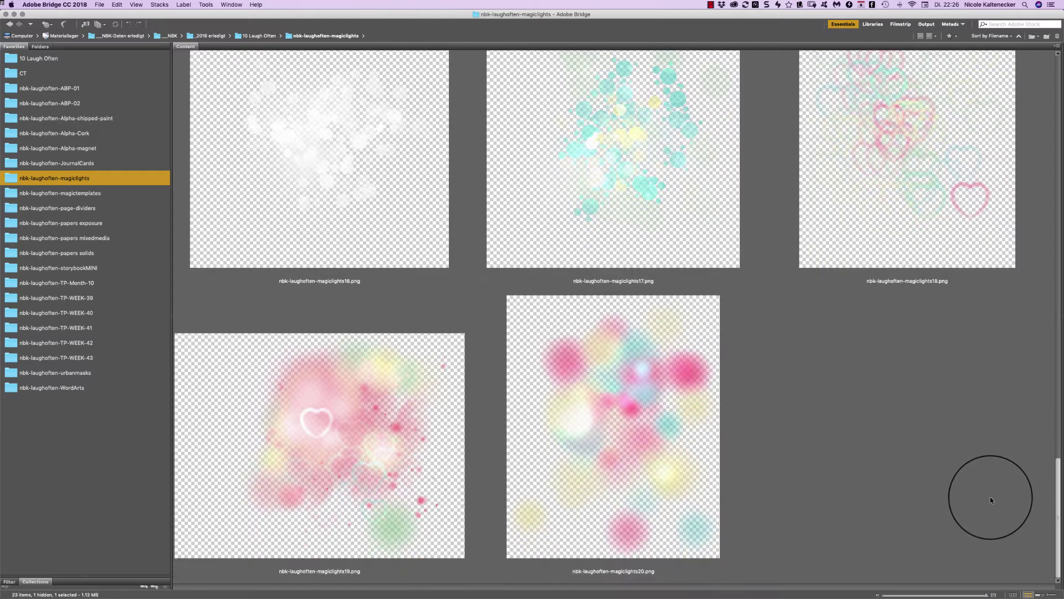
pyautogui.click(840, 25)
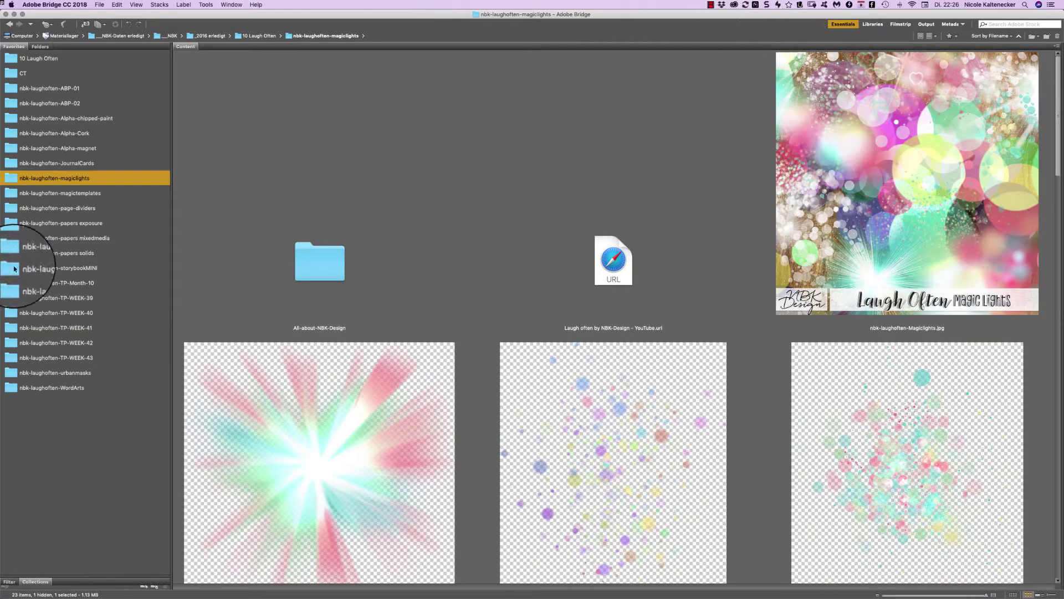
# - Open nbk-laughoften-magictemplate01.psd from the nbk-laughoften-magictemplates folder in Photoshop, leaving its missing fonts unresolved
pyautogui.click(106, 193)
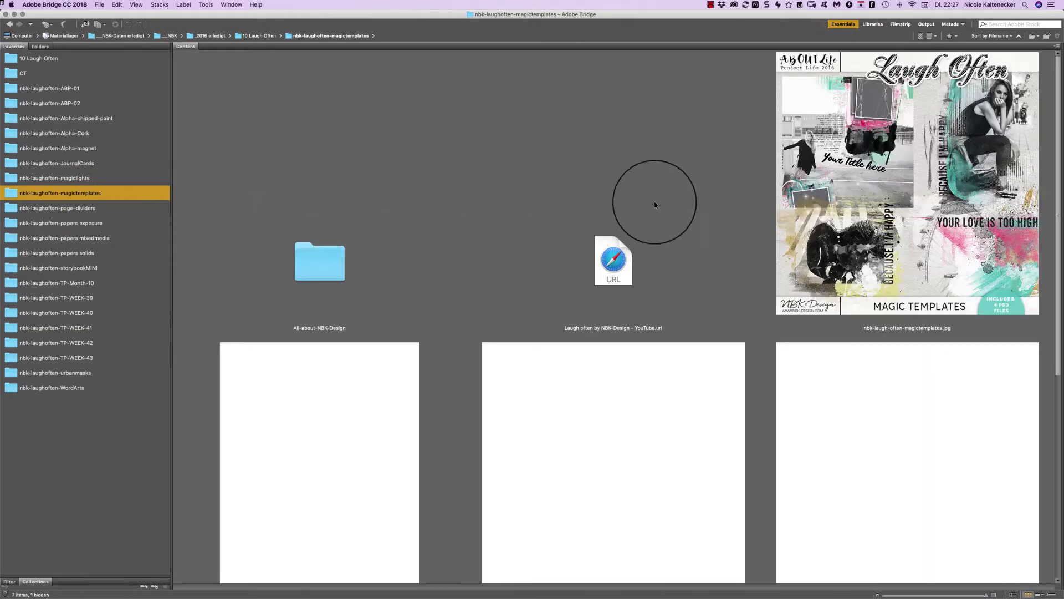
pyautogui.moveTo(1056, 108); pyautogui.dragTo(940, 304)
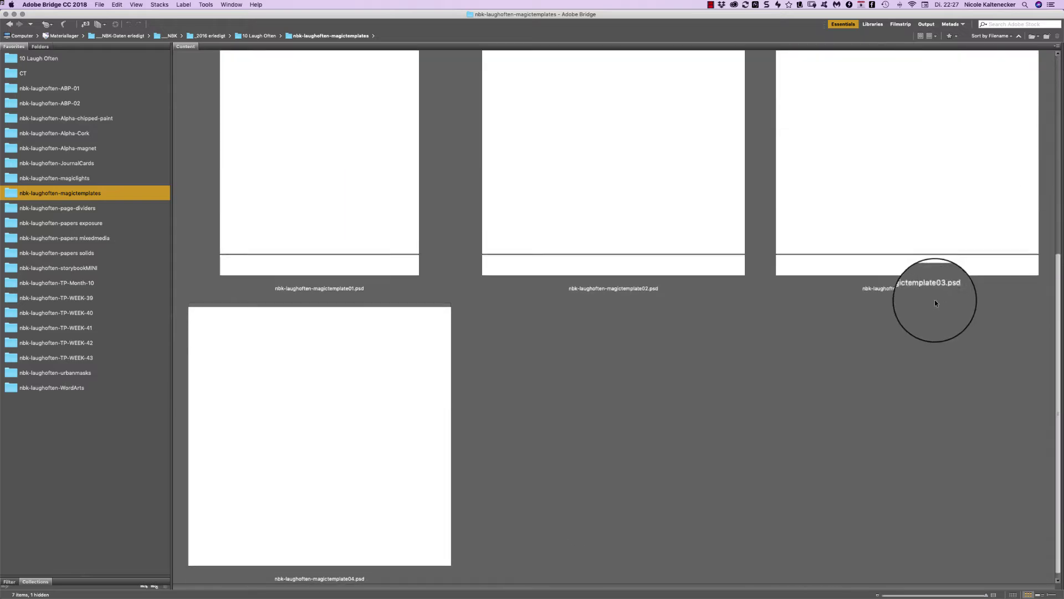
pyautogui.click(399, 228)
pyautogui.doubleClick(392, 211)
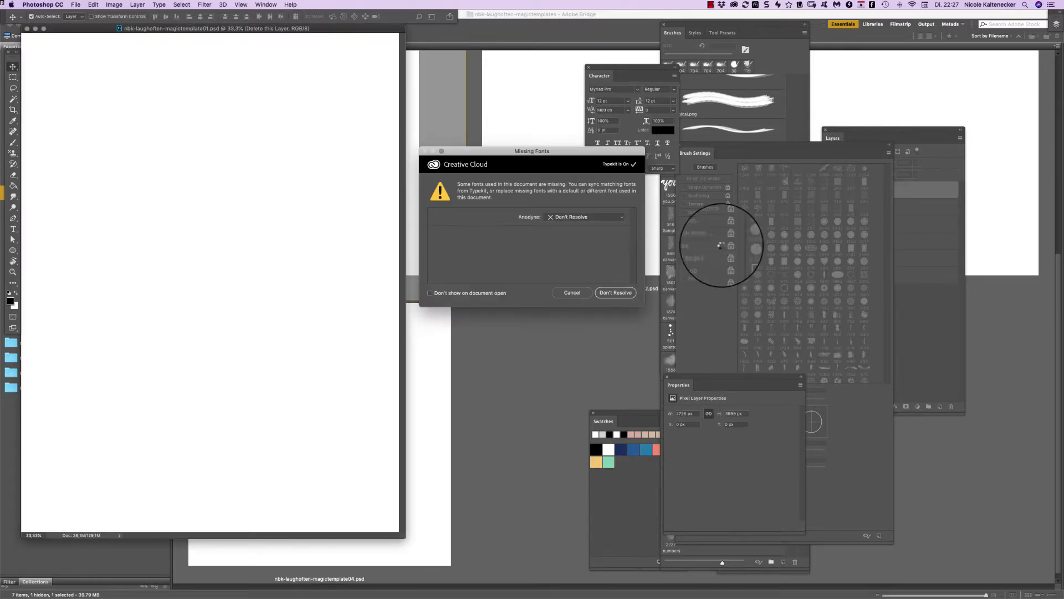
pyautogui.press('Return')
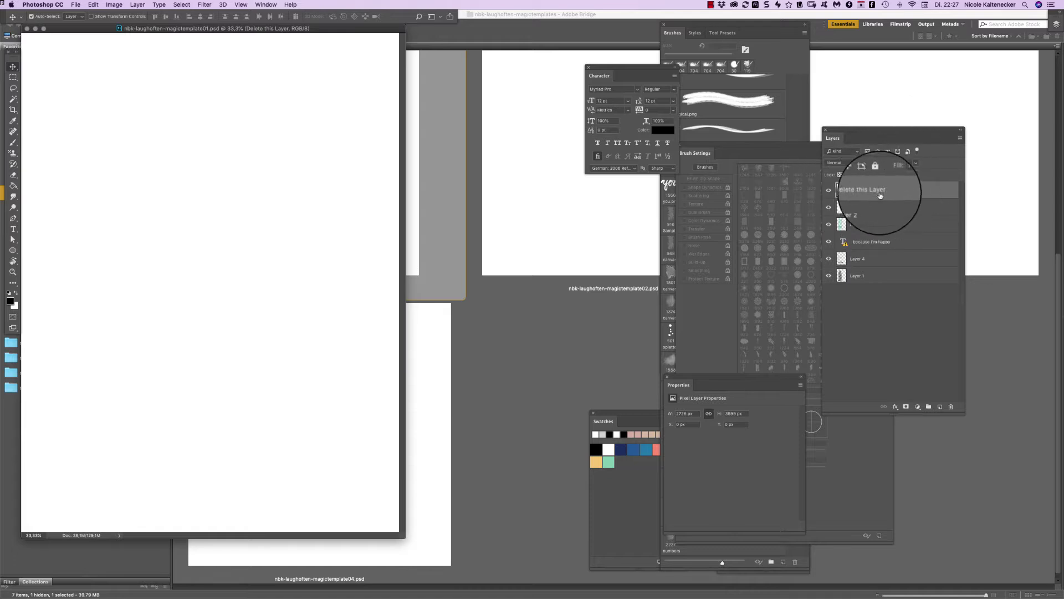
# - Delete the white cover layer named "Delete this Layer", save the template and return to Bridge
pyautogui.click(955, 406)
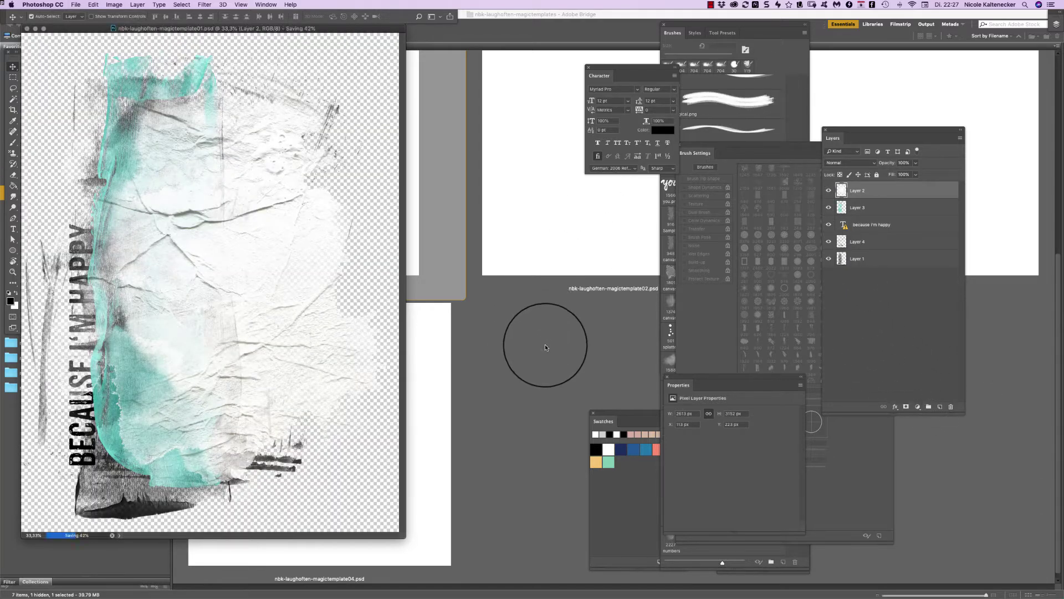
pyautogui.click(545, 347)
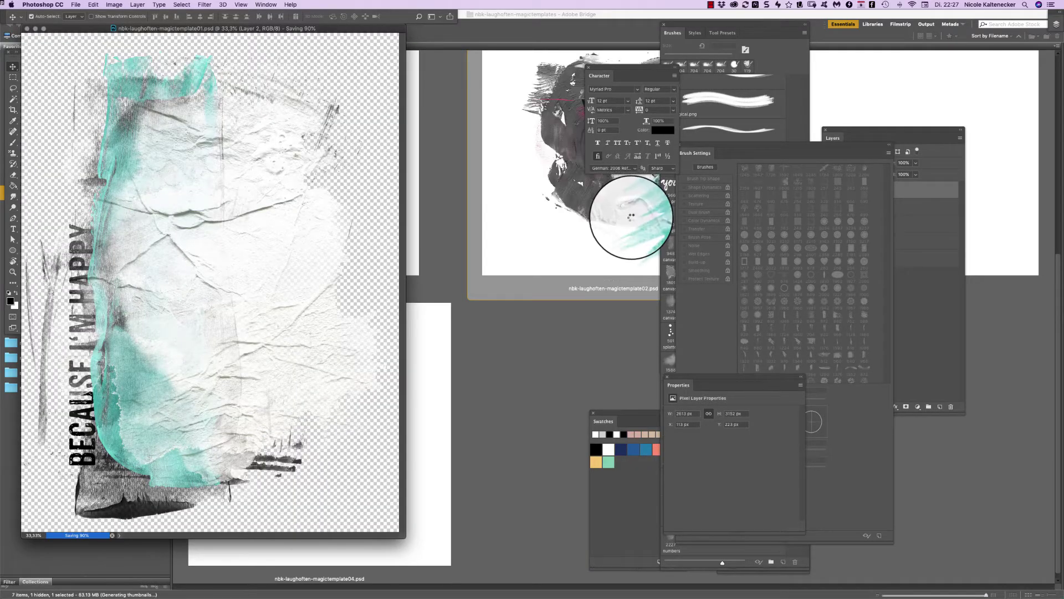
pyautogui.click(622, 303)
pyautogui.click(584, 343)
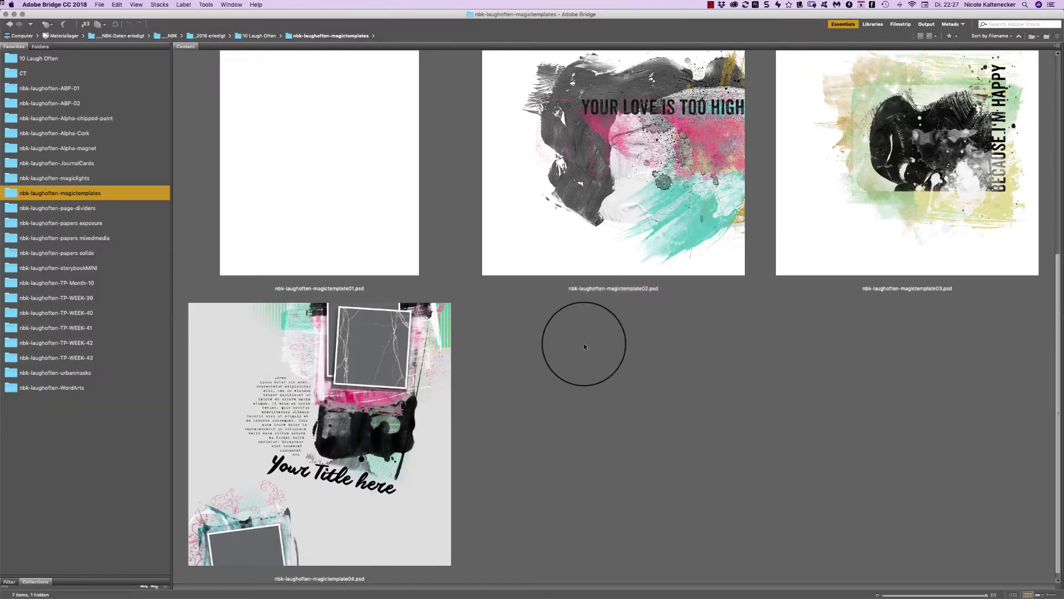
# - Examine magictemplate03, magictemplate04 and magictemplate02 one after another in full-screen preview, and close the preview
pyautogui.click(916, 194)
pyautogui.doubleClick(909, 192)
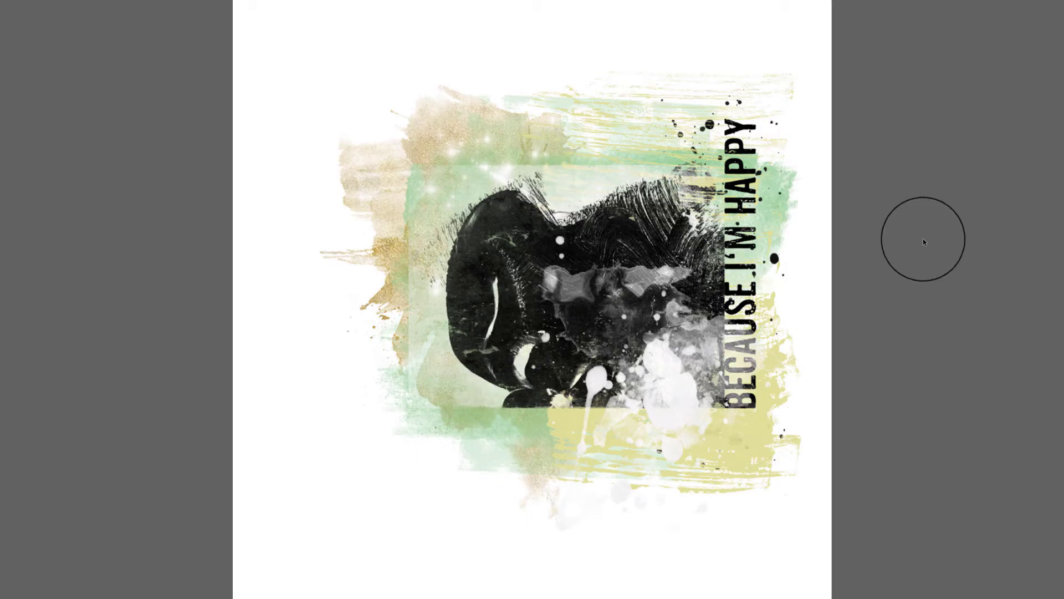
pyautogui.hotkey('ctrl', 'Tab')
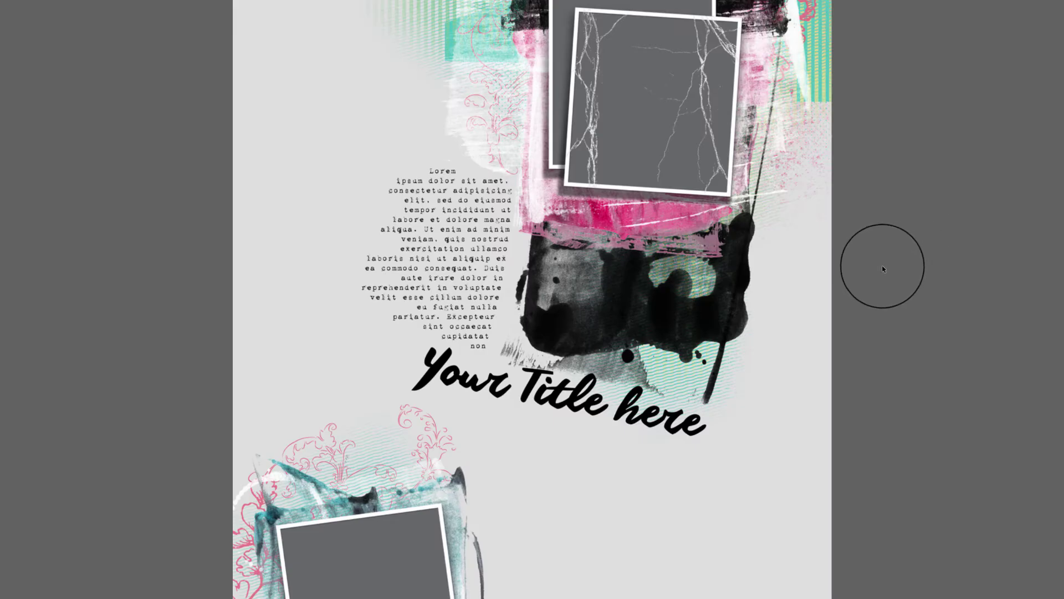
pyautogui.hotkey('ctrl', 'Tab')
pyautogui.hotkey('ctrl', 'Tab')
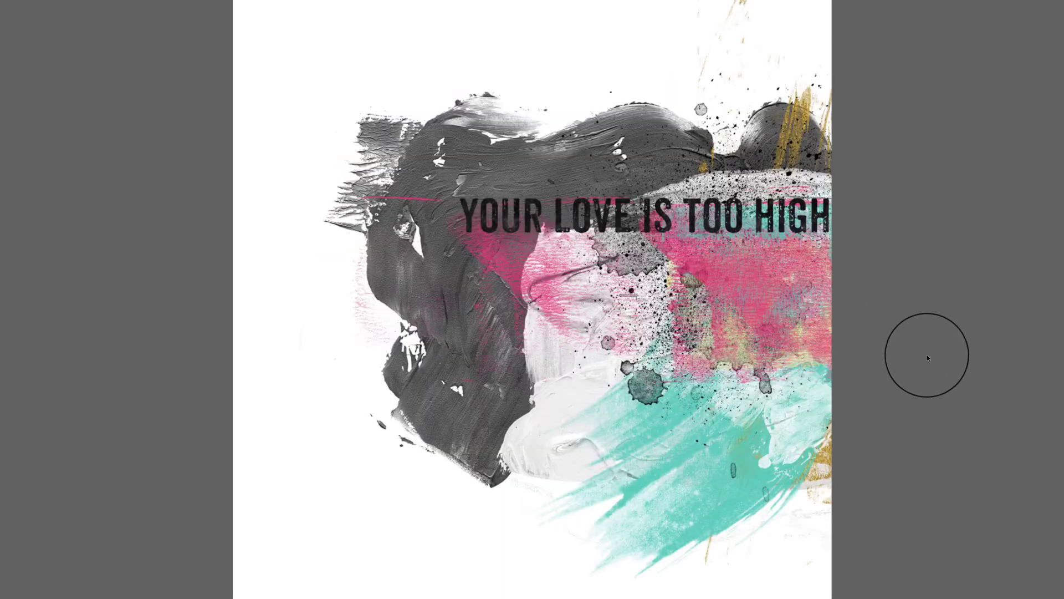
pyautogui.hotkey('ctrl', 'Tab')
pyautogui.click(928, 363)
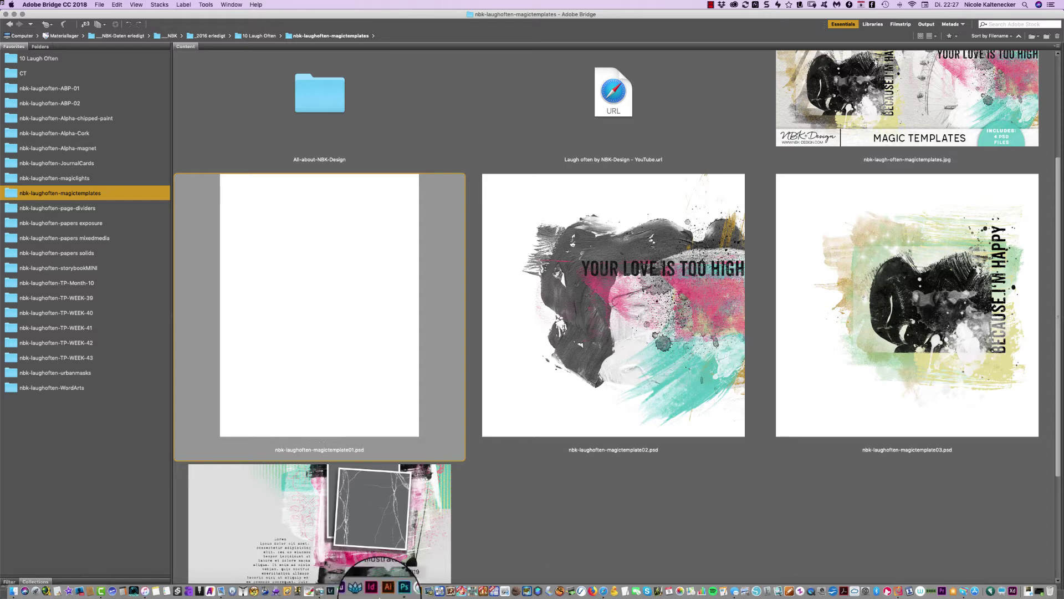
# - Preview nbk-laugh-often-magictemplates.jpg full screen and compare it with the template thumbnails in the folder
pyautogui.click(958, 94)
pyautogui.press('space')
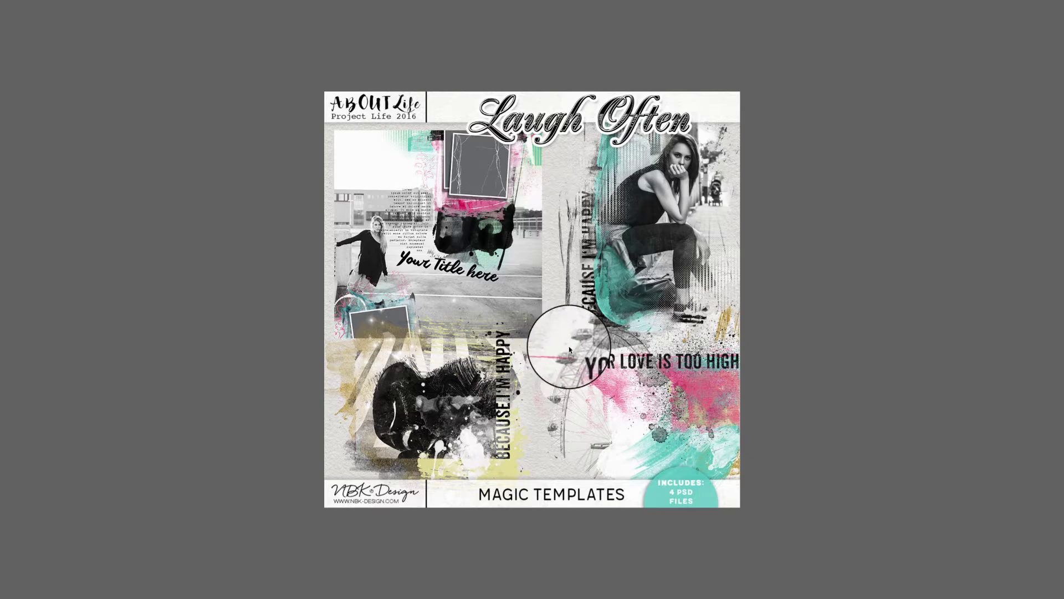
pyautogui.press('space')
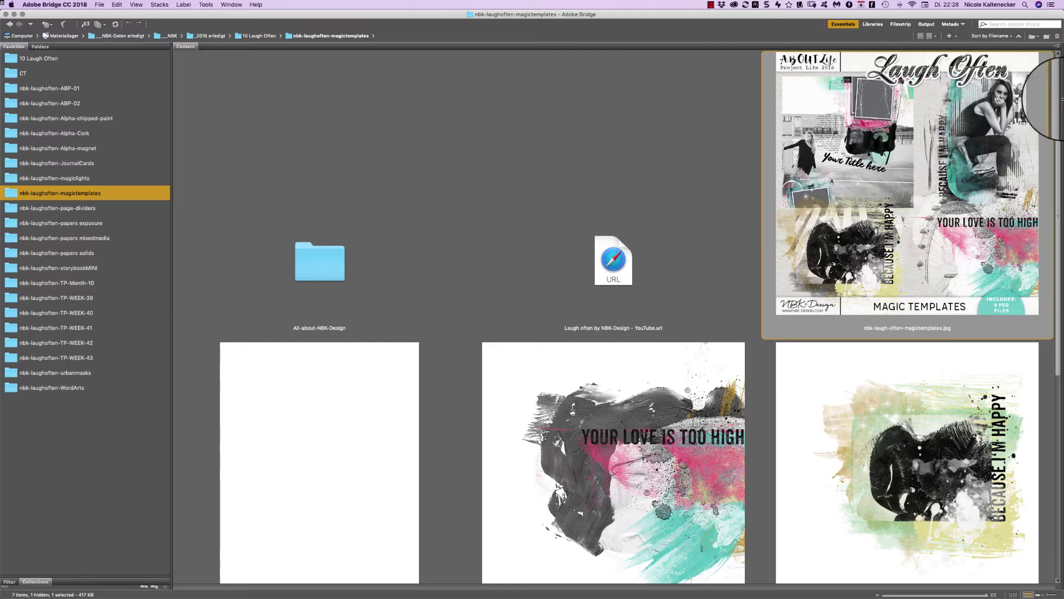
pyautogui.scroll(-3, 953, 78)
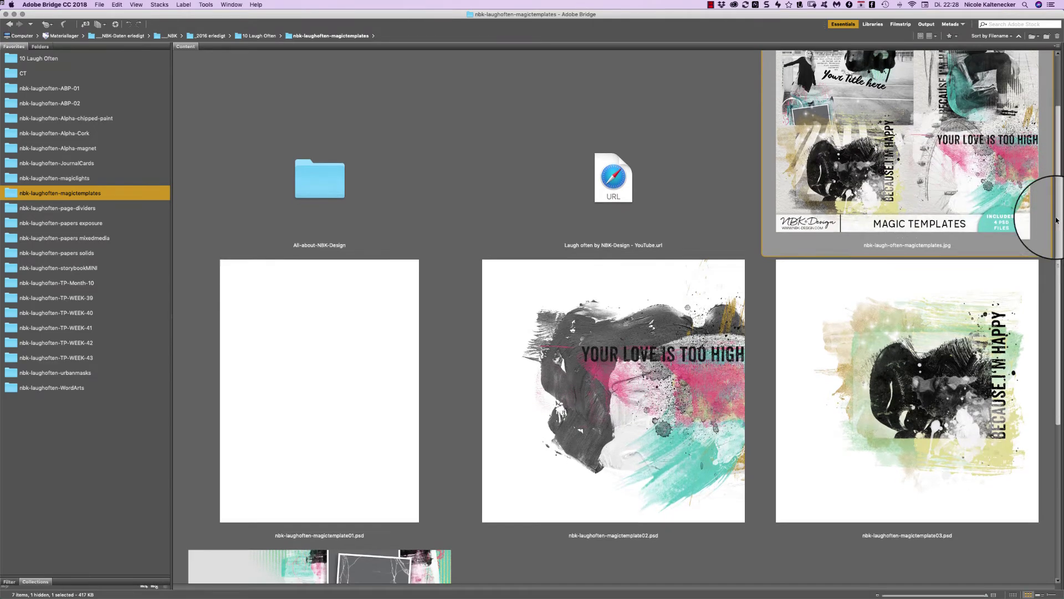
pyautogui.scroll(-5, 1040, 225)
pyautogui.scroll(5, 938, 301)
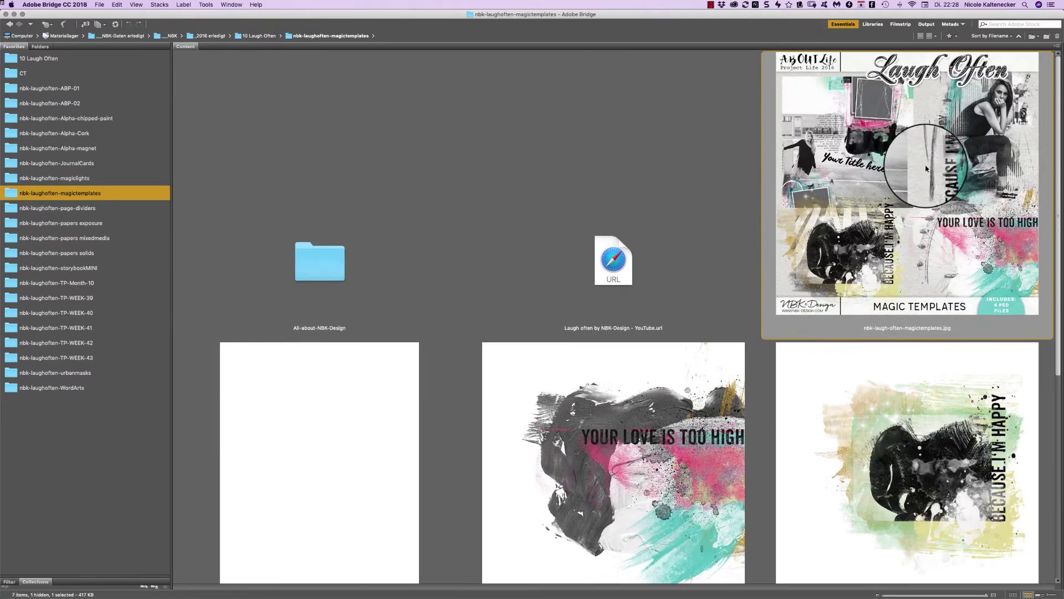
# - Open the nbk-laughoften-page-dividers folder and examine its preview image and dividers01 through dividers04
pyautogui.click(90, 210)
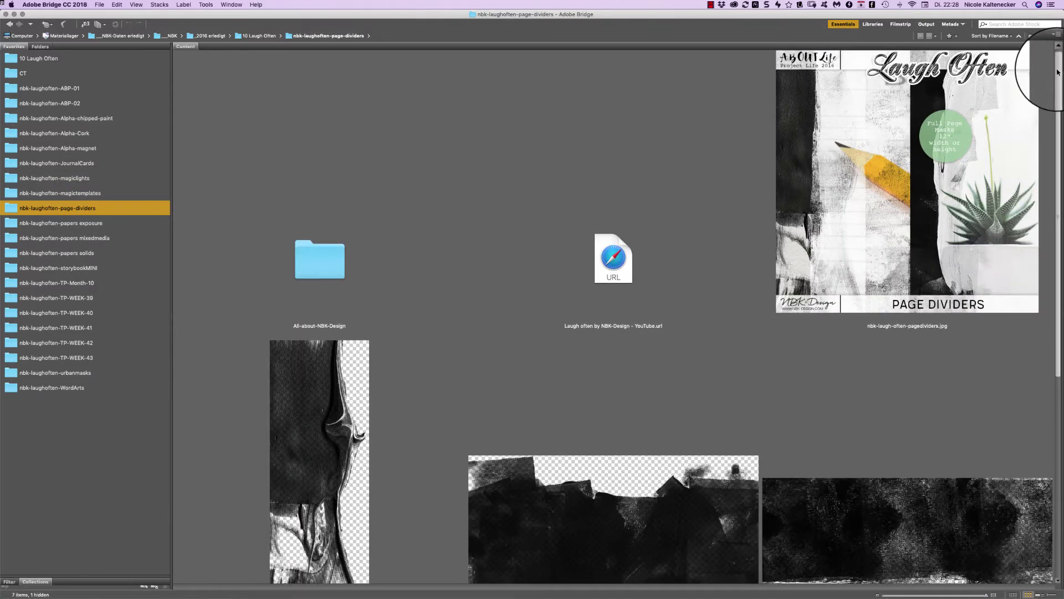
pyautogui.scroll(-7, 844, 237)
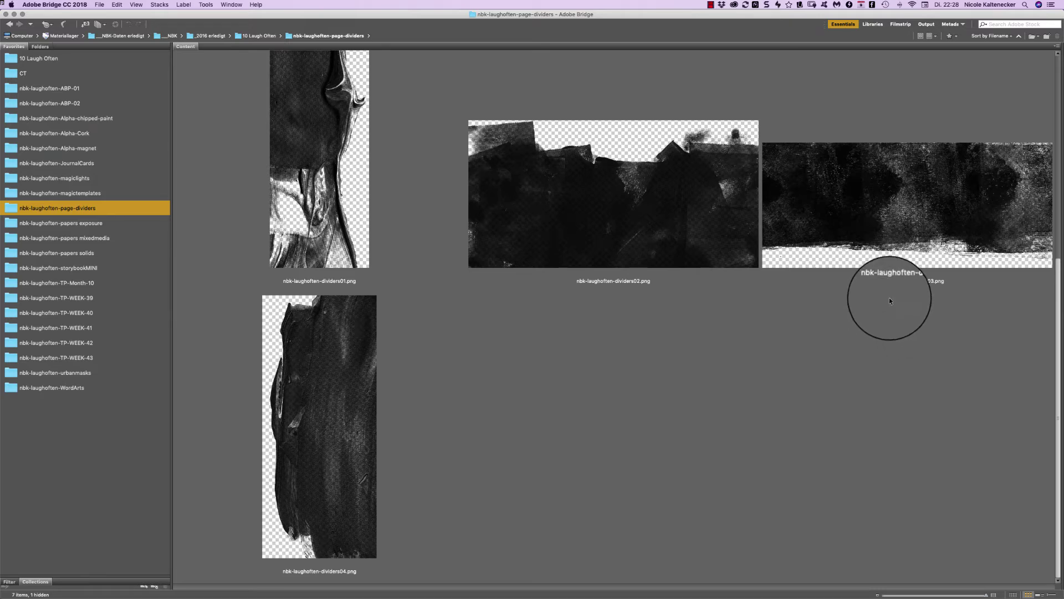
pyautogui.scroll(3, 1037, 255)
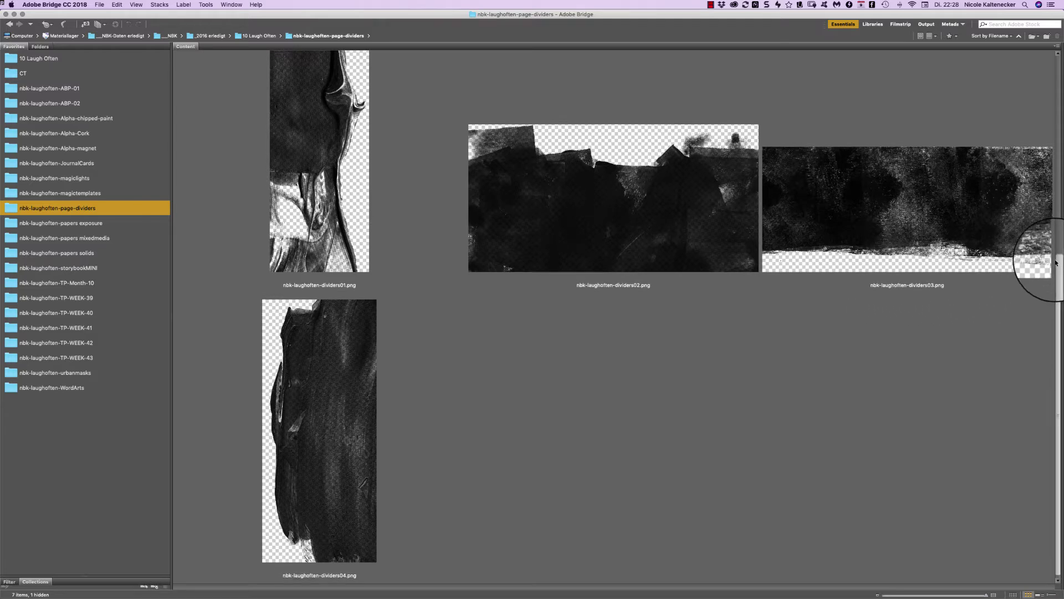
pyautogui.scroll(2, 998, 194)
pyautogui.click(865, 389)
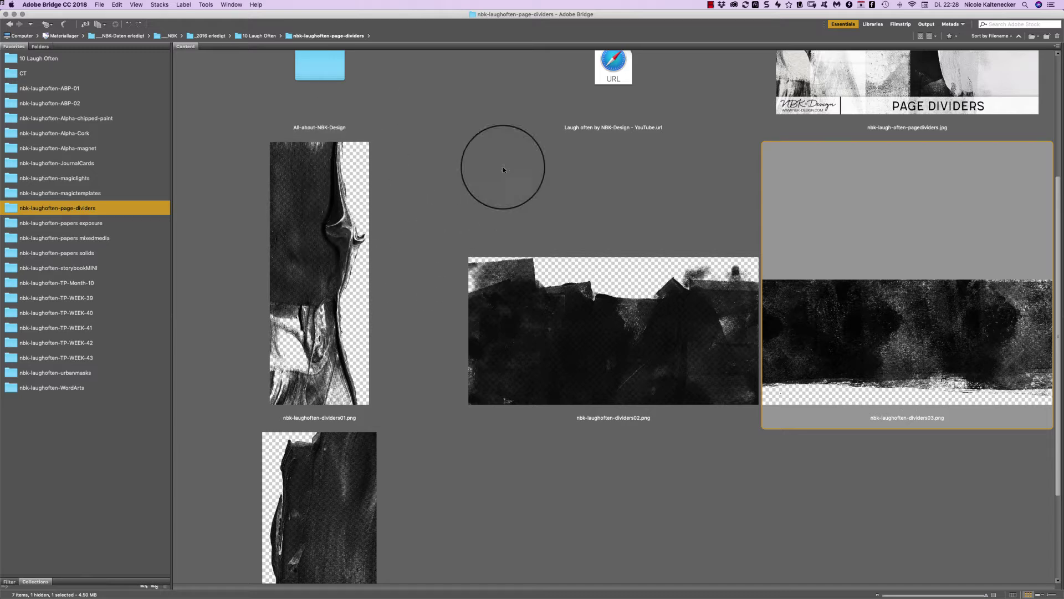
pyautogui.scroll(6, 1042, 200)
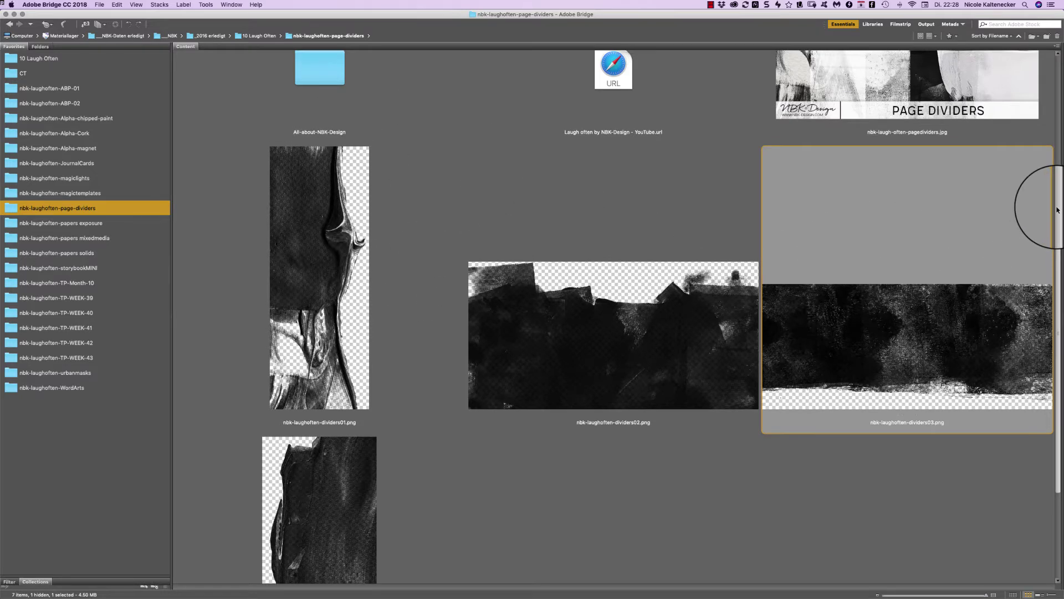
pyautogui.scroll(-10, 920, 333)
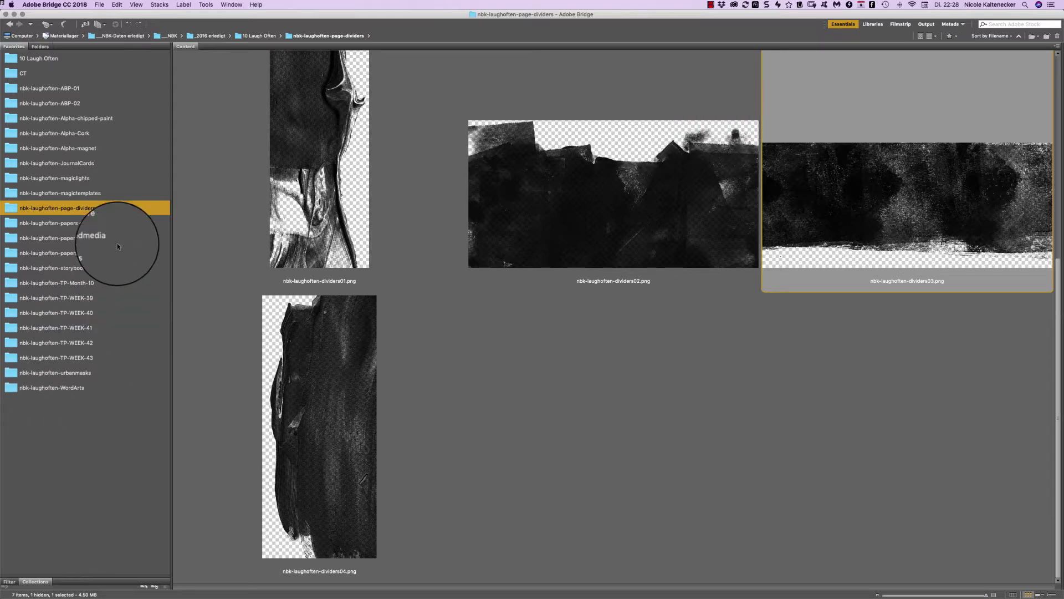
# - Open the green exposure03 paper from the nbk-laughoften-papers exposure folder in Photoshop, and switch back to Bridge
pyautogui.click(77, 223)
pyautogui.click(556, 420)
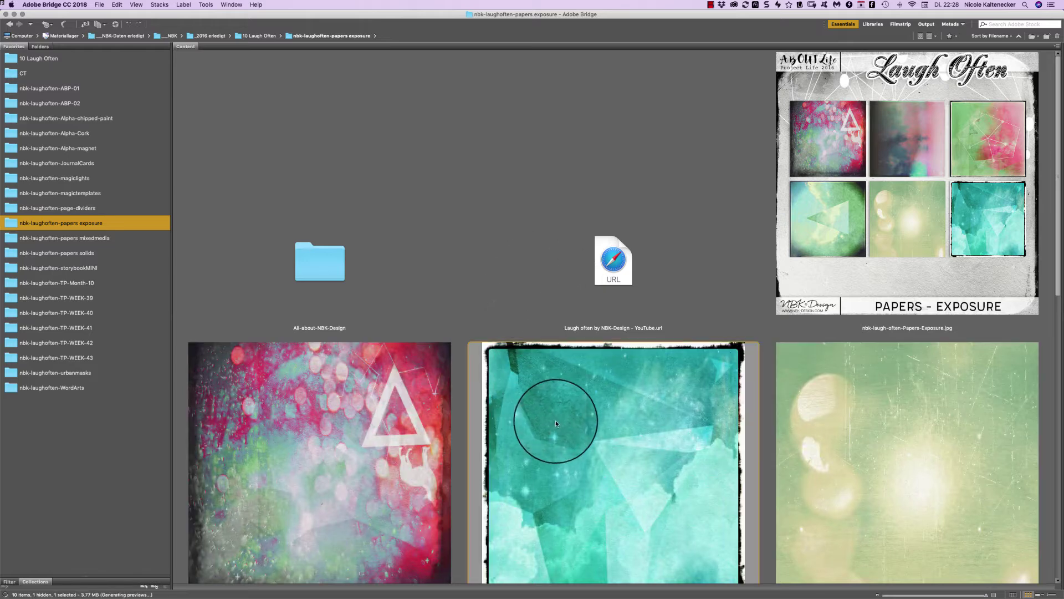
pyautogui.doubleClick(889, 435)
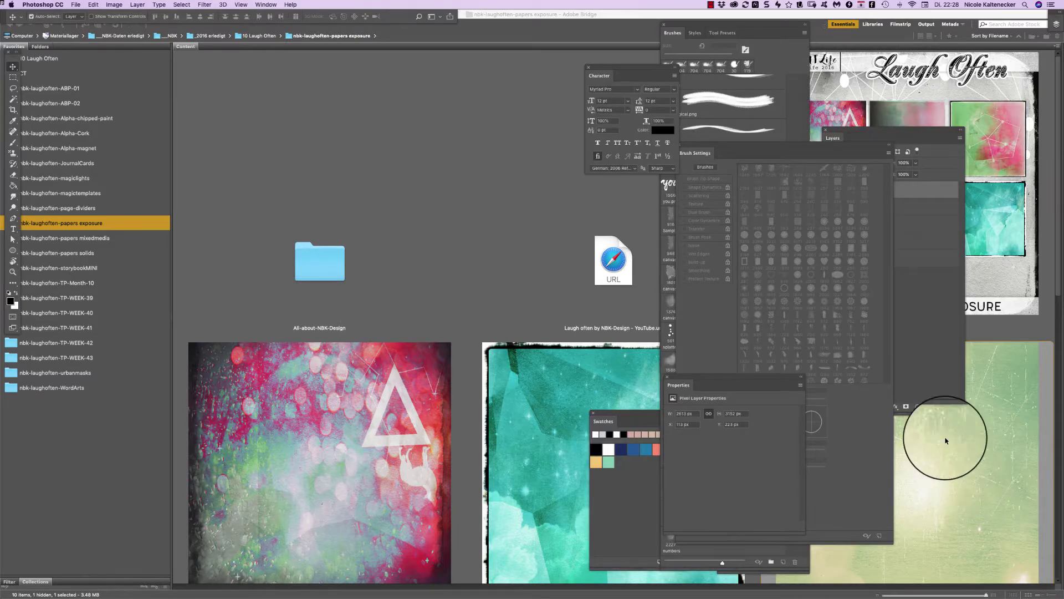
pyautogui.click(916, 146)
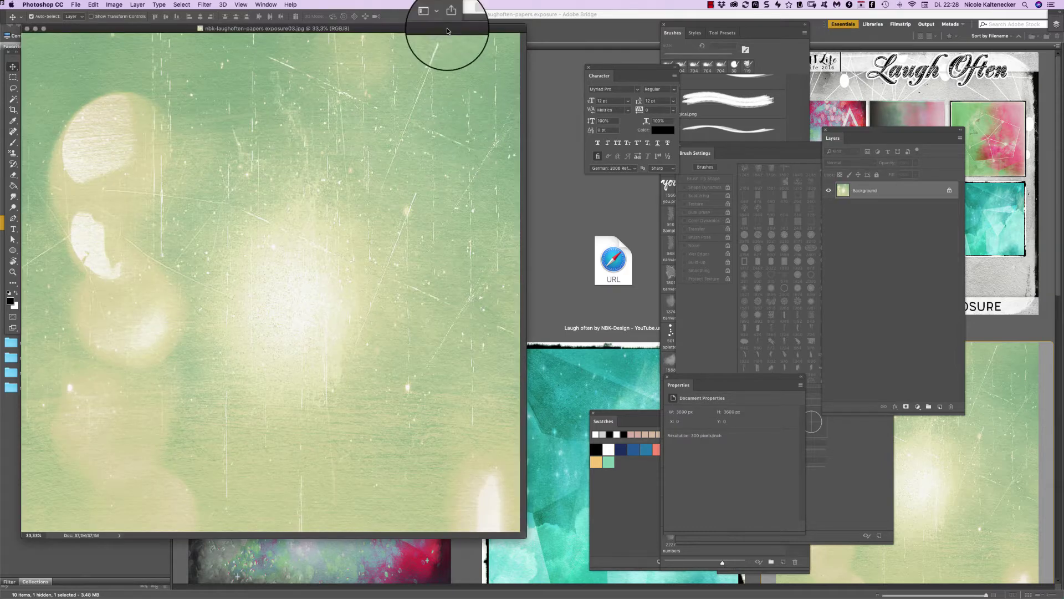
pyautogui.click(462, 14)
pyautogui.click(493, 111)
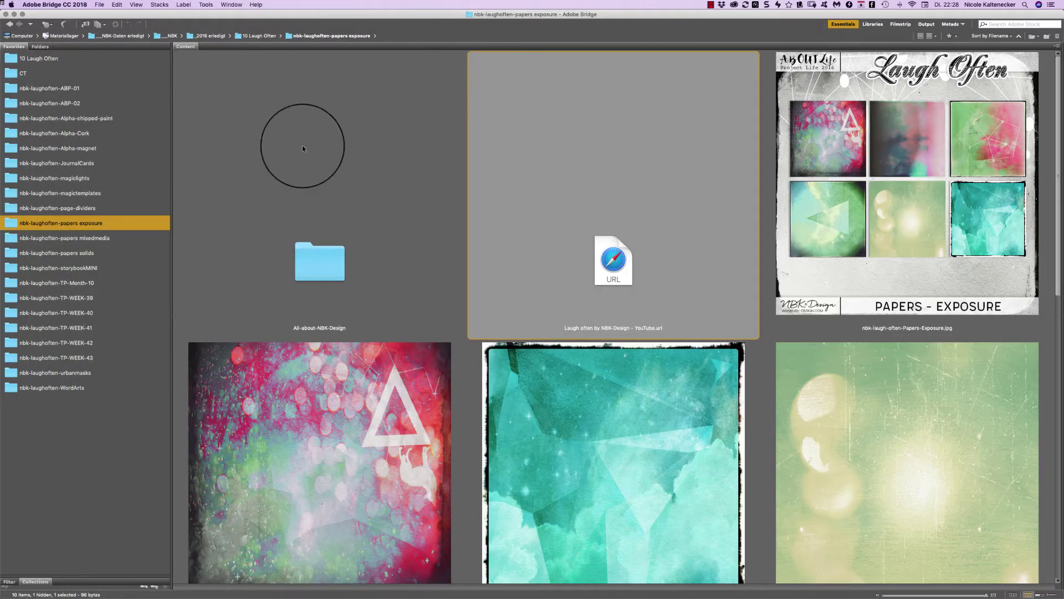
# - Copy the whole nbk-laughoften-dividers03.png image from the page-dividers folder and paste it onto the green exposure paper
pyautogui.click(91, 208)
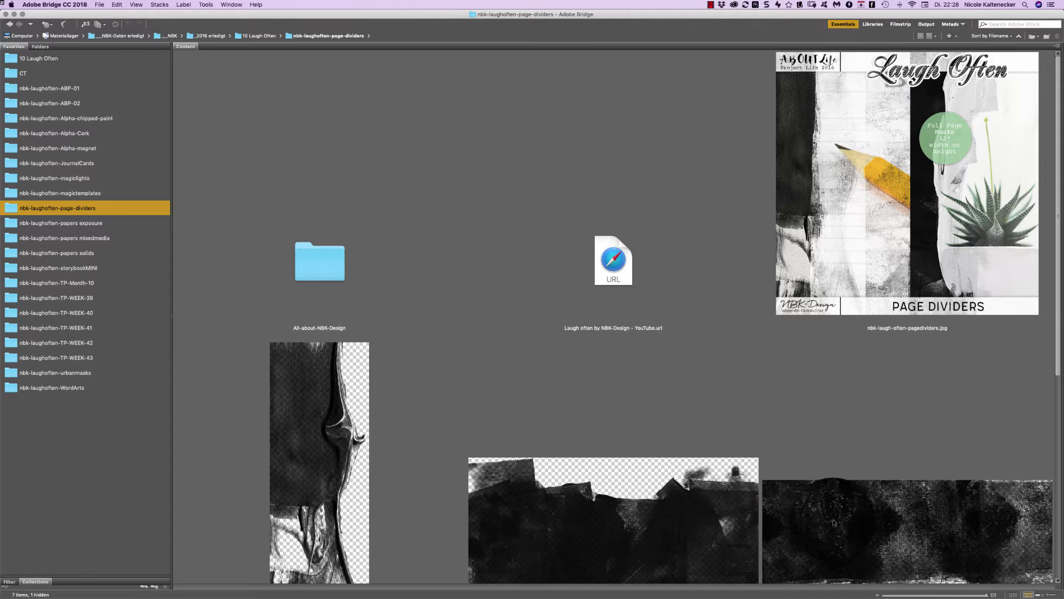
pyautogui.doubleClick(837, 519)
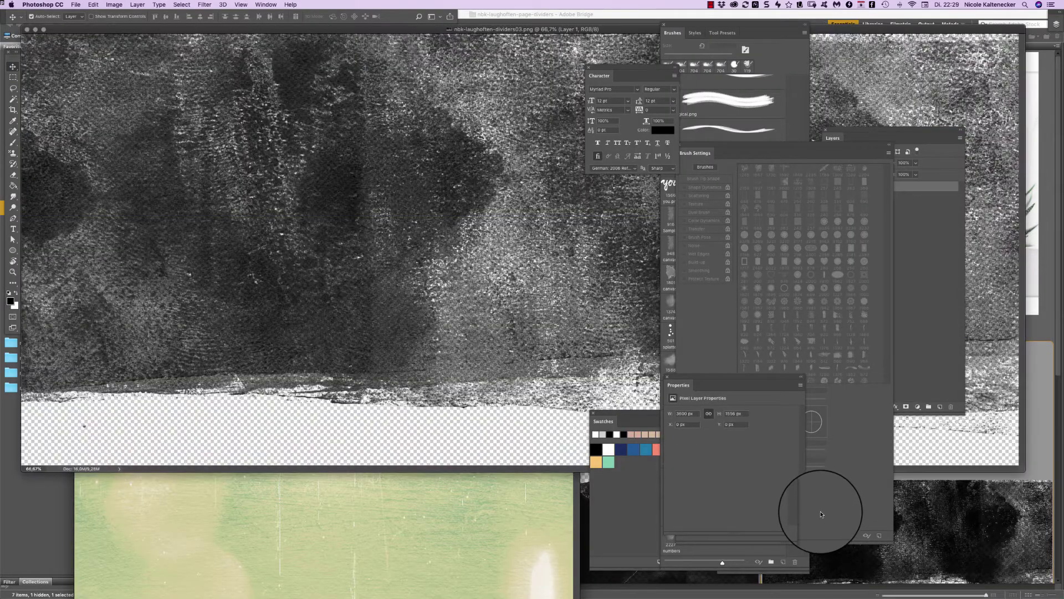
pyautogui.press('super+a')
pyautogui.press('super+c')
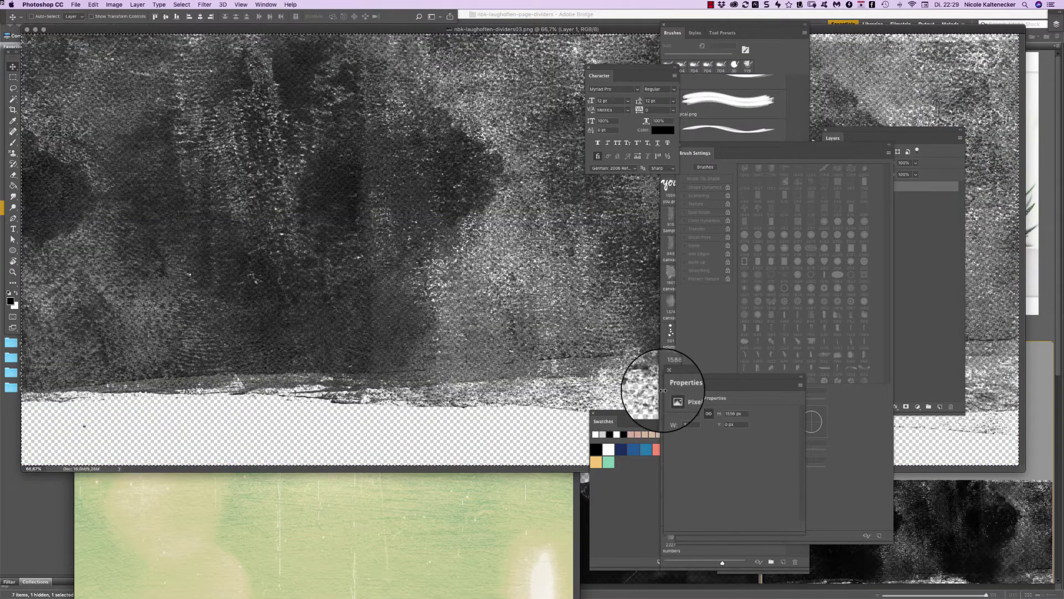
pyautogui.press('super+w')
pyautogui.press('super+v')
# - Move the pasted divider straight up to the paper's top edge with Free Transform and apply the change
pyautogui.press('super+t')
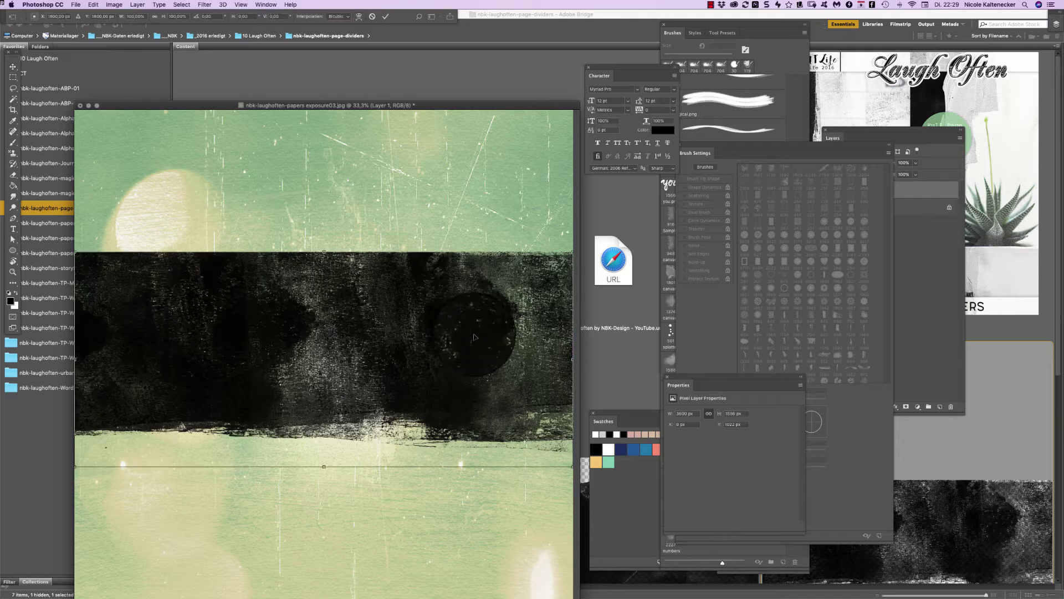
pyautogui.moveTo(475, 327); pyautogui.dragTo(475, 209)
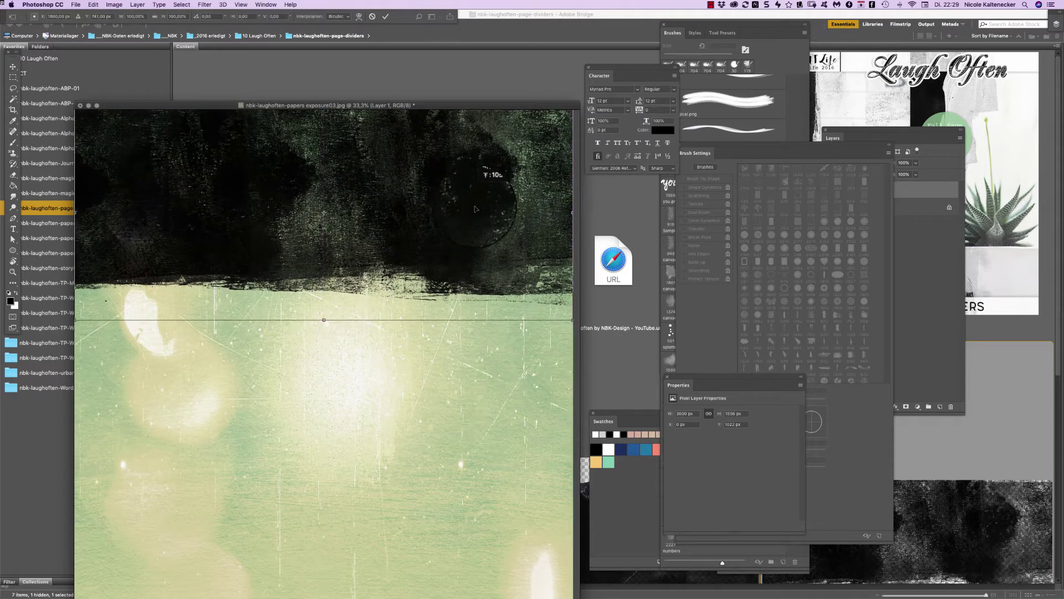
pyautogui.press('Return')
pyautogui.moveTo(541, 105); pyautogui.dragTo(579, 80)
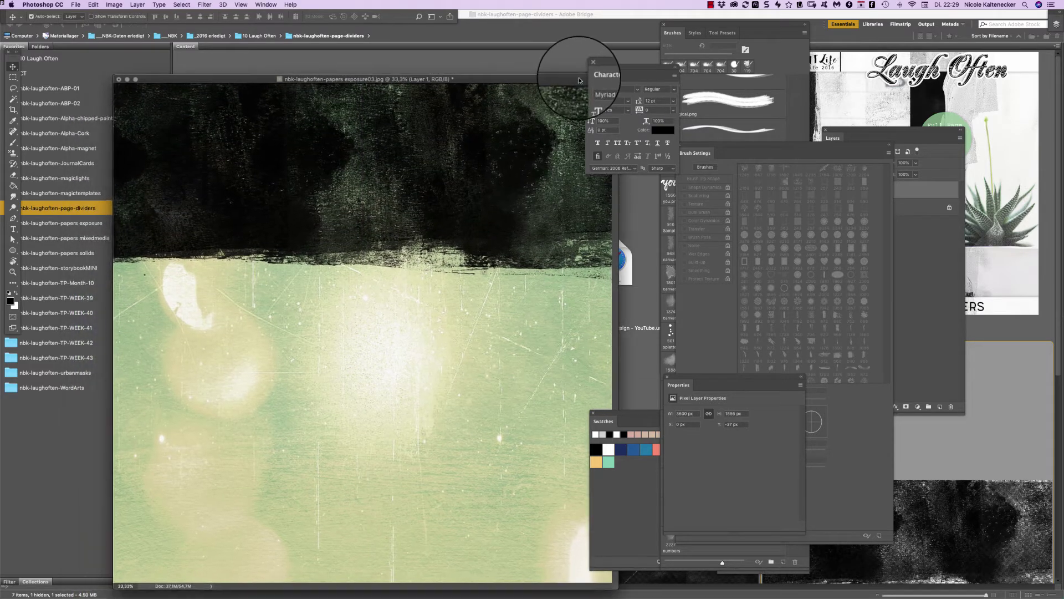
# - Move the Brush Settings, Swatches and Properties panels away from the area beside the open paper
pyautogui.moveTo(819, 143)
pyautogui.mouseDown()
pyautogui.moveTo(891, 166)
pyautogui.moveTo(989, 49)
pyautogui.mouseUp()
pyautogui.moveTo(637, 424)
pyautogui.mouseDown()
pyautogui.moveTo(637, 387)
pyautogui.moveTo(920, 119)
pyautogui.moveTo(894, 135)
pyautogui.mouseUp()
pyautogui.moveTo(753, 447)
pyautogui.mouseDown()
pyautogui.moveTo(772, 570)
pyautogui.moveTo(784, 558)
pyautogui.mouseUp()
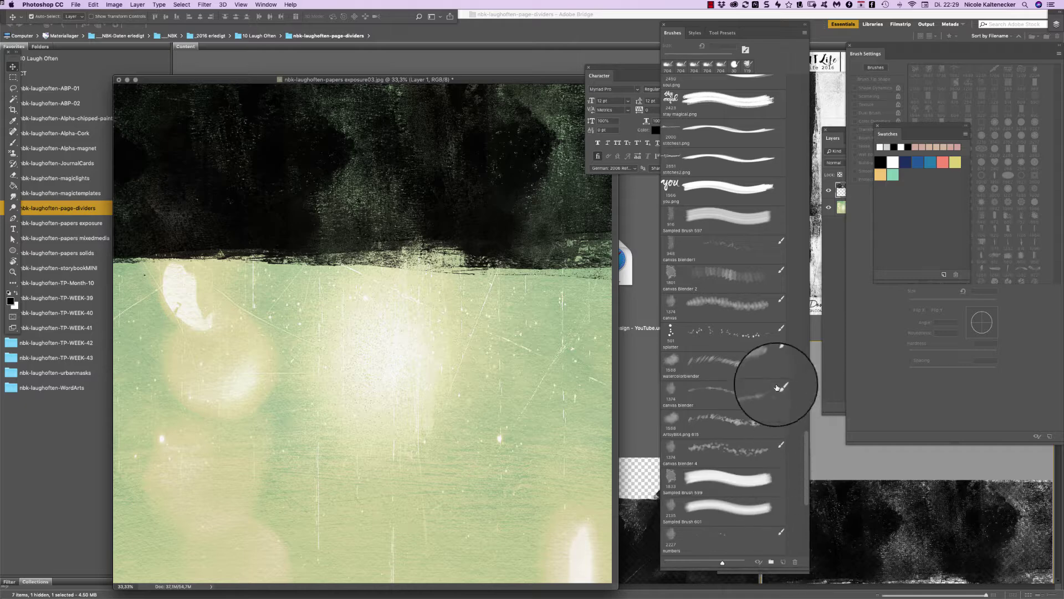
# - Open the Pixabay extension and download the pink magnolia photo into the paper as a clipping mask on the divider
pyautogui.click(266, 5)
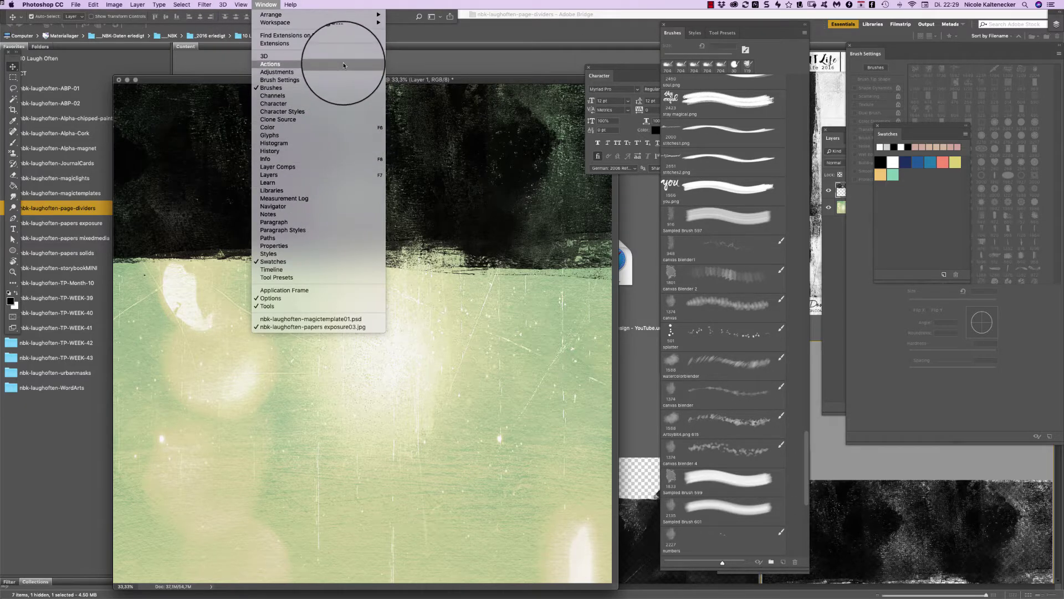
pyautogui.moveTo(342, 45)
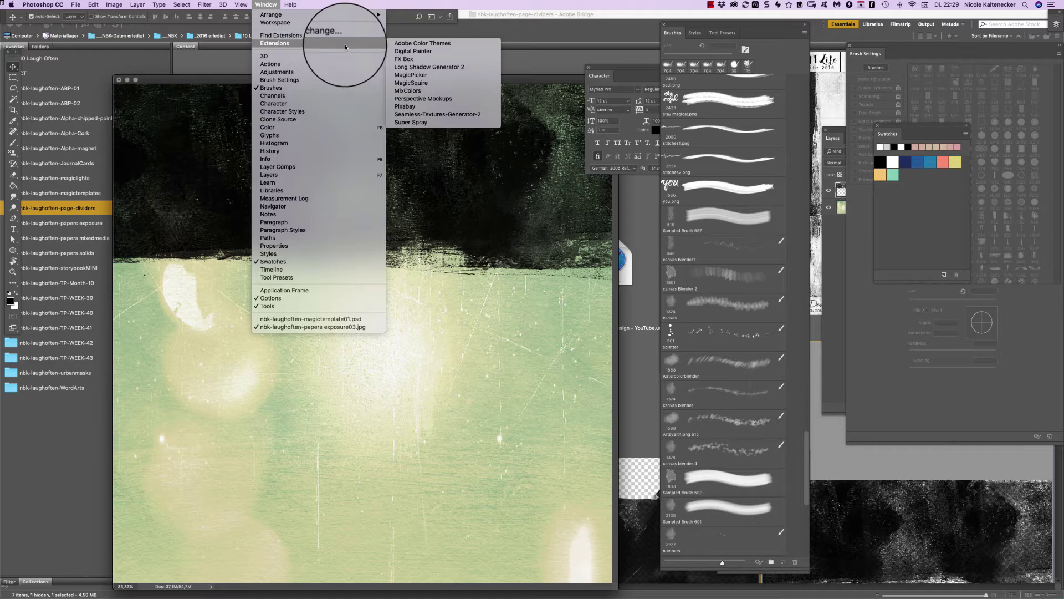
pyautogui.click(455, 107)
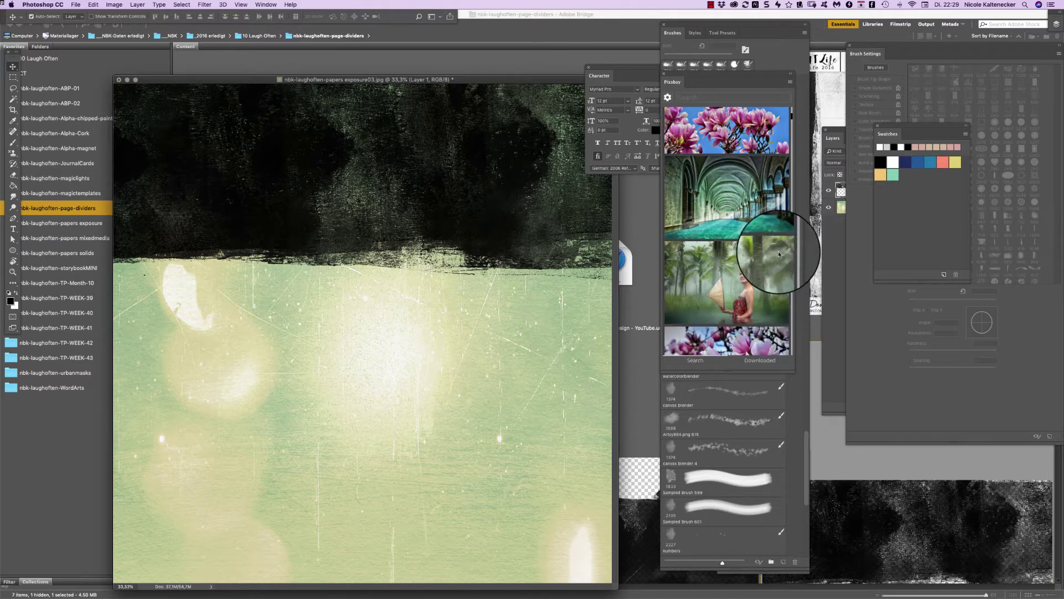
pyautogui.click(782, 123)
pyautogui.click(727, 328)
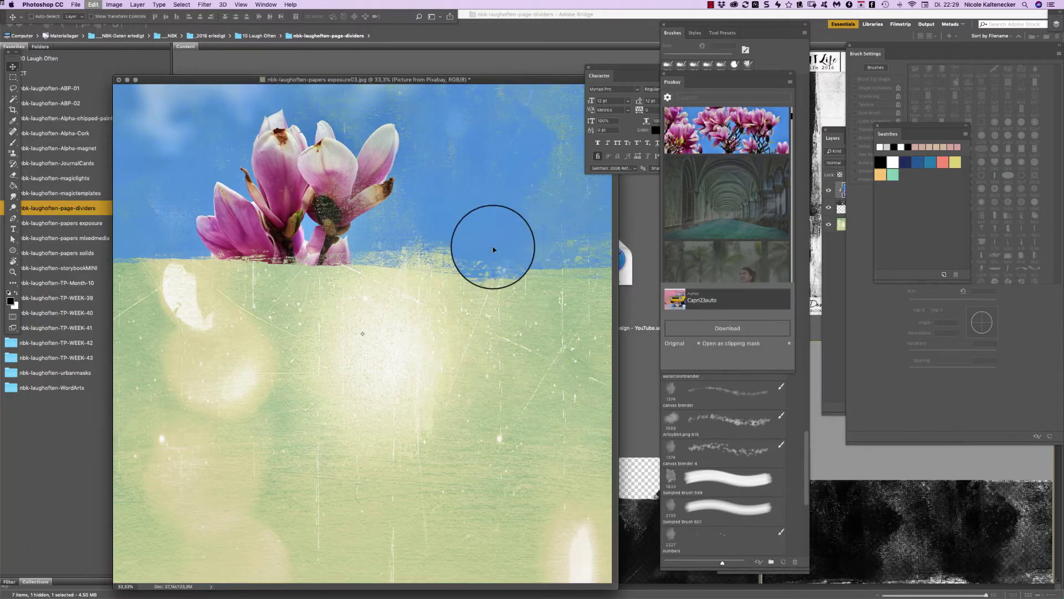
# - Move the magnolia photo upward so its large blossoms fill the divider, and apply the transform
pyautogui.moveTo(502, 211); pyautogui.dragTo(507, 61)
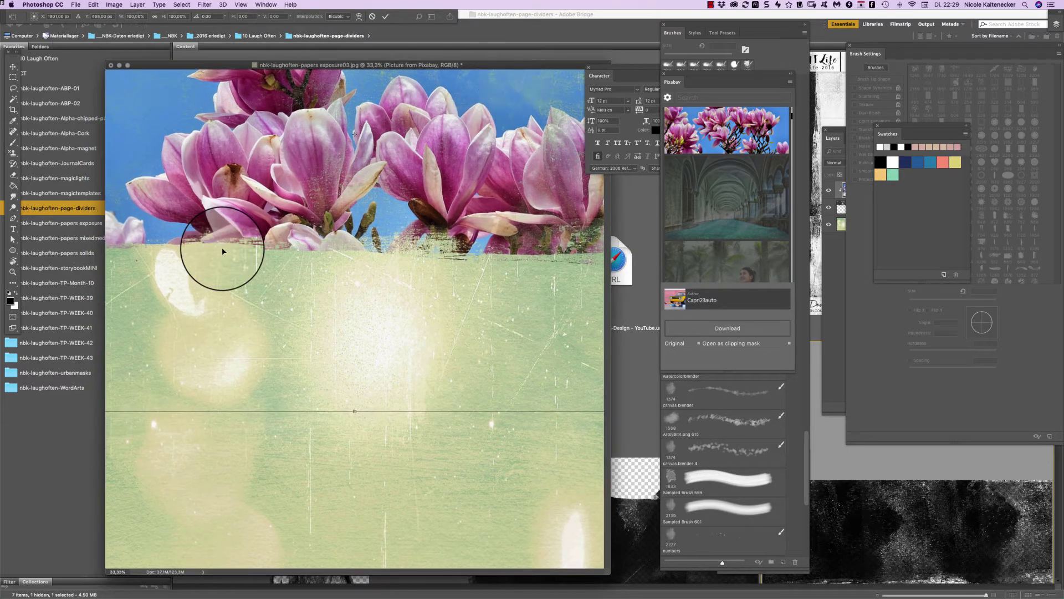
pyautogui.press('Return')
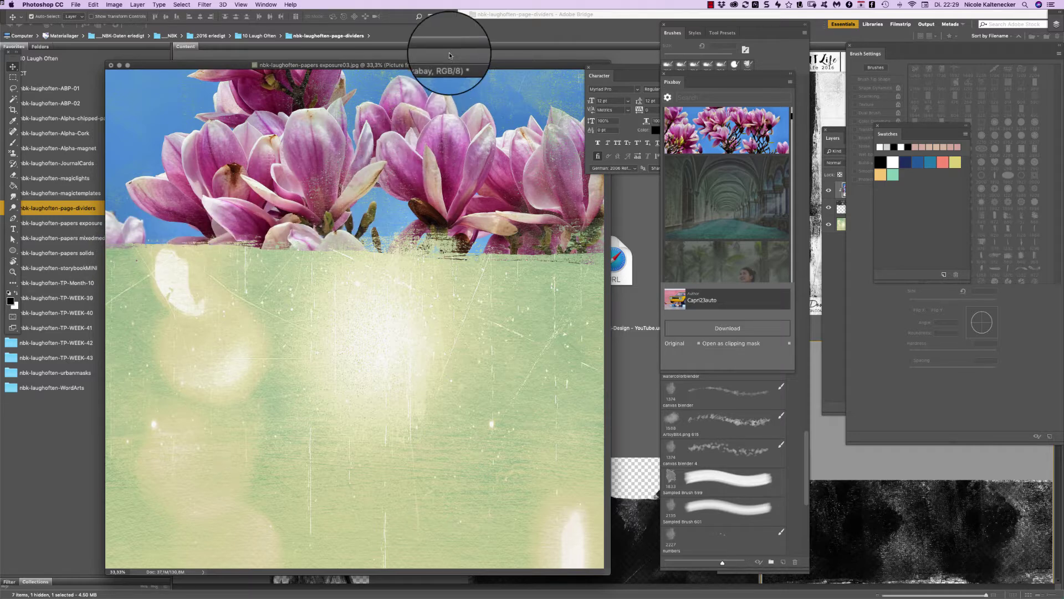
pyautogui.moveTo(450, 63)
pyautogui.mouseDown()
pyautogui.moveTo(475, 62)
pyautogui.moveTo(466, 61)
pyautogui.mouseUp()
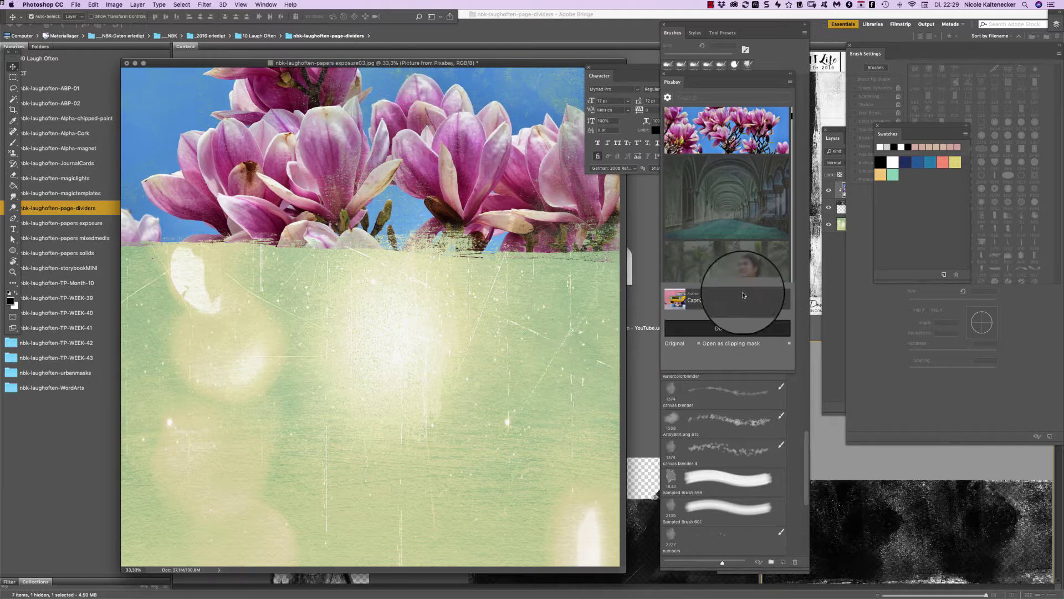
# - Rotate the divider on Layer 1 to vertical with Free Transform, place it along the paper's left edge and apply the change
pyautogui.click(836, 239)
pyautogui.click(885, 196)
pyautogui.click(894, 208)
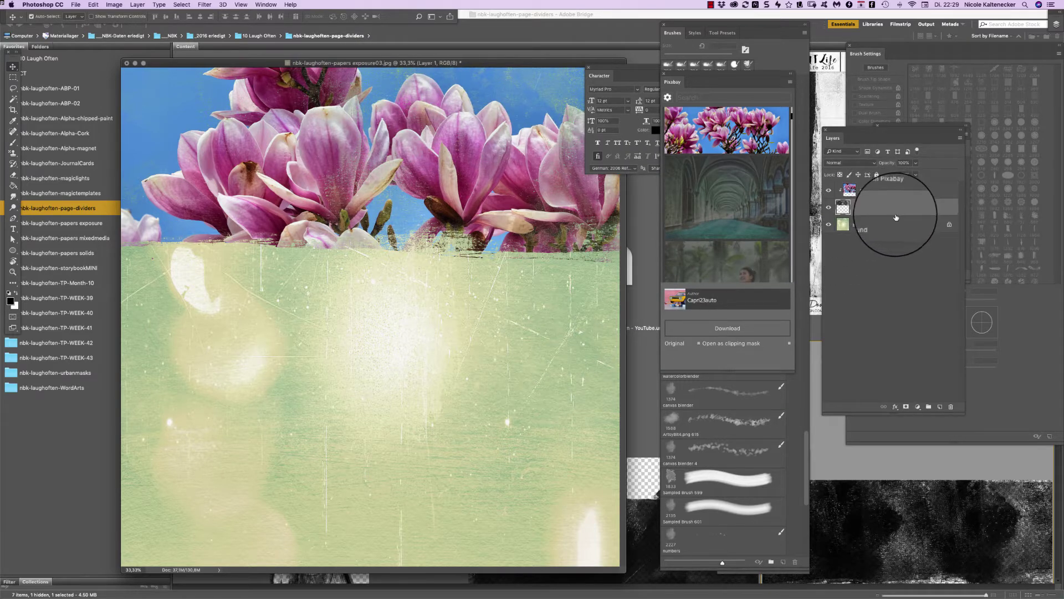
pyautogui.press('super+t')
pyautogui.moveTo(321, 534); pyautogui.dragTo(632, 224)
pyautogui.moveTo(336, 304); pyautogui.dragTo(259, 375)
pyautogui.press('Return')
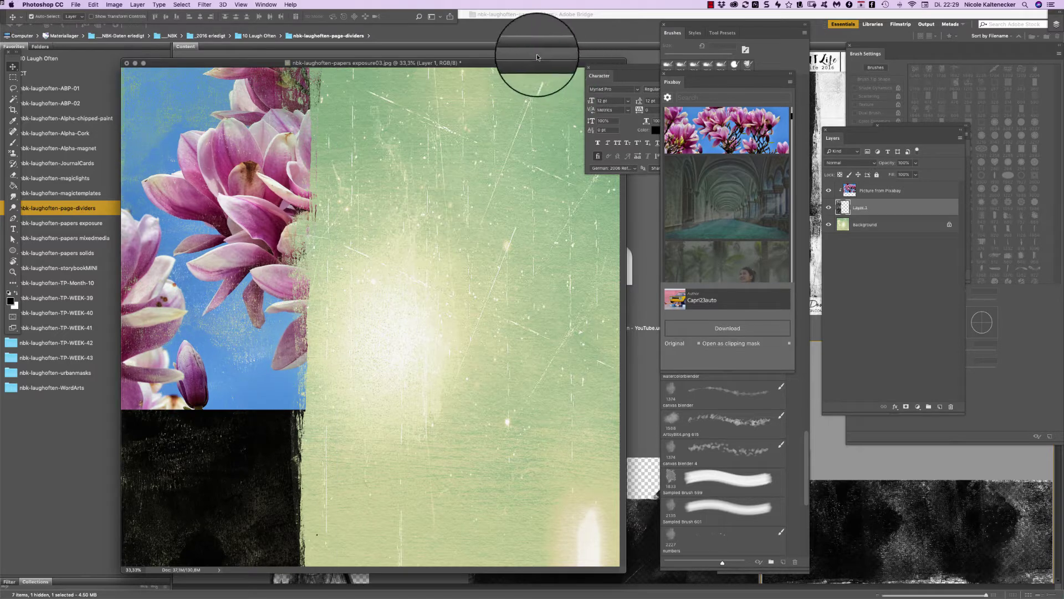
pyautogui.moveTo(537, 57); pyautogui.dragTo(538, 43)
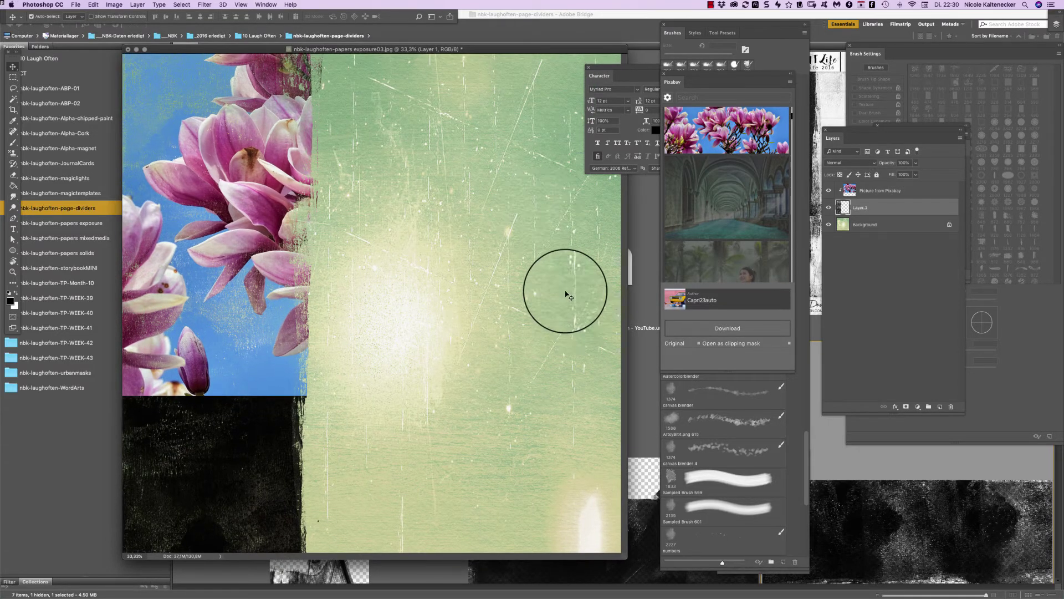
# - Switch back to Bridge and look over the divider images in the nbk-laughoften-page-dividers folder
pyautogui.click(637, 444)
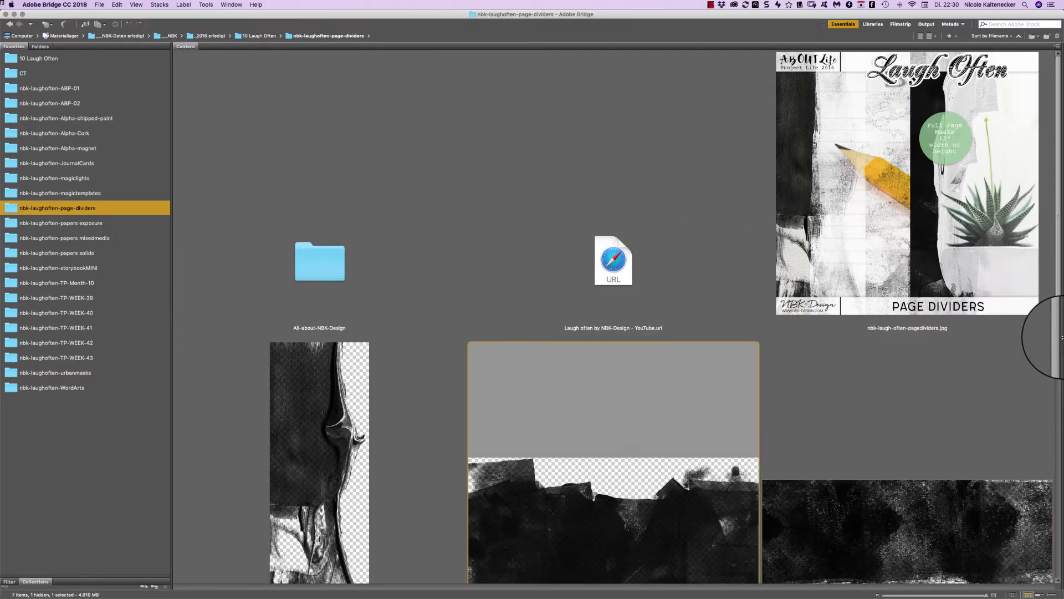
pyautogui.moveTo(1059, 336); pyautogui.dragTo(974, 485)
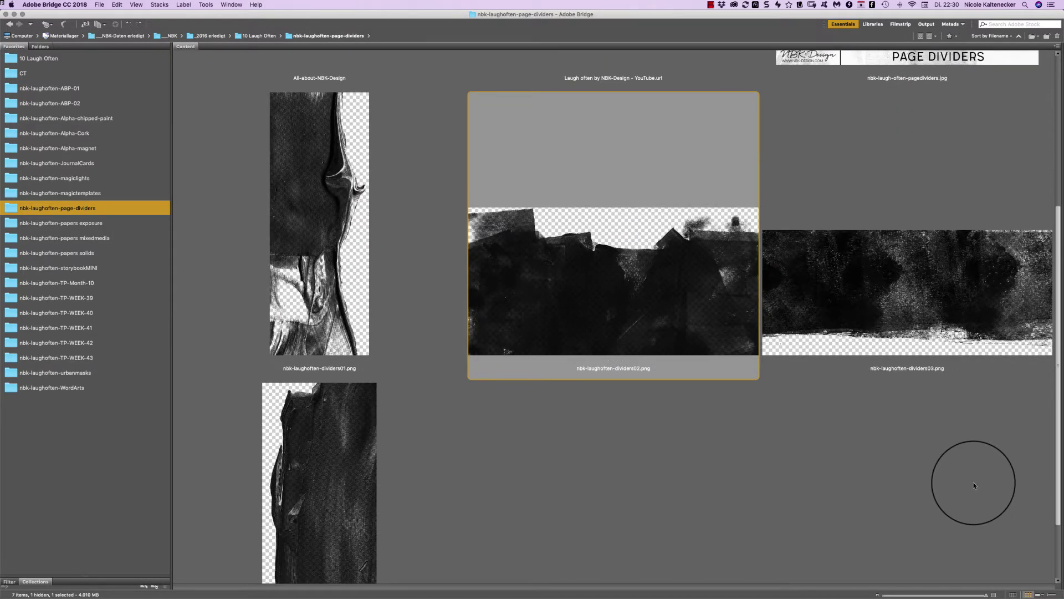
pyautogui.scroll(5, 973, 482)
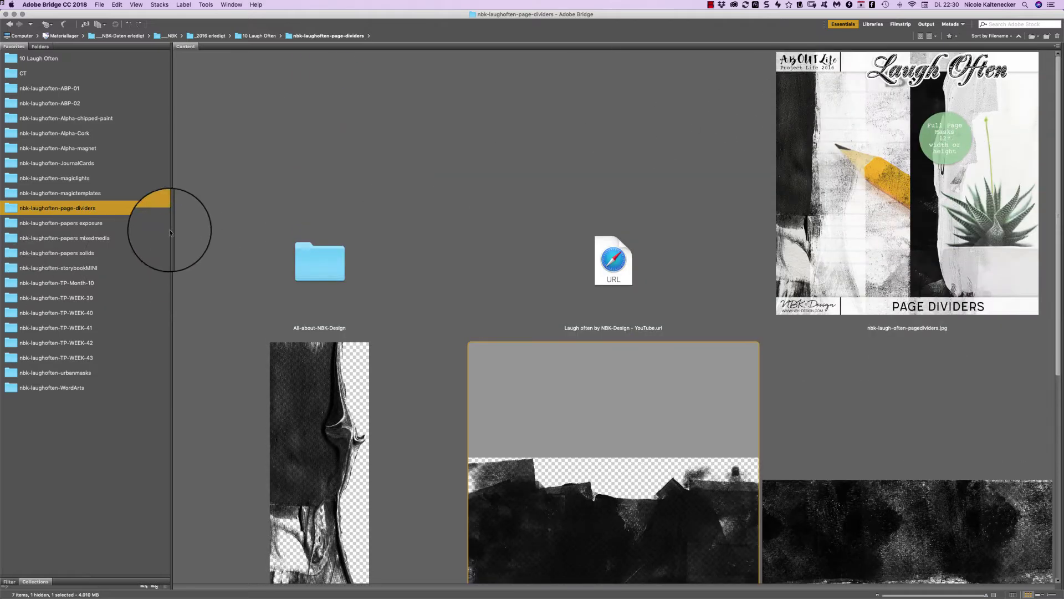
# - Open the nbk-laughoften-papers exposure folder and examine its preview image and all the exposure papers
pyautogui.click(108, 222)
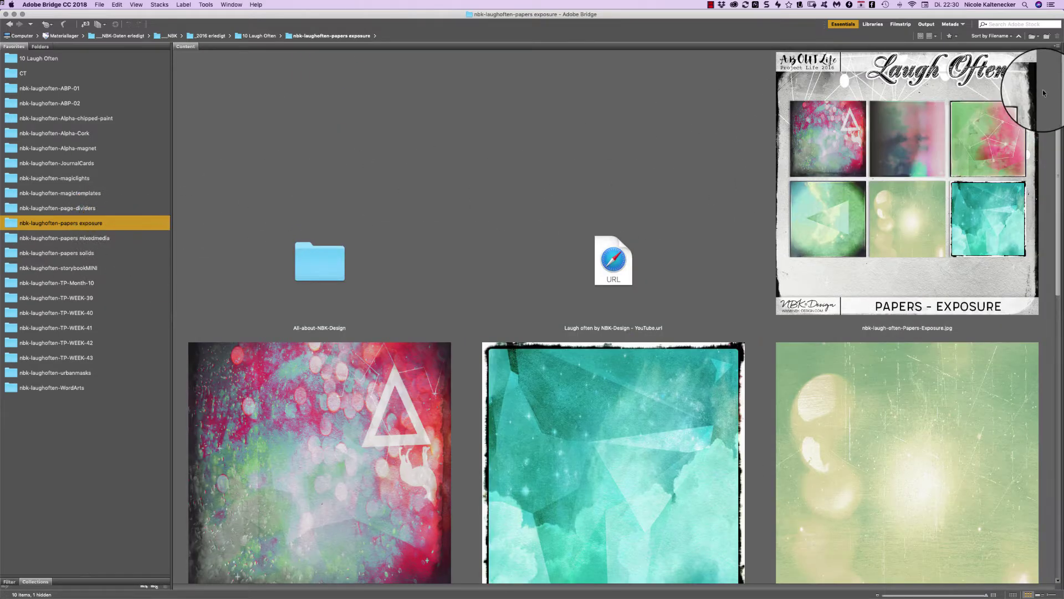
pyautogui.scroll(-3, 1021, 122)
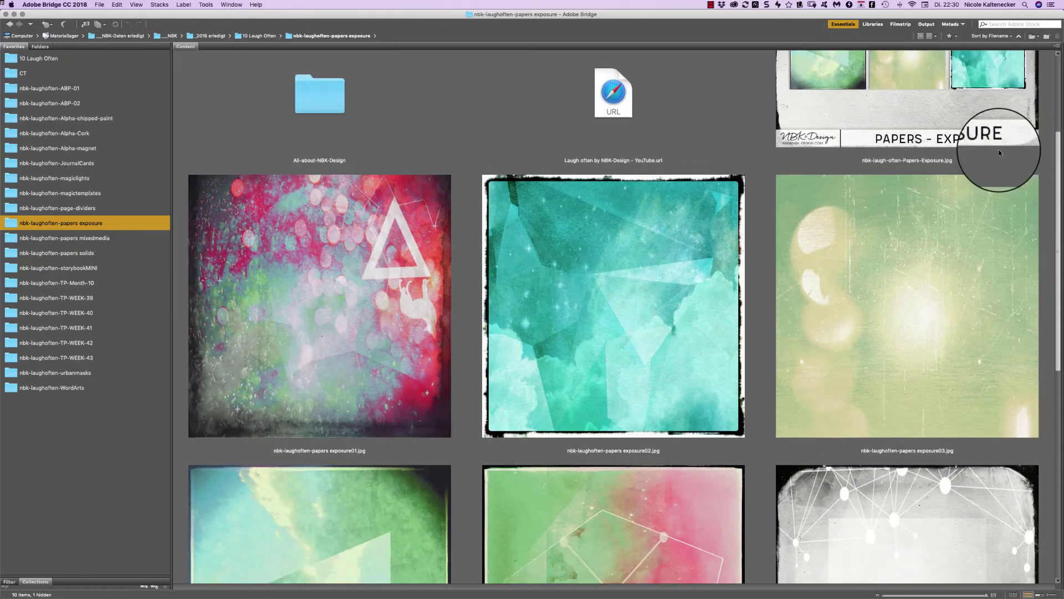
pyautogui.scroll(-3, 999, 149)
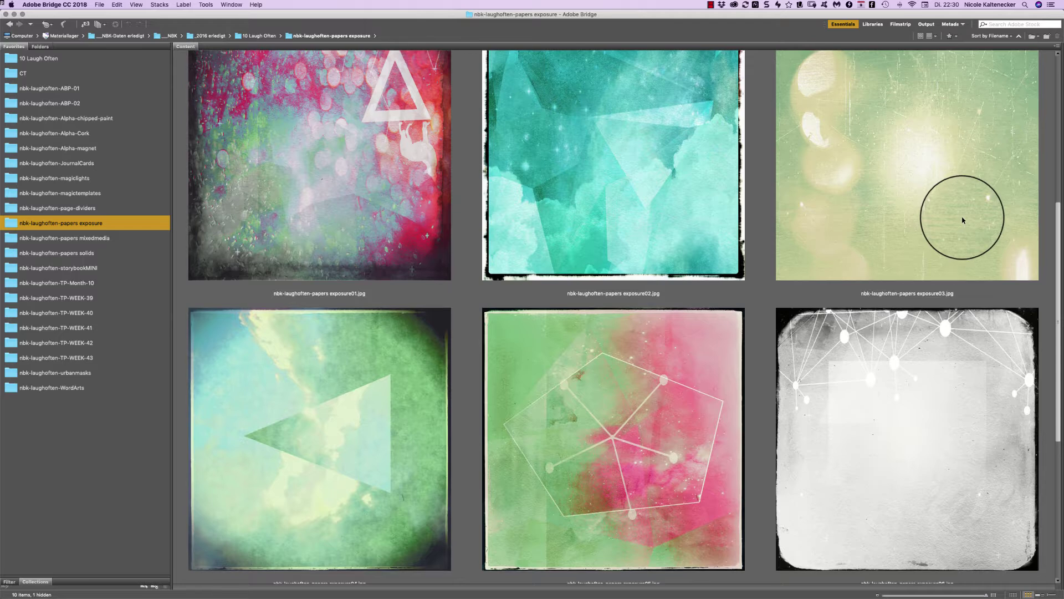
pyautogui.scroll(-1, 963, 220)
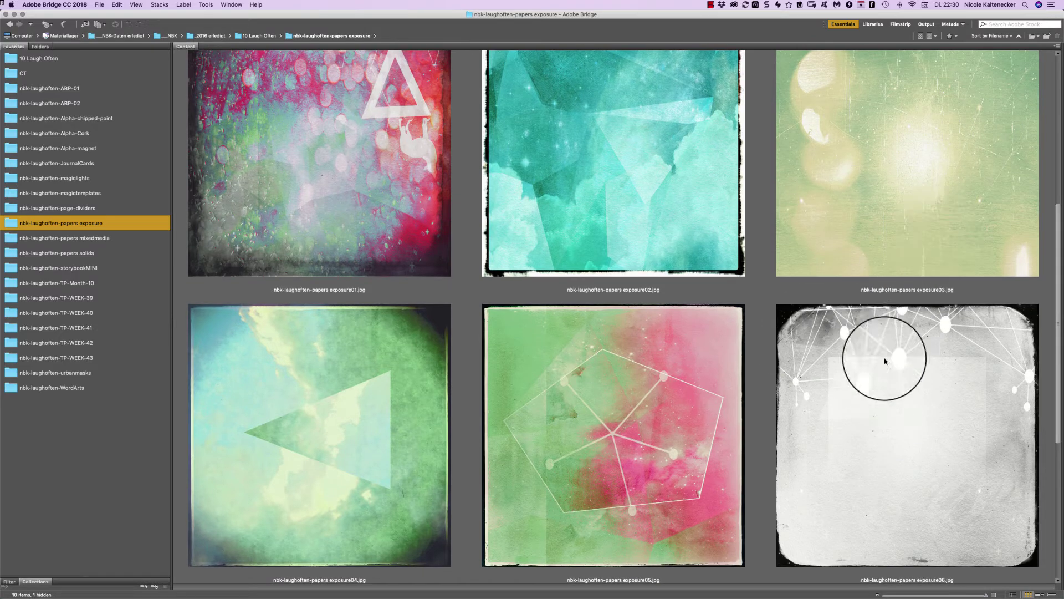
pyautogui.scroll(-1, 1053, 286)
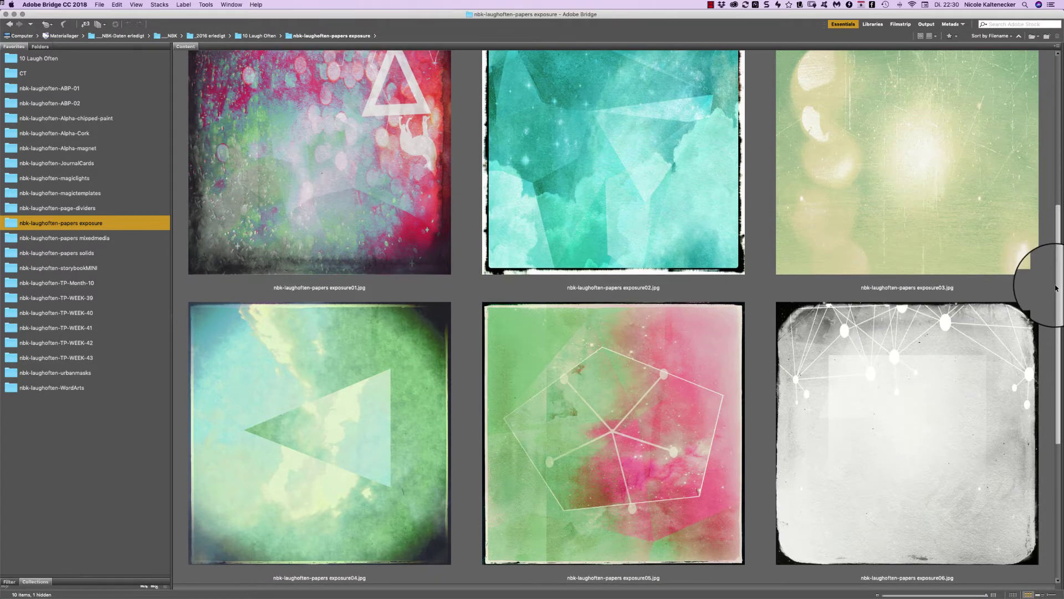
pyautogui.scroll(-5, 1017, 352)
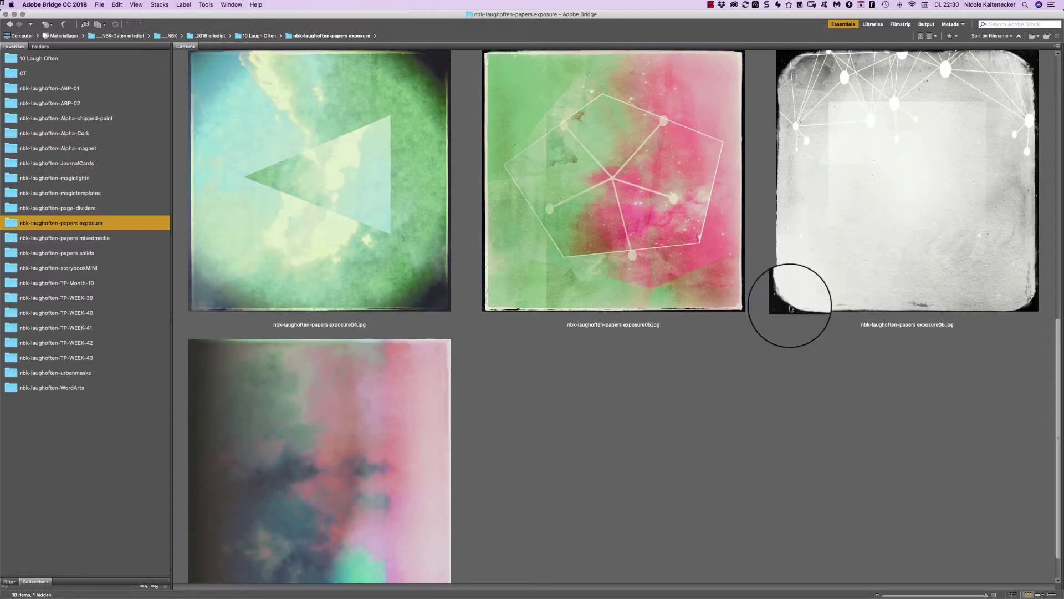
pyautogui.click(1053, 327)
pyautogui.click(1035, 355)
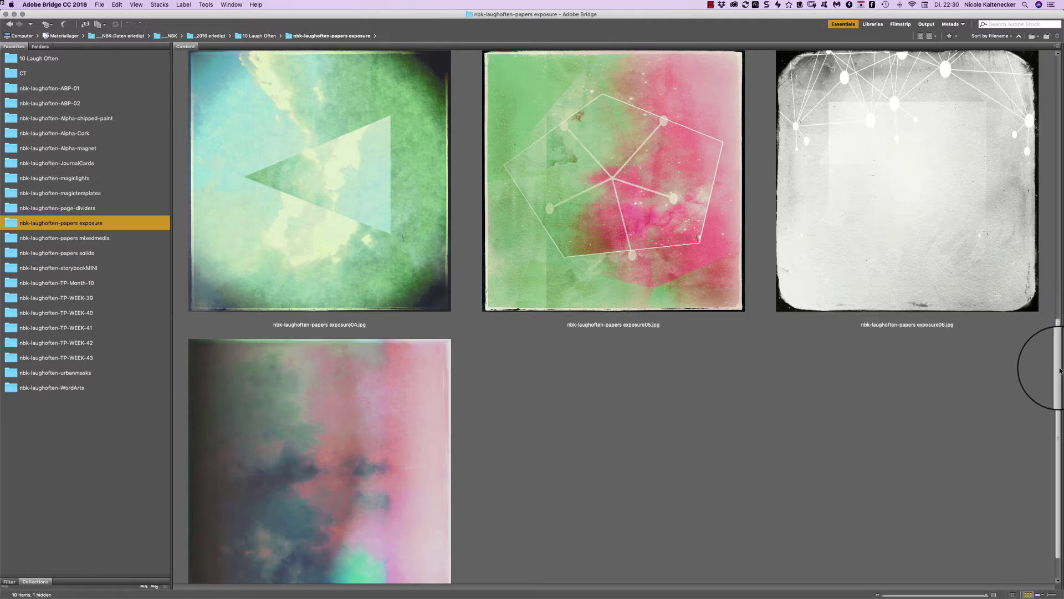
pyautogui.scroll(-1, 1057, 365)
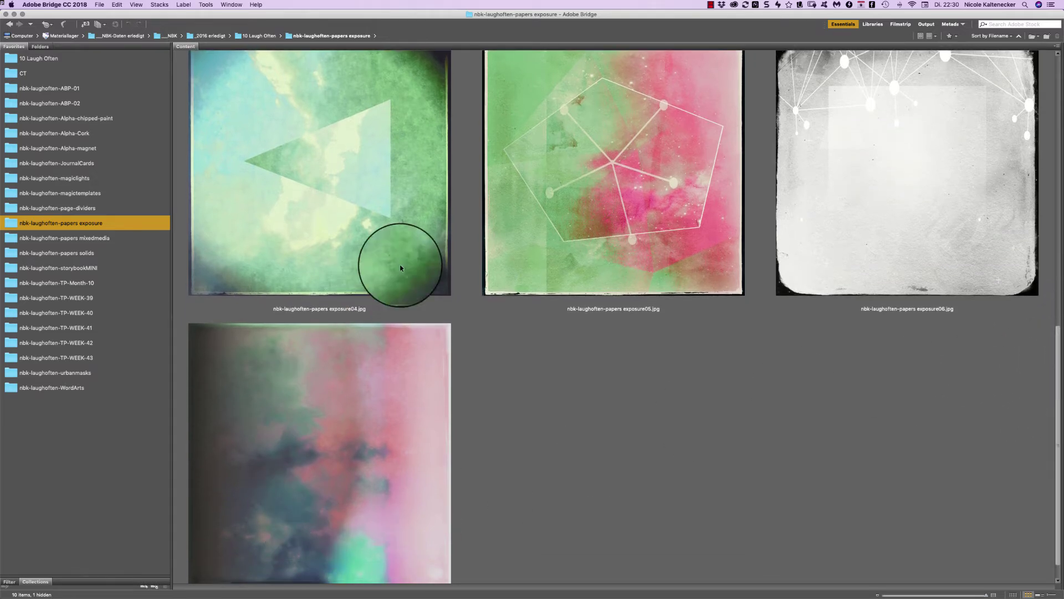
pyautogui.click(367, 390)
pyautogui.click(757, 425)
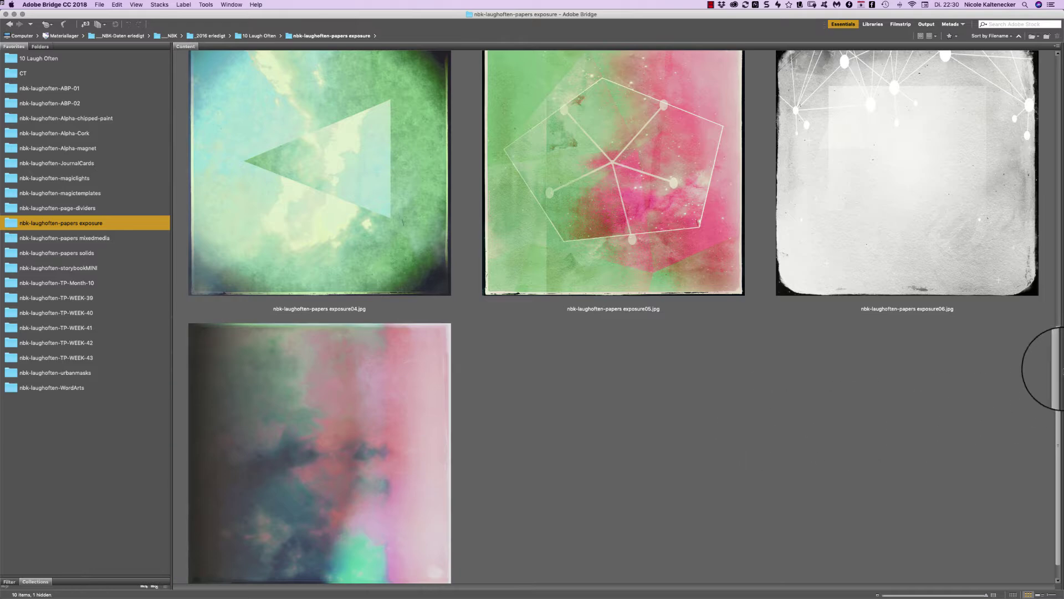
pyautogui.moveTo(1058, 357); pyautogui.dragTo(985, 219)
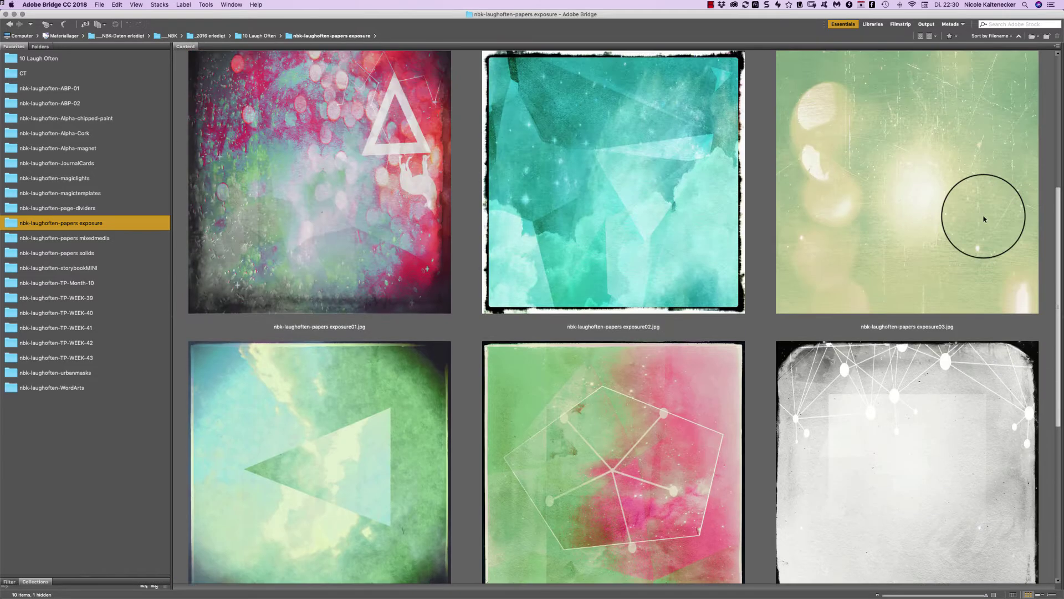
pyautogui.scroll(-3, 962, 247)
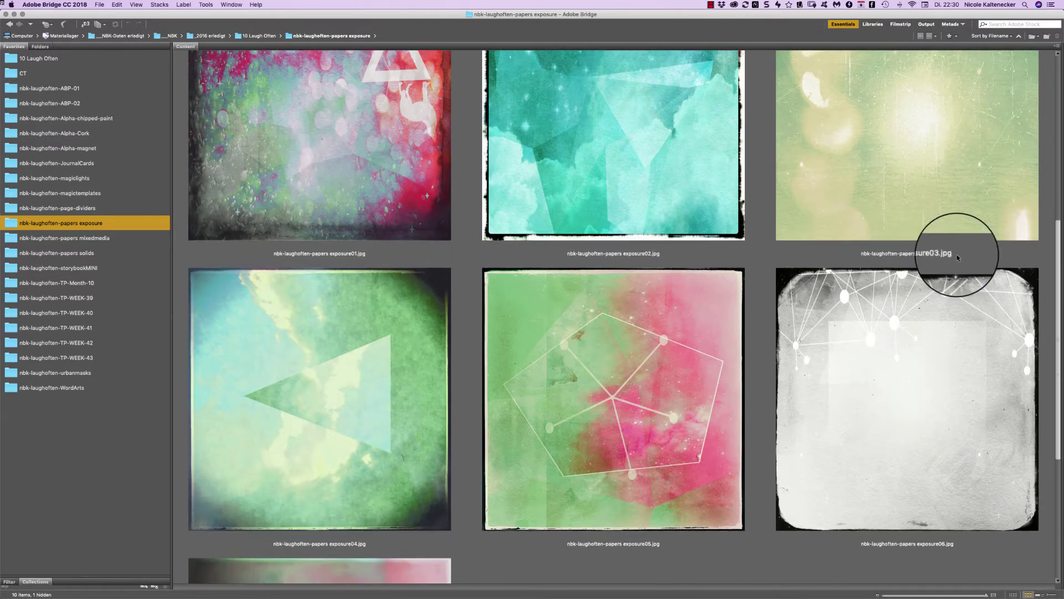
pyautogui.scroll(-3, 942, 277)
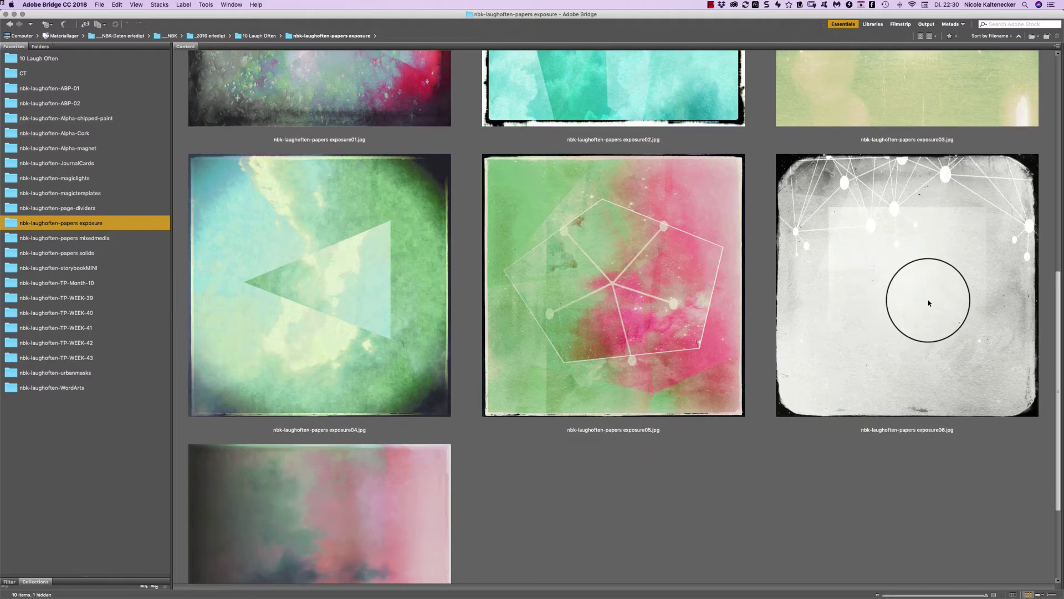
pyautogui.scroll(1, 930, 302)
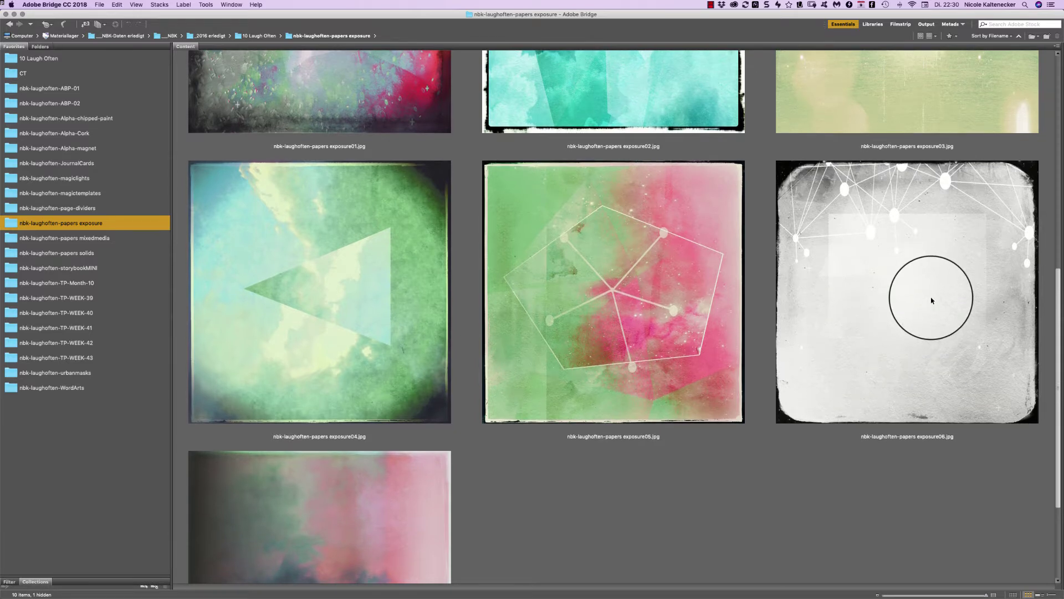
pyautogui.scroll(-3, 937, 316)
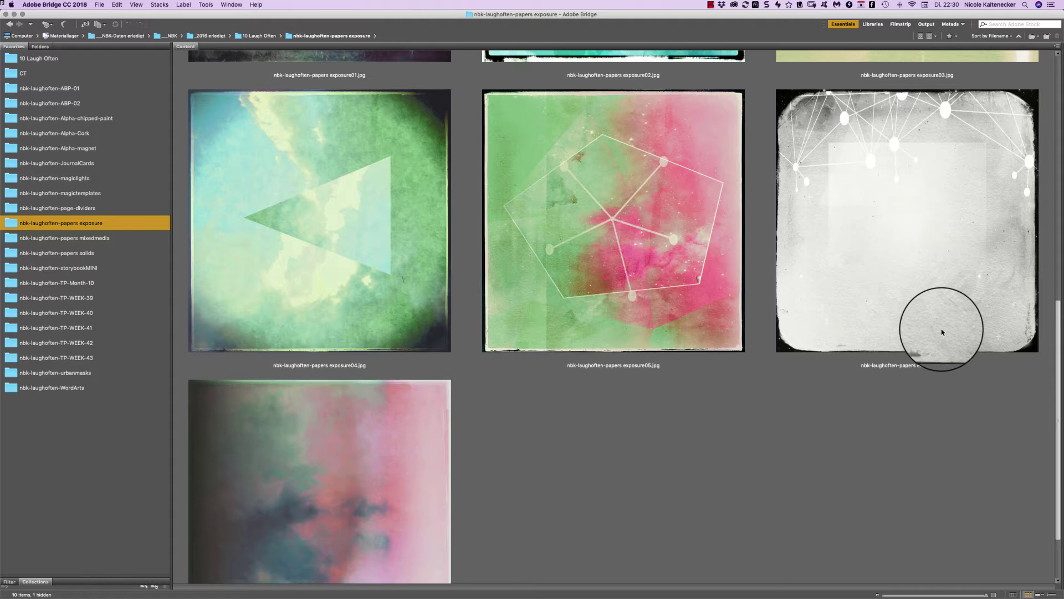
pyautogui.scroll(-2, 931, 328)
# - Switch to Photoshop, close the exposure03 paper without saving its changes, and close nbk-laughoften-magictemplate01.psd
pyautogui.moveTo(495, 596)
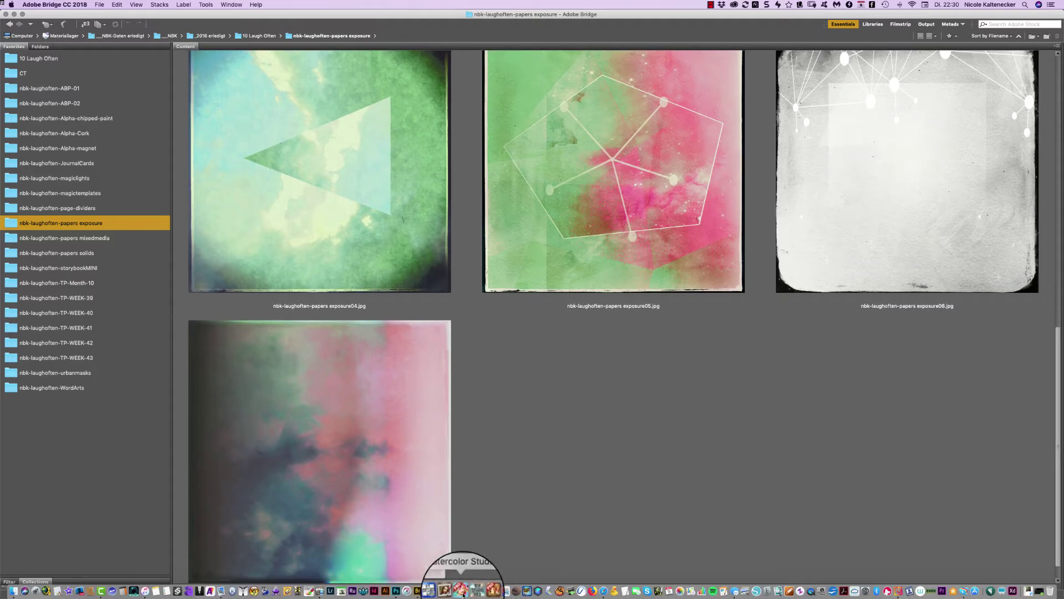
pyautogui.click(390, 591)
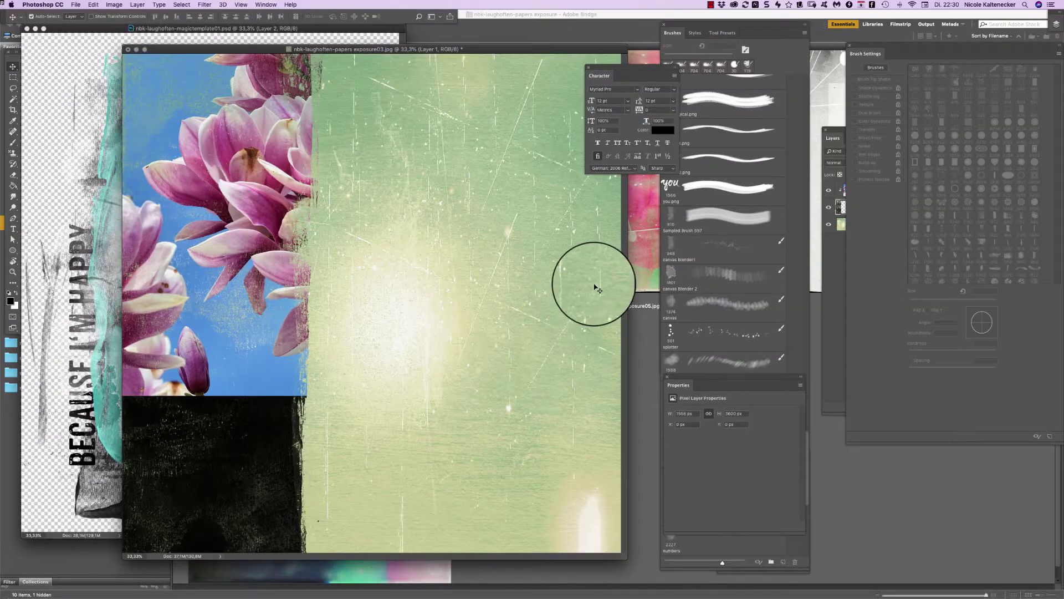
pyautogui.press('super+w')
pyautogui.click(503, 189)
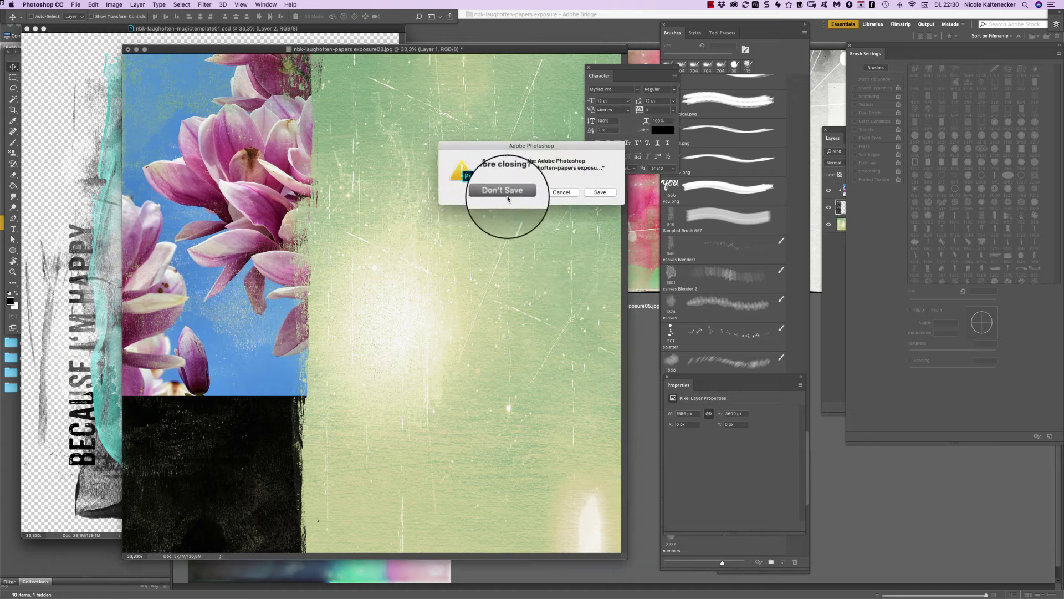
pyautogui.press('super+w')
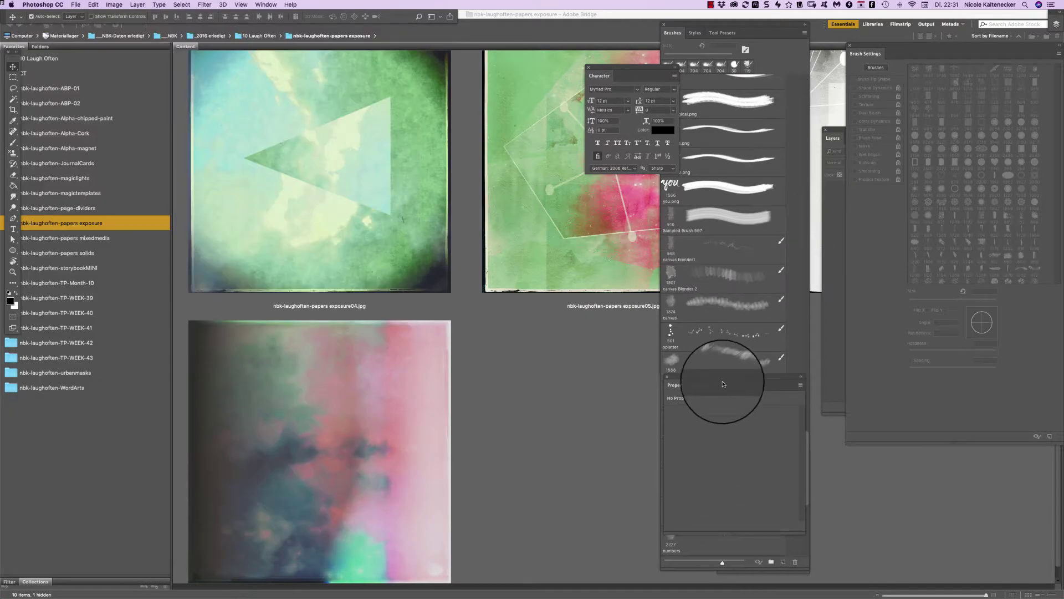
# - Move the Properties and Brushes panels aside to uncover the Pixabay panel and look through its photos
pyautogui.moveTo(725, 384)
pyautogui.mouseDown()
pyautogui.moveTo(720, 361)
pyautogui.moveTo(833, 379)
pyautogui.moveTo(937, 187)
pyautogui.moveTo(957, 173)
pyautogui.mouseUp()
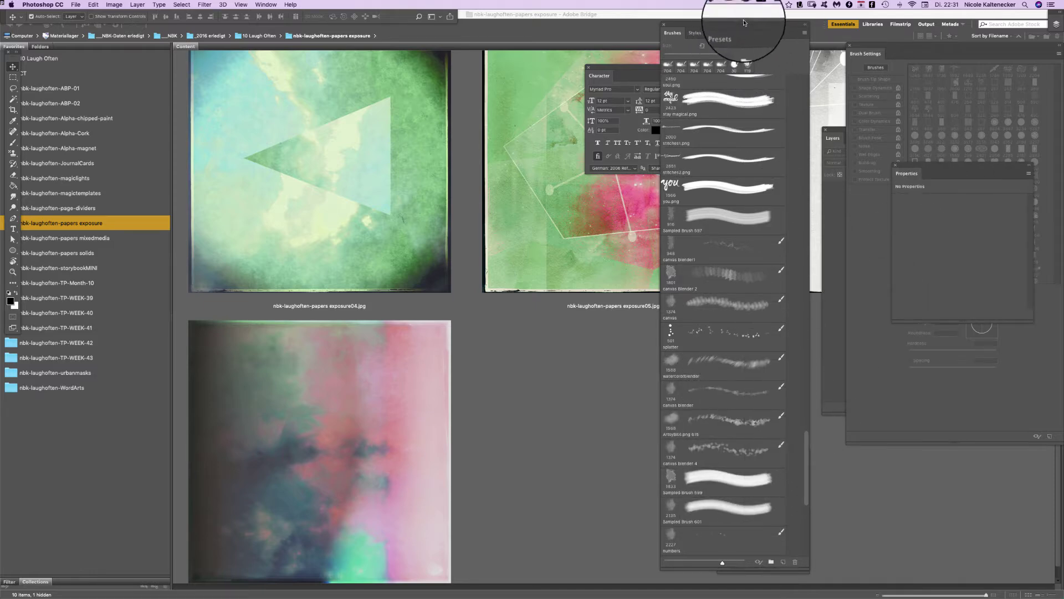
pyautogui.moveTo(745, 22)
pyautogui.mouseDown()
pyautogui.moveTo(715, 399)
pyautogui.moveTo(937, 53)
pyautogui.mouseUp()
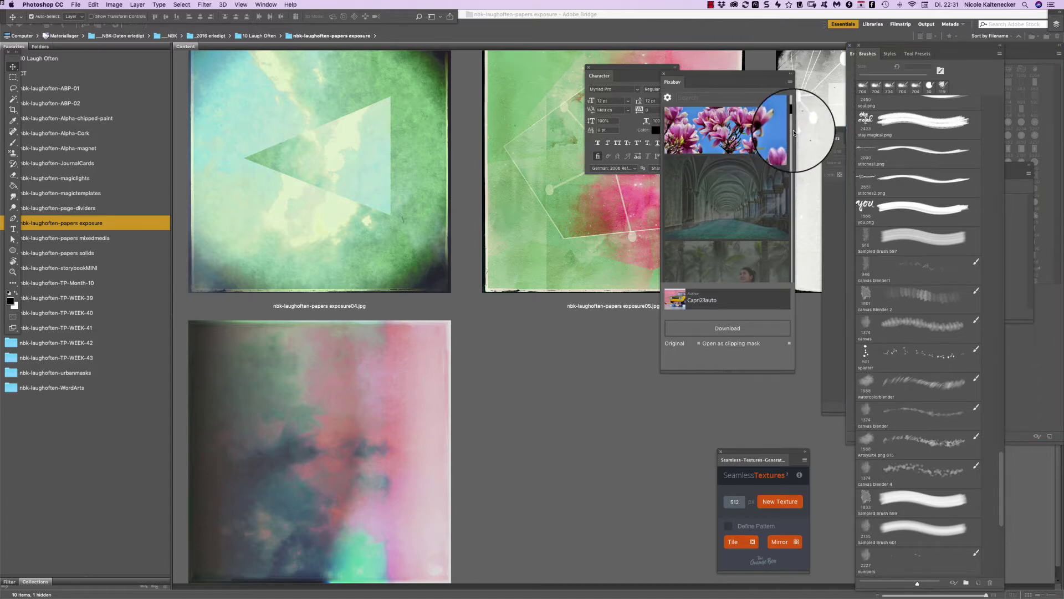
pyautogui.scroll(-3, 793, 119)
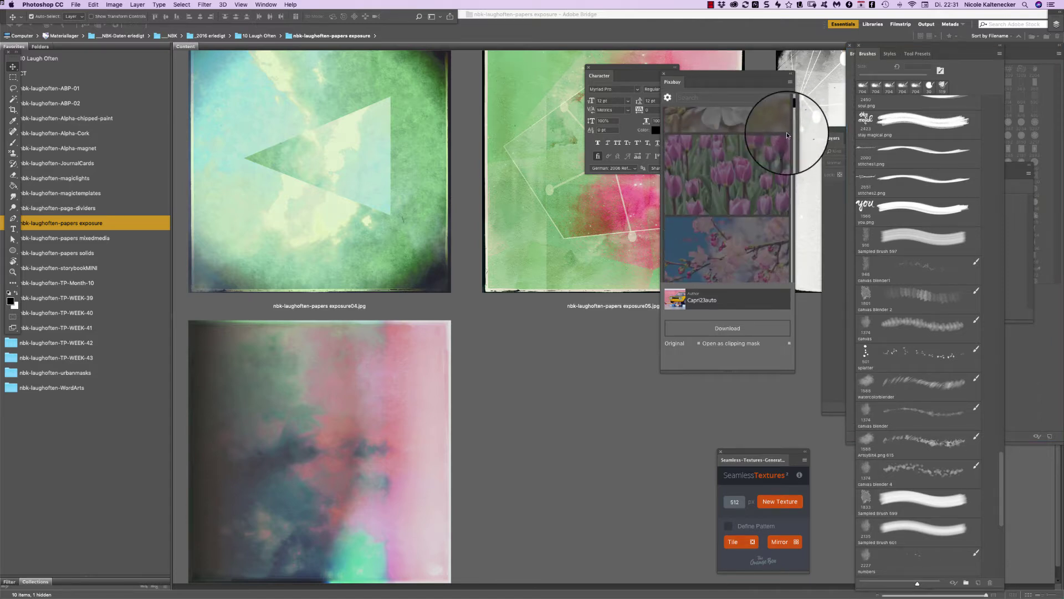
# - Open nbk-laughoften-papers exposure07.jpg from Bridge and download the pink cherry blossom photo from Pixabay onto it as a clipping mask
pyautogui.click(732, 267)
pyautogui.click(763, 362)
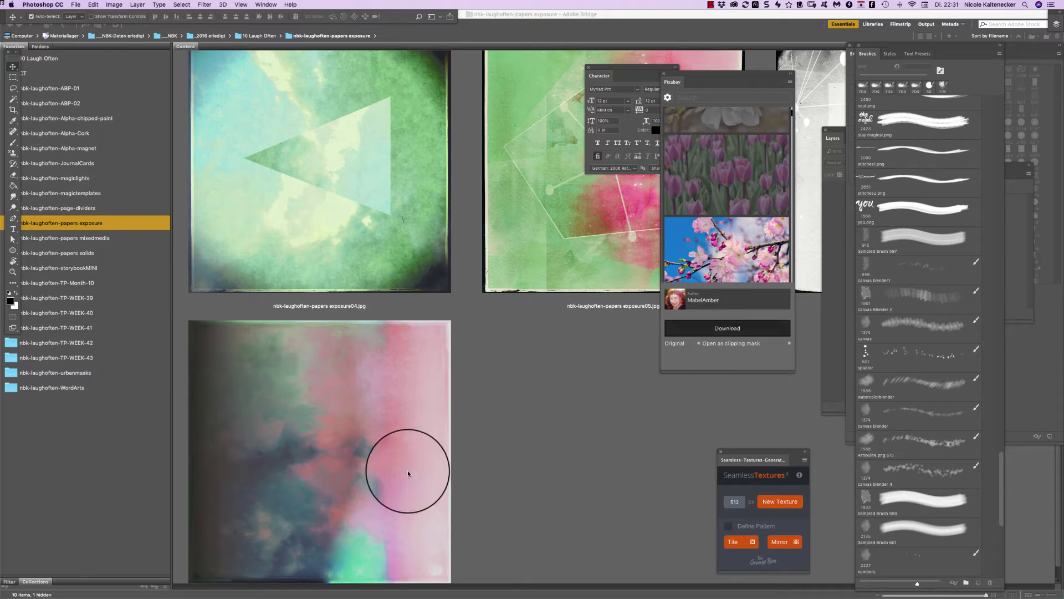
pyautogui.click(408, 438)
pyautogui.doubleClick(405, 432)
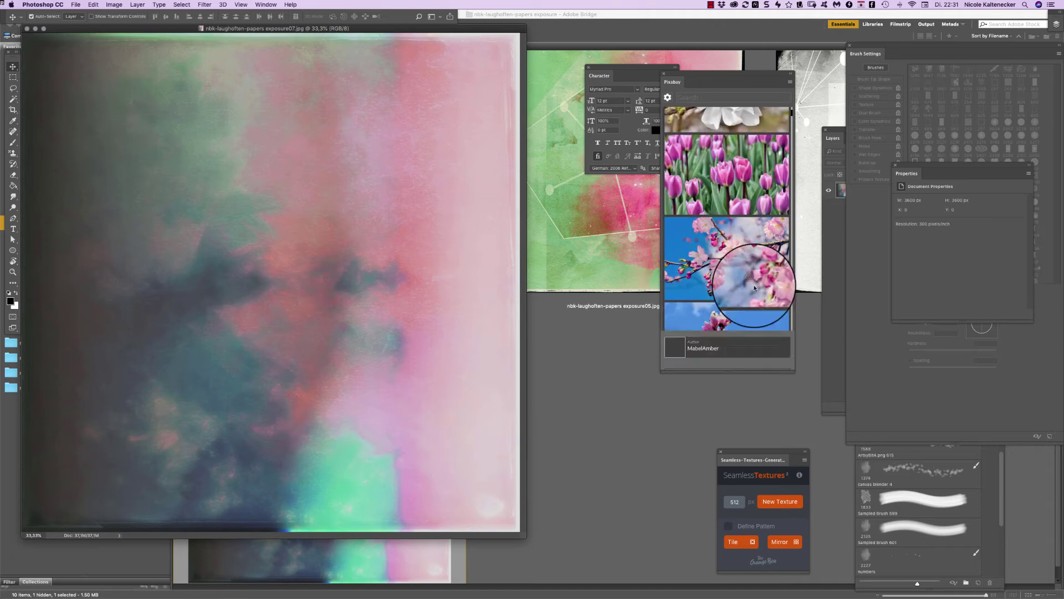
pyautogui.click(747, 267)
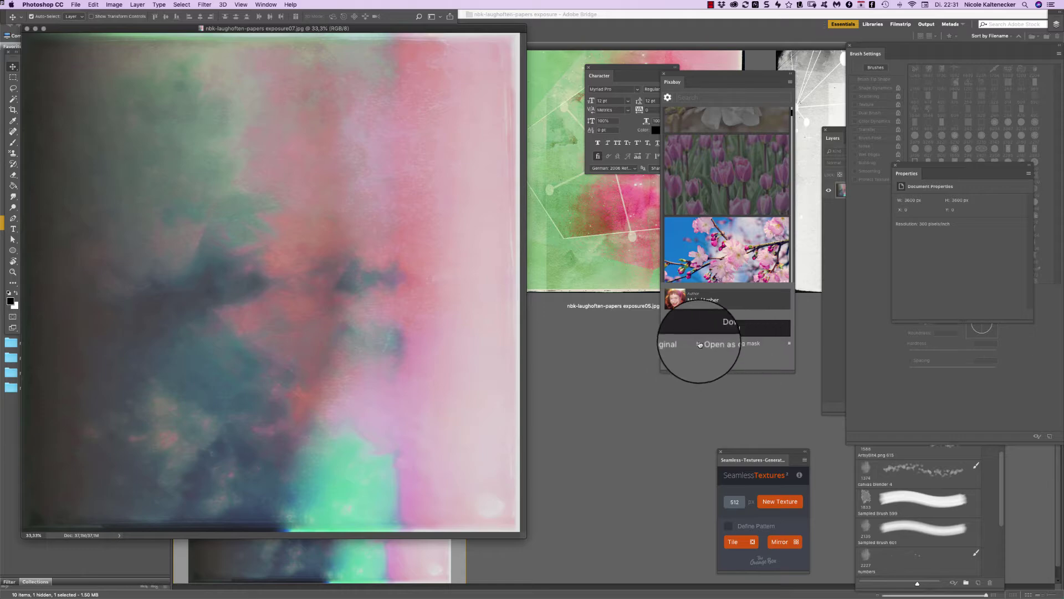
pyautogui.click(730, 329)
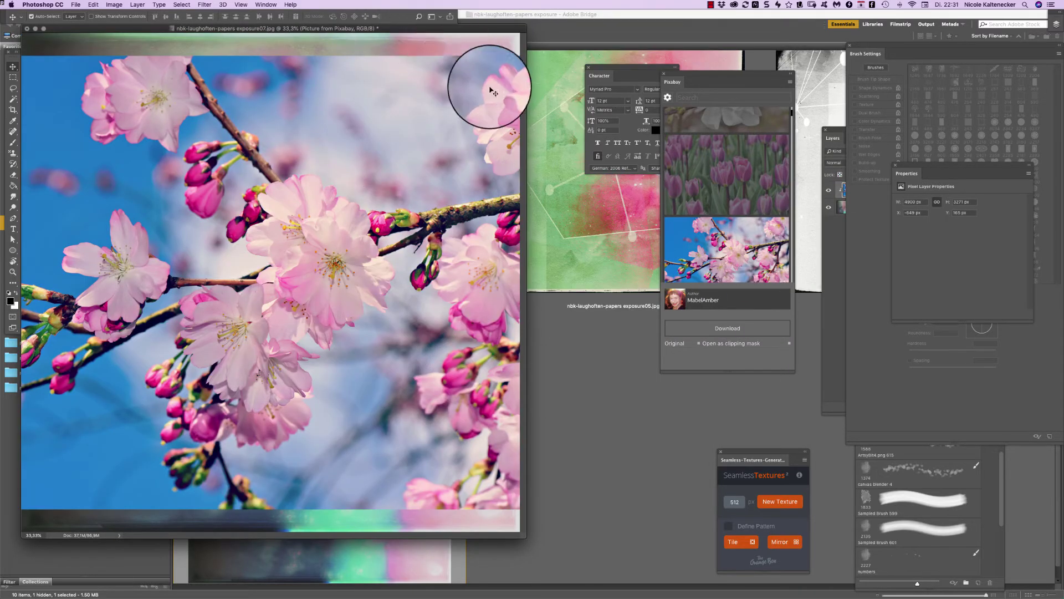
# - Place a copy of the Background paper layer above the blossom photo and set its blend mode to Multiply
pyautogui.click(832, 138)
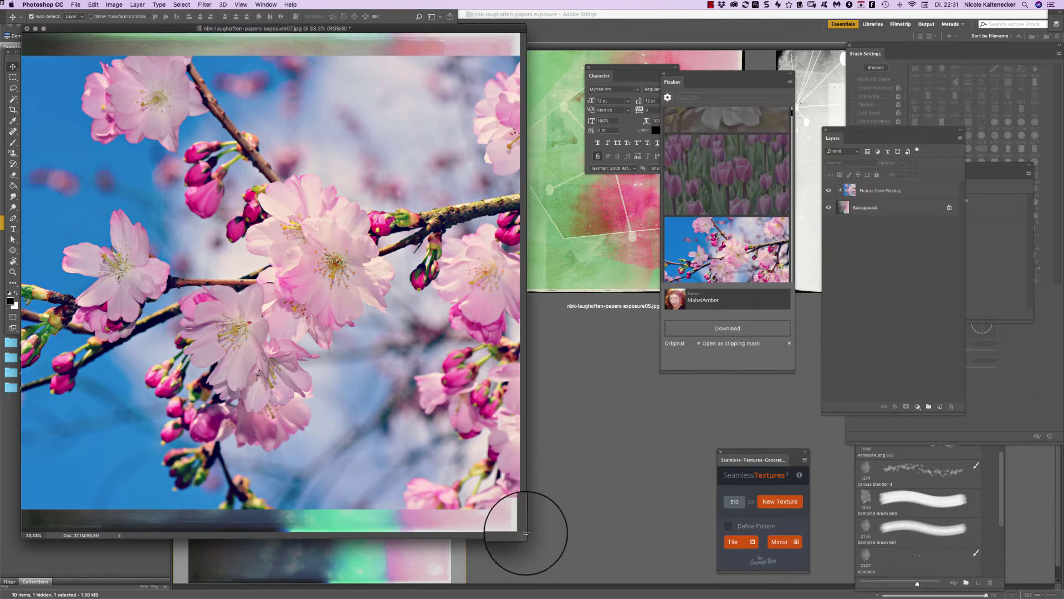
pyautogui.moveTo(526, 534); pyautogui.dragTo(706, 537)
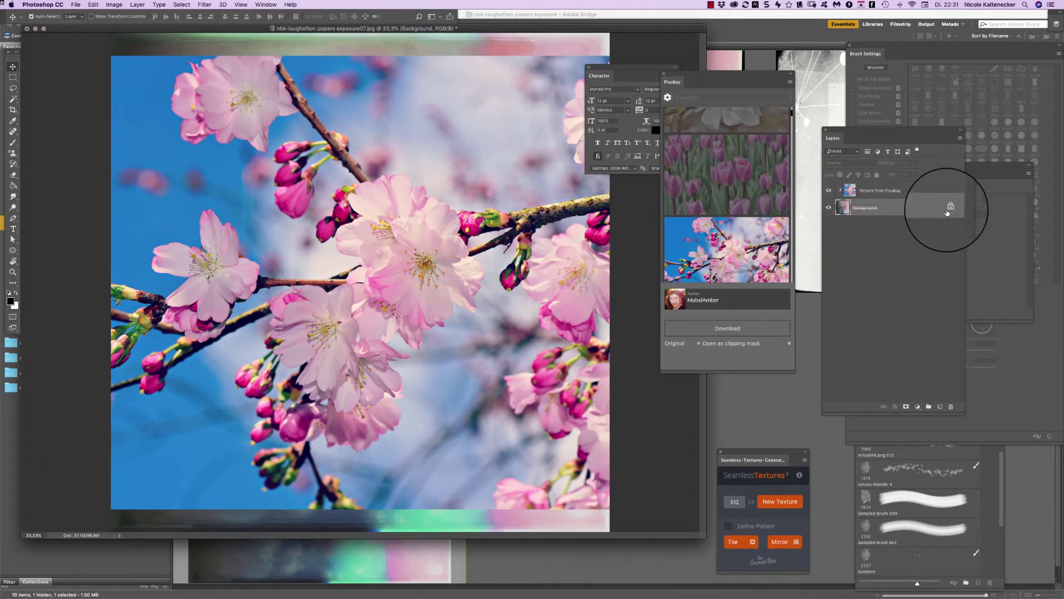
pyautogui.click(920, 209)
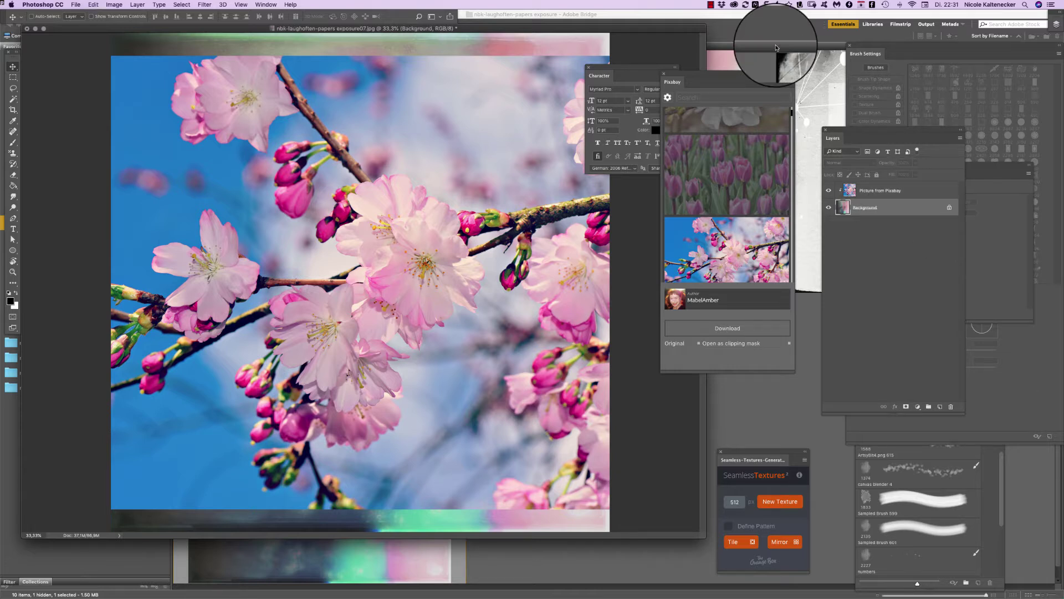
pyautogui.press('super+bracketright')
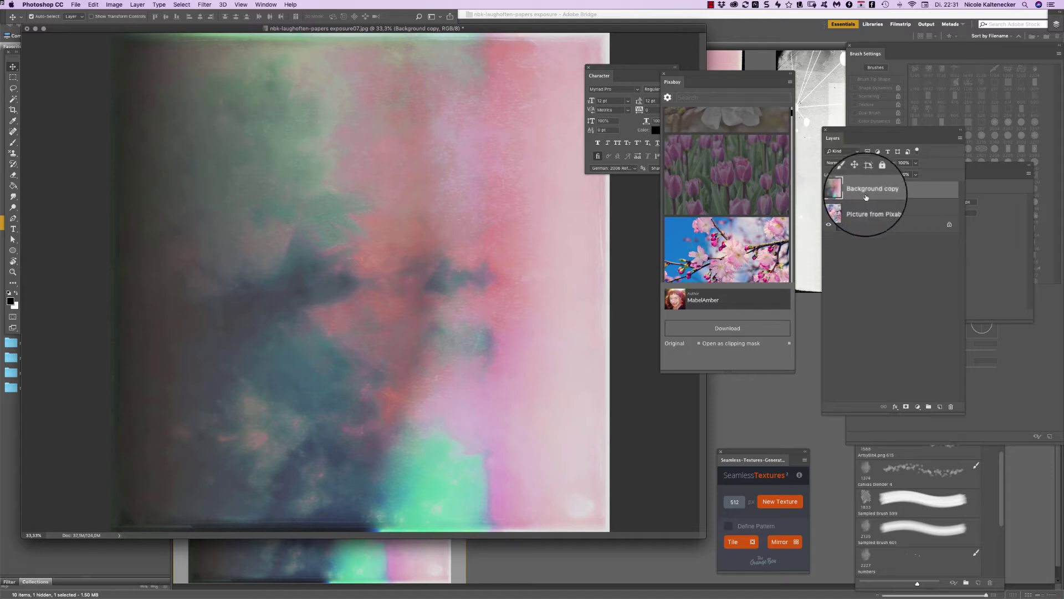
pyautogui.click(844, 162)
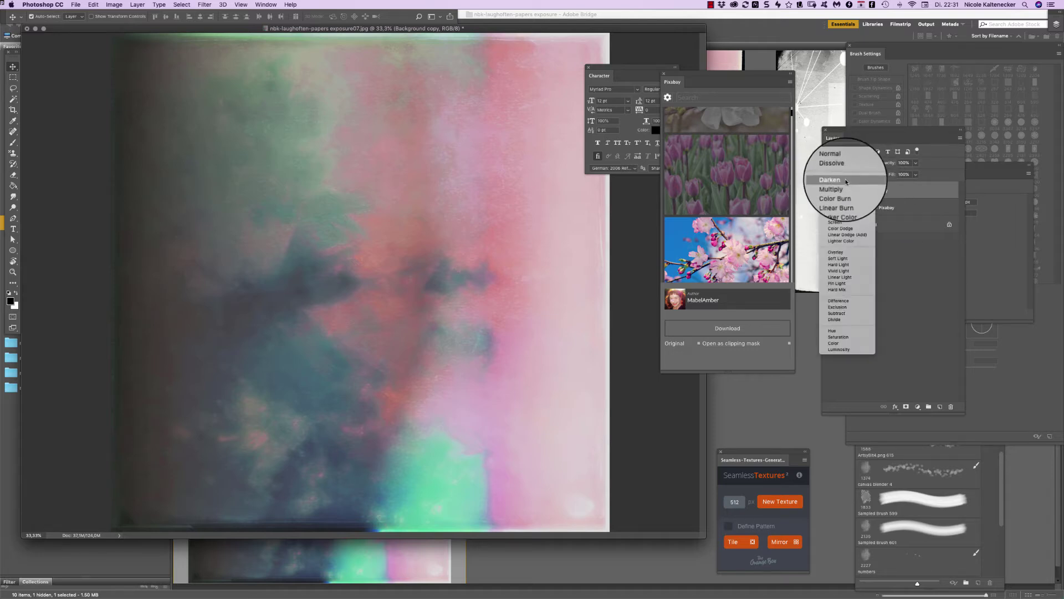
pyautogui.click(846, 188)
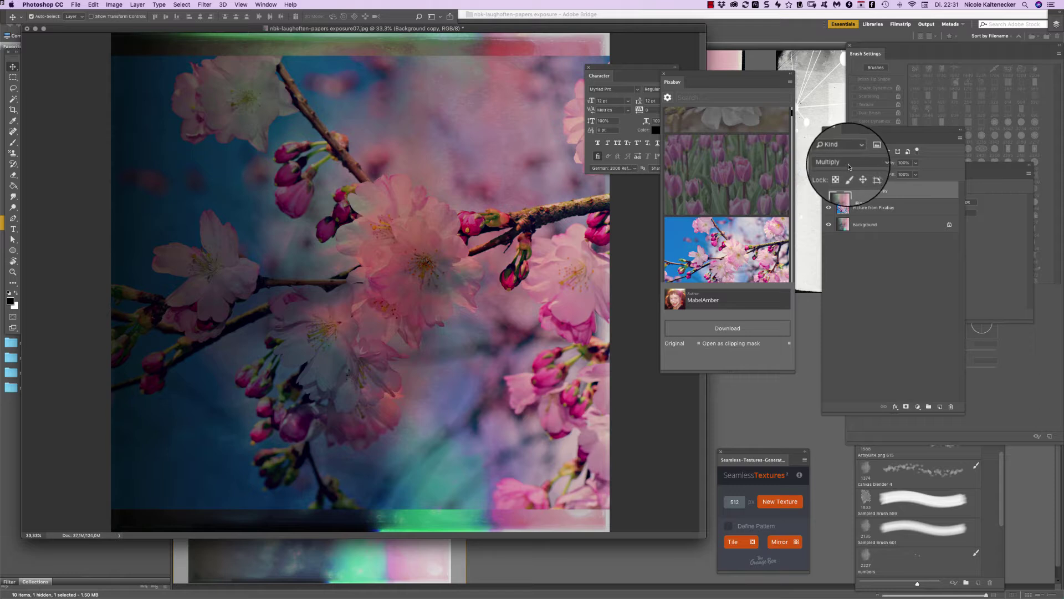
pyautogui.keyDown('super'); pyautogui.click(847, 208); pyautogui.keyUp('super')
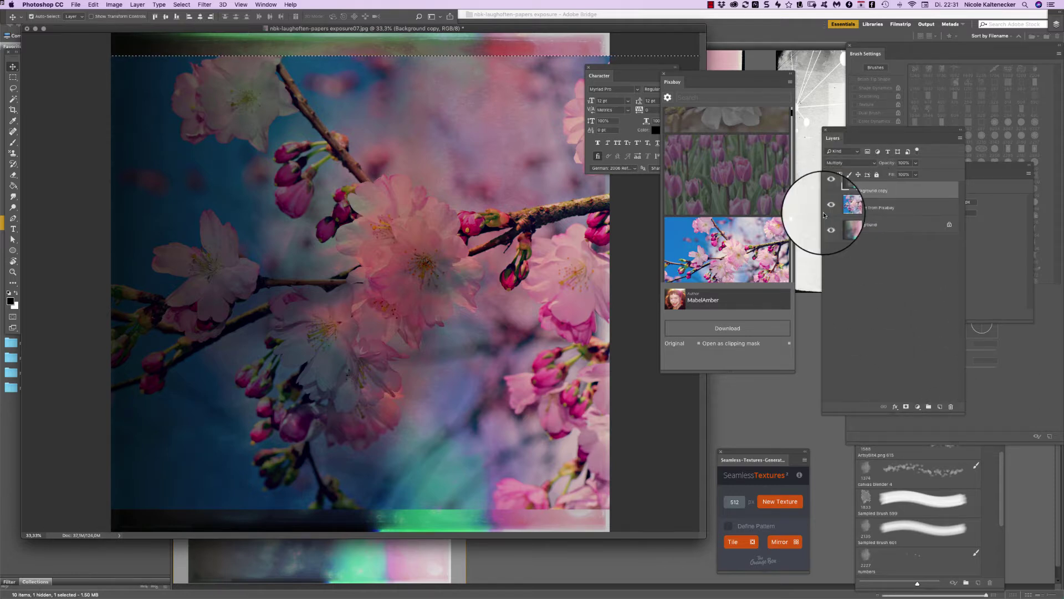
pyautogui.click(181, 5)
pyautogui.click(418, 174)
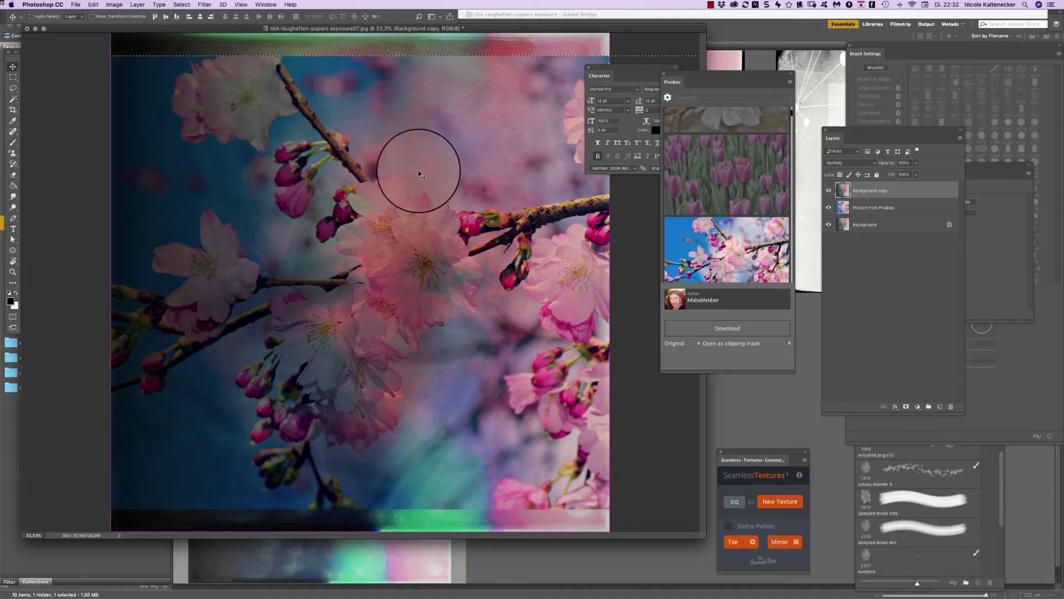
pyautogui.press('super+minus')
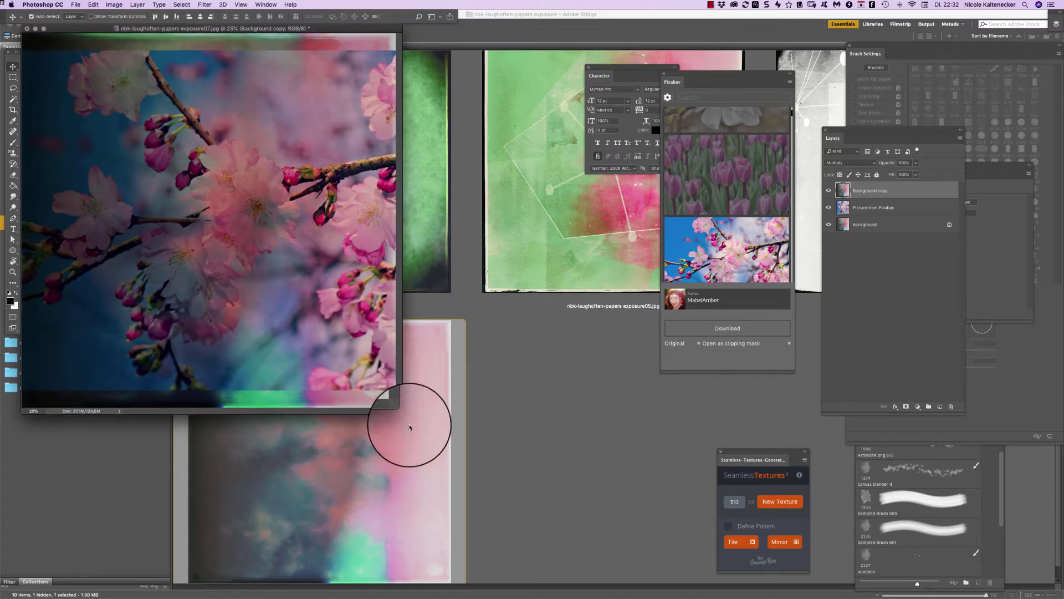
pyautogui.press('super+t')
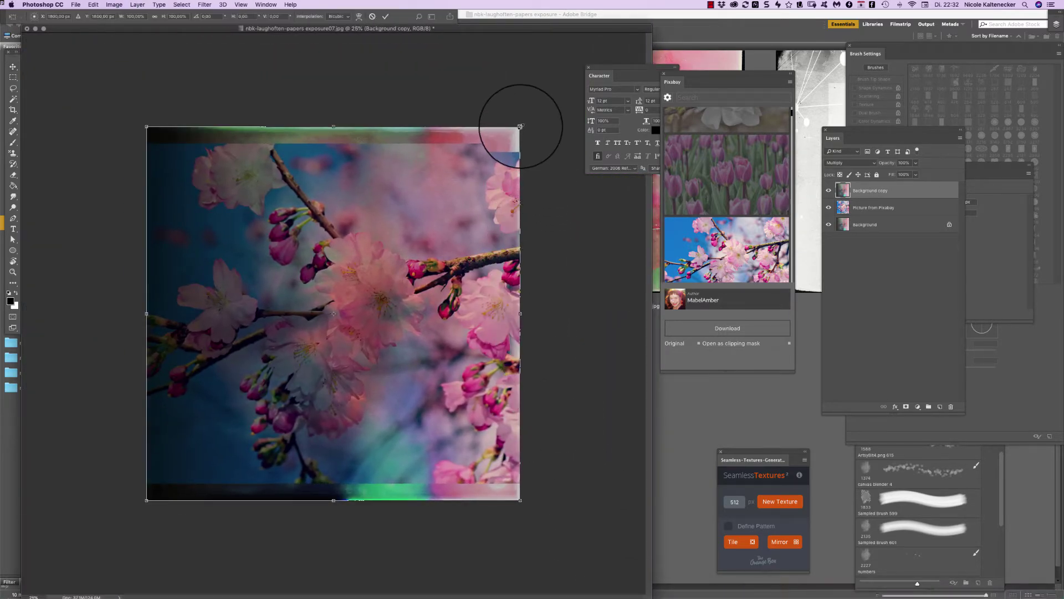
pyautogui.moveTo(521, 127)
pyautogui.mouseDown()
pyautogui.moveTo(540, 109)
pyautogui.moveTo(533, 115)
pyautogui.mouseUp()
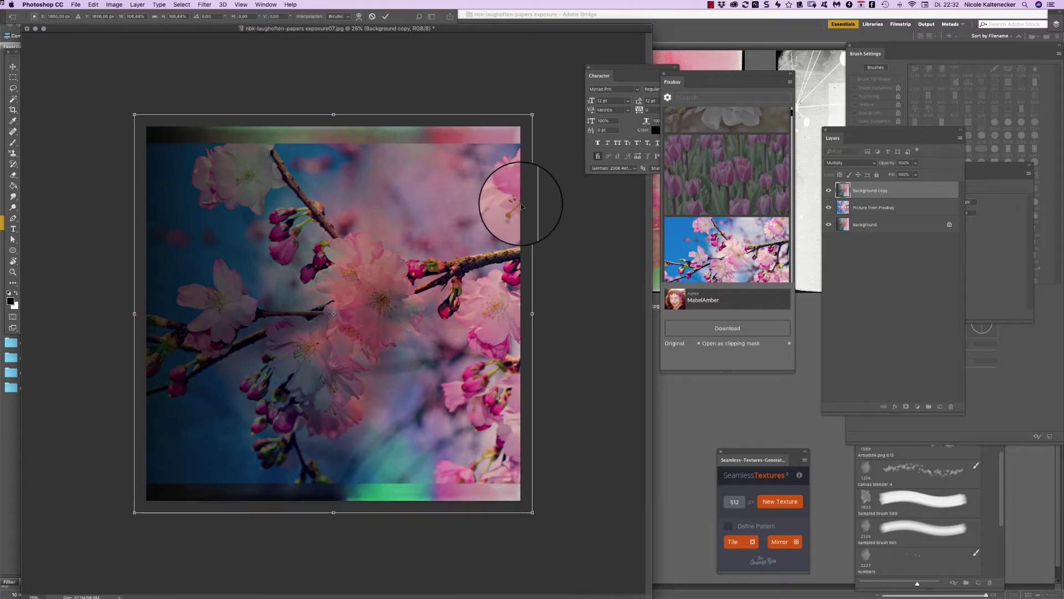
pyautogui.press('super+z')
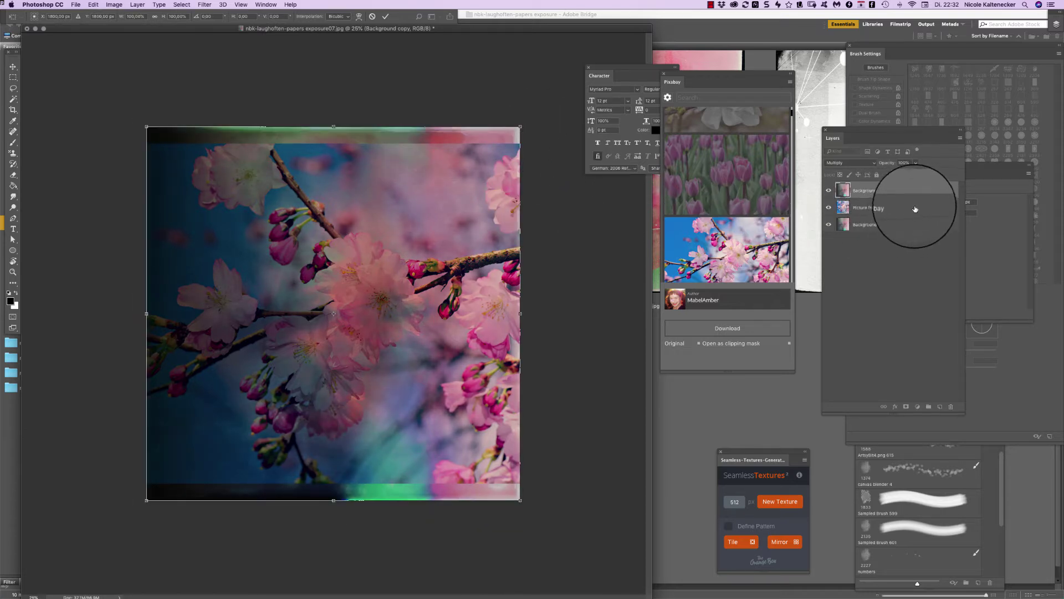
pyautogui.press('Return')
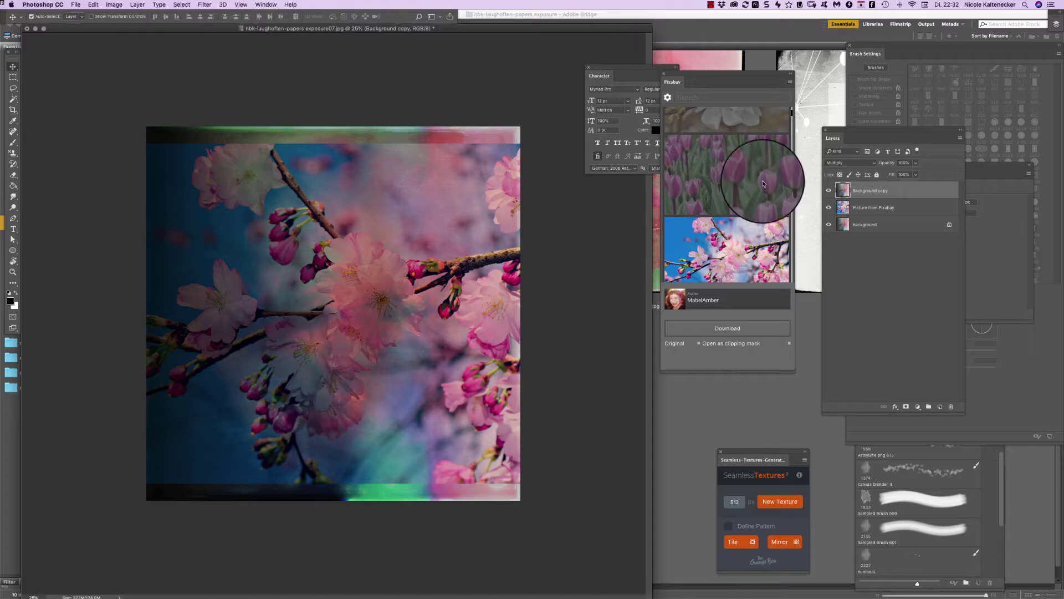
# - Enlarge the Picture from Pixabay layer so the blossom photo covers the entire paper
pyautogui.click(875, 208)
pyautogui.press('super+t')
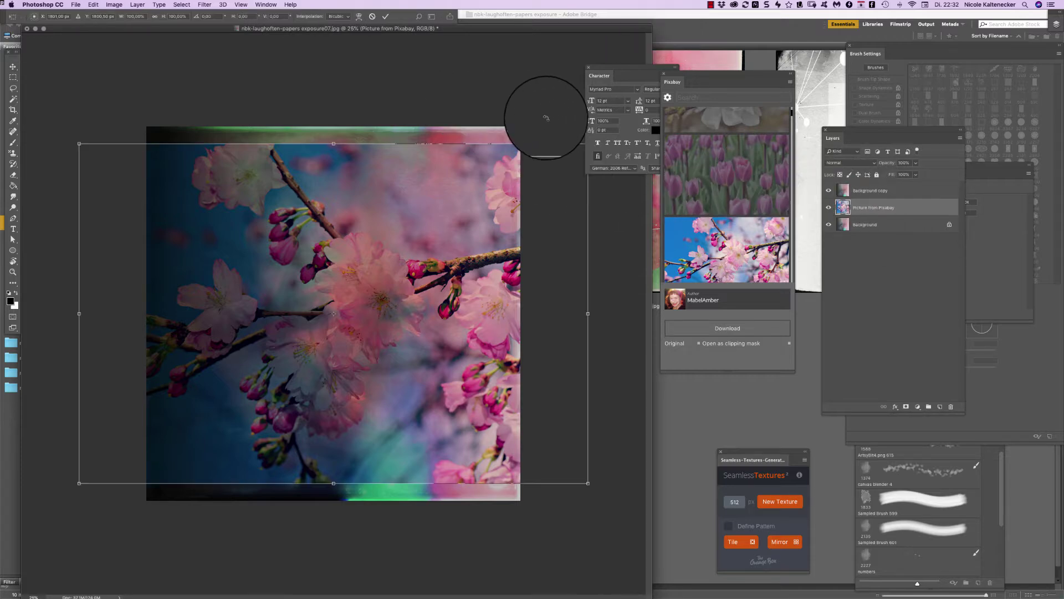
pyautogui.moveTo(79, 143); pyautogui.dragTo(45, 120)
pyautogui.press('Return')
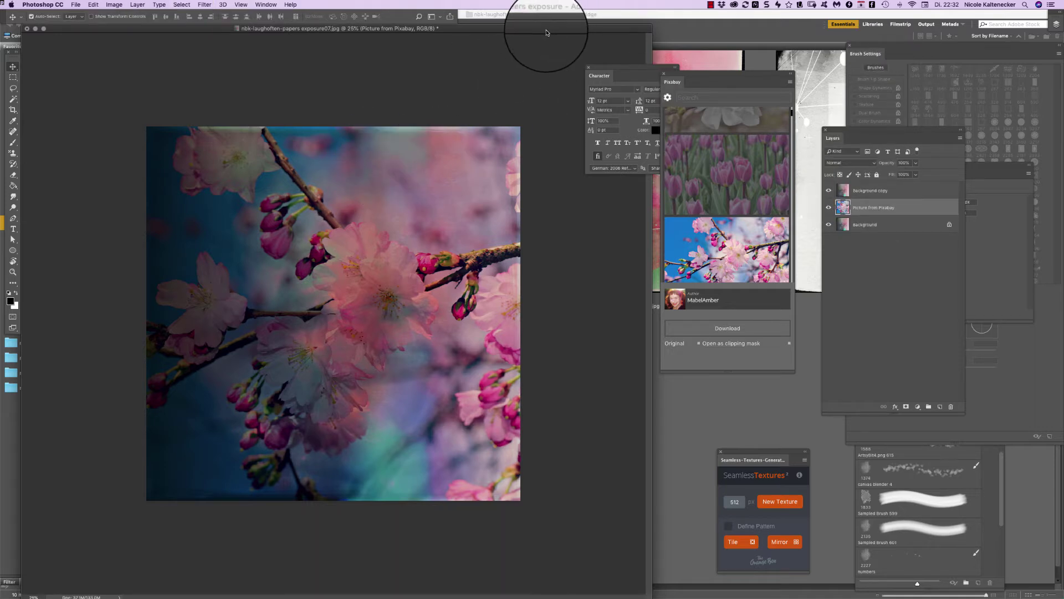
pyautogui.moveTo(544, 29); pyautogui.dragTo(555, 29)
# - Set the Background copy layer's blend mode to Color Burn and stretch the layer beyond the canvas edges
pyautogui.click(902, 189)
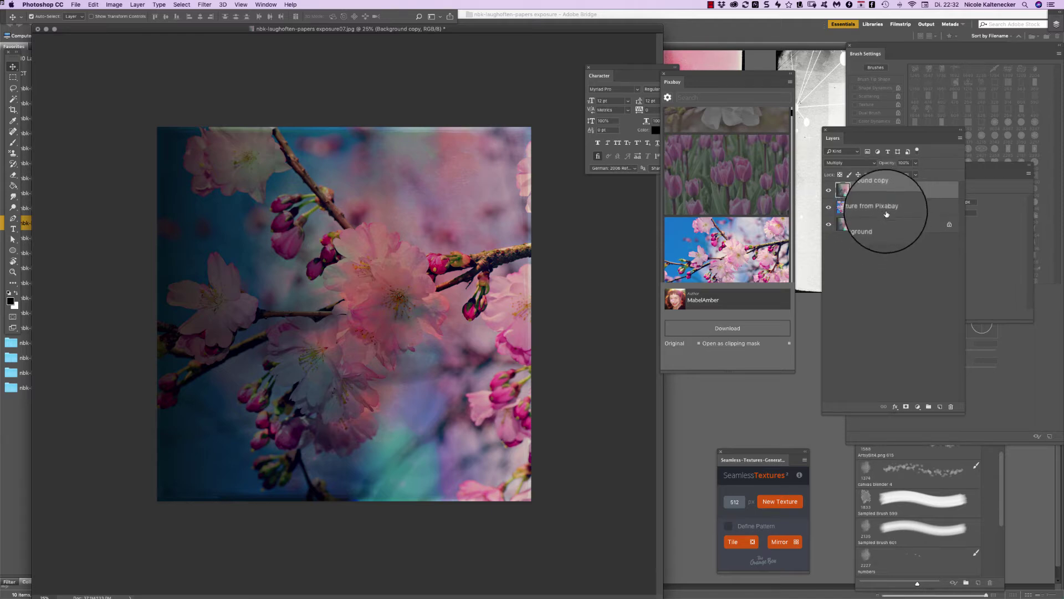
pyautogui.click(837, 163)
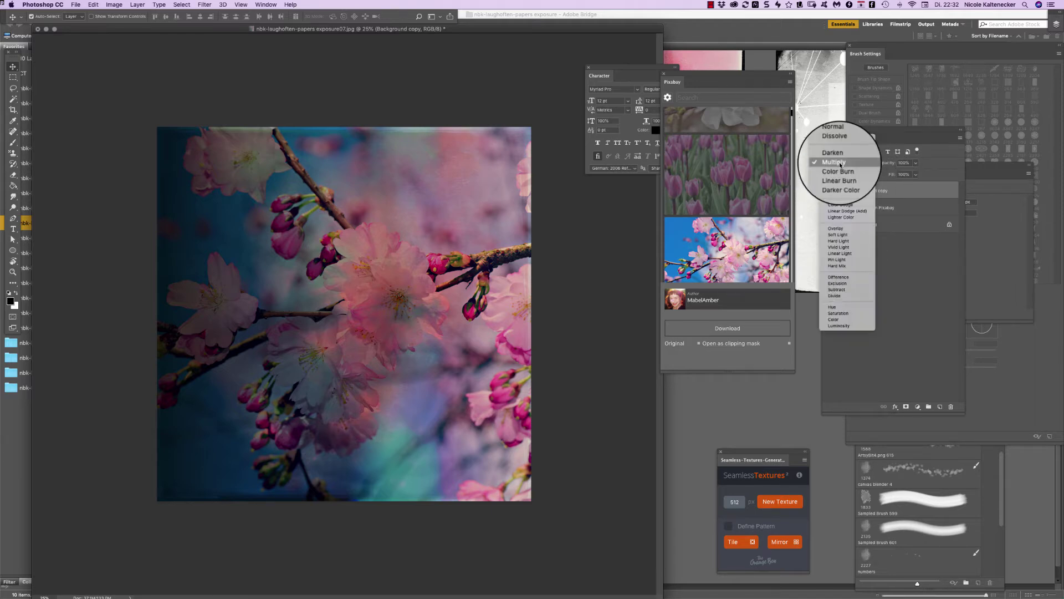
pyautogui.click(850, 168)
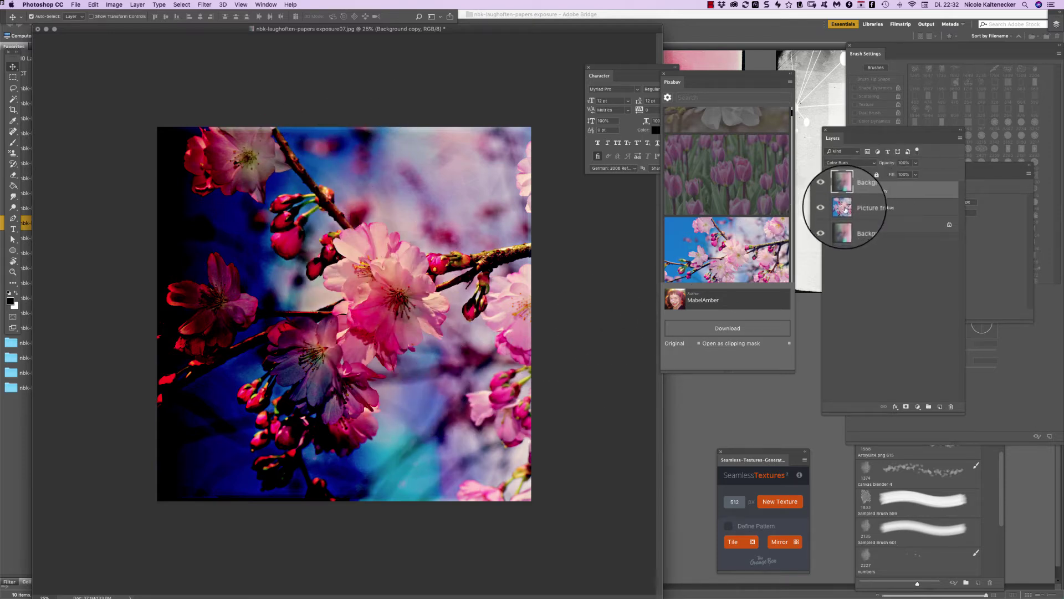
pyautogui.press('super+t')
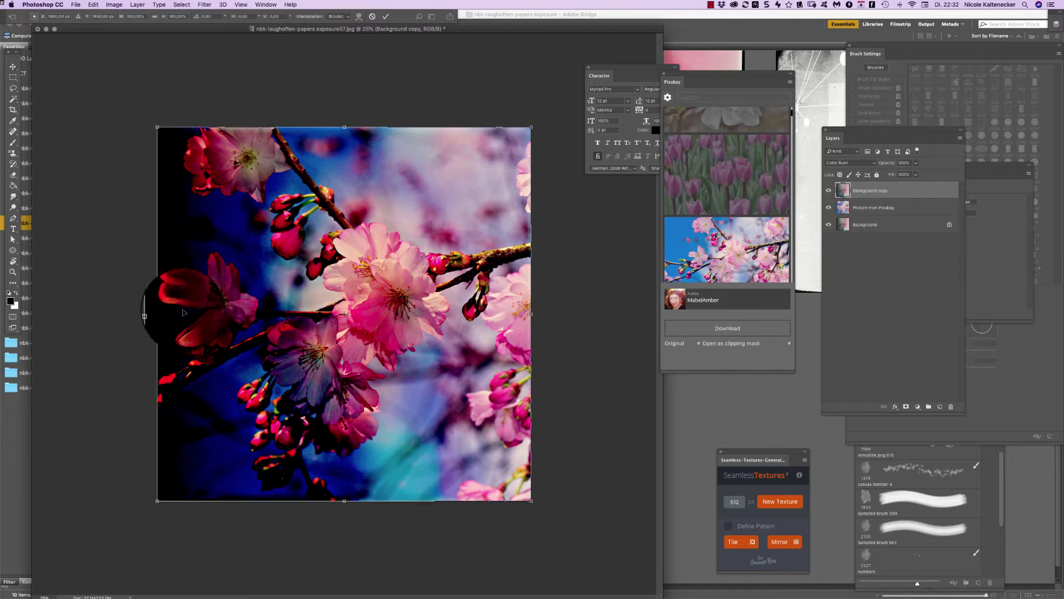
pyautogui.moveTo(157, 314); pyautogui.dragTo(132, 308)
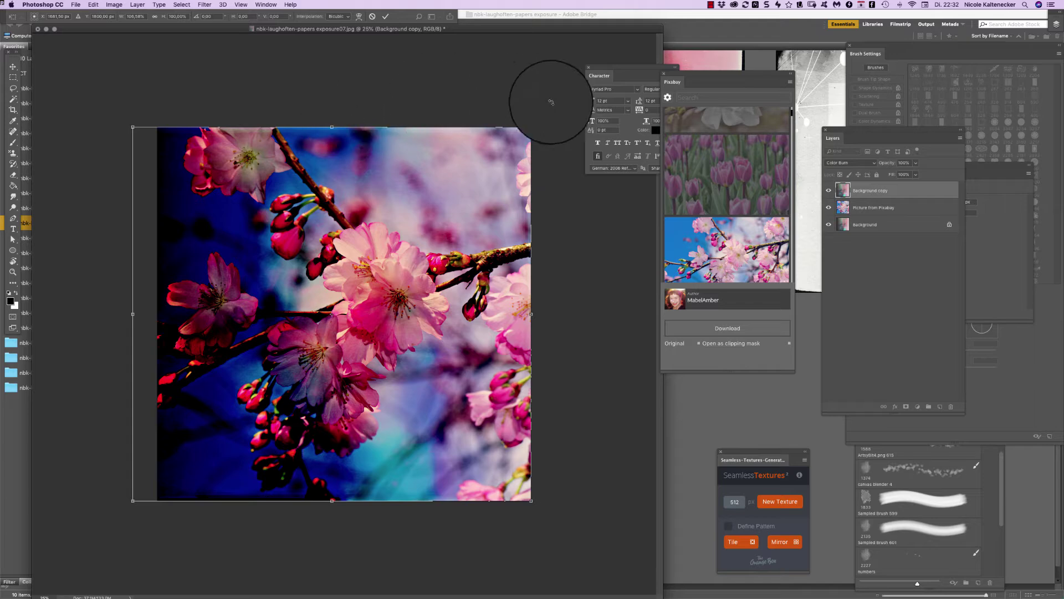
pyautogui.moveTo(531, 127); pyautogui.dragTo(638, 26)
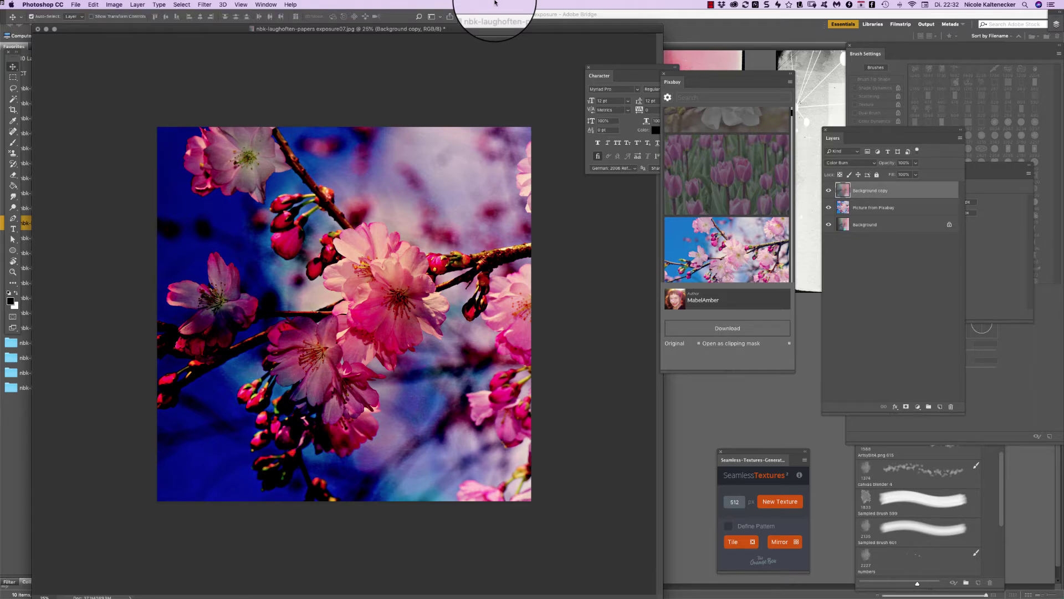
# - Delete the Background copy layer and bring nbk-laughoften-papers exposure03.jpg from Bridge into the blossom document as the top layer
pyautogui.press('Delete')
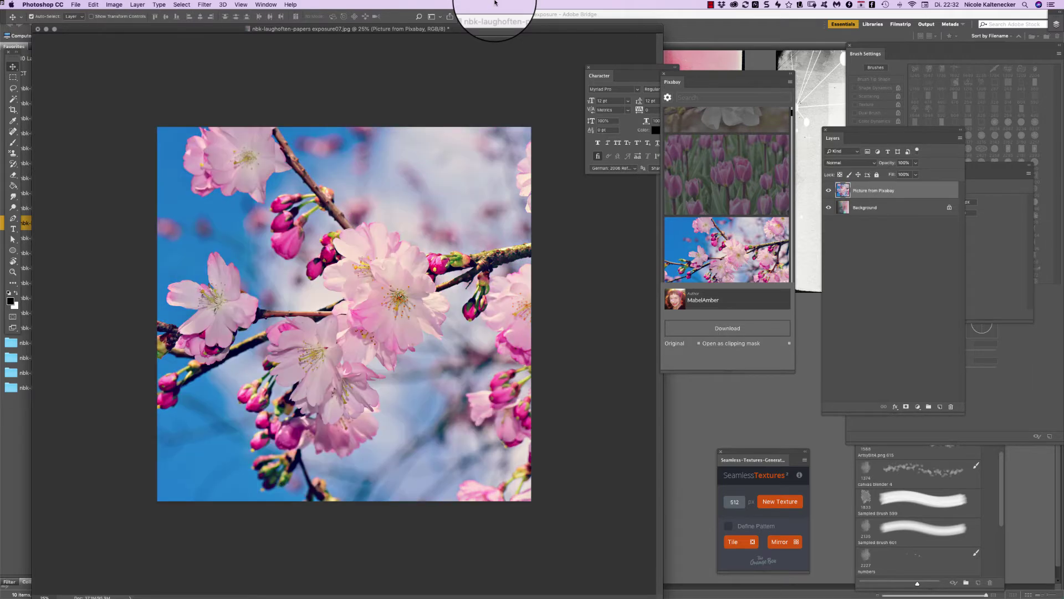
pyautogui.click(724, 388)
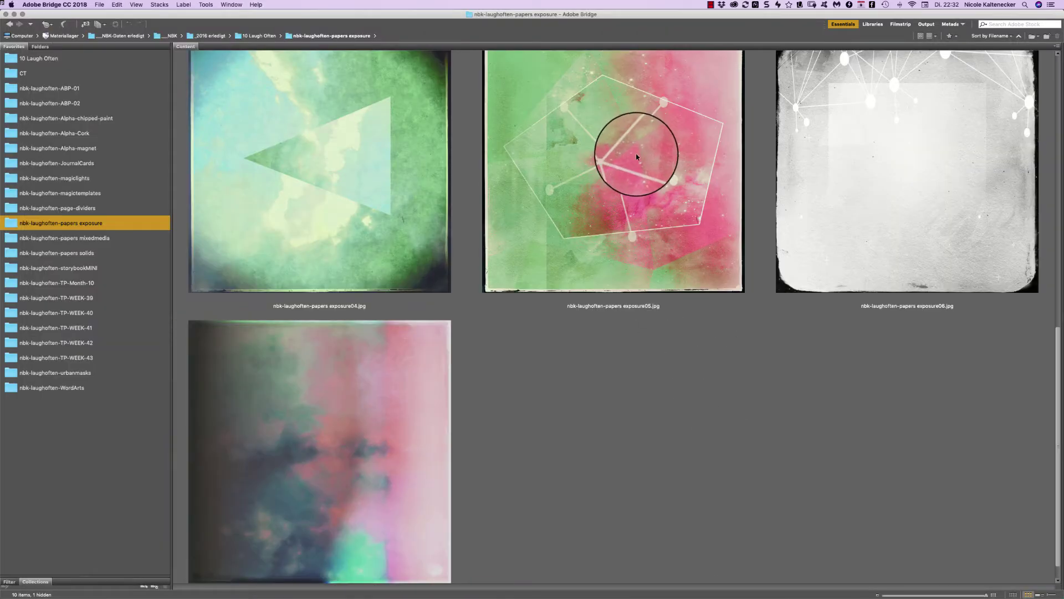
pyautogui.moveTo(1058, 339); pyautogui.dragTo(1024, 178)
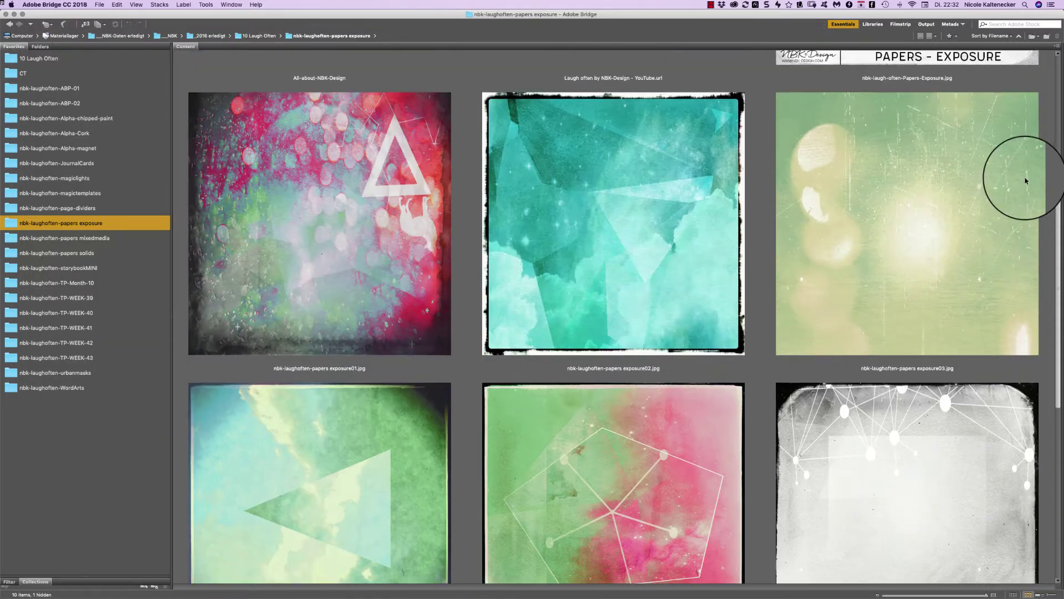
pyautogui.doubleClick(868, 227)
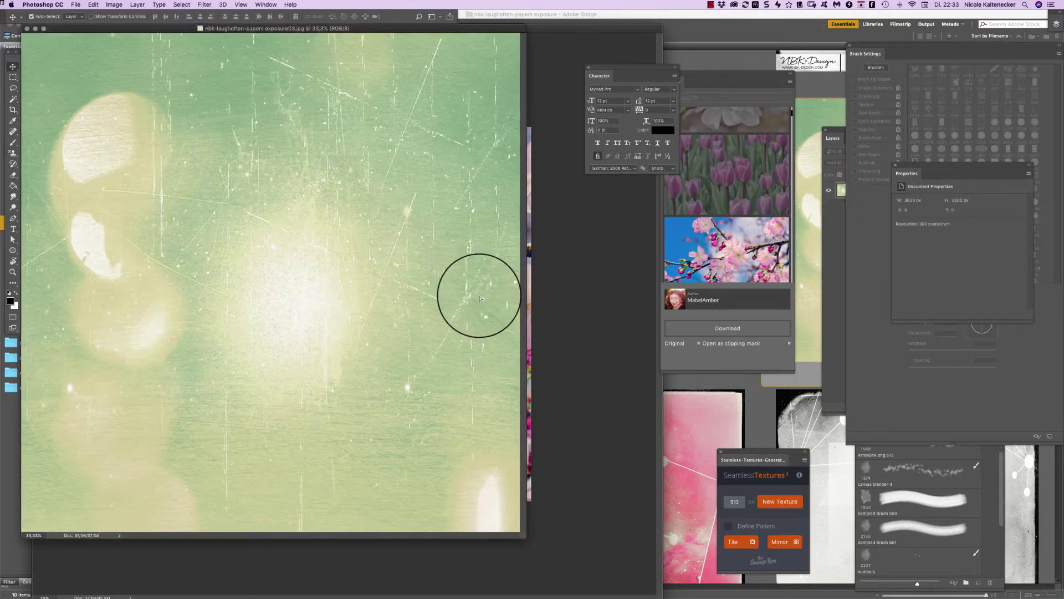
pyautogui.moveTo(480, 298); pyautogui.dragTo(436, 295)
# - Blend the exposure03 paper layer with the blossom photo using the Multiply mode
pyautogui.click(847, 134)
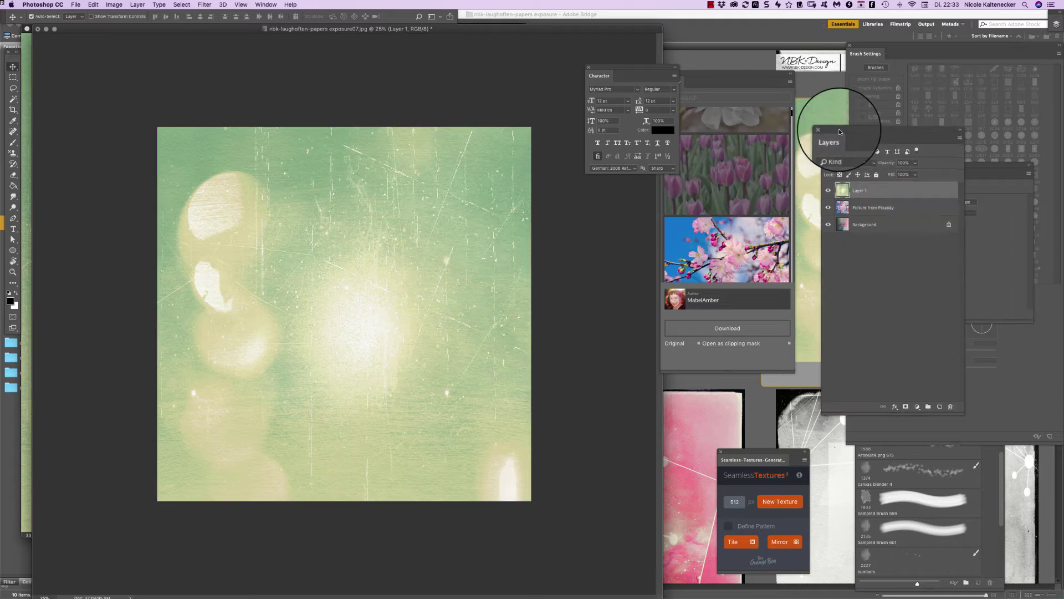
pyautogui.click(860, 164)
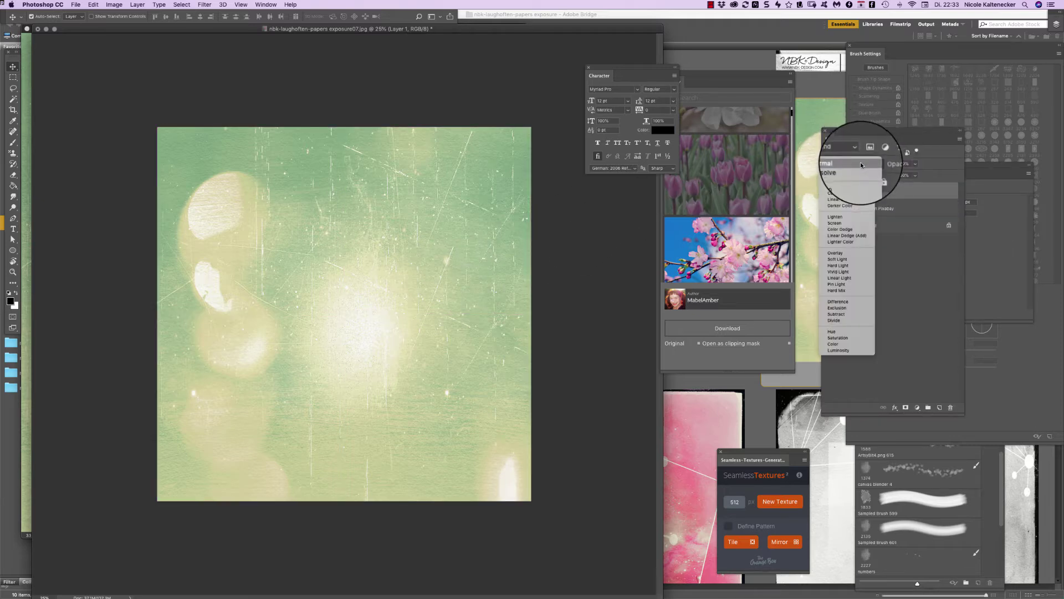
pyautogui.click(861, 188)
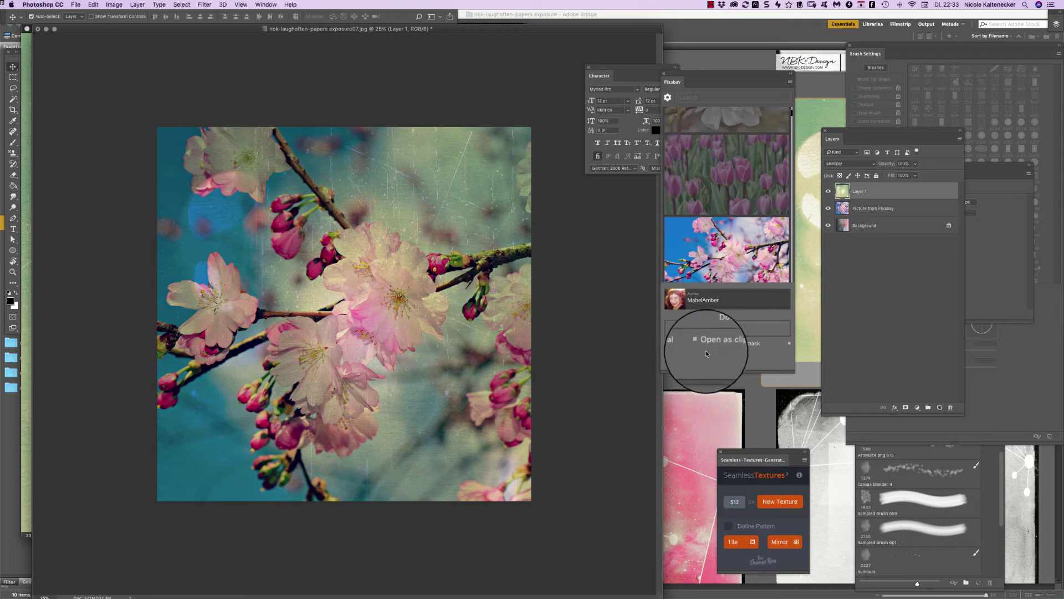
# - Find the swan photo in the Pixabay results, download it into the blossom document, and place it beneath the exposure03 paper layer
pyautogui.moveTo(678, 78); pyautogui.dragTo(690, 82)
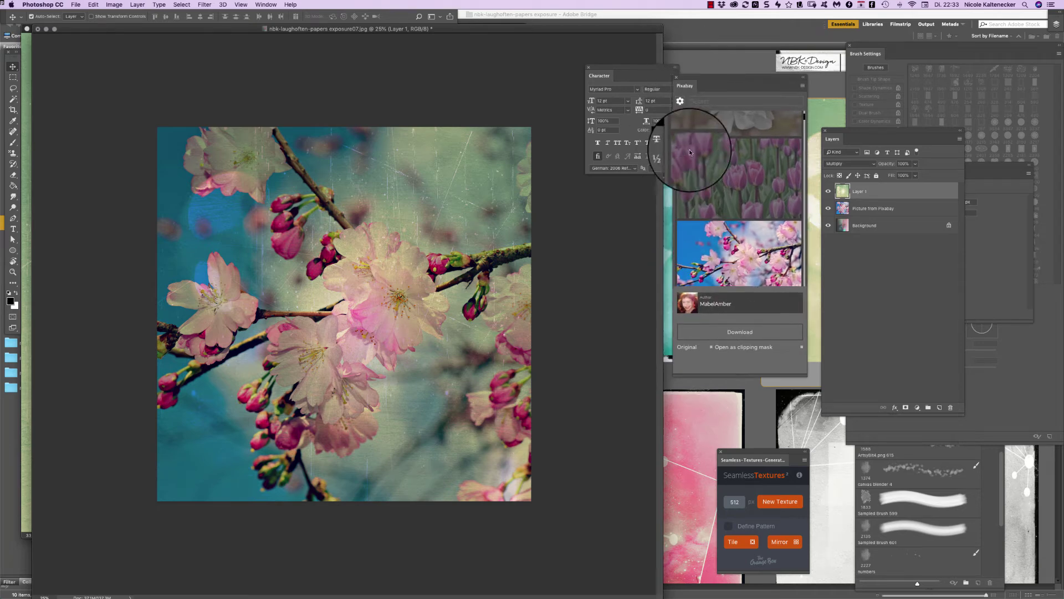
pyautogui.scroll(-10, 803, 119)
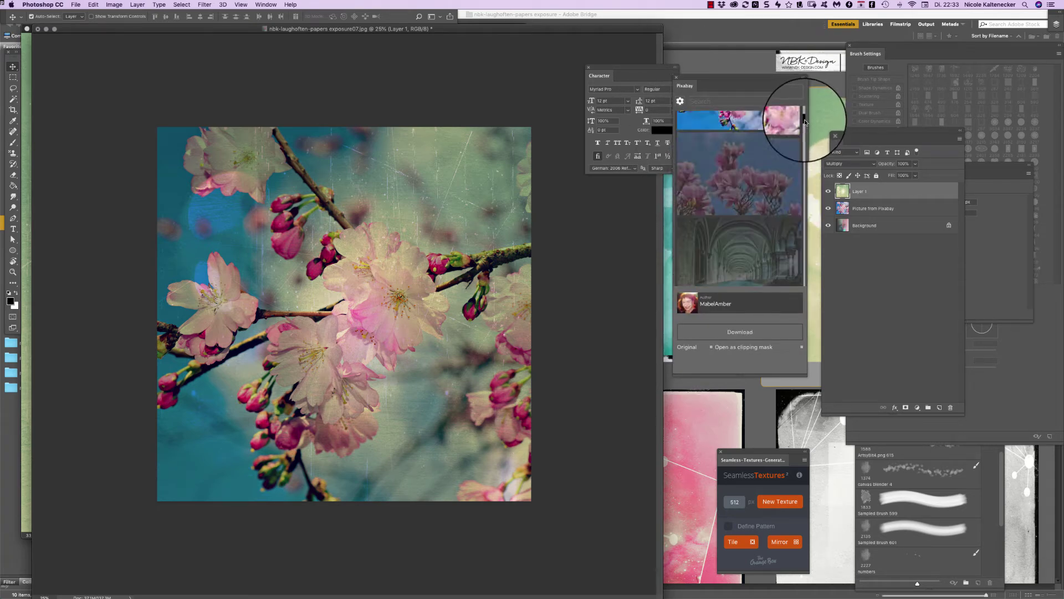
pyautogui.scroll(-10, 803, 127)
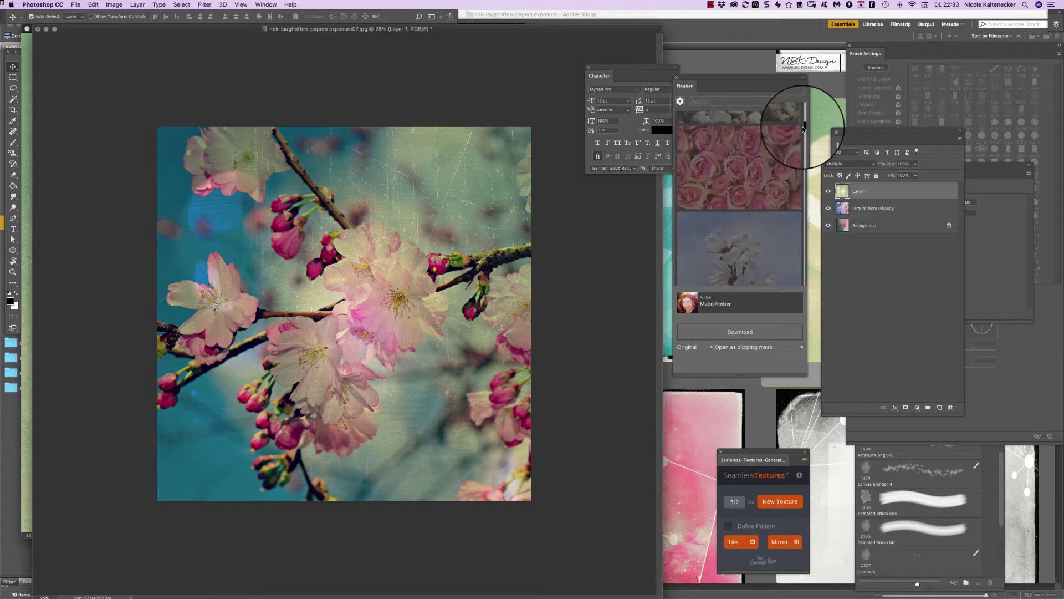
pyautogui.scroll(5, 800, 137)
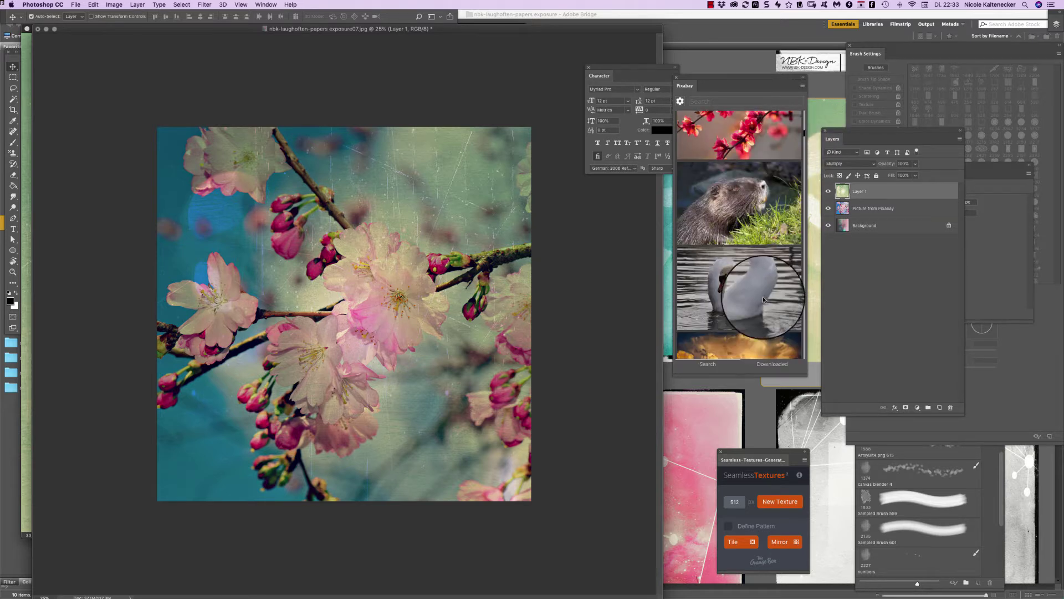
pyautogui.click(768, 335)
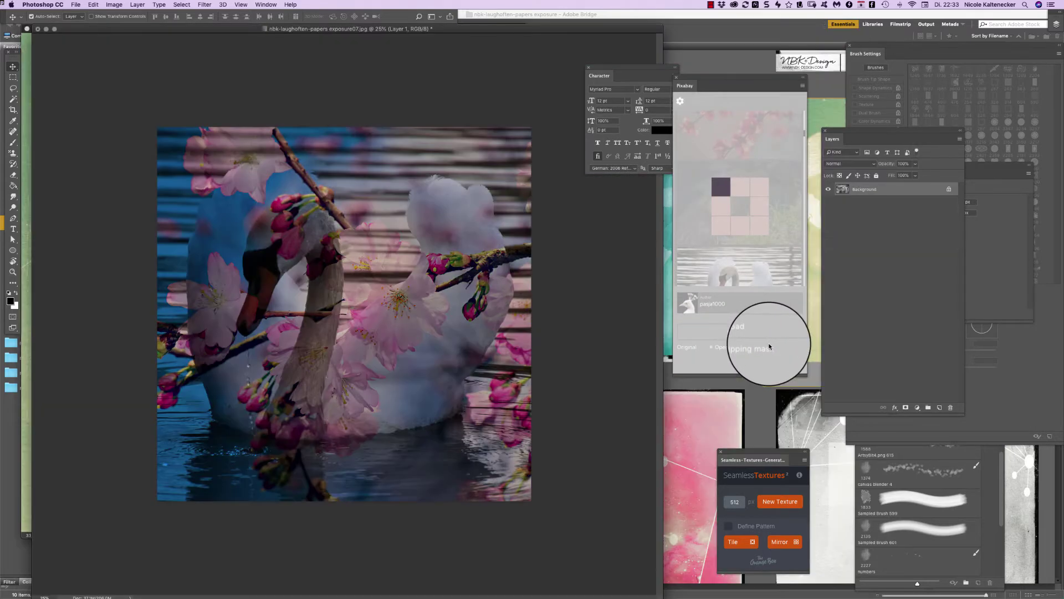
pyautogui.moveTo(884, 190); pyautogui.dragTo(878, 210)
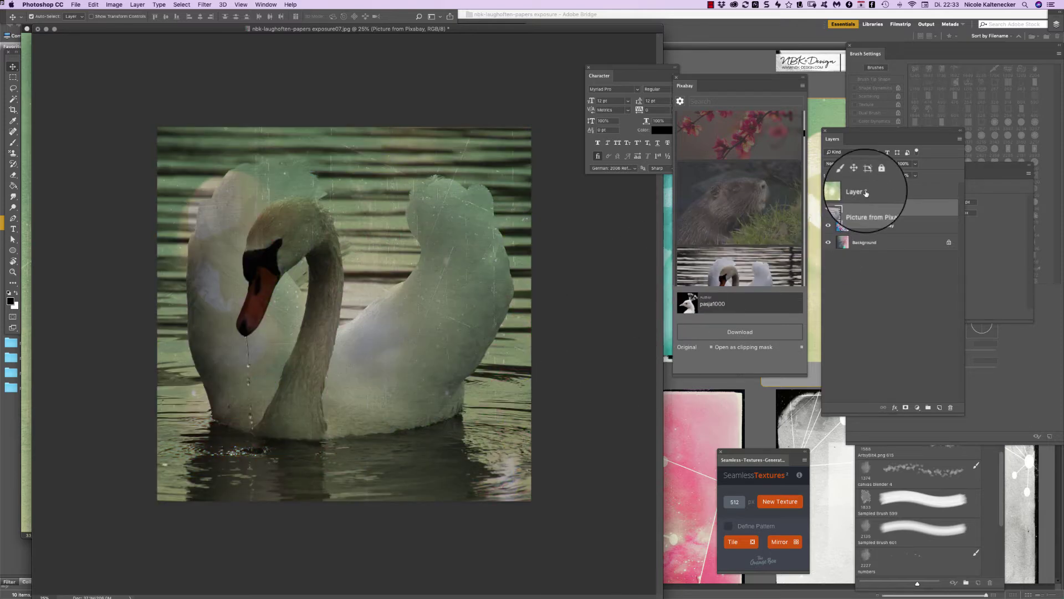
# - Try Linear Burn and other blend modes on the exposure03 paper layer above the swan and settle on Overlay
pyautogui.click(862, 191)
pyautogui.click(851, 160)
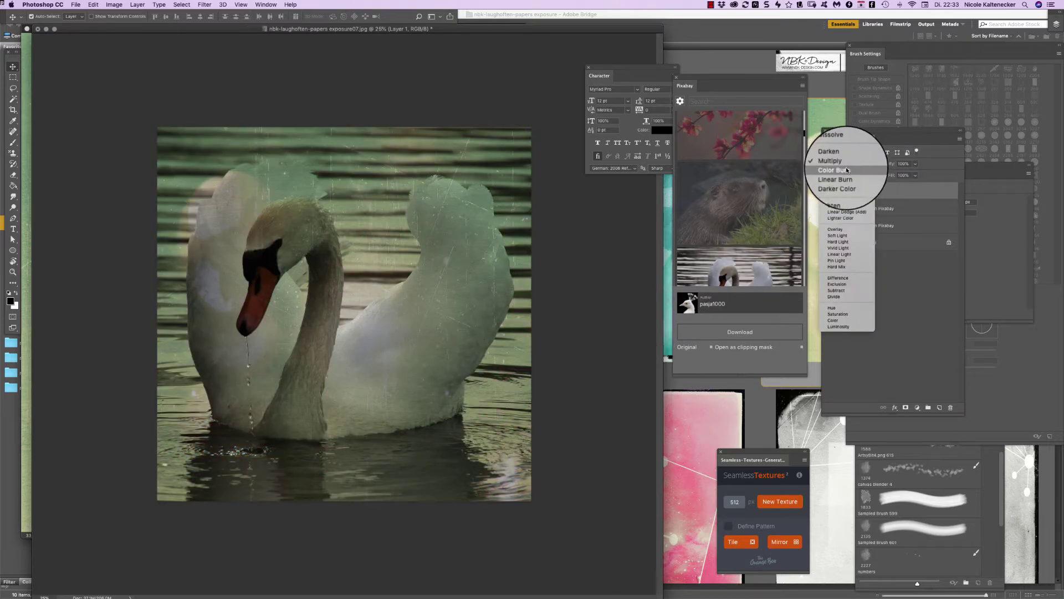
pyautogui.click(852, 176)
pyautogui.click(851, 159)
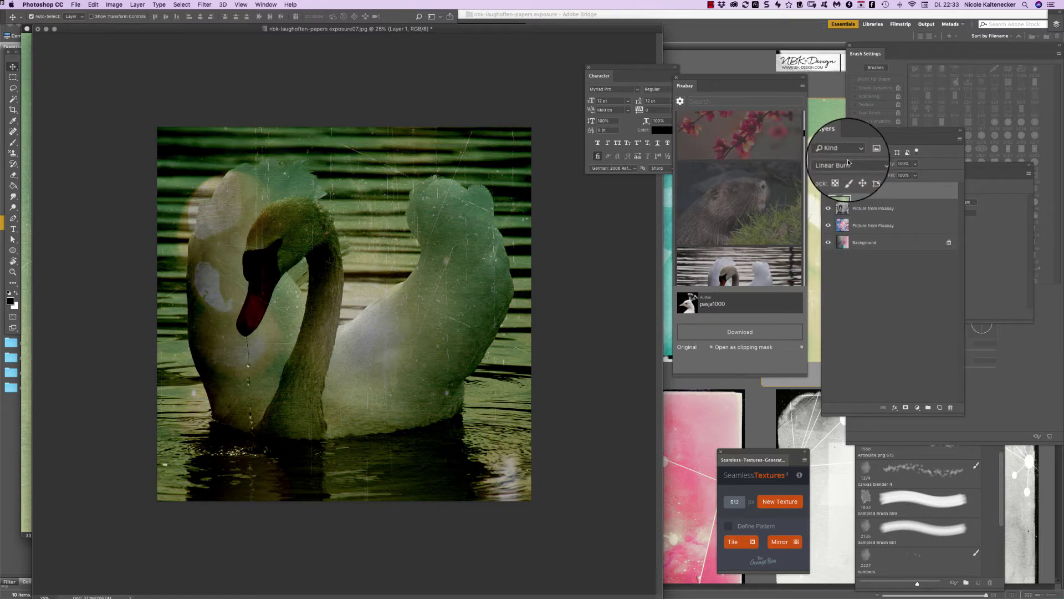
pyautogui.click(850, 185)
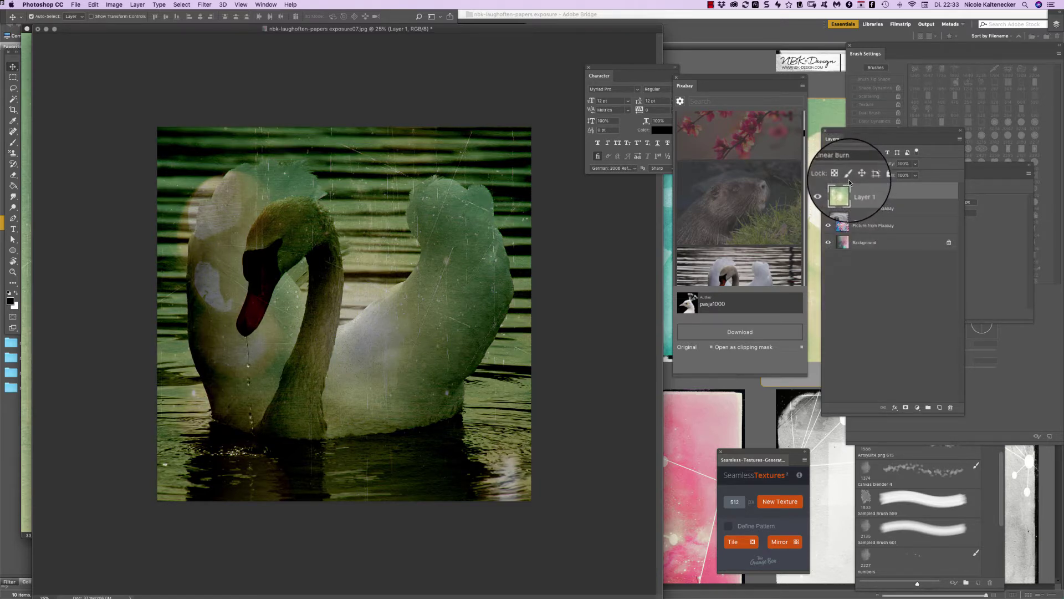
pyautogui.click(843, 158)
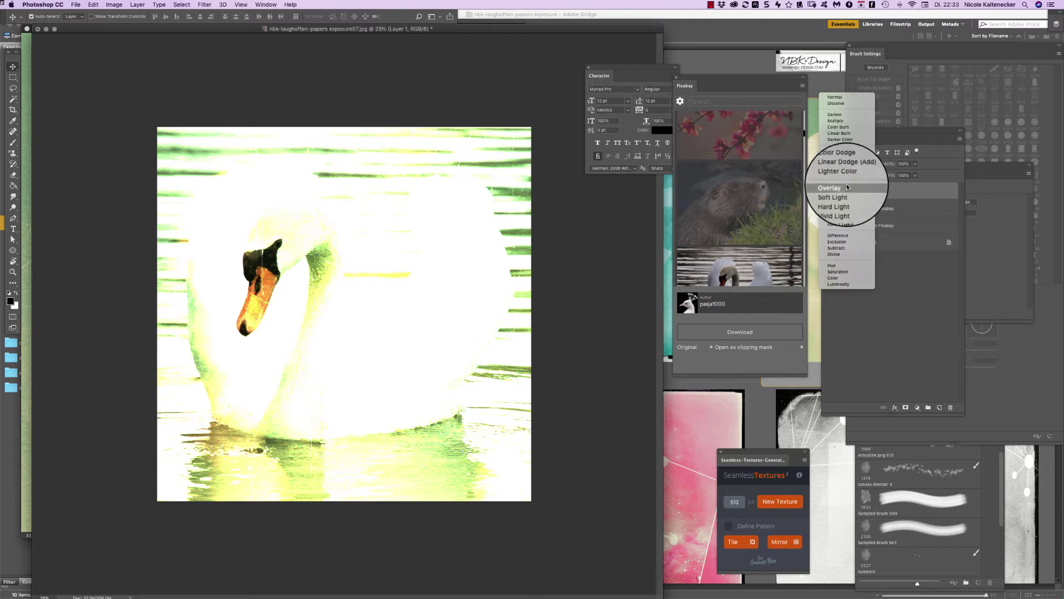
pyautogui.click(847, 185)
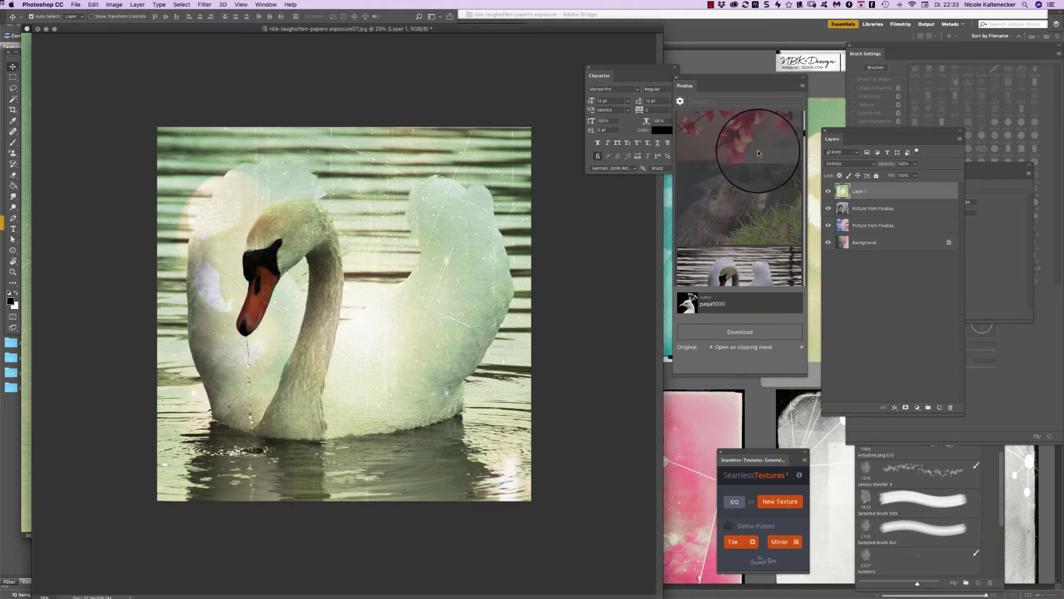
# - Open nbk-laughoften-papers exposure06.jpg from Bridge in Photoshop and bring it into the swan document as the top layer
pyautogui.click(763, 406)
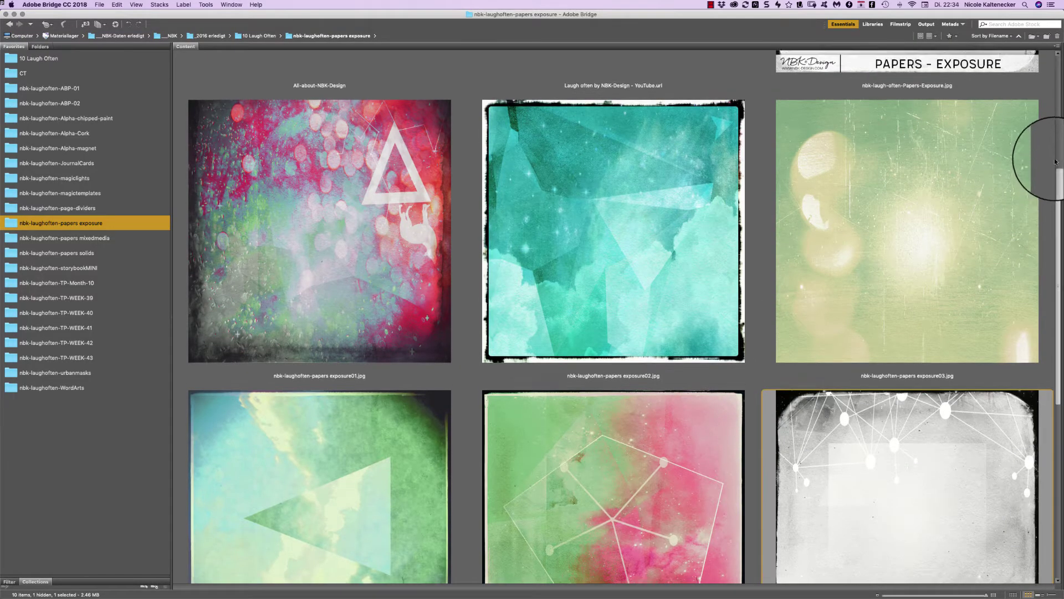
pyautogui.scroll(5, 1044, 183)
pyautogui.scroll(-6, 976, 210)
pyautogui.scroll(-3, 973, 209)
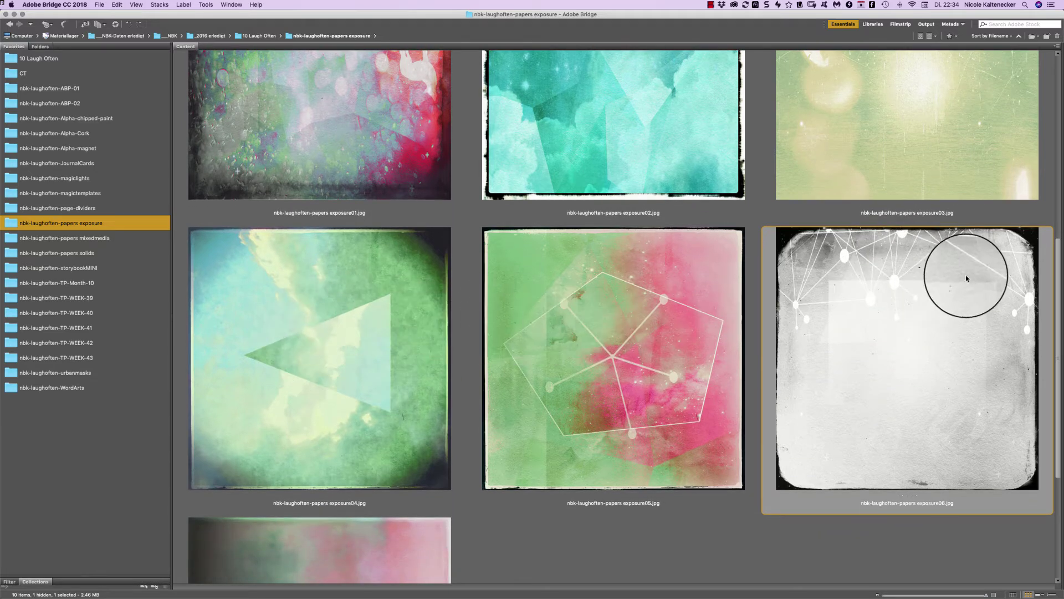
pyautogui.press('super+Tab')
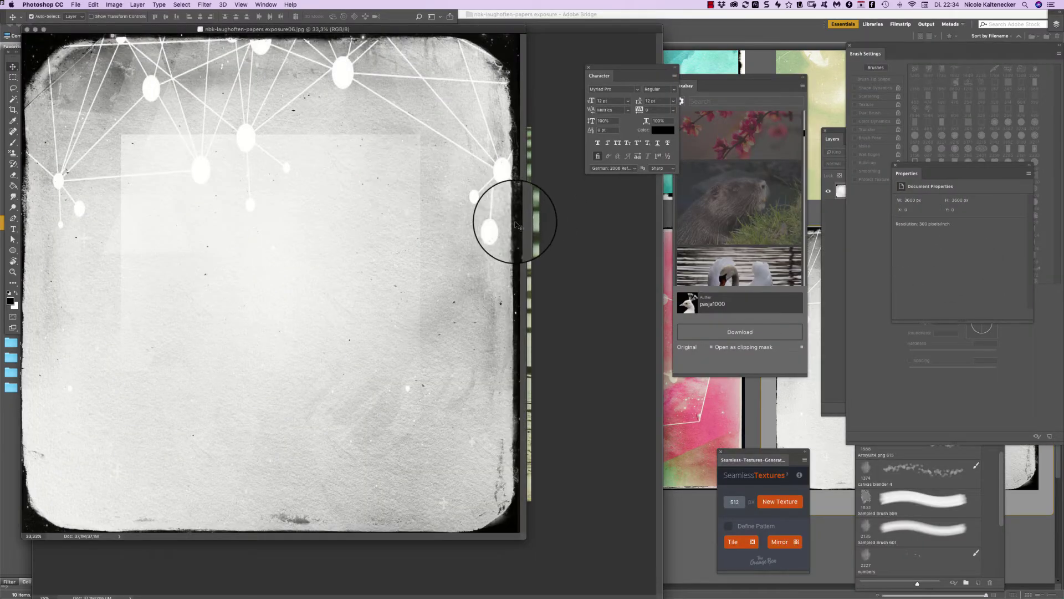
pyautogui.moveTo(542, 234); pyautogui.dragTo(488, 250)
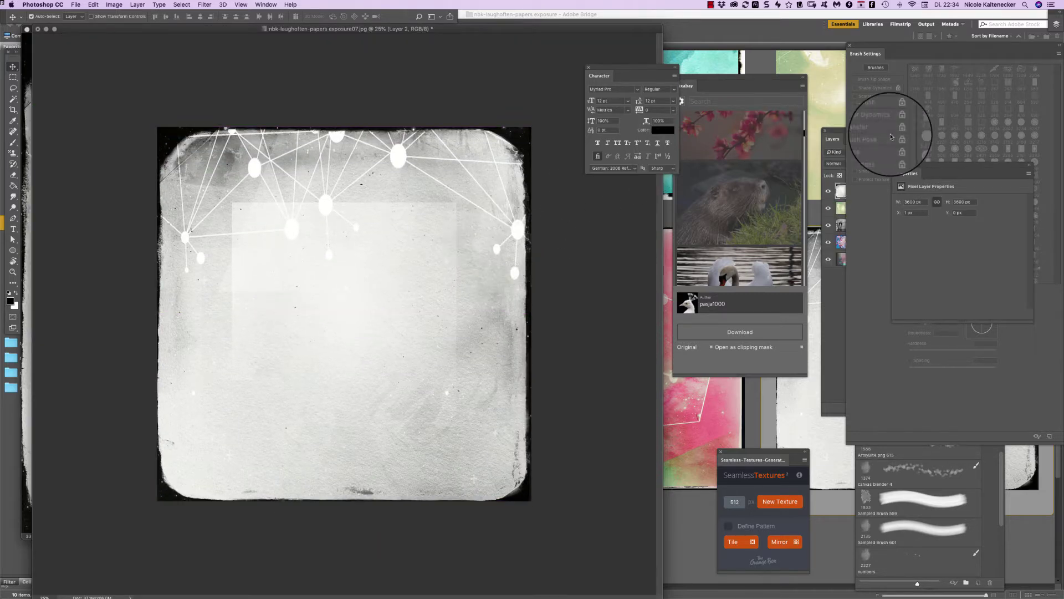
# - Compare Multiply and Color Burn on the exposure06 paper layer, settle on Linear Burn, and fit the document window around the swan image
pyautogui.click(839, 133)
pyautogui.click(854, 165)
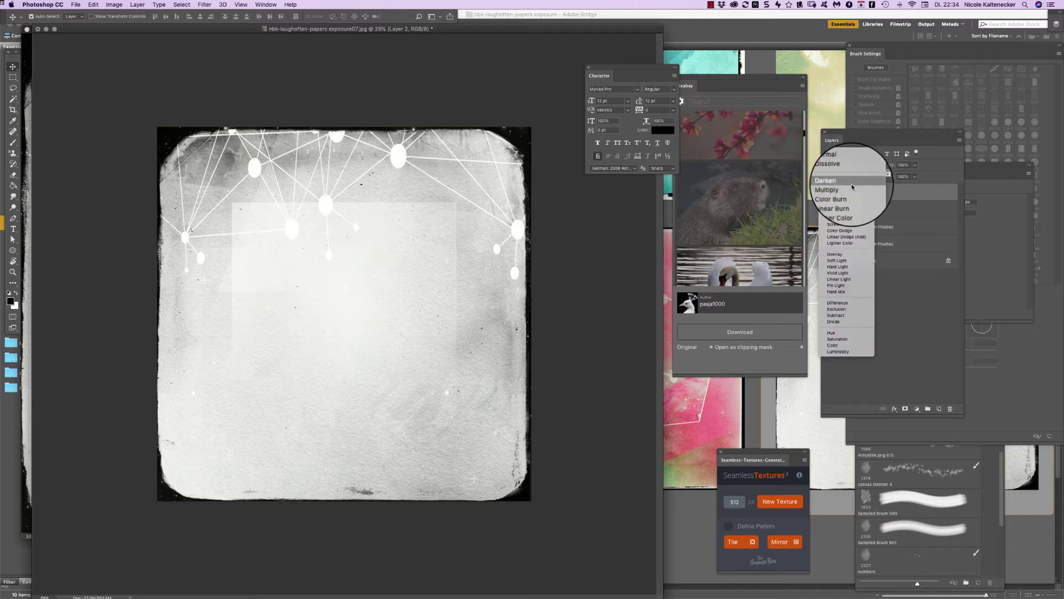
pyautogui.click(852, 184)
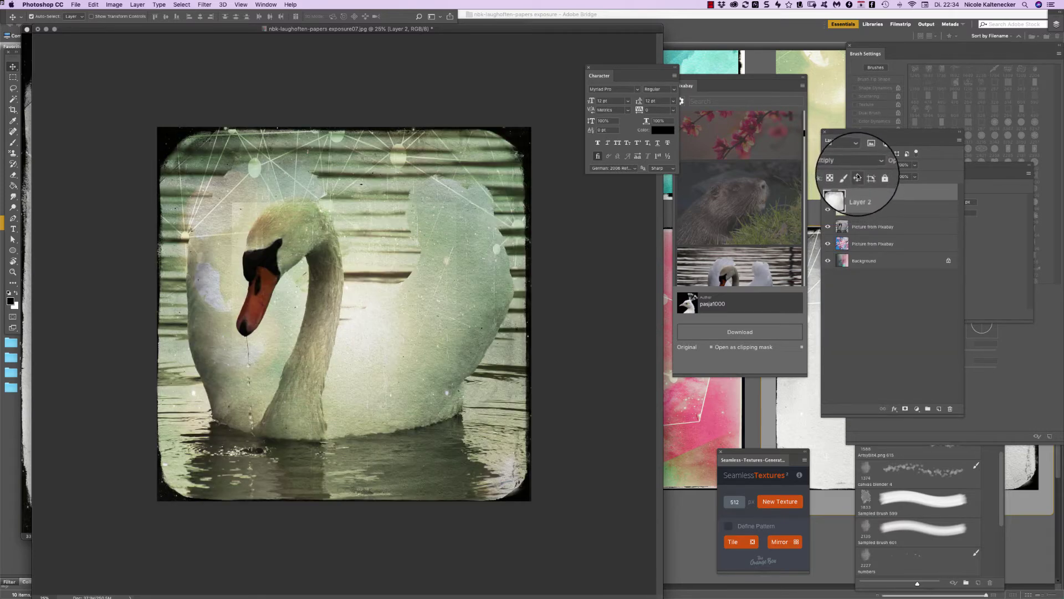
pyautogui.click(858, 162)
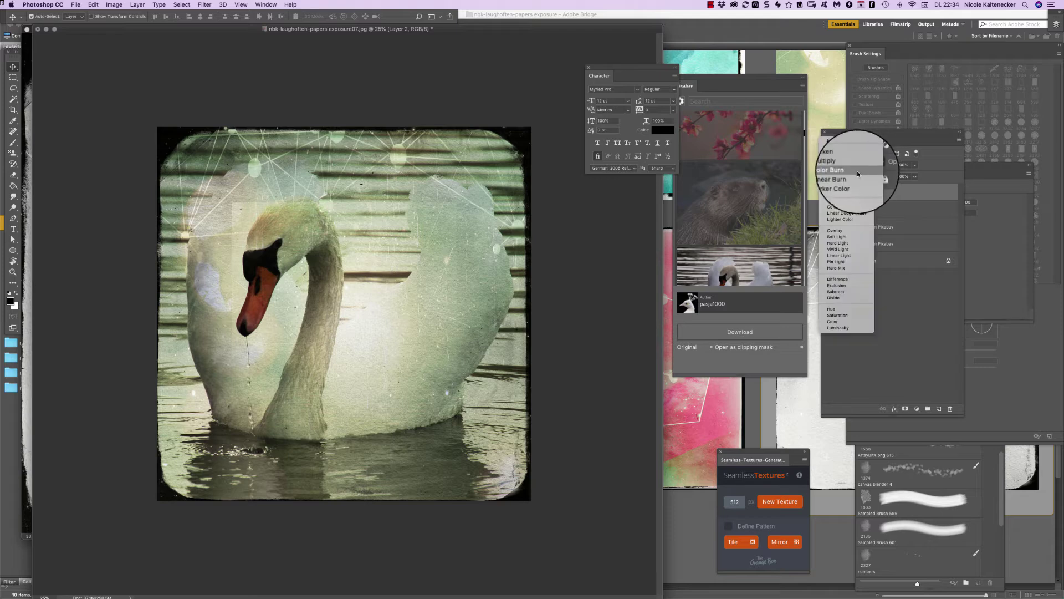
pyautogui.click(859, 175)
pyautogui.click(856, 168)
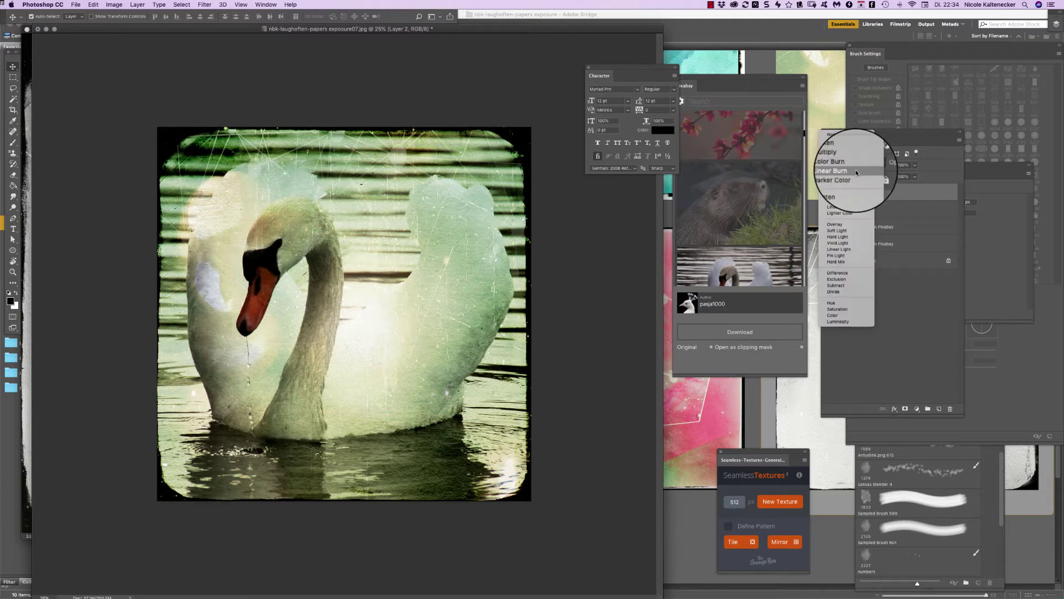
pyautogui.click(856, 172)
pyautogui.press('Down')
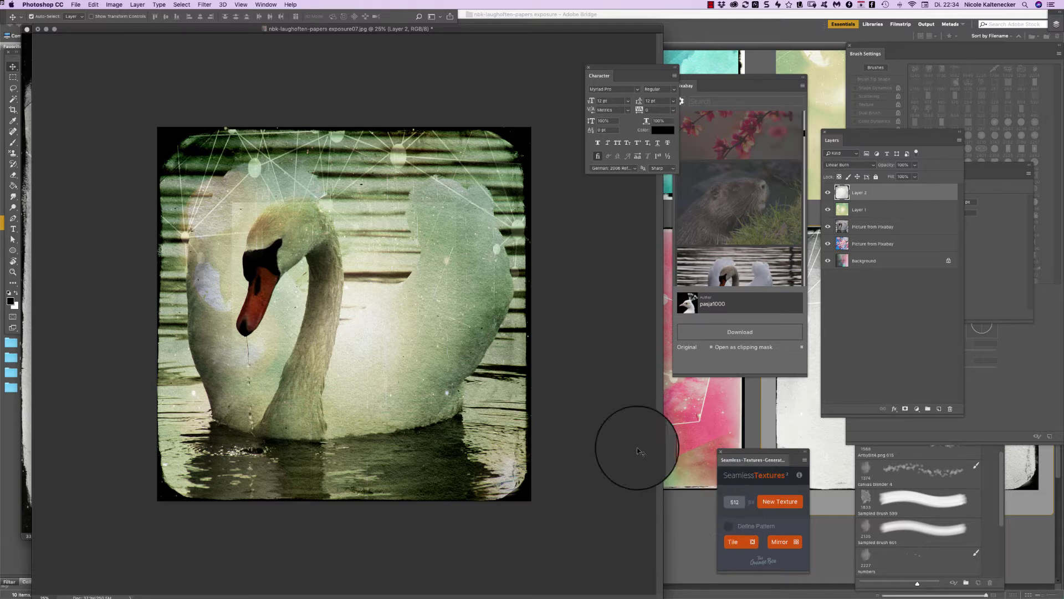
pyautogui.press('super+minus')
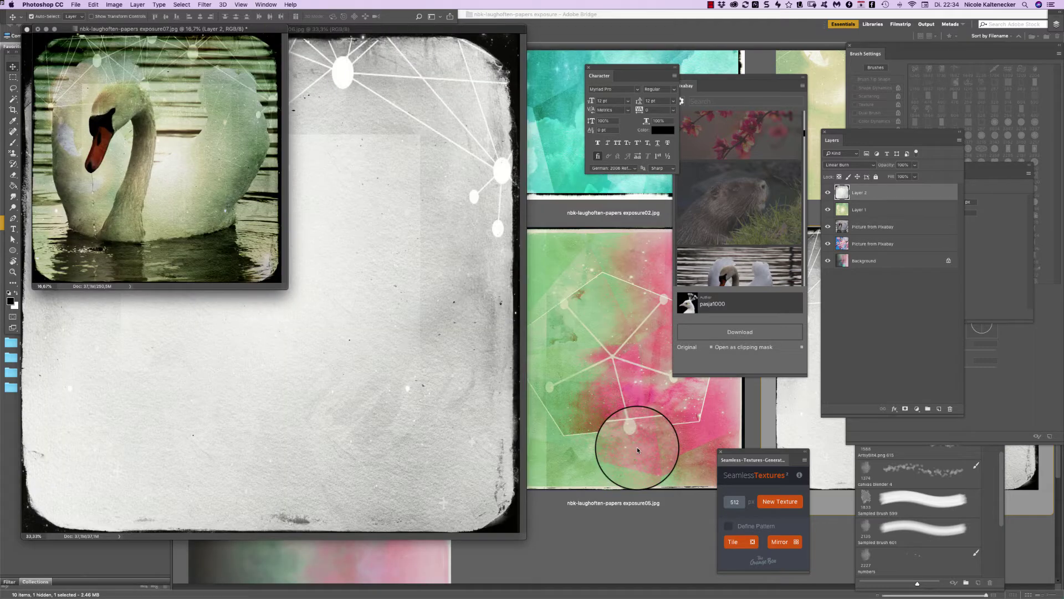
pyautogui.press('super+plus')
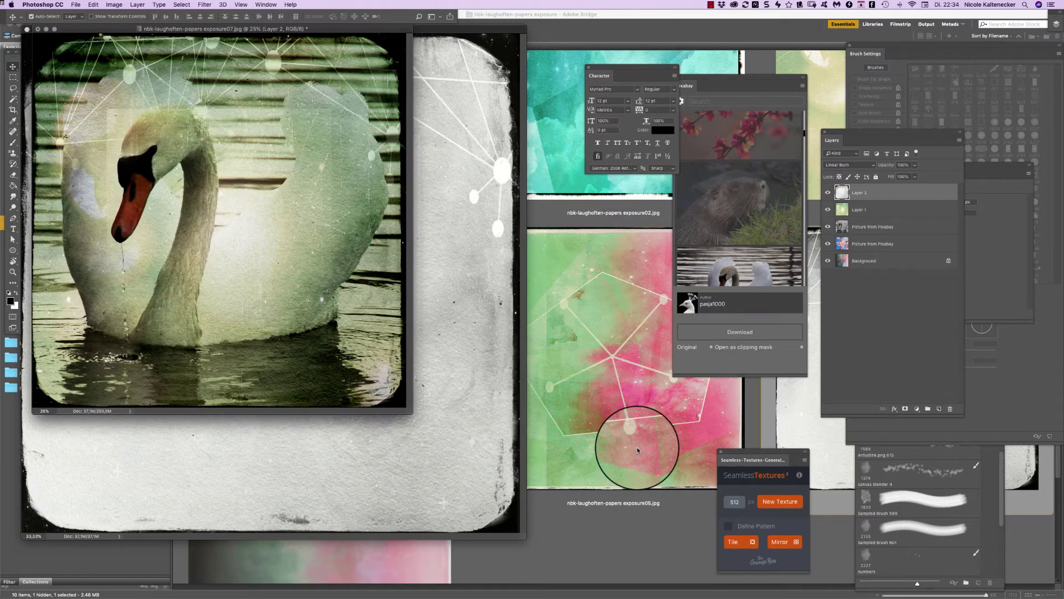
# - Return to Bridge, look over the exposure papers, and browse the thumbnails in the nbk-laughoften-papers mixedmedia folder
pyautogui.click(578, 552)
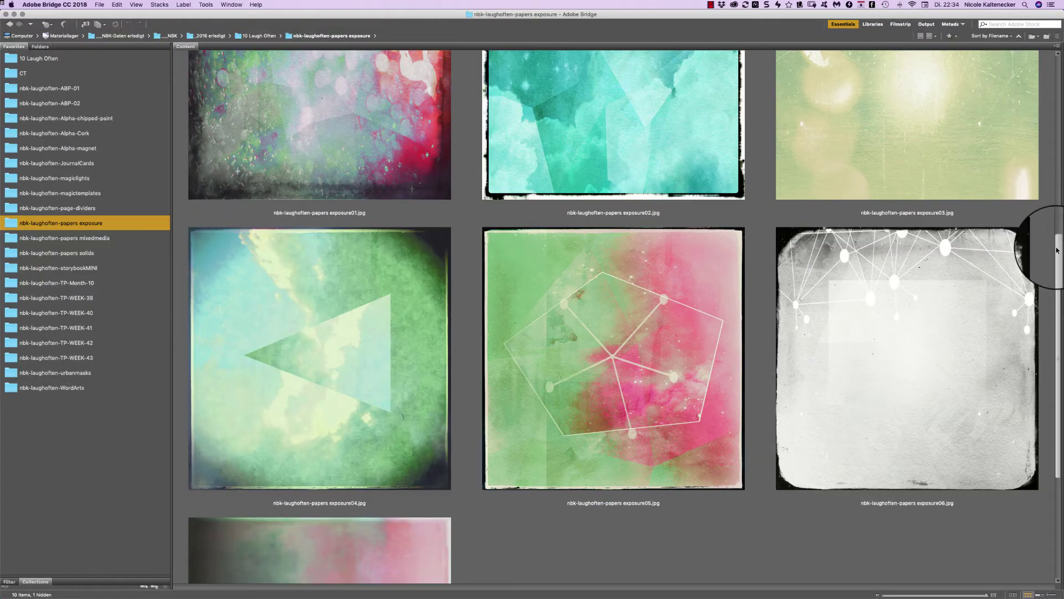
pyautogui.scroll(-3, 998, 344)
pyautogui.scroll(8, 970, 249)
pyautogui.scroll(-6, 892, 277)
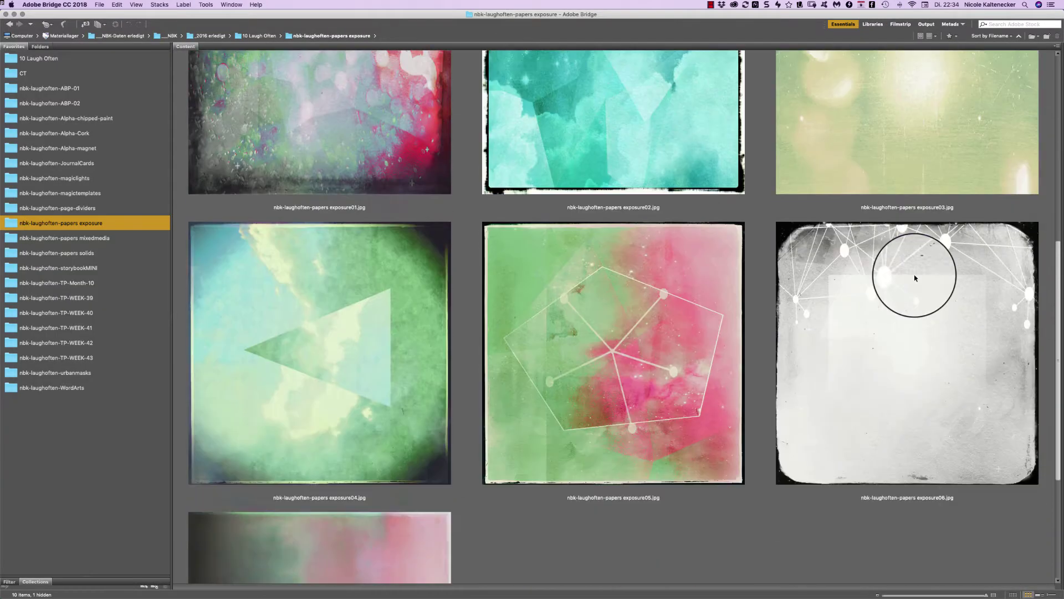
pyautogui.click(109, 239)
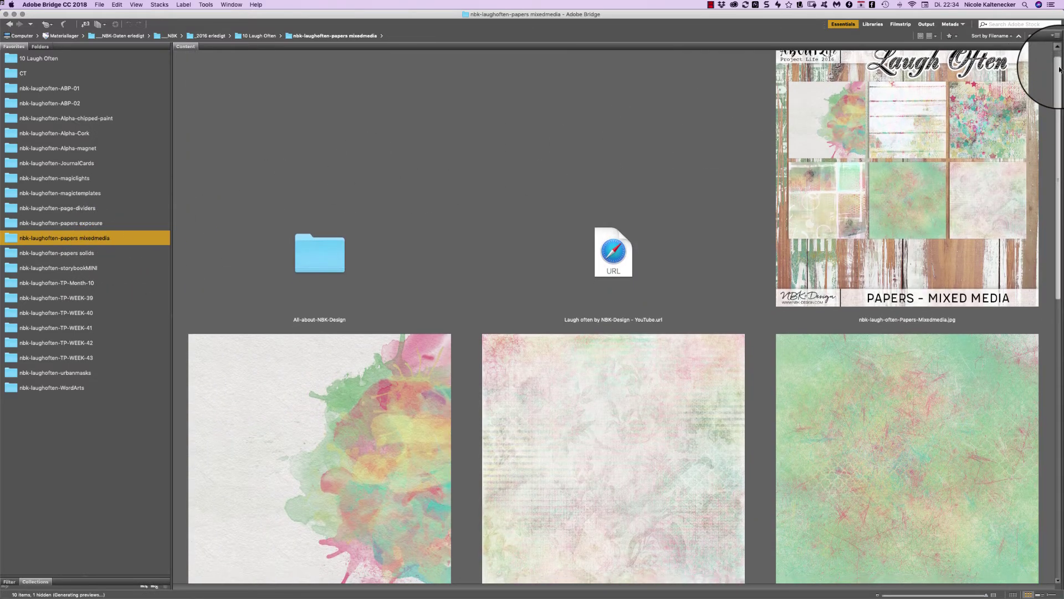
pyautogui.scroll(-4, 1015, 158)
pyautogui.scroll(-9, 1015, 158)
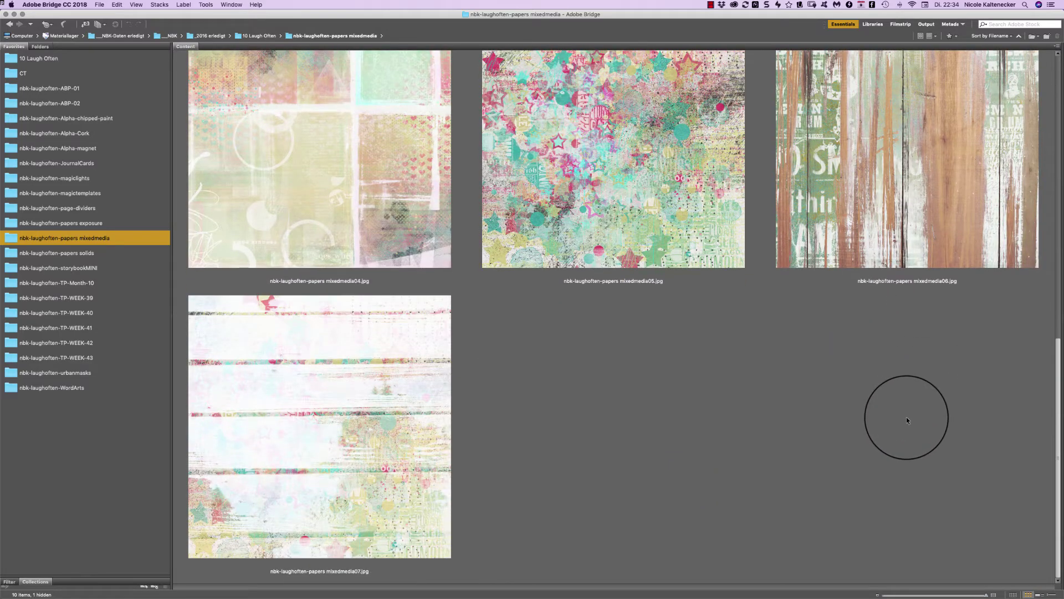
pyautogui.scroll(12, 905, 338)
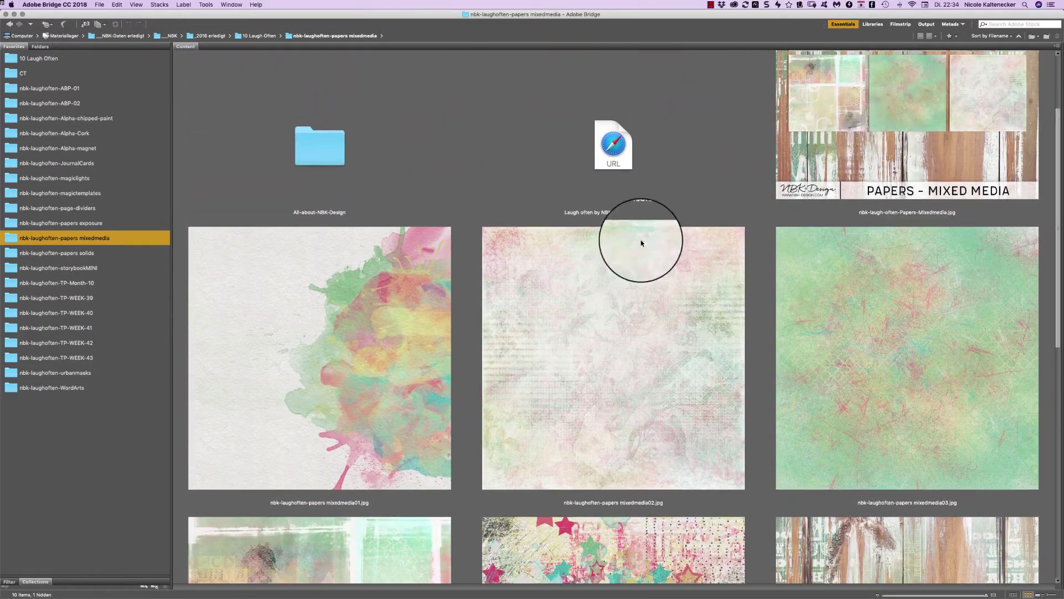
# - Preview the mixed media papers full screen one after another, starting with nbk-laughoften-papers mixedmedia01.jpg, and close the preview
pyautogui.click(427, 432)
pyautogui.press('space')
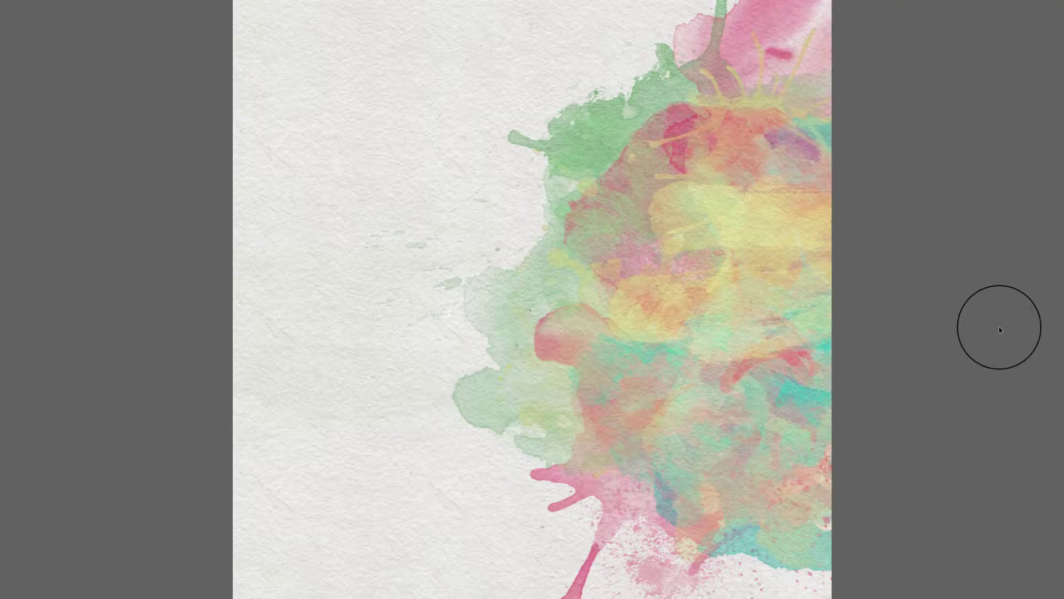
pyautogui.press('Right')
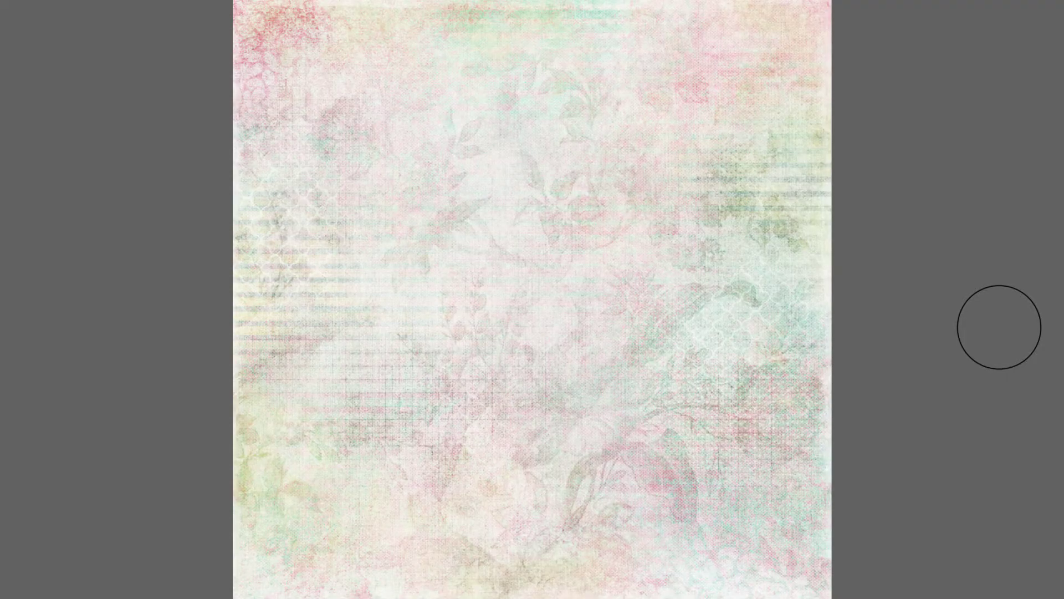
pyautogui.press('Right')
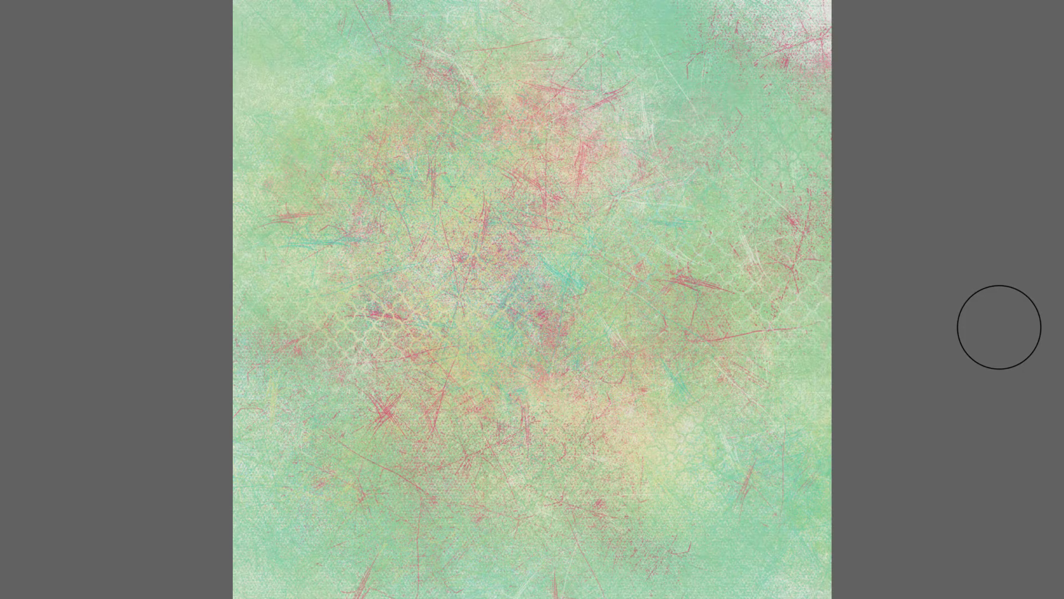
pyautogui.press('Right')
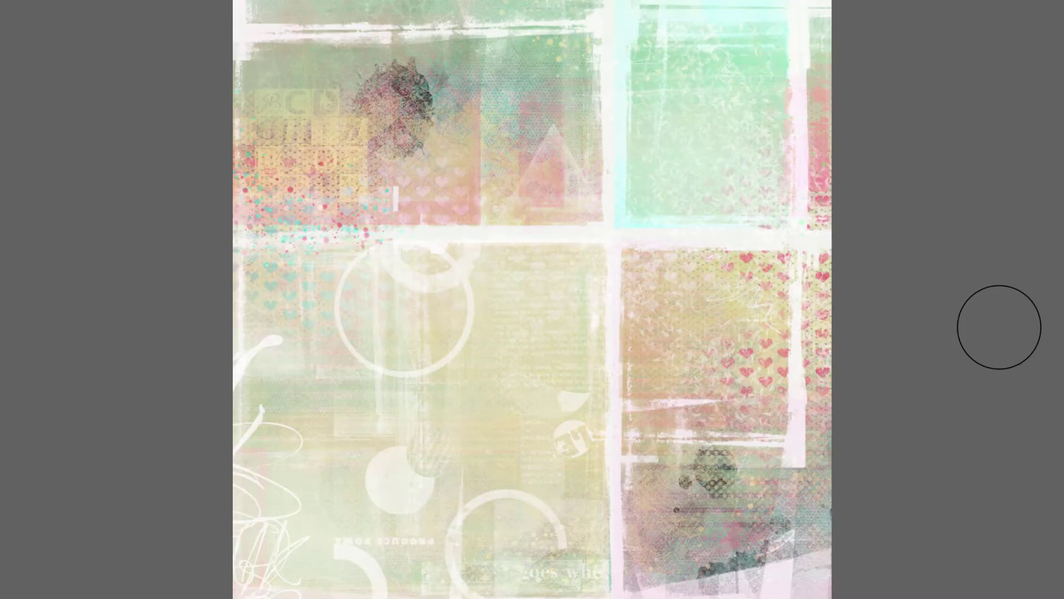
pyautogui.press('Right')
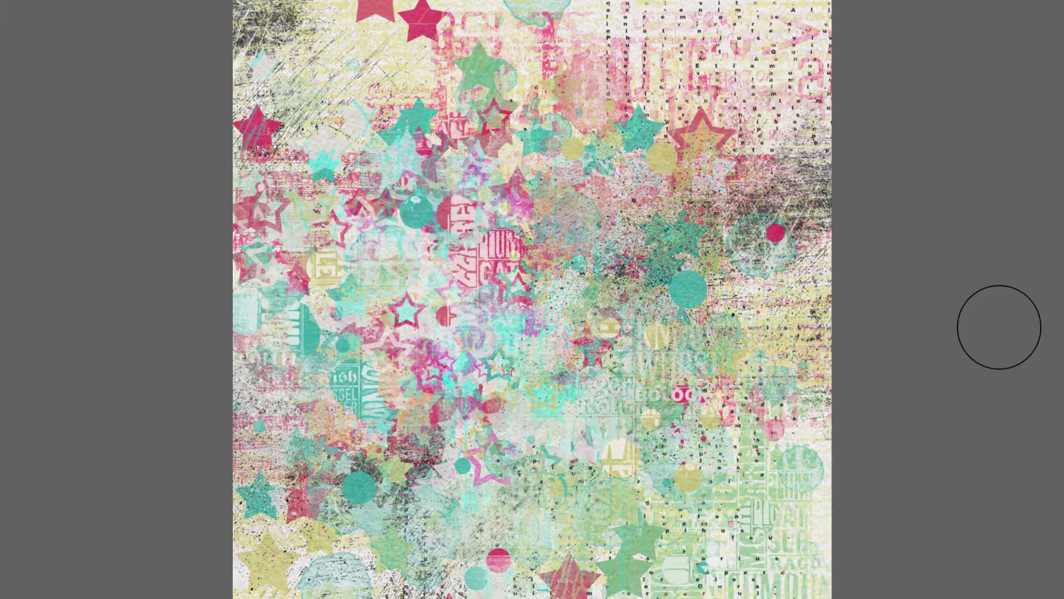
pyautogui.press('Right')
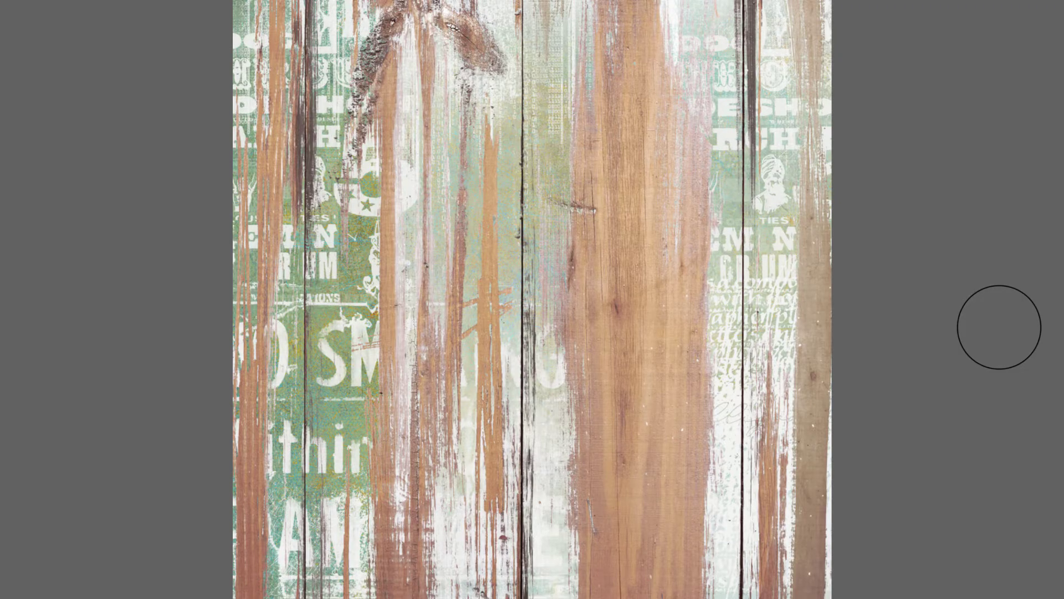
pyautogui.press('Right')
pyautogui.press('Right')
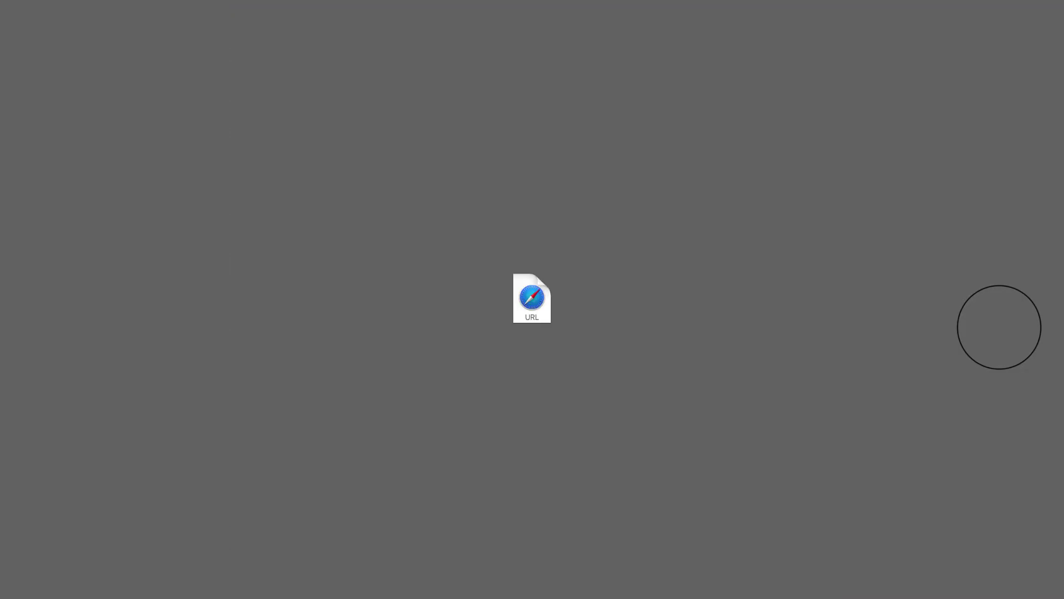
pyautogui.press('space')
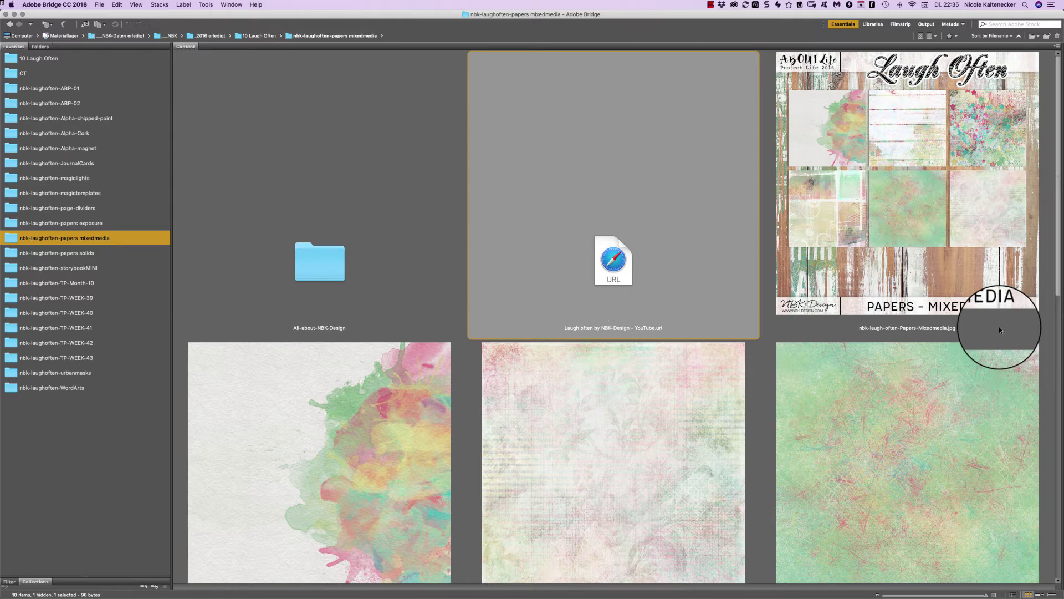
# - Open nbk-laughoften-papers mixedmedia01.jpg from Bridge in Photoshop, copy the whole paper, and close its document
pyautogui.click(433, 486)
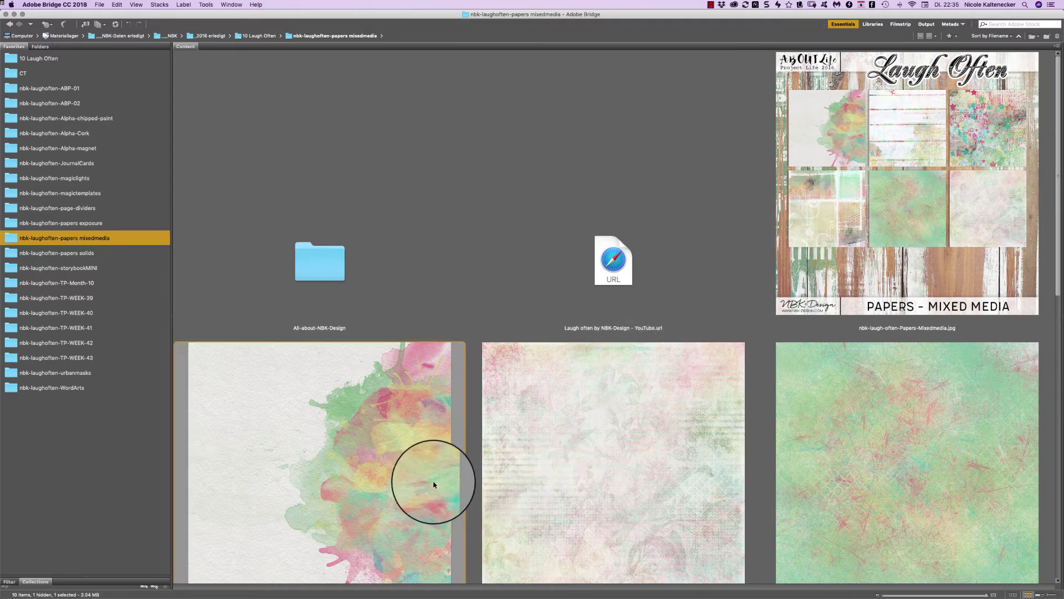
pyautogui.doubleClick(433, 482)
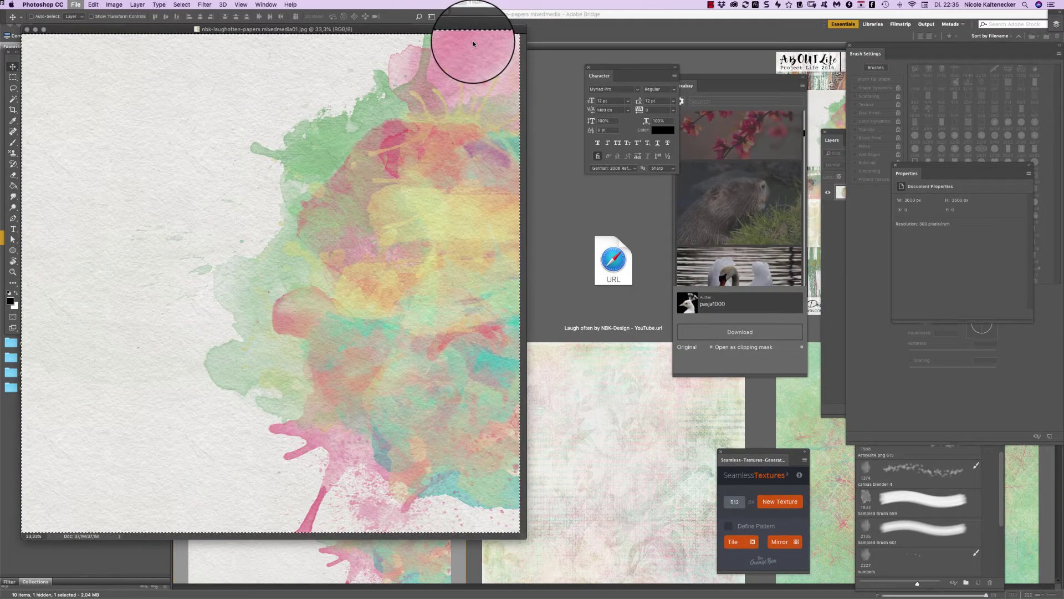
pyautogui.press('super+w')
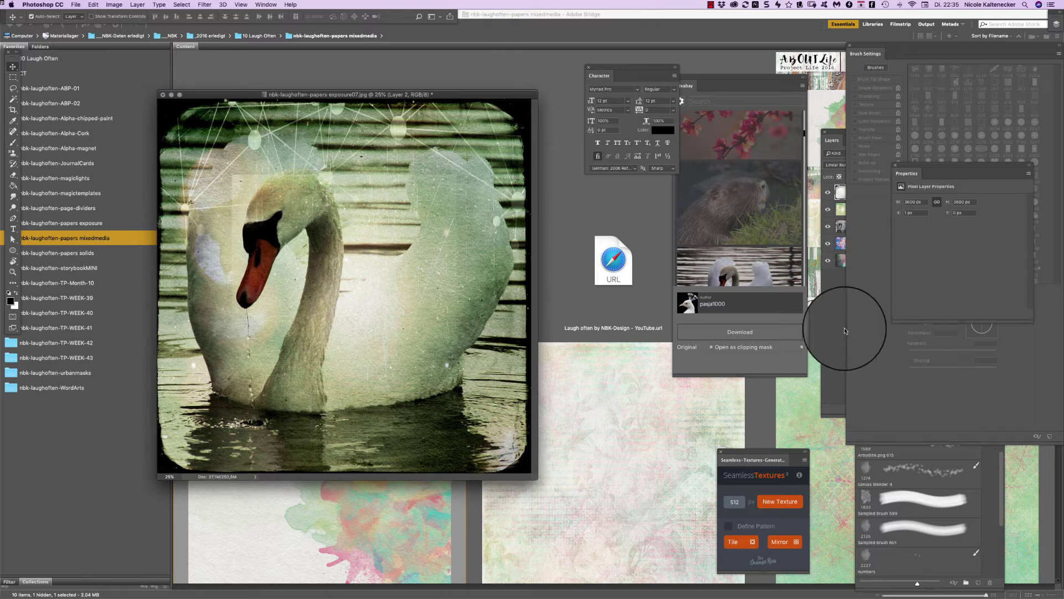
# - Delete the two exposure paper layers above the swan photo
pyautogui.click(838, 314)
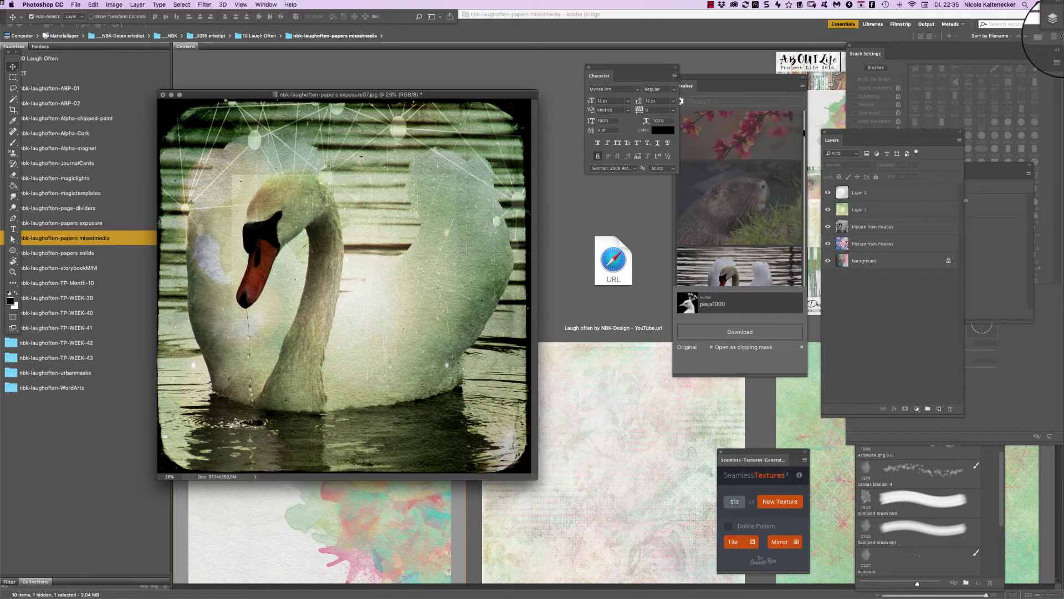
pyautogui.click(895, 198)
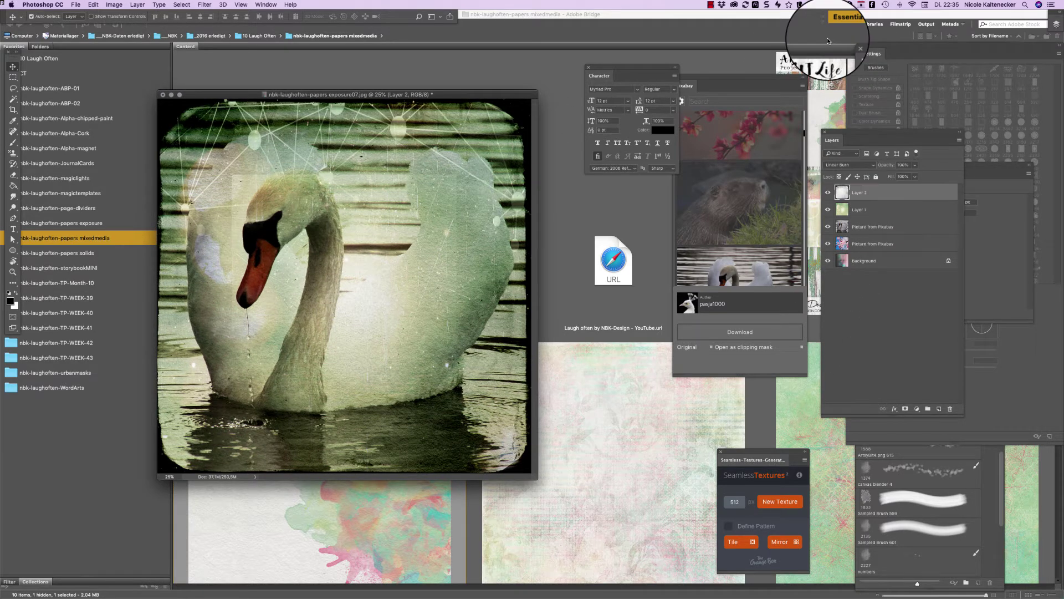
pyautogui.press('Delete')
pyautogui.press('Delete')
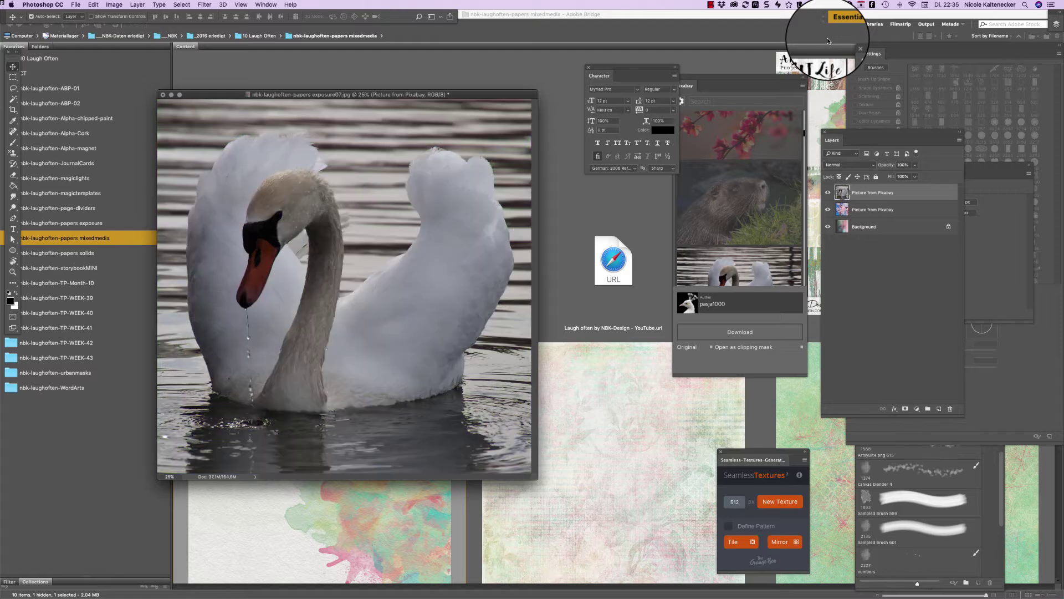
# - Paste the mixedmedia01 paper above the swan, enlarge the document window, and compare Color Burn, Linear Burn and Lighten before settling on Overlay
pyautogui.hotkey('ctrl', 'v')
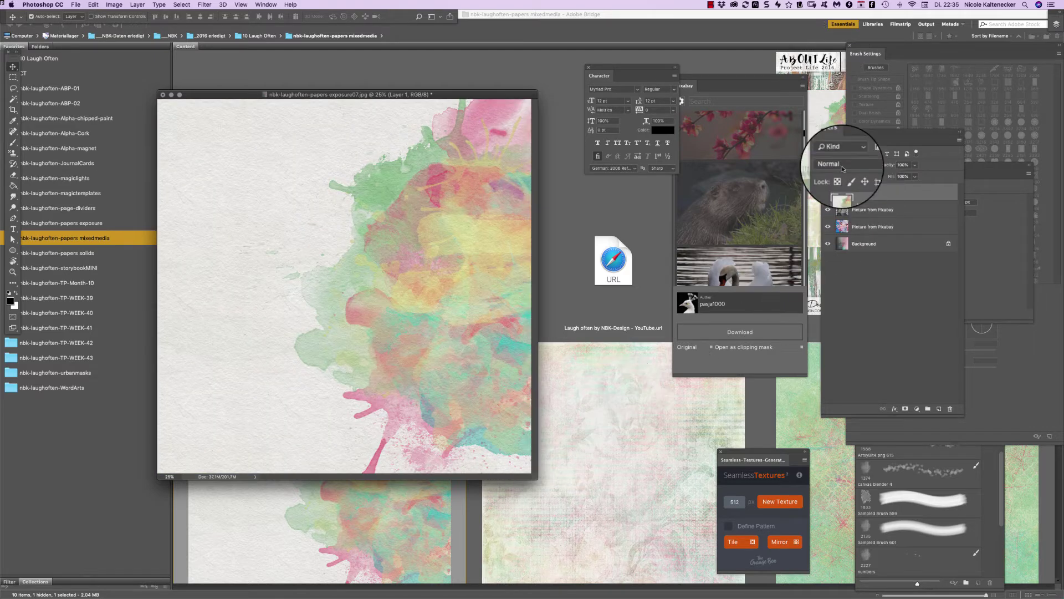
pyautogui.click(847, 166)
pyautogui.click(856, 183)
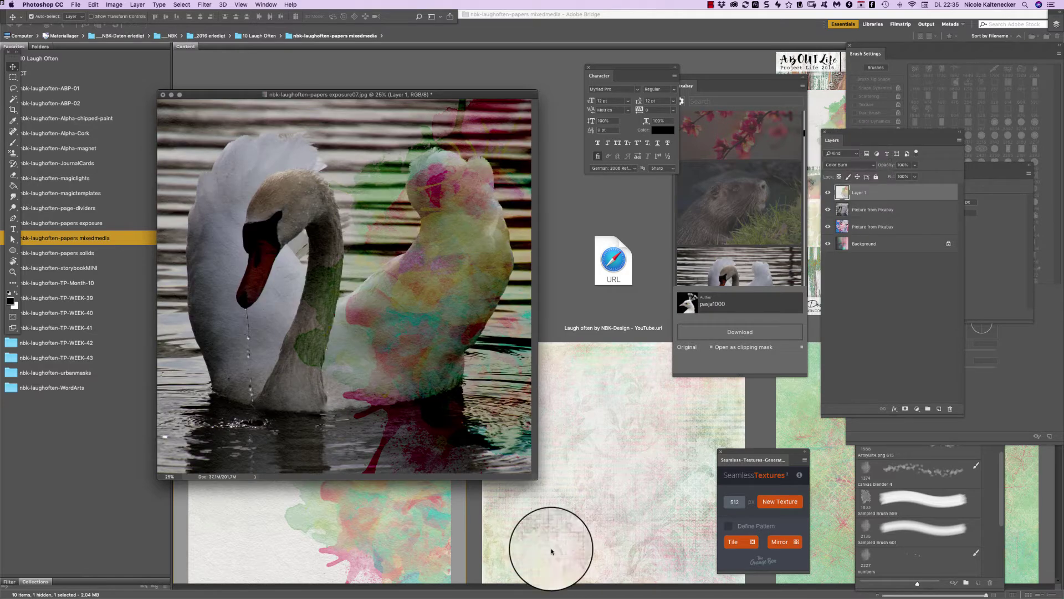
pyautogui.moveTo(538, 480); pyautogui.dragTo(593, 570)
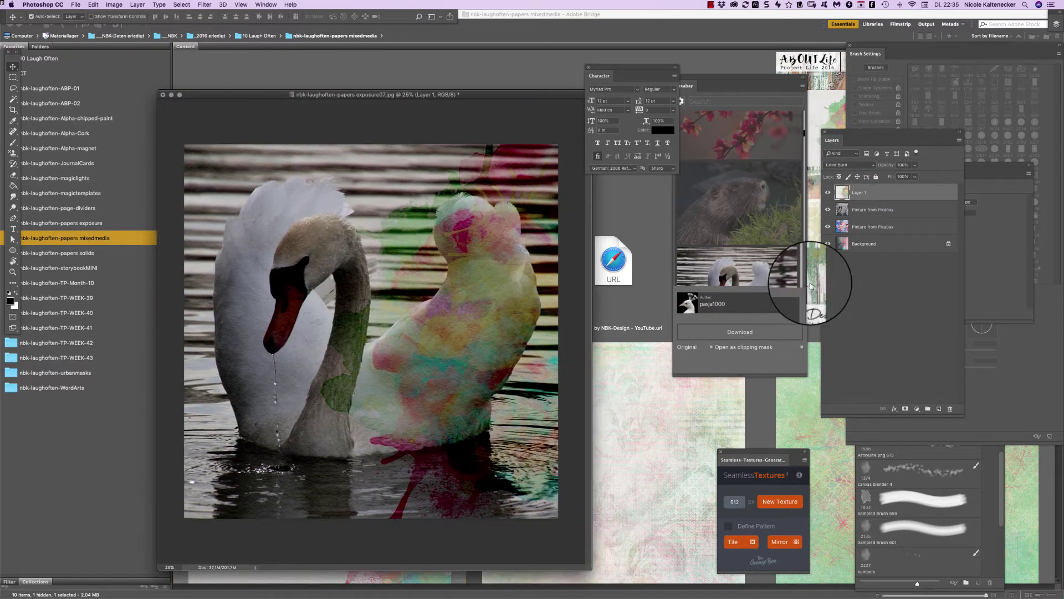
pyautogui.click(848, 164)
pyautogui.click(854, 173)
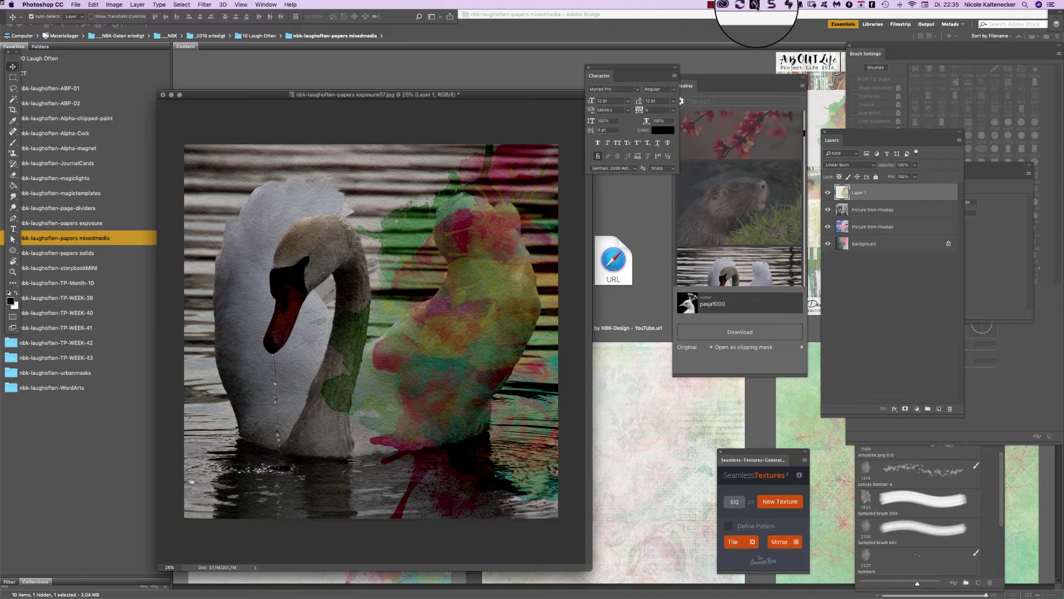
pyautogui.click(849, 164)
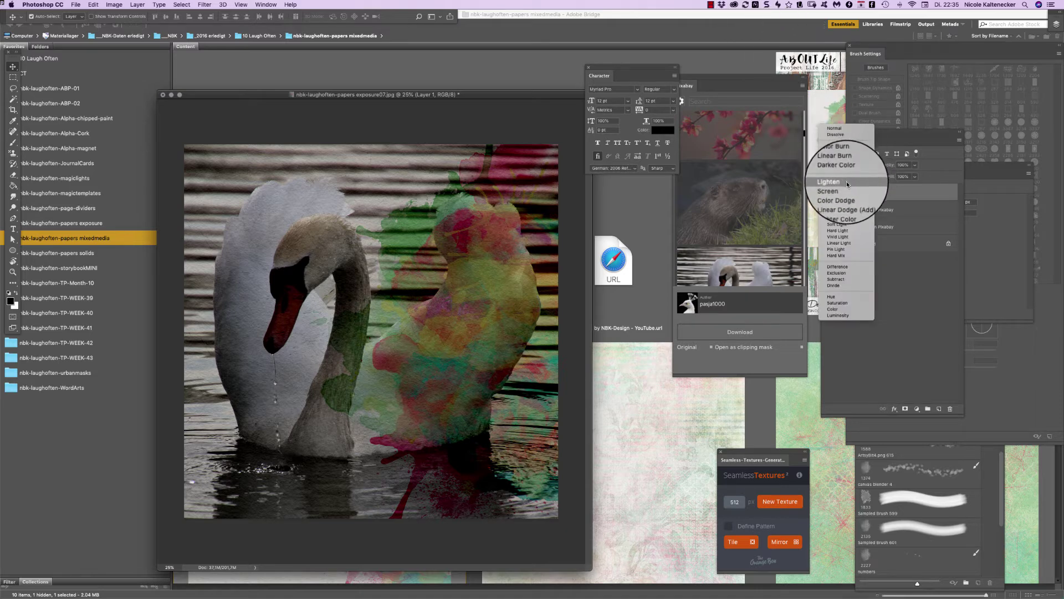
pyautogui.click(847, 183)
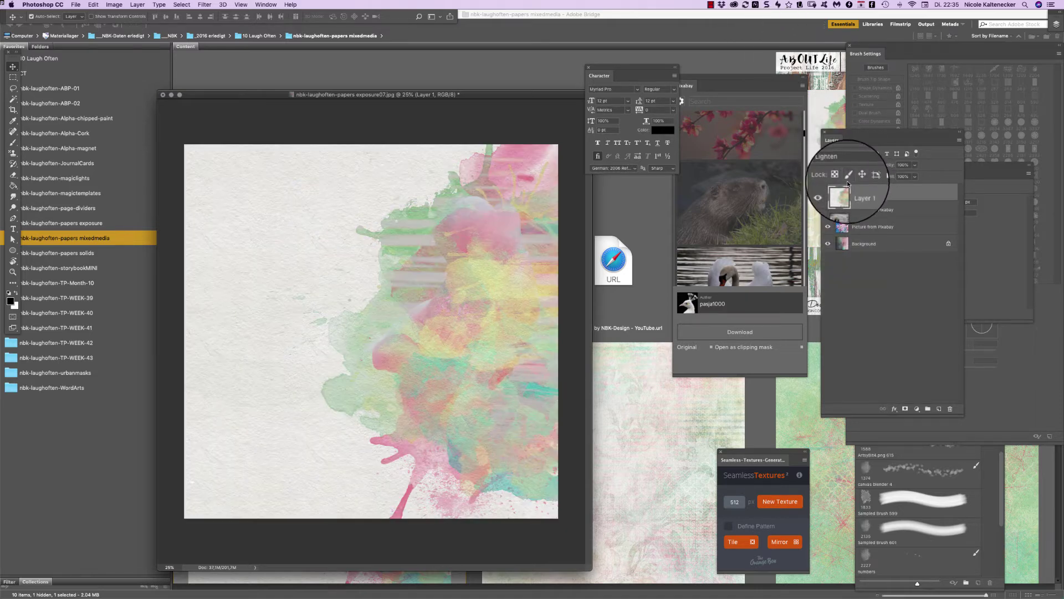
pyautogui.click(847, 164)
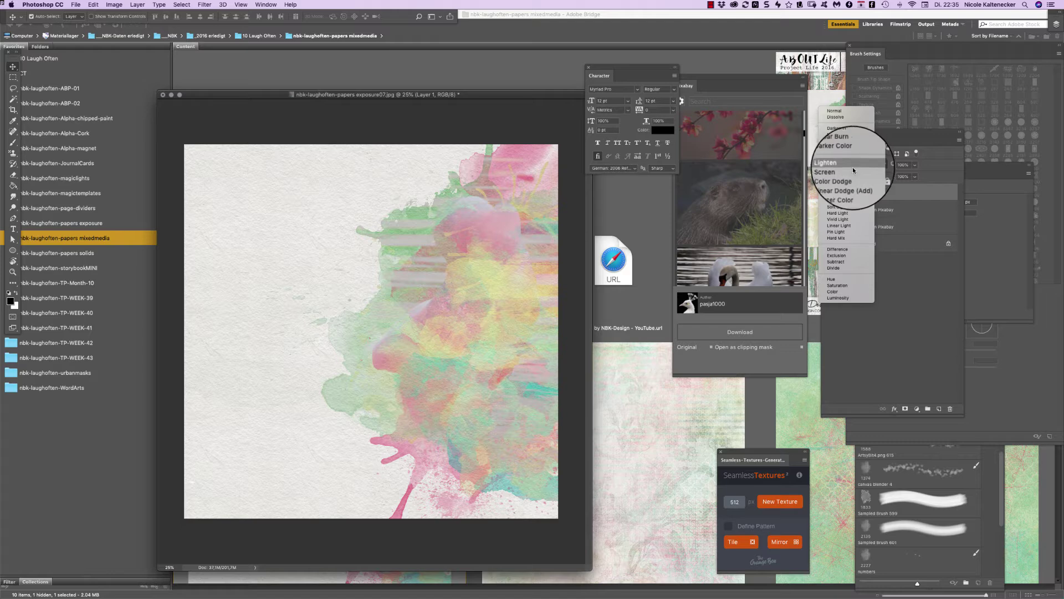
pyautogui.click(857, 201)
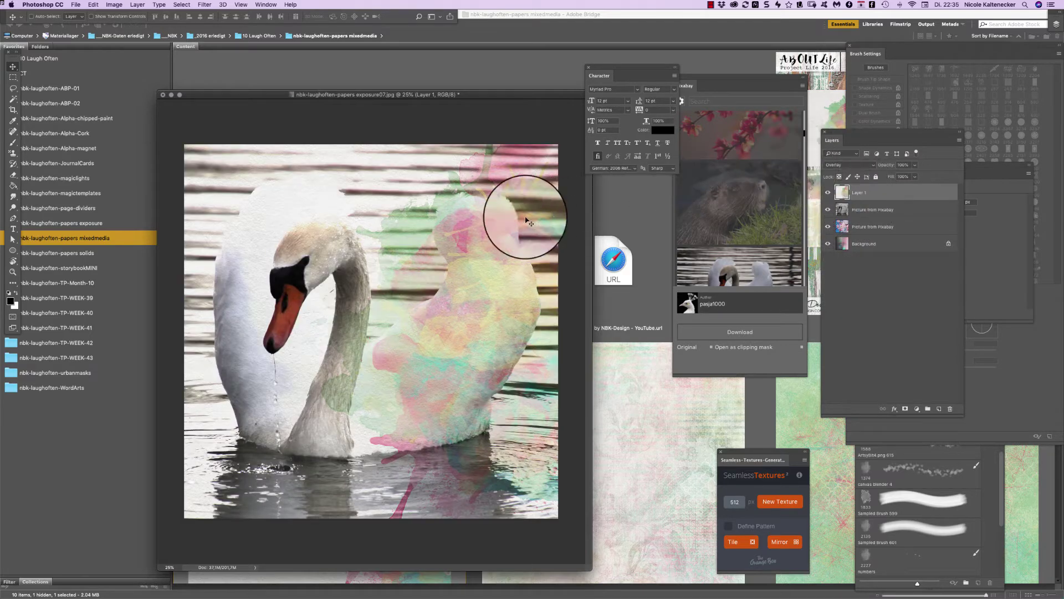
# - Rotate the mixedmedia01 paper layer so the watercolor splash covers the swan's head, and enlarge it to about 144%
pyautogui.press('super+t')
pyautogui.moveTo(506, 114); pyautogui.dragTo(275, 215)
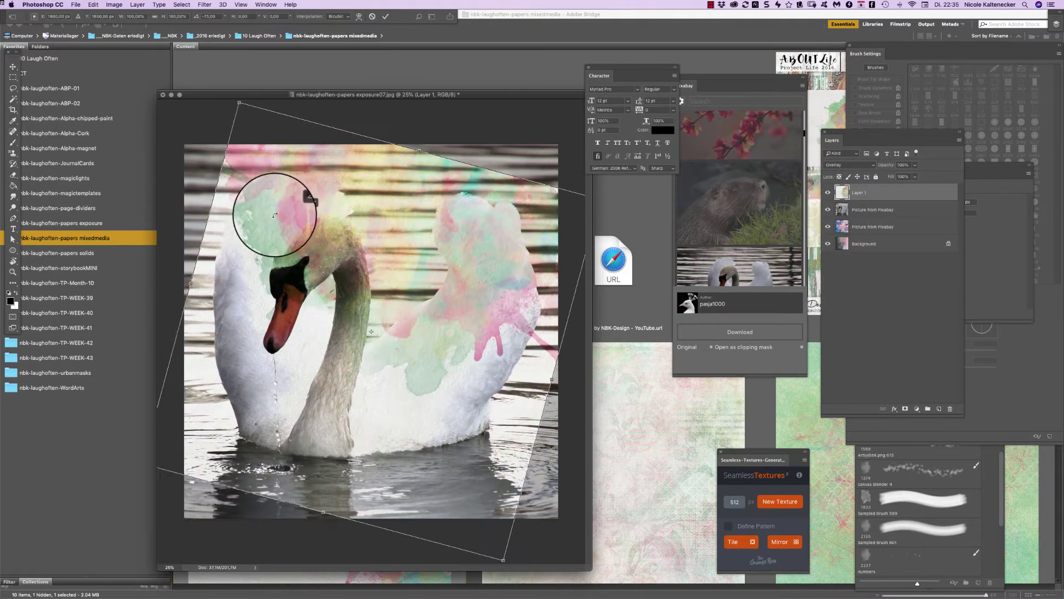
pyautogui.press('Return')
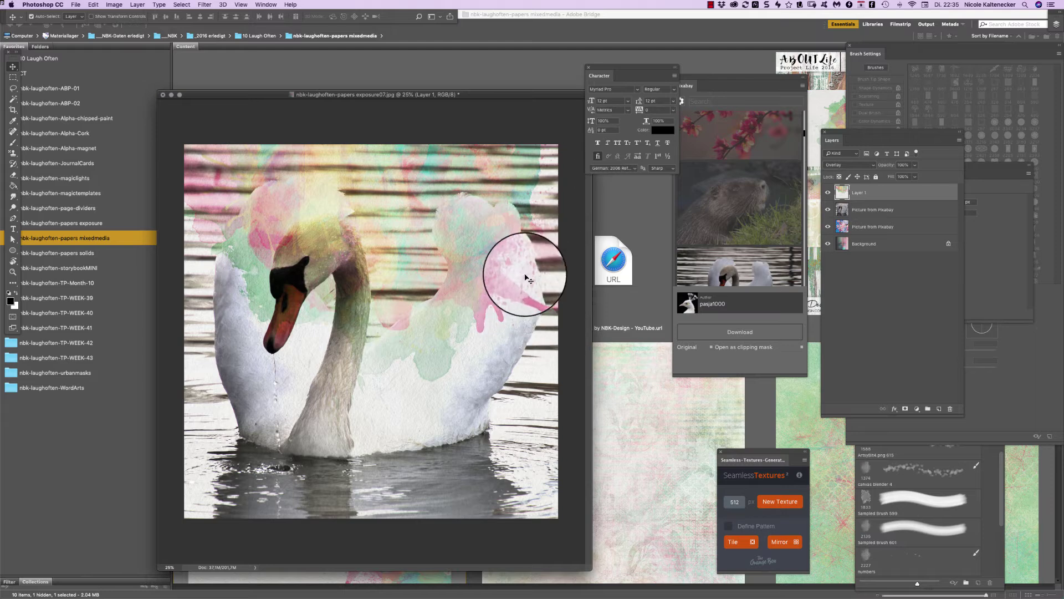
pyautogui.press('super+t')
pyautogui.moveTo(558, 519); pyautogui.dragTo(819, 577)
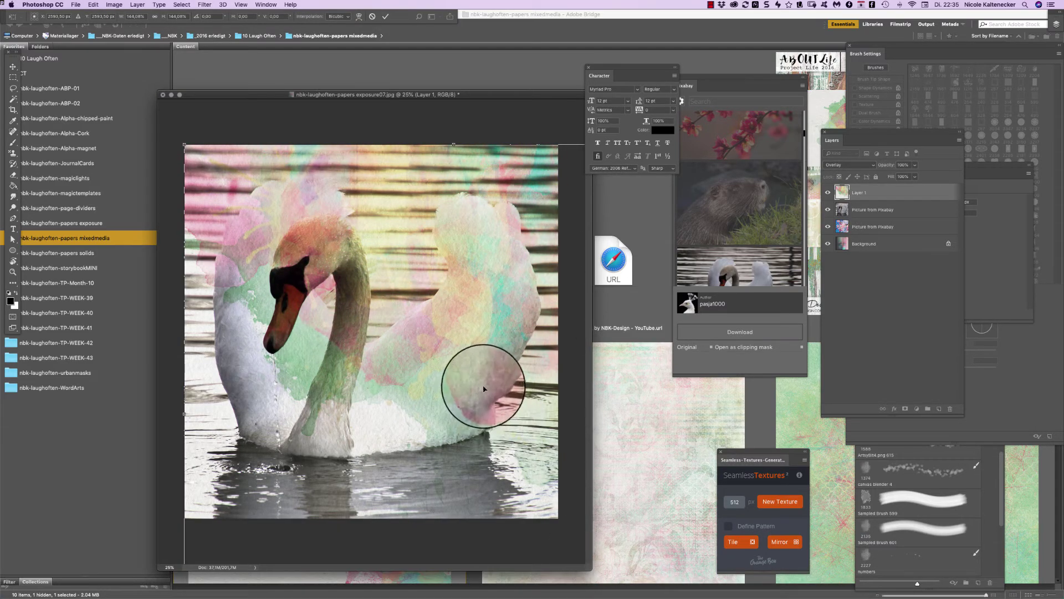
pyautogui.press('Return')
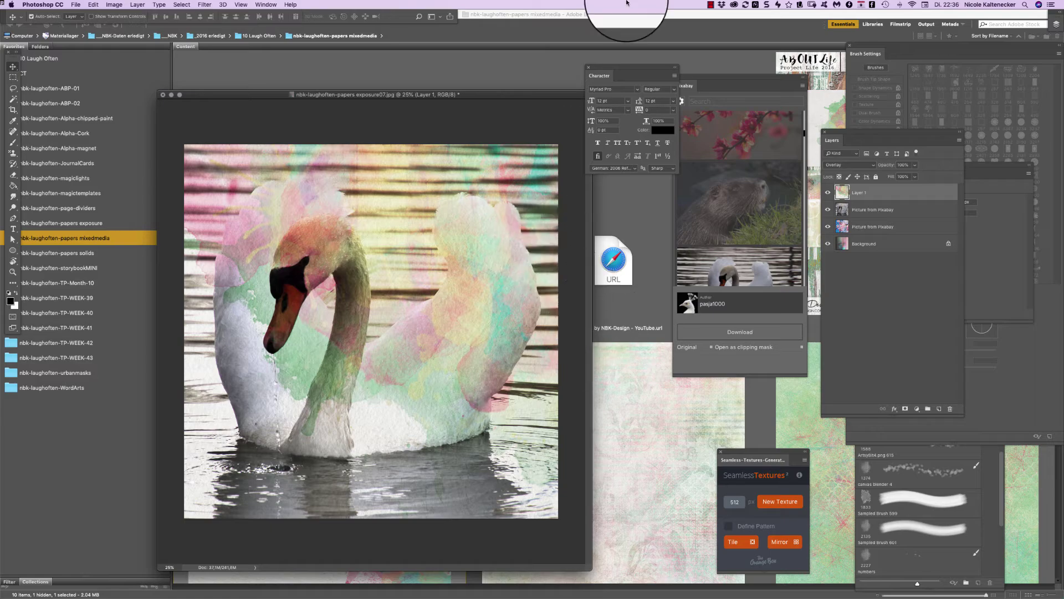
# - Open nbk-laughoften-papers mixedmedia05.jpg from Bridge and bring it into the swan document in place of the mixedmedia01 paper
pyautogui.click(607, 350)
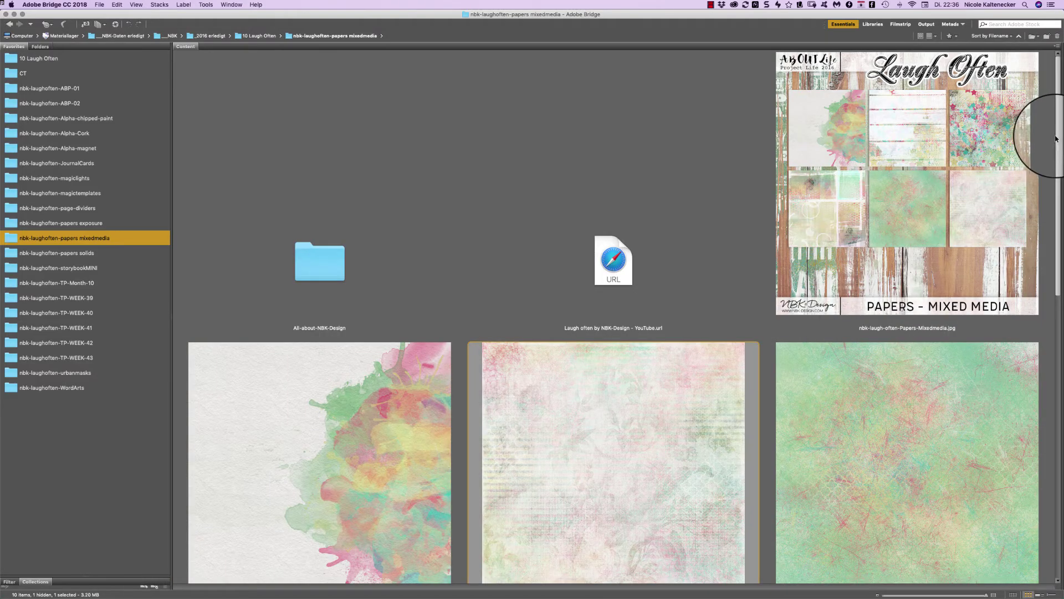
pyautogui.scroll(-10, 1042, 222)
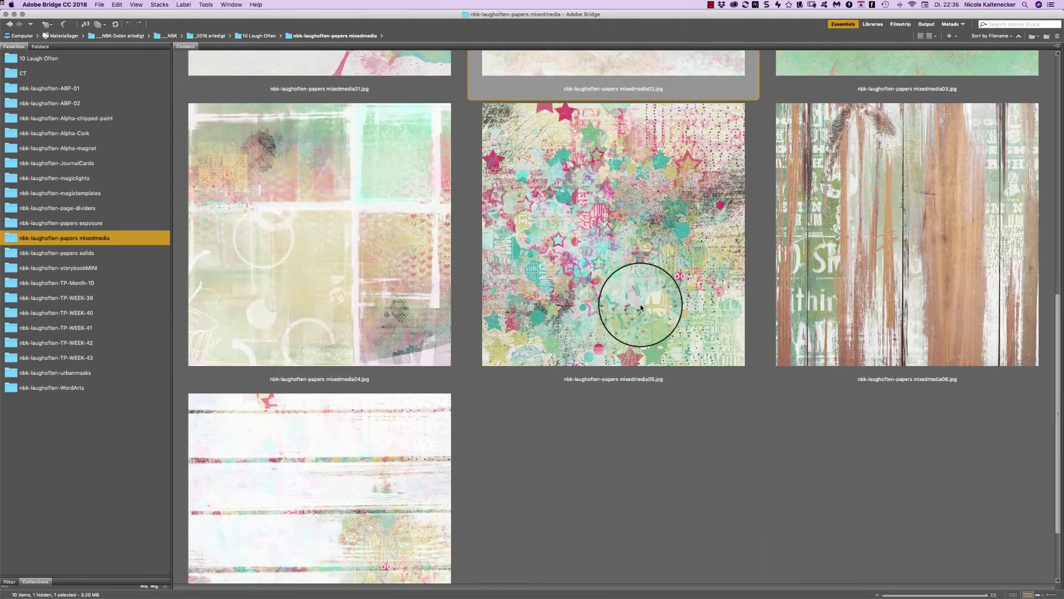
pyautogui.doubleClick(641, 307)
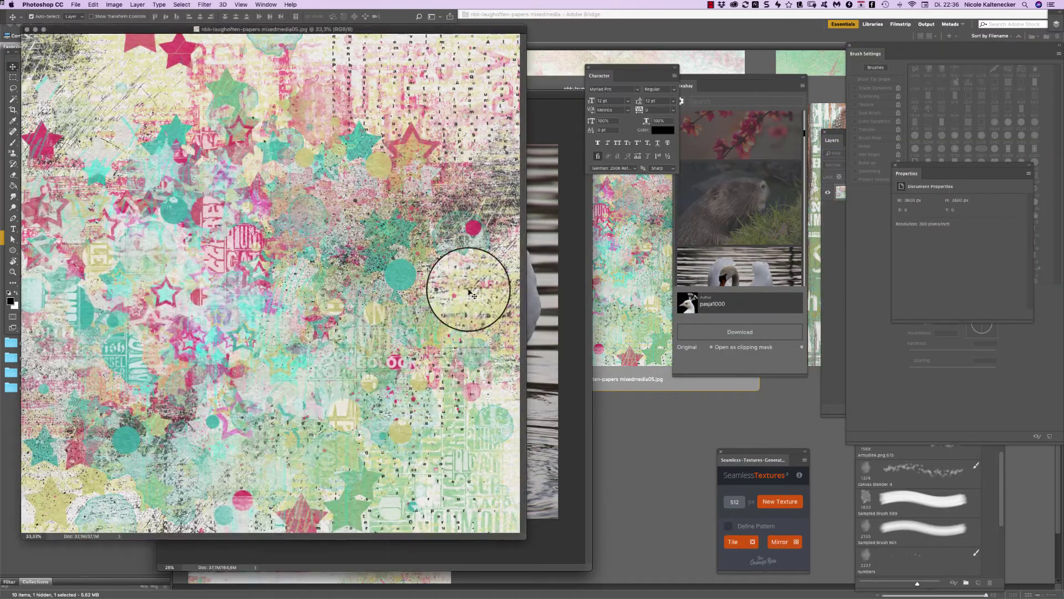
pyautogui.moveTo(469, 289)
pyautogui.mouseDown()
pyautogui.moveTo(487, 278)
pyautogui.moveTo(482, 288)
pyautogui.mouseUp()
pyautogui.click(843, 142)
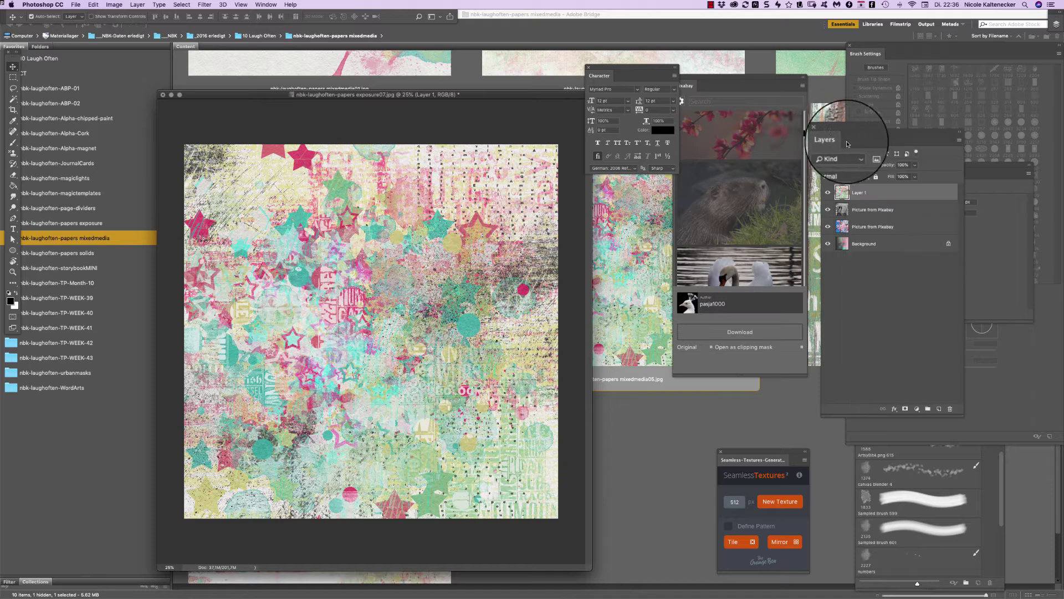
# - Try Color Burn on the mixedmedia05 paper layer, settle on Overlay, and reposition the document window
pyautogui.click(844, 164)
pyautogui.click(853, 185)
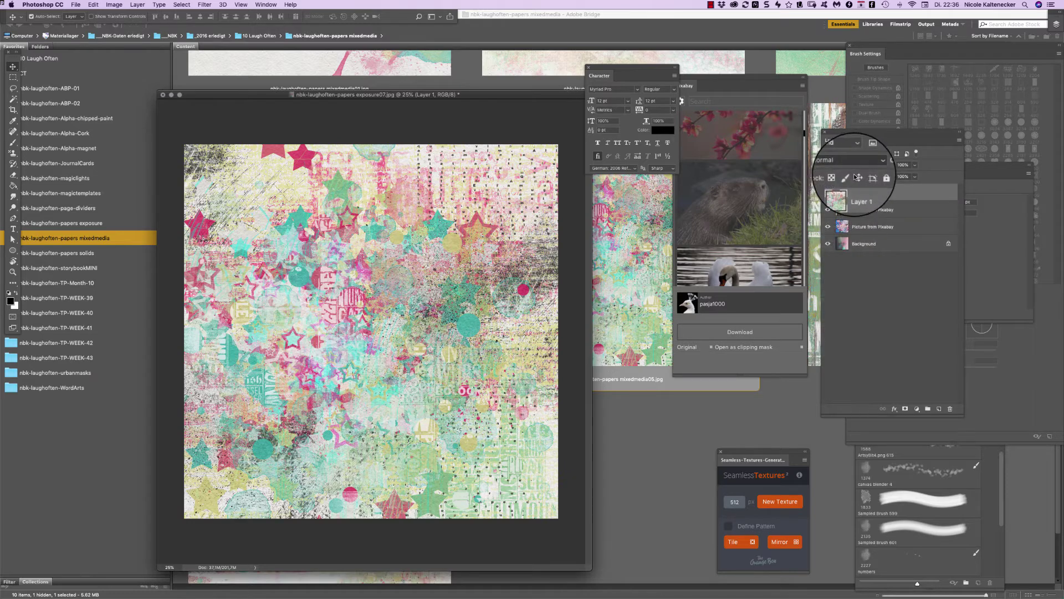
pyautogui.click(848, 164)
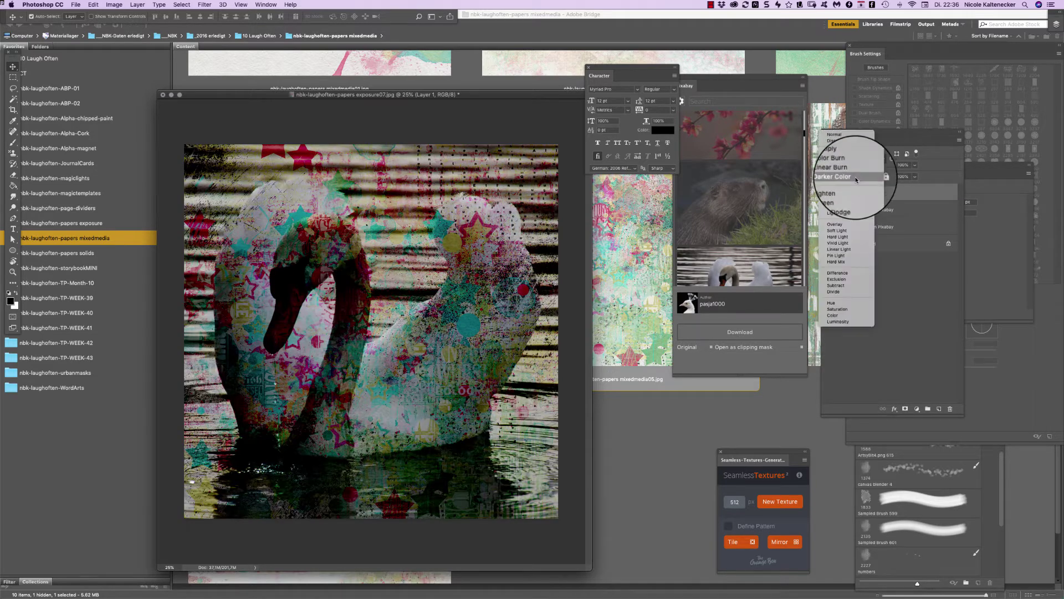
pyautogui.click(853, 228)
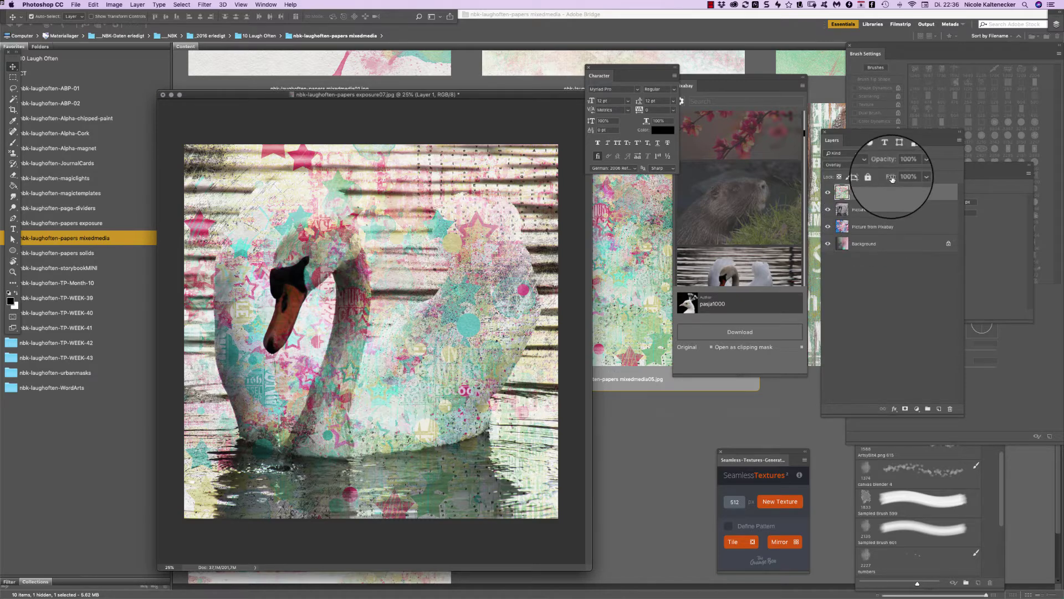
pyautogui.moveTo(448, 92); pyautogui.dragTo(479, 102)
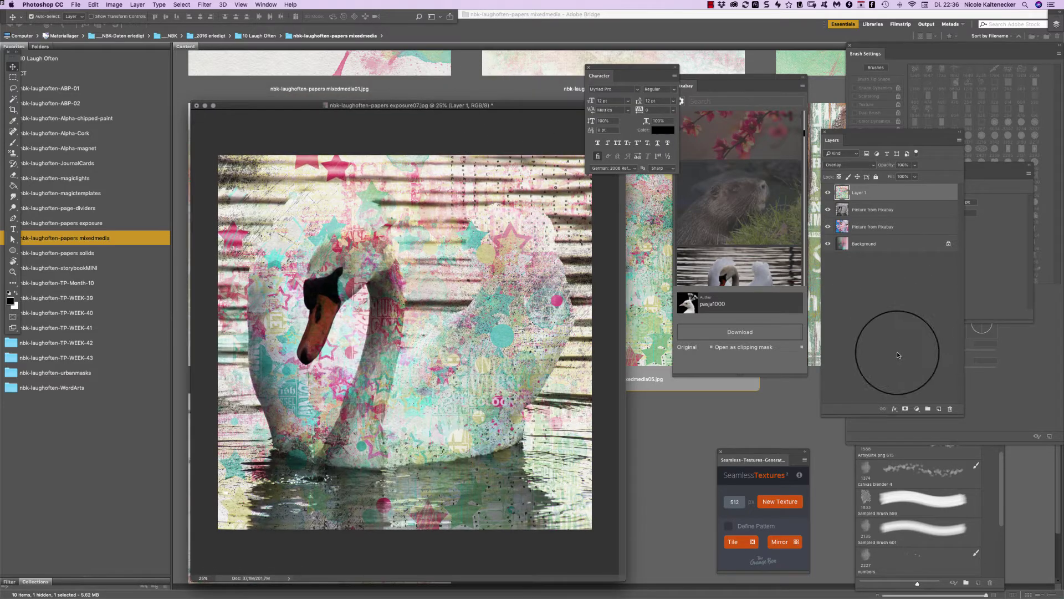
# - Add a blank mask to the paper layer and select the swan's head and neck on the photo layer with the Quick Selection tool
pyautogui.click(905, 409)
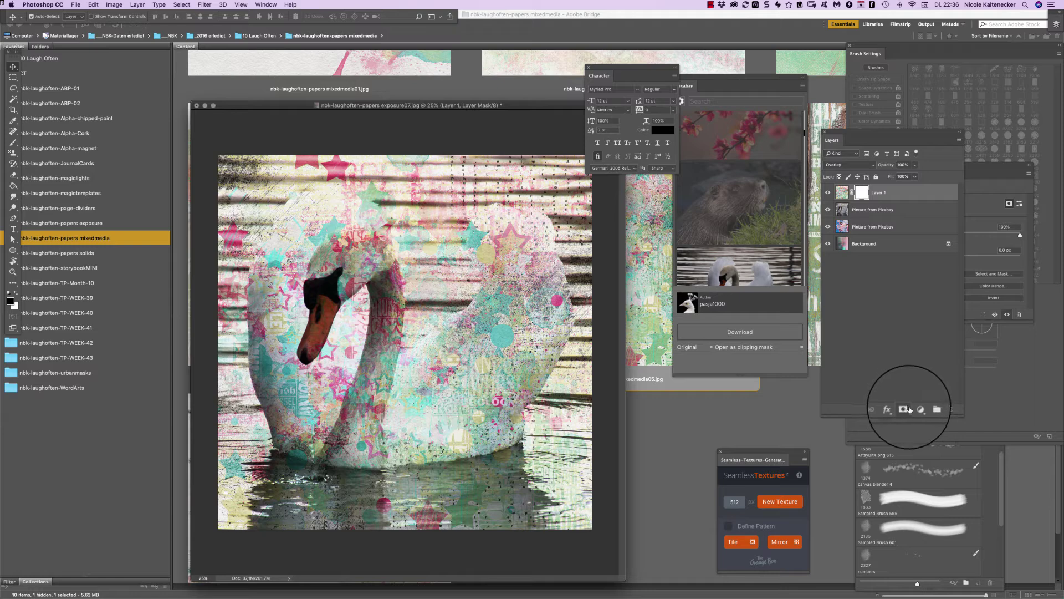
pyautogui.click(12, 88)
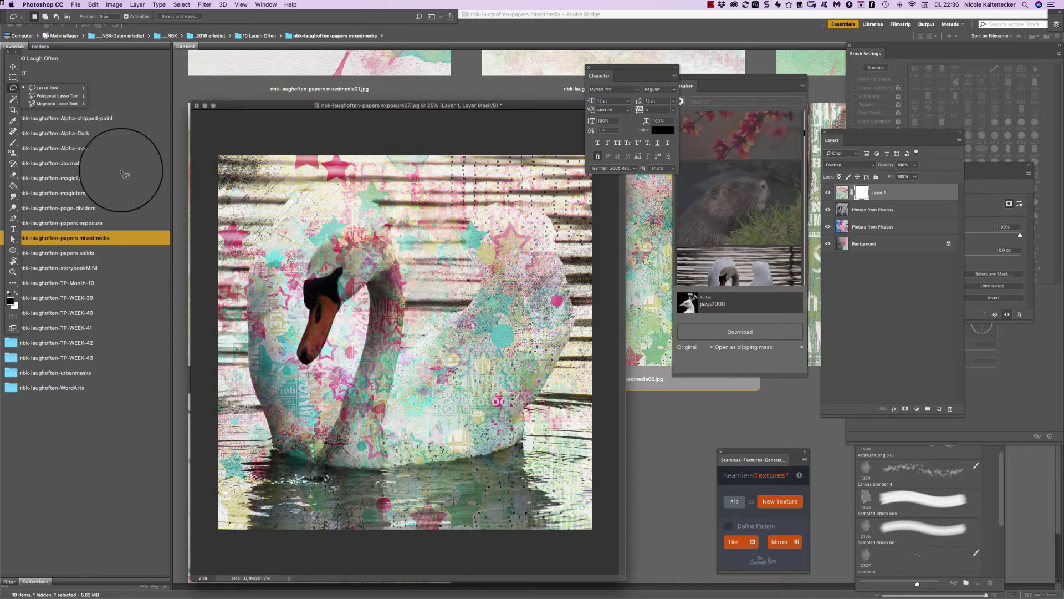
pyautogui.click(12, 95)
pyautogui.click(13, 98)
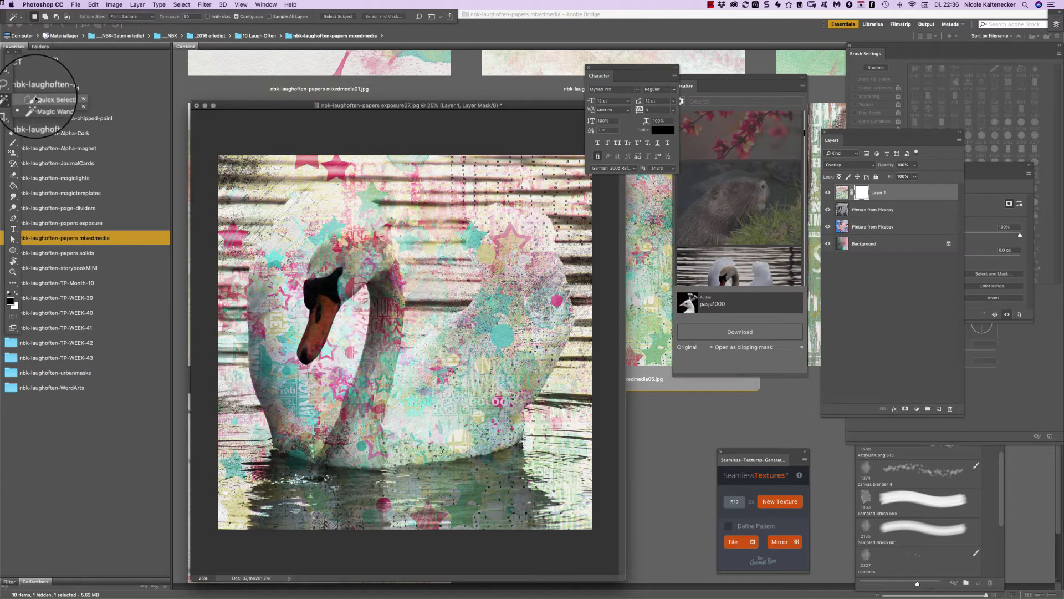
pyautogui.click(46, 99)
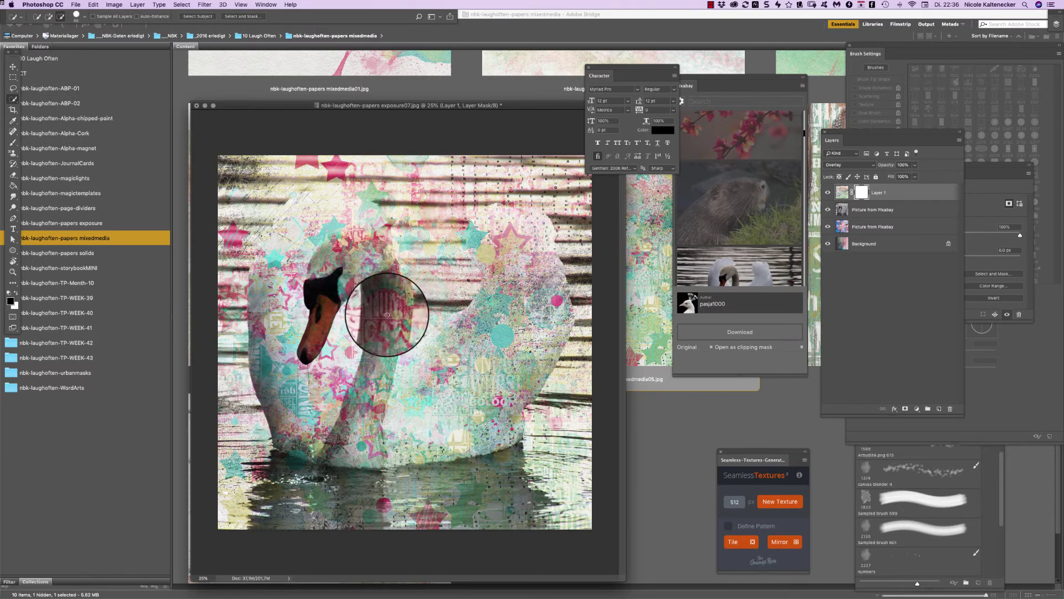
pyautogui.click(846, 209)
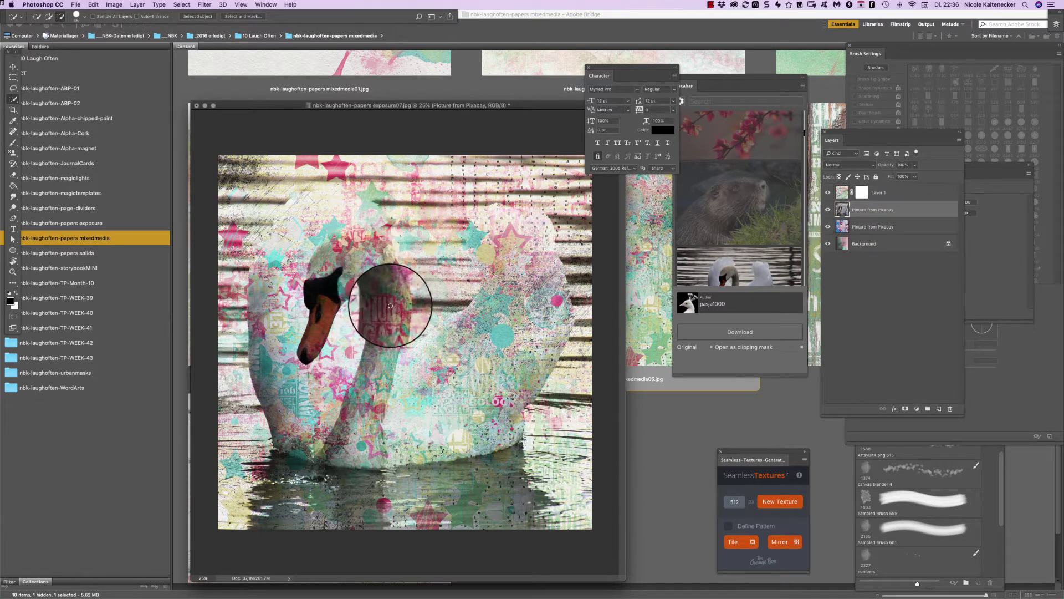
pyautogui.moveTo(387, 305)
pyautogui.mouseDown()
pyautogui.moveTo(380, 260)
pyautogui.moveTo(338, 256)
pyautogui.moveTo(342, 240)
pyautogui.moveTo(375, 241)
pyautogui.moveTo(339, 268)
pyautogui.moveTo(324, 305)
pyautogui.moveTo(384, 307)
pyautogui.moveTo(377, 369)
pyautogui.moveTo(380, 272)
pyautogui.moveTo(383, 337)
pyautogui.moveTo(392, 276)
pyautogui.moveTo(393, 289)
pyautogui.moveTo(386, 246)
pyautogui.moveTo(367, 230)
pyautogui.moveTo(392, 275)
pyautogui.moveTo(390, 346)
pyautogui.moveTo(379, 383)
pyautogui.moveTo(390, 310)
pyautogui.moveTo(338, 452)
pyautogui.moveTo(366, 344)
pyautogui.moveTo(400, 320)
pyautogui.moveTo(391, 306)
pyautogui.moveTo(375, 380)
pyautogui.moveTo(387, 311)
pyautogui.moveTo(386, 321)
pyautogui.moveTo(372, 265)
pyautogui.moveTo(341, 256)
pyautogui.moveTo(390, 250)
pyautogui.moveTo(354, 234)
pyautogui.moveTo(327, 244)
pyautogui.moveTo(336, 228)
pyautogui.moveTo(335, 248)
pyautogui.moveTo(347, 230)
pyautogui.moveTo(373, 230)
pyautogui.moveTo(344, 232)
pyautogui.moveTo(377, 230)
pyautogui.moveTo(392, 247)
pyautogui.moveTo(399, 231)
pyautogui.moveTo(376, 231)
pyautogui.moveTo(307, 349)
pyautogui.moveTo(319, 327)
pyautogui.mouseUp()
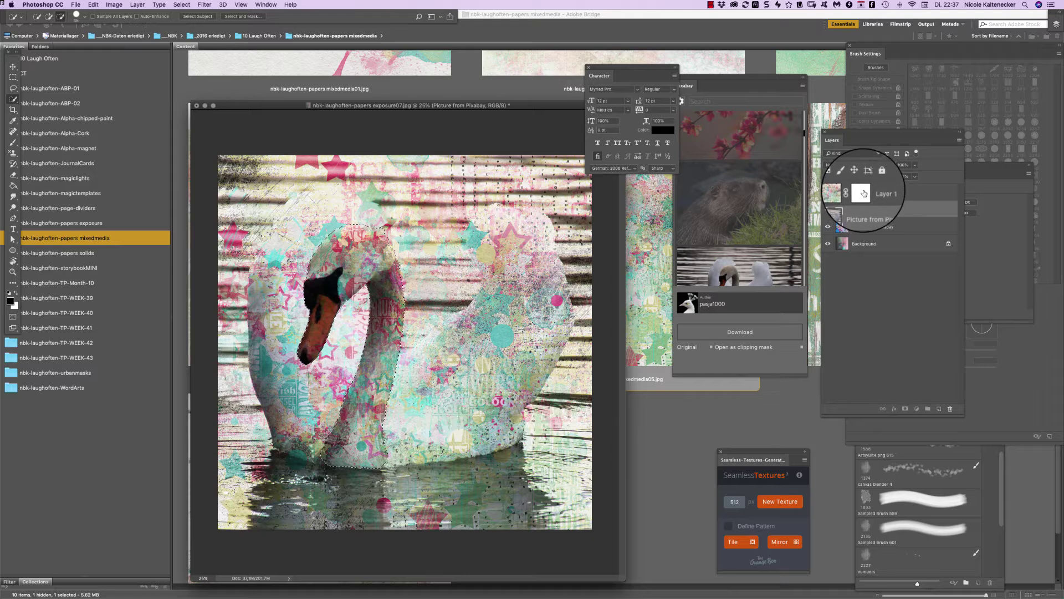
# - Delete the paper layer's blank mask and add a new mask from the selection to limit the paper to the swan's head and neck
pyautogui.rightClick(863, 193)
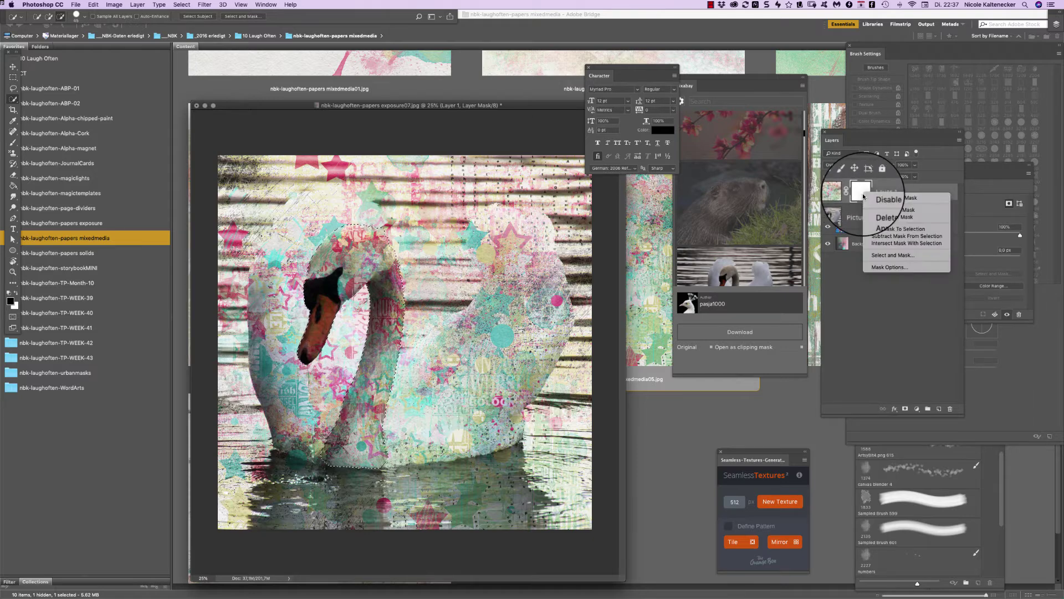
pyautogui.click(895, 219)
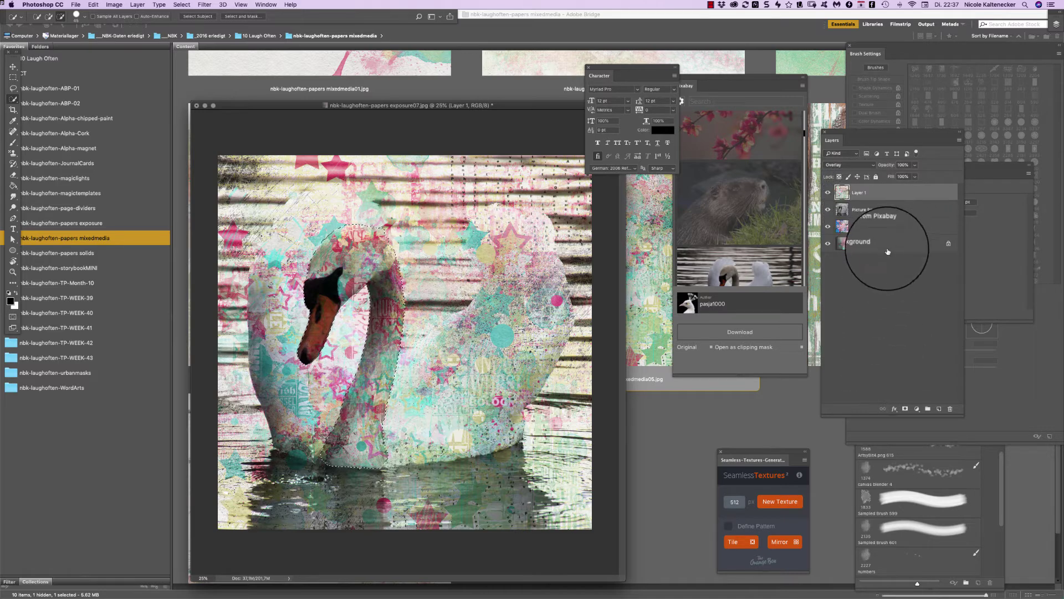
pyautogui.click(905, 410)
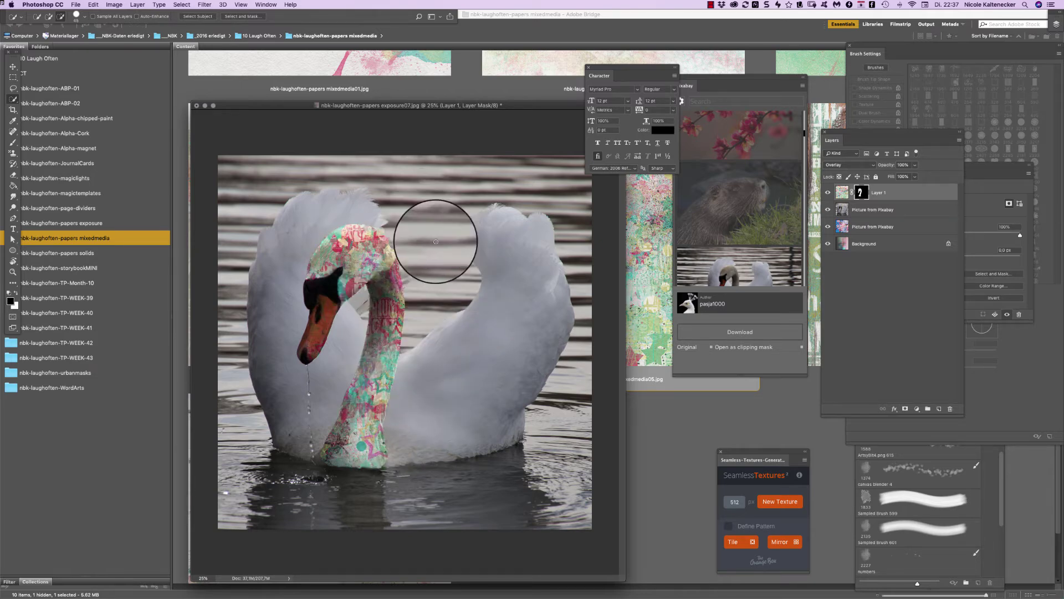
# - Move the swan document window up, switch to Bridge and look through the nbk-laughoften-papers solids folder
pyautogui.moveTo(514, 104); pyautogui.dragTo(500, 83)
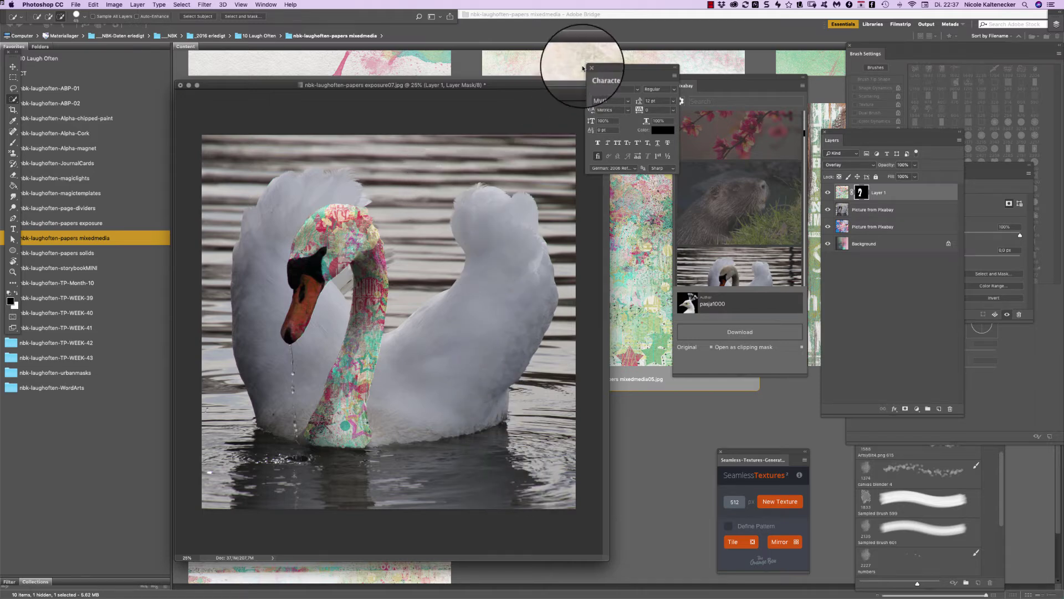
pyautogui.moveTo(517, 85); pyautogui.dragTo(506, 64)
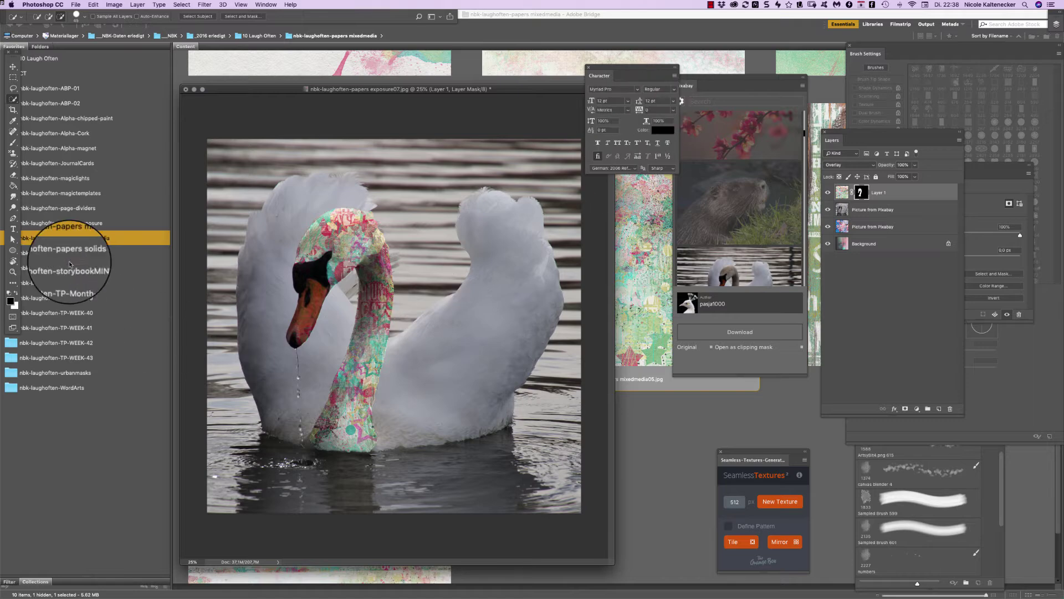
pyautogui.click(124, 268)
pyautogui.press('Down')
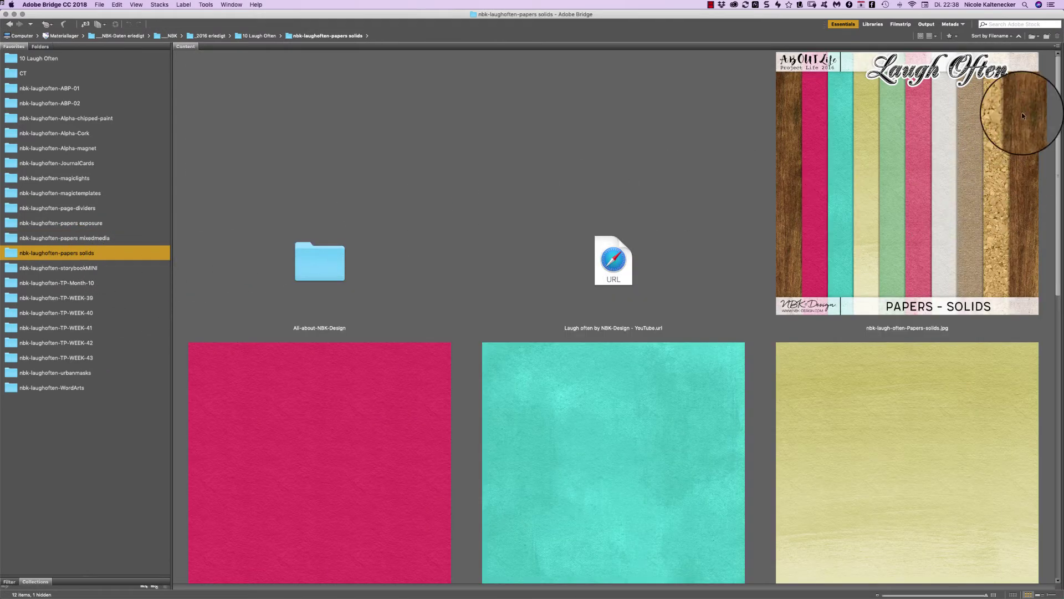
pyautogui.scroll(-4, 1022, 145)
pyautogui.scroll(-8, 1022, 145)
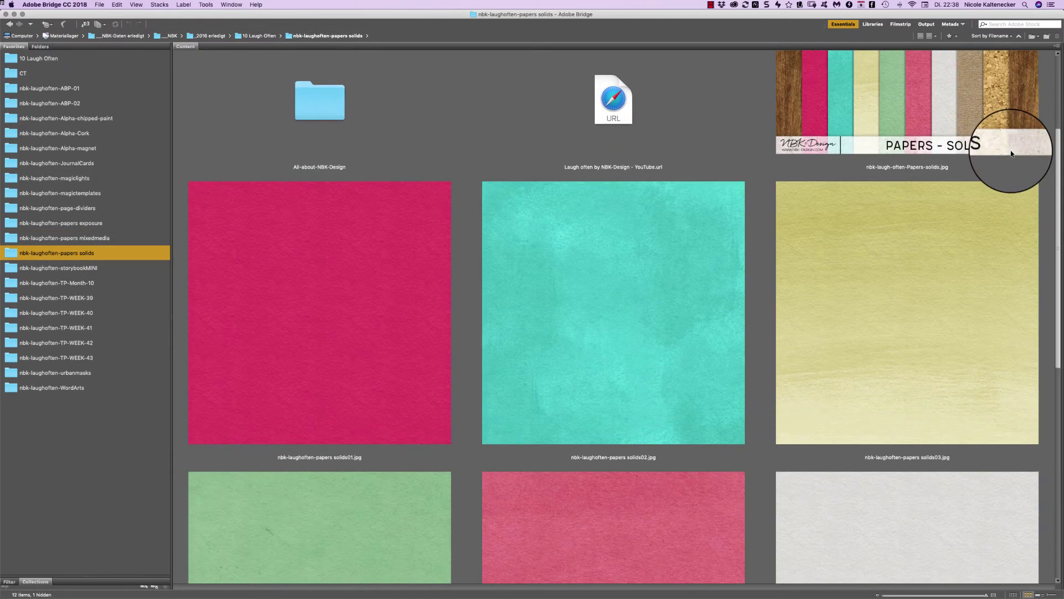
pyautogui.scroll(-11, 978, 221)
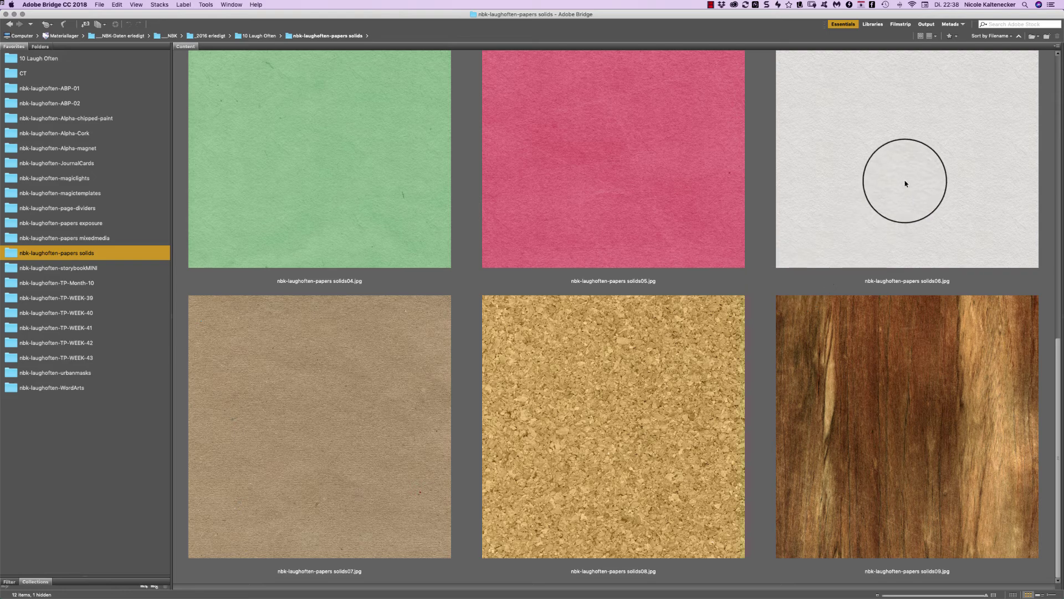
# - Open nbk-laughoften-papers solids07.jpg from Bridge and bring it into the swan document directly above the swan photo layer
pyautogui.doubleClick(366, 349)
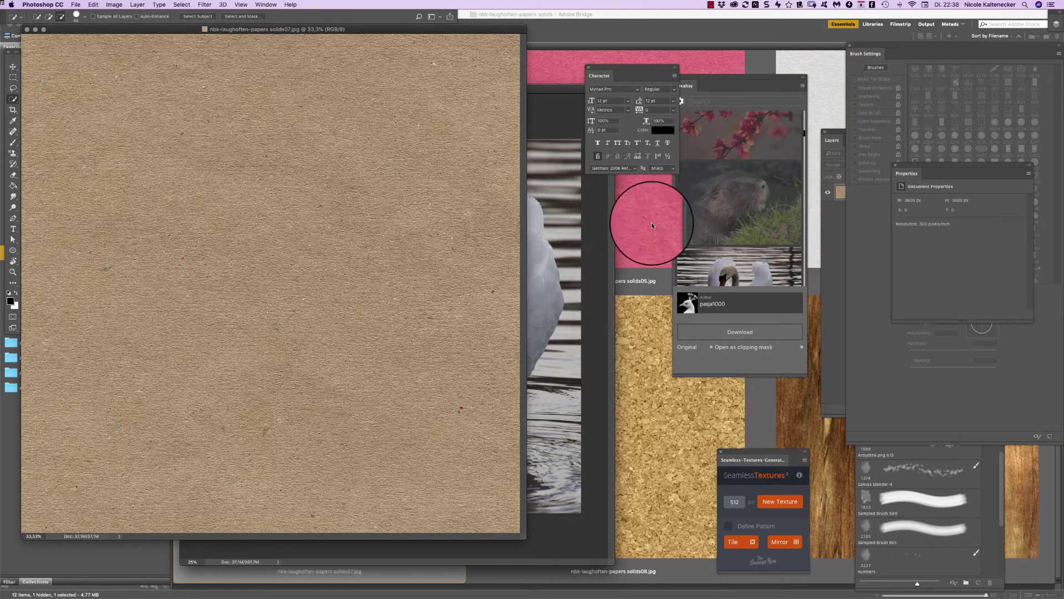
pyautogui.press('super+w')
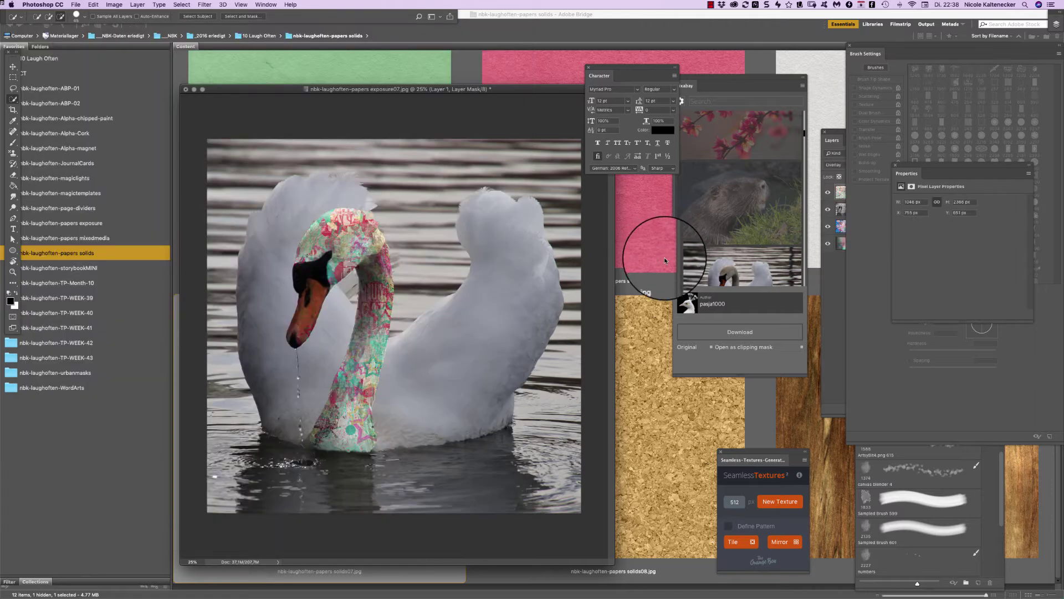
pyautogui.click(841, 208)
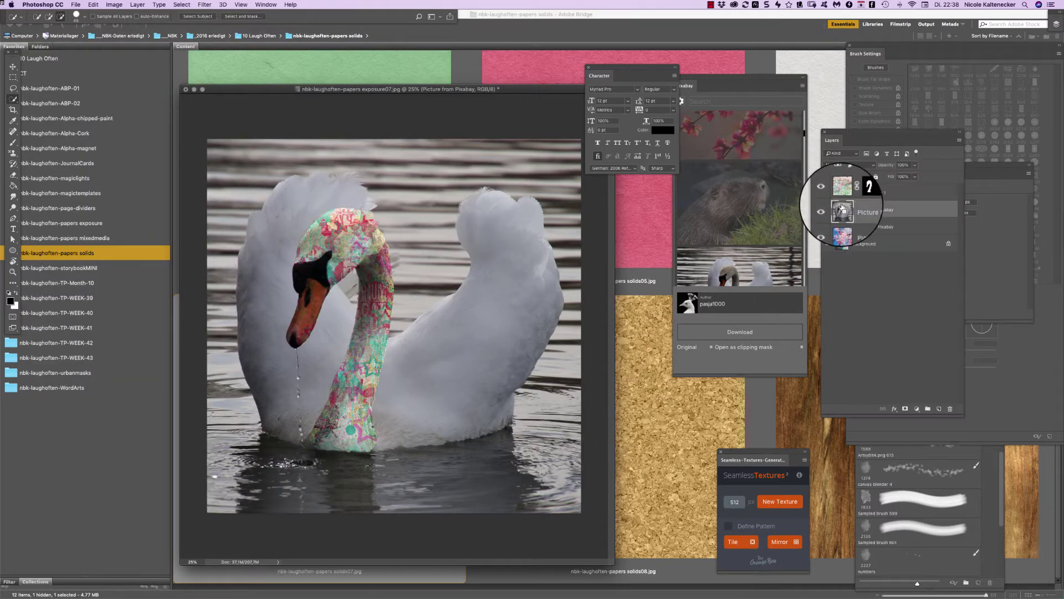
pyautogui.press('super+v')
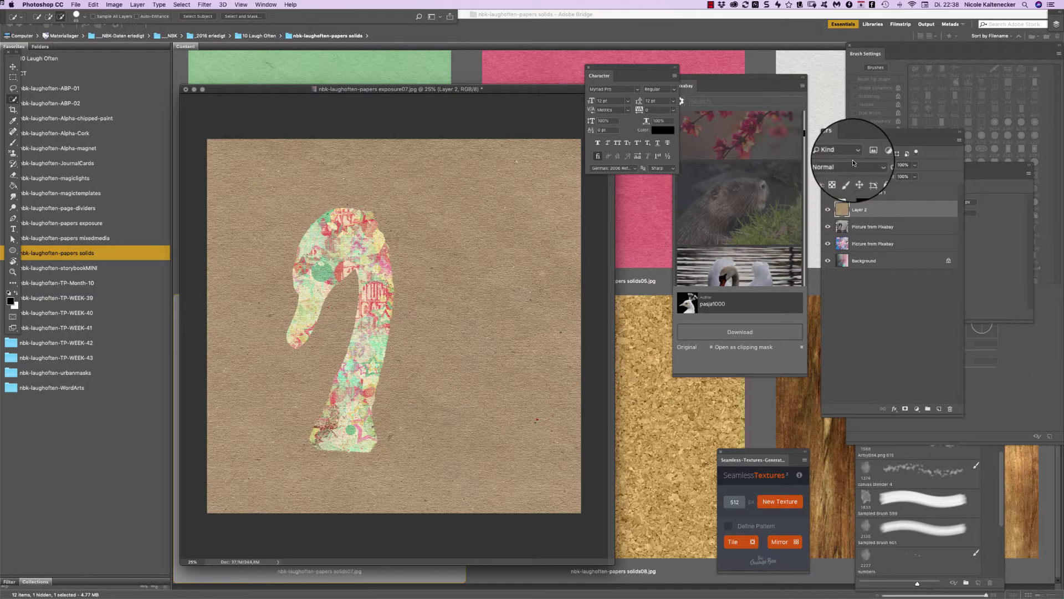
# - Try Overlay on the brown solids07 paper layer and settle on Soft Light as its blend mode
pyautogui.click(848, 165)
pyautogui.click(845, 253)
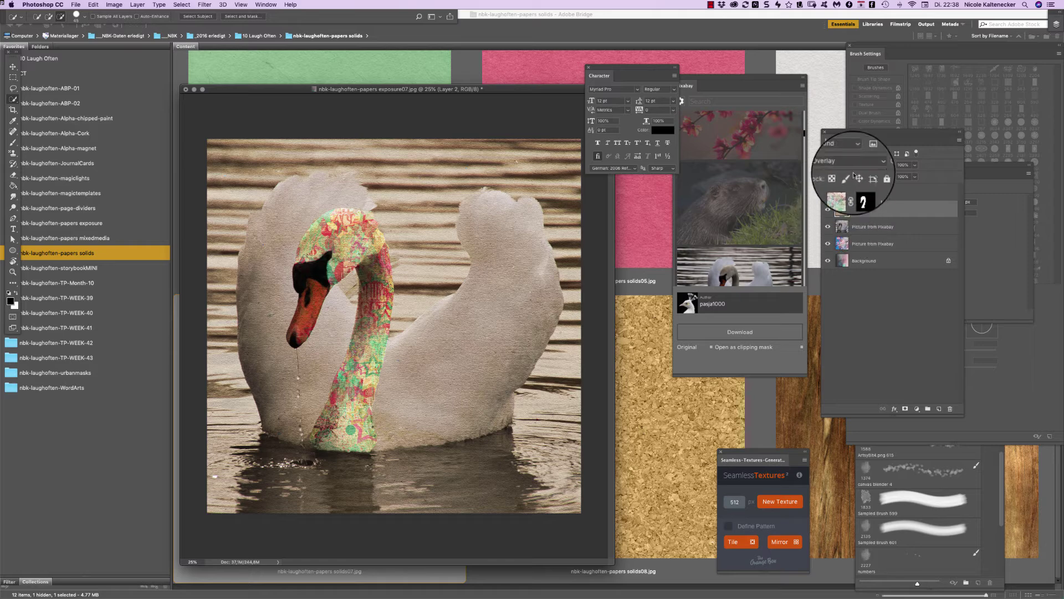
pyautogui.click(848, 166)
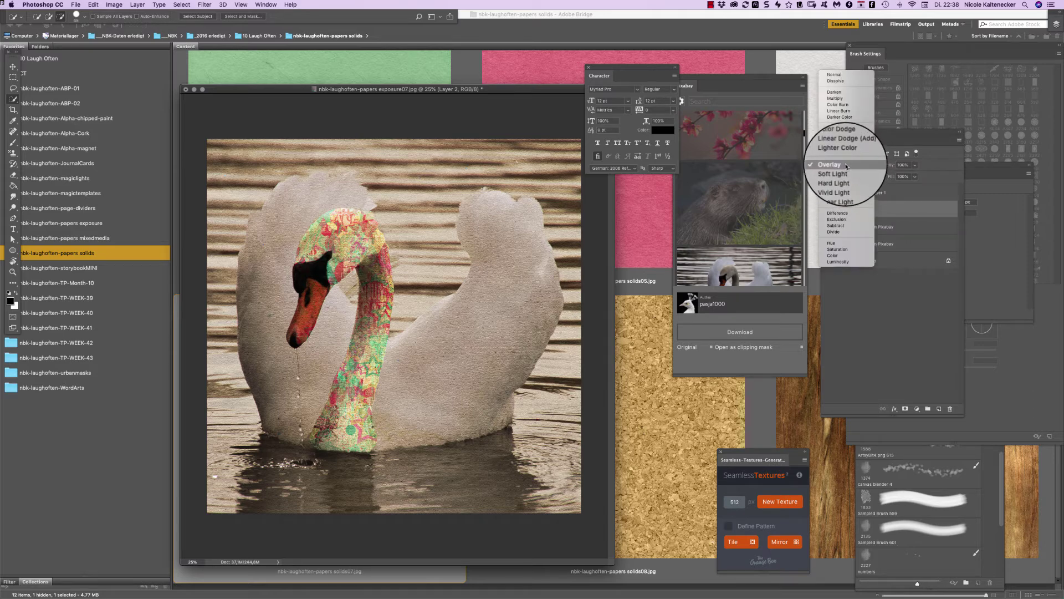
pyautogui.click(846, 172)
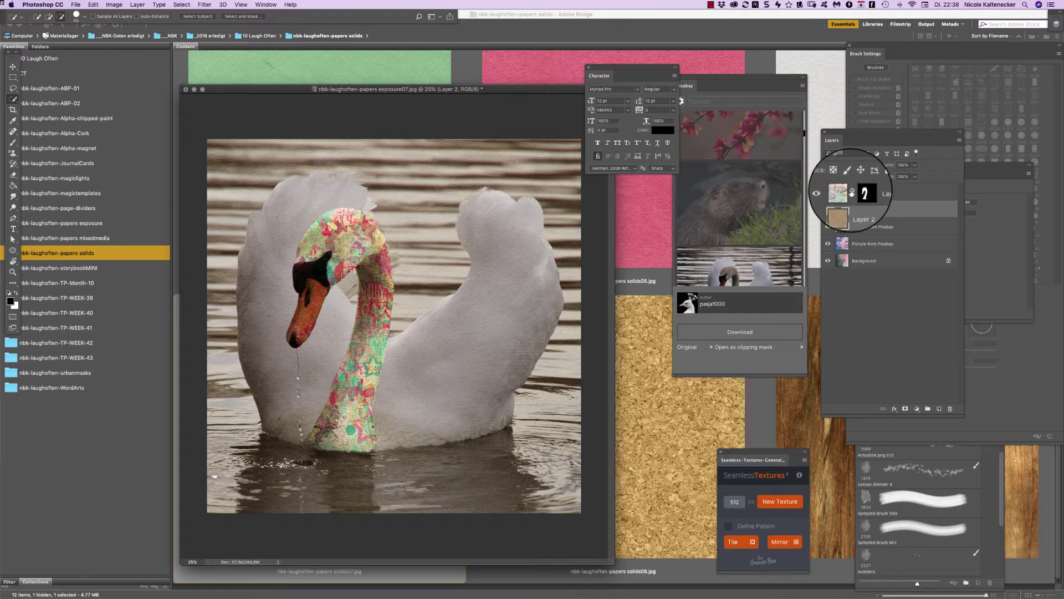
pyautogui.click(852, 167)
pyautogui.click(850, 159)
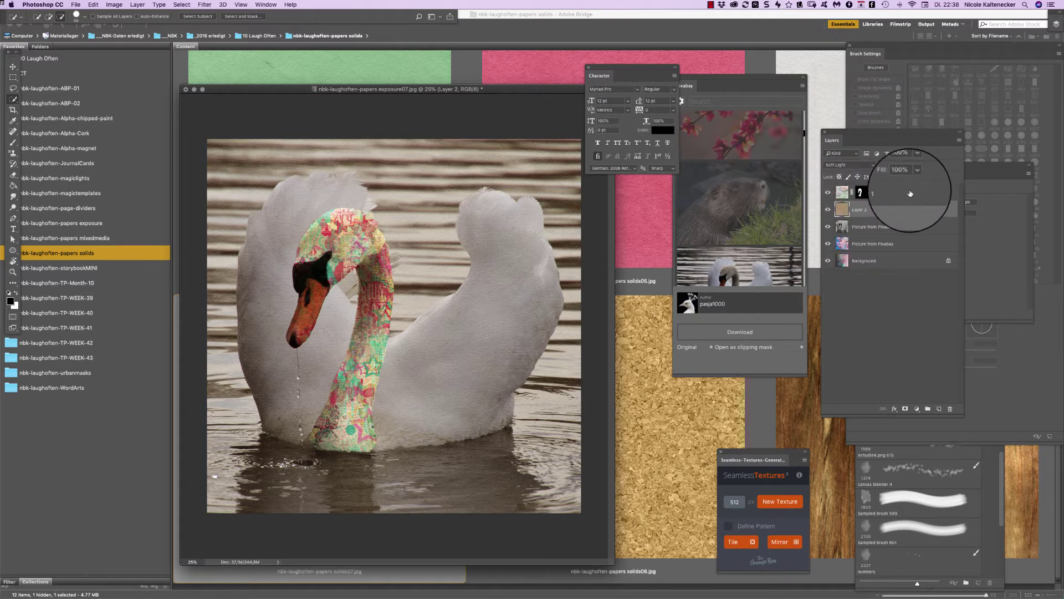
# - Try Soft Light, Color Burn, Divide and Subtract on the masked mixed media paper layer and settle on the Color blend mode
pyautogui.click(910, 194)
pyautogui.click(843, 167)
pyautogui.click(846, 165)
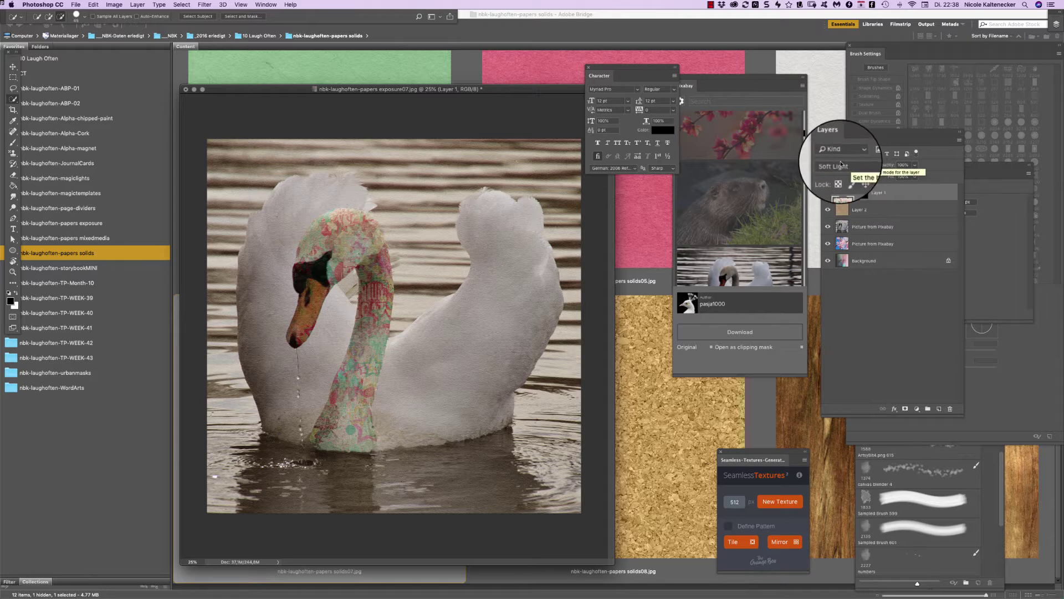
pyautogui.click(839, 165)
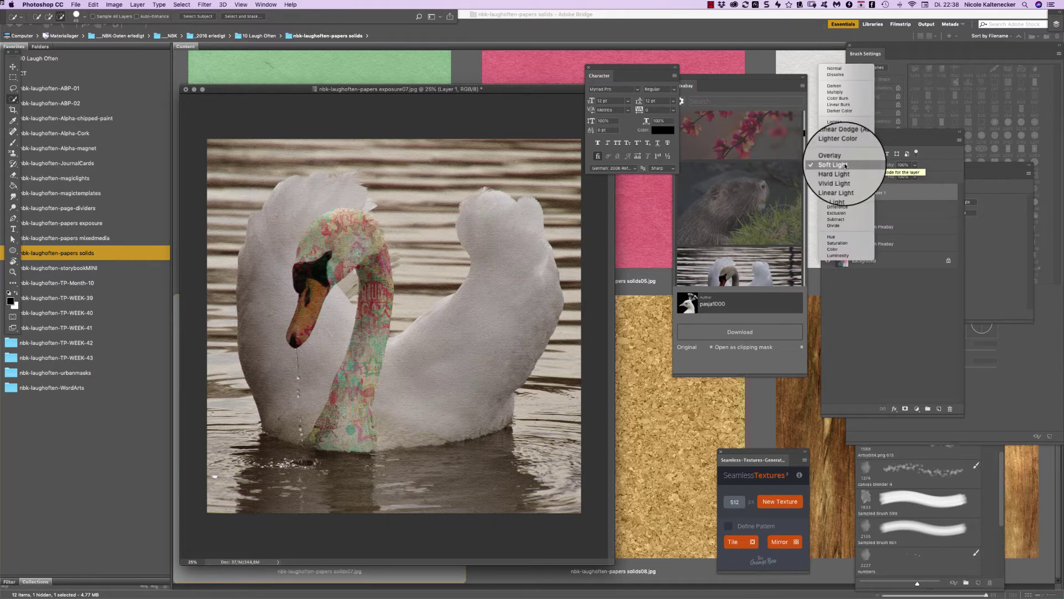
pyautogui.click(861, 101)
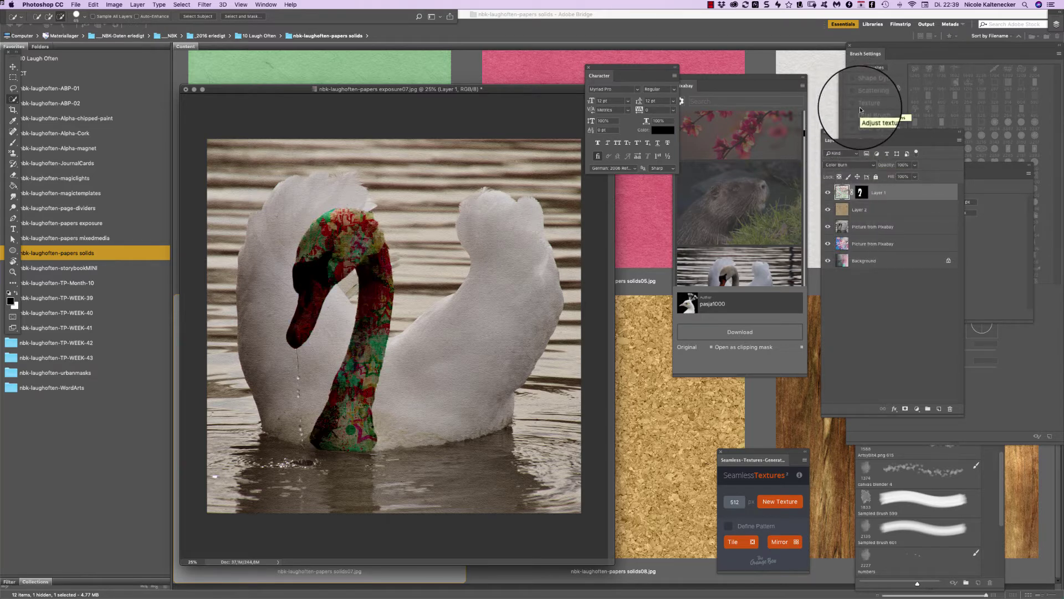
pyautogui.click(842, 164)
pyautogui.click(841, 158)
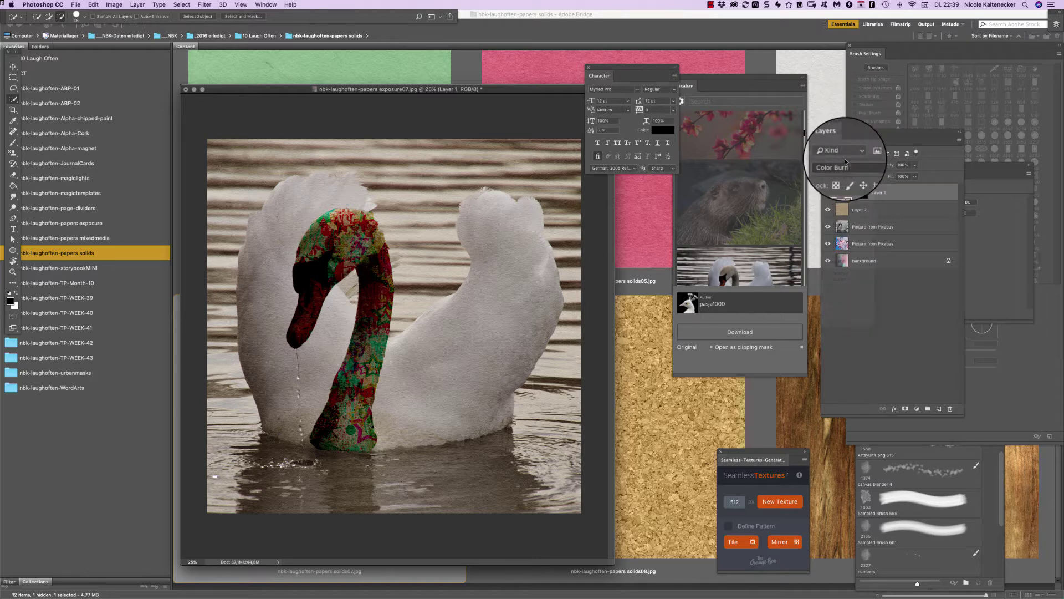
pyautogui.click(846, 165)
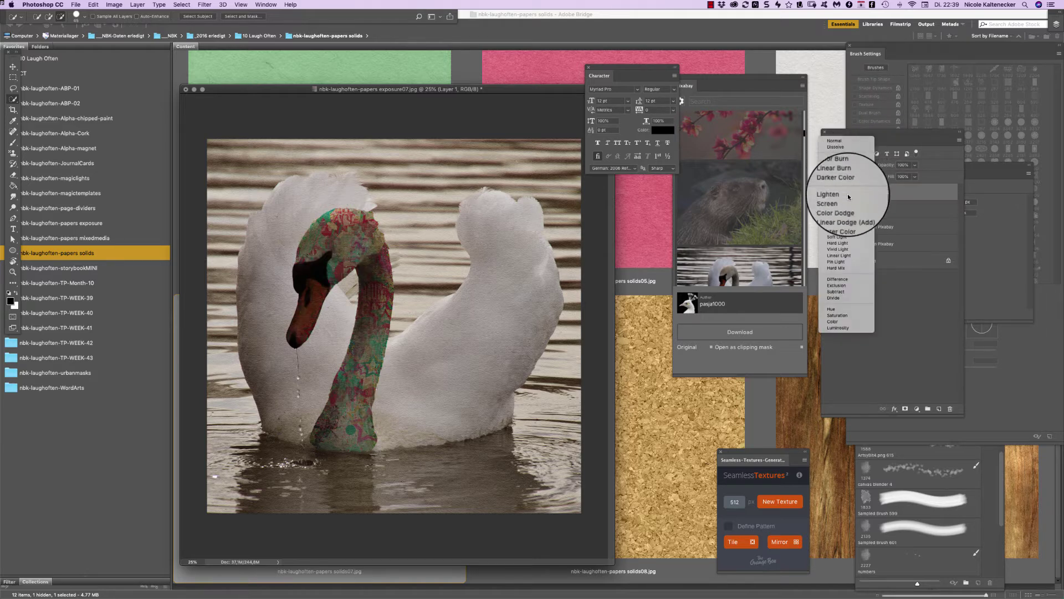
pyautogui.click(843, 297)
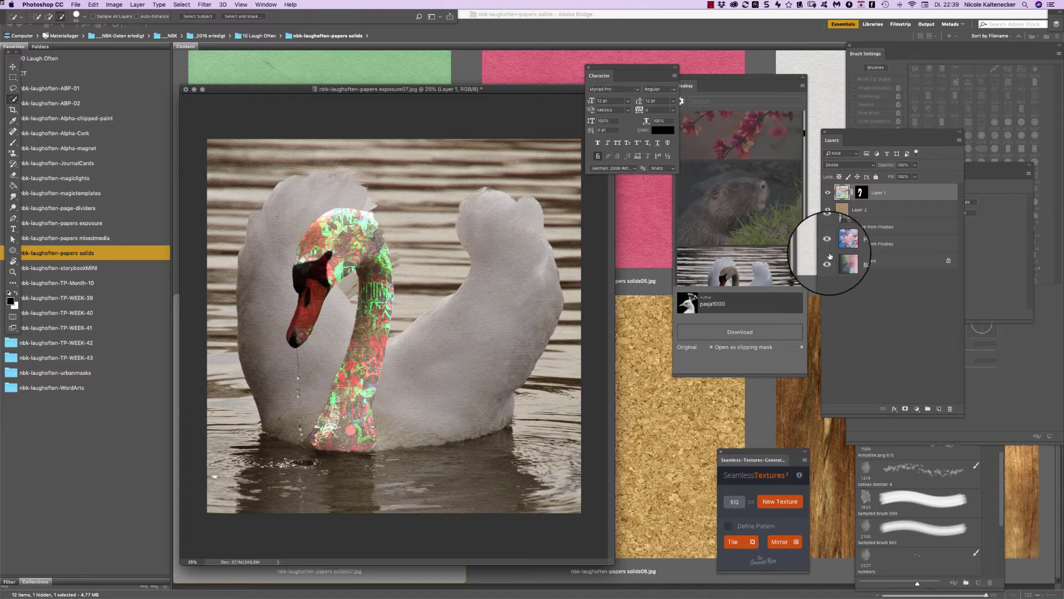
pyautogui.click(843, 165)
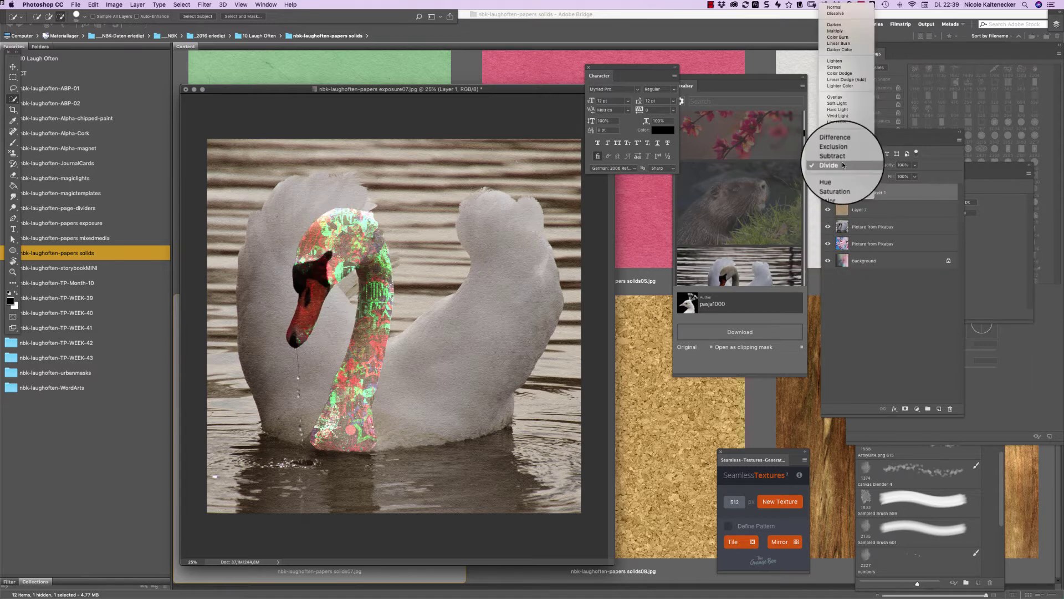
pyautogui.click(843, 155)
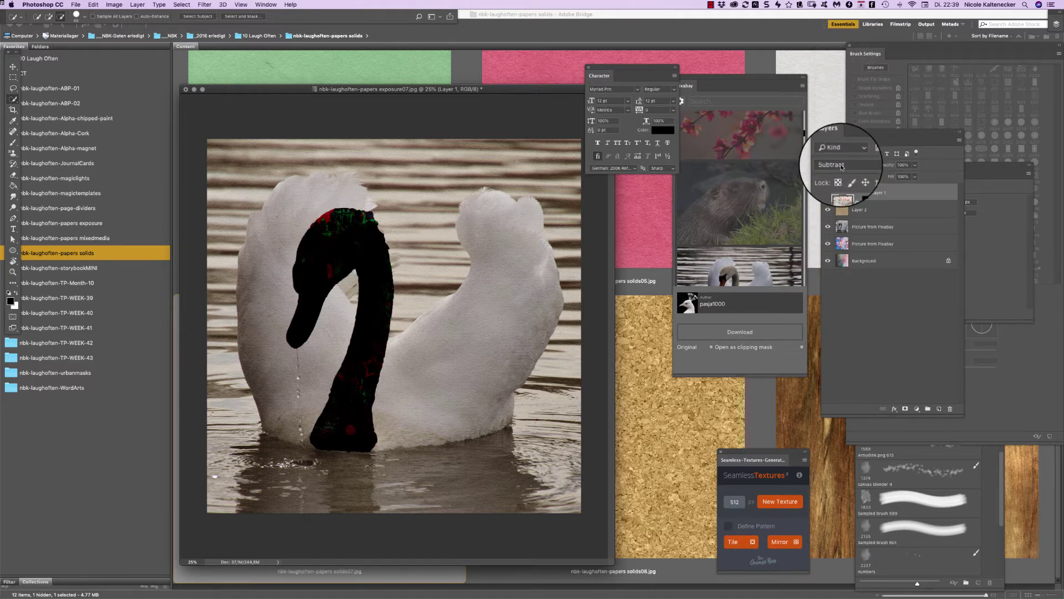
pyautogui.click(842, 166)
pyautogui.click(845, 196)
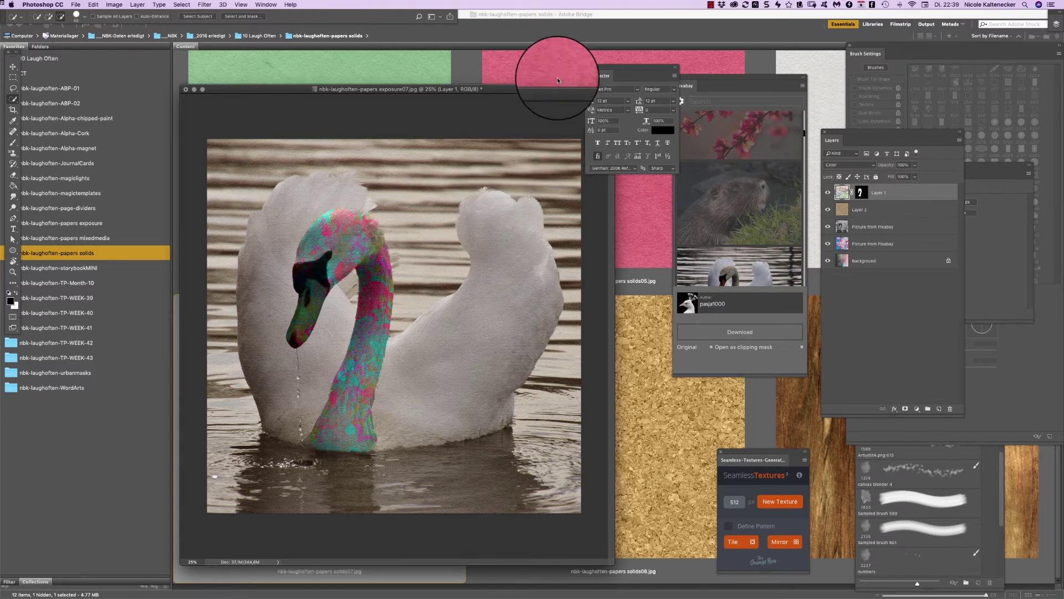
# - Reposition the swan document window, switch to Bridge and examine the page templates in the nbk-laughoften-storybookMINI folder
pyautogui.moveTo(509, 91); pyautogui.dragTo(534, 62)
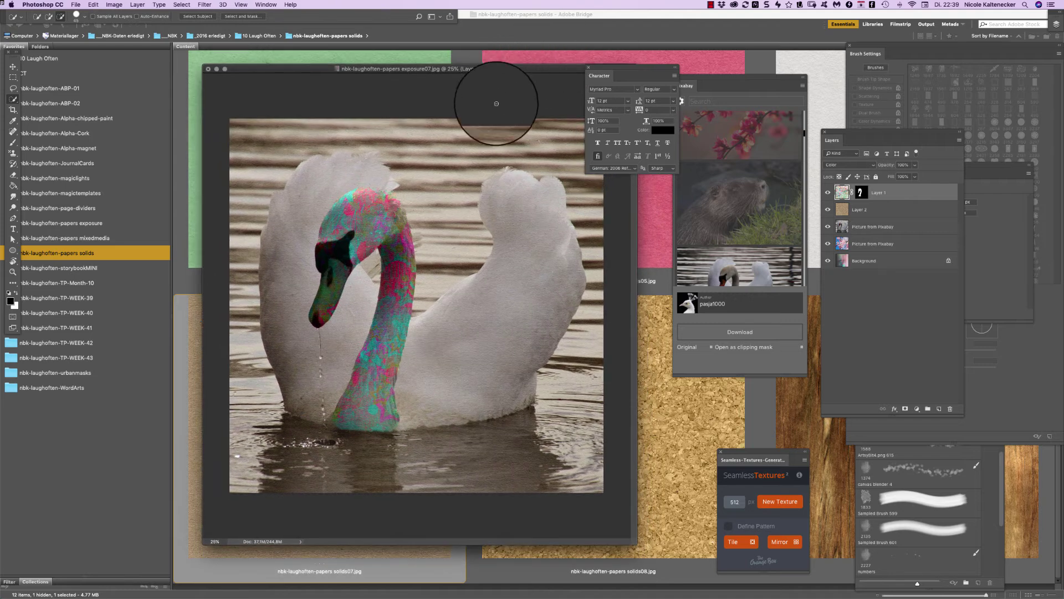
pyautogui.click(182, 266)
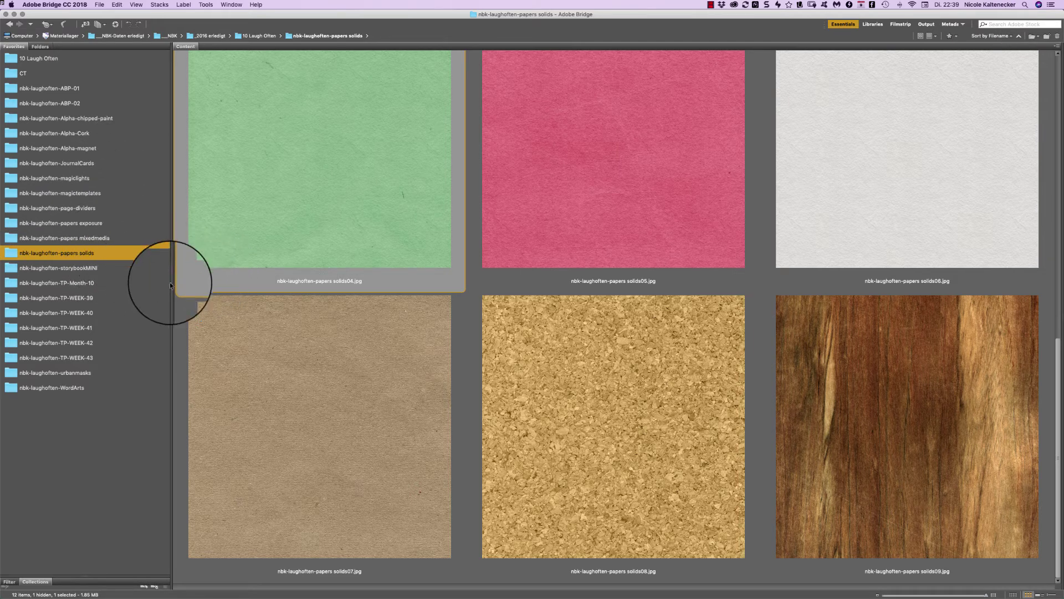
pyautogui.click(111, 269)
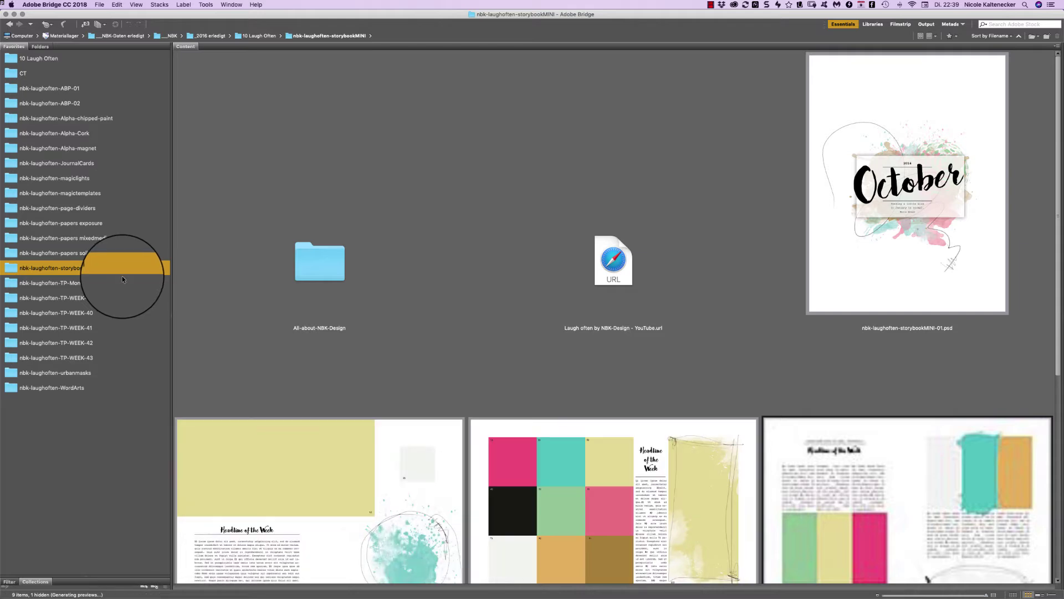
pyautogui.scroll(-5, 1042, 84)
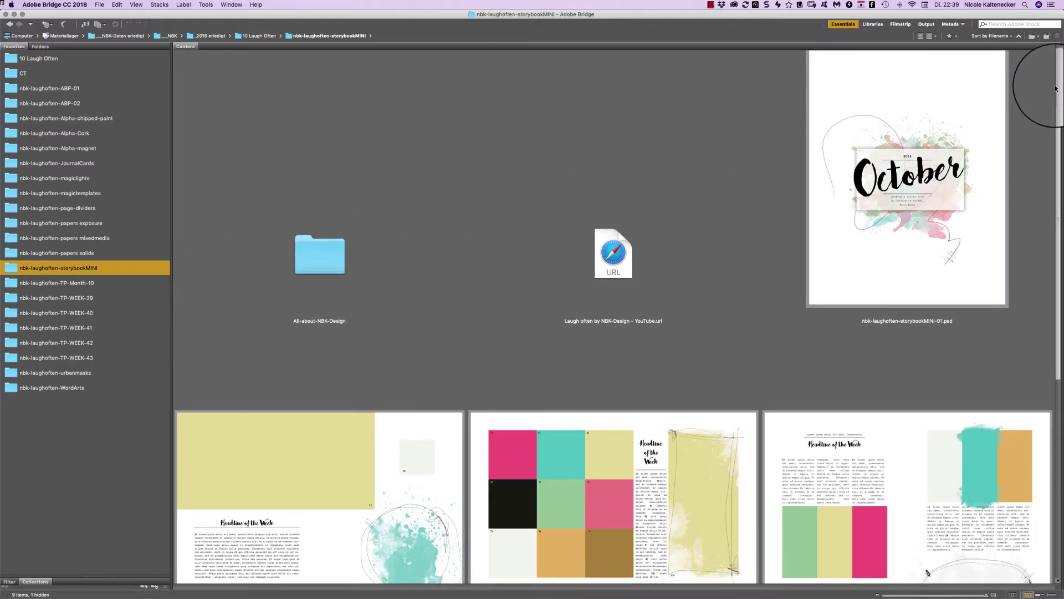
pyautogui.scroll(-5, 986, 180)
pyautogui.scroll(2, 915, 239)
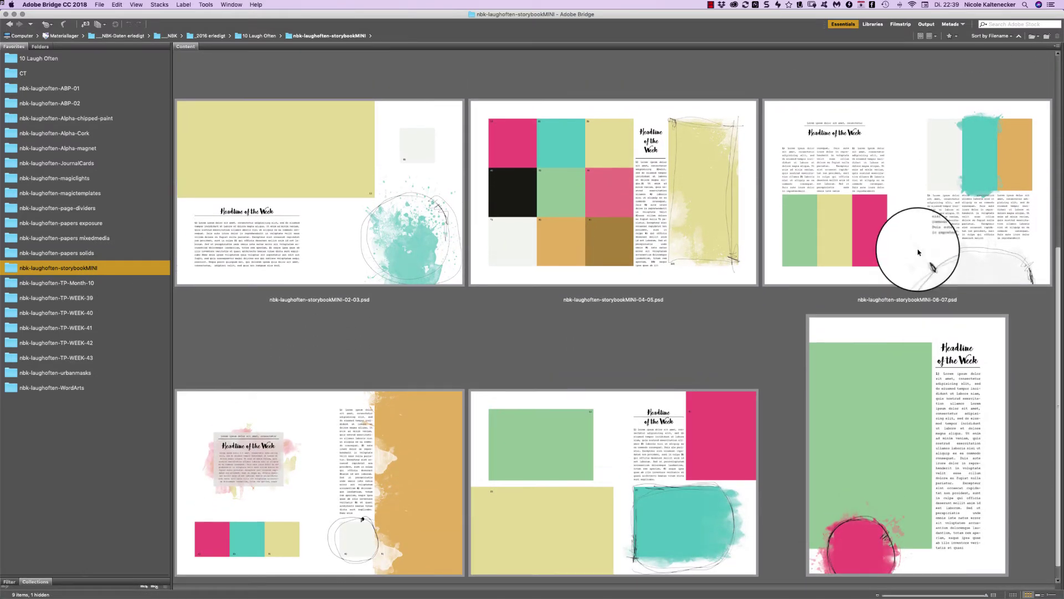
pyautogui.scroll(5, 919, 247)
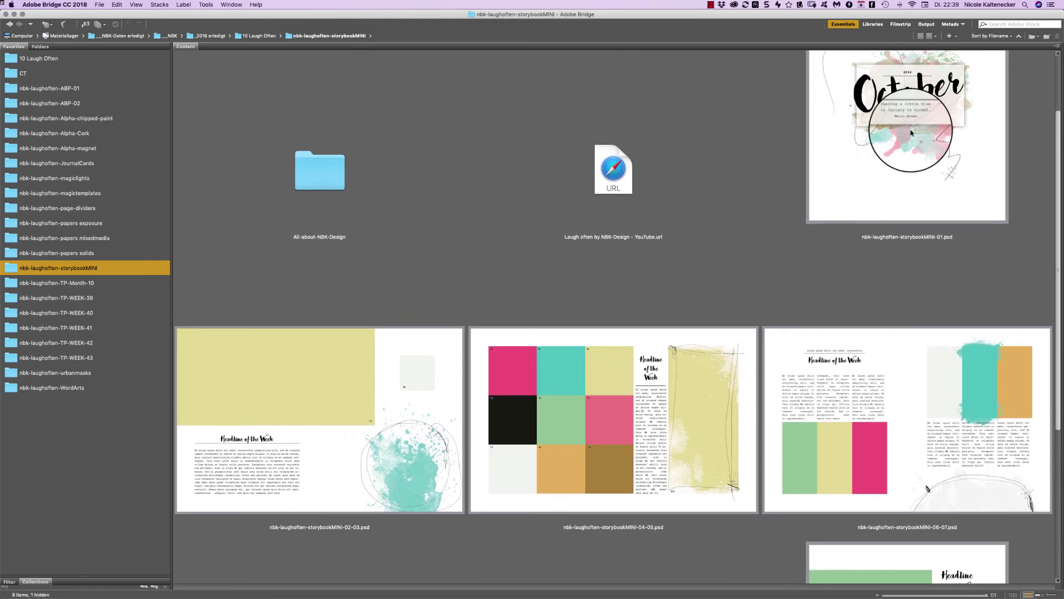
pyautogui.scroll(-5, 887, 194)
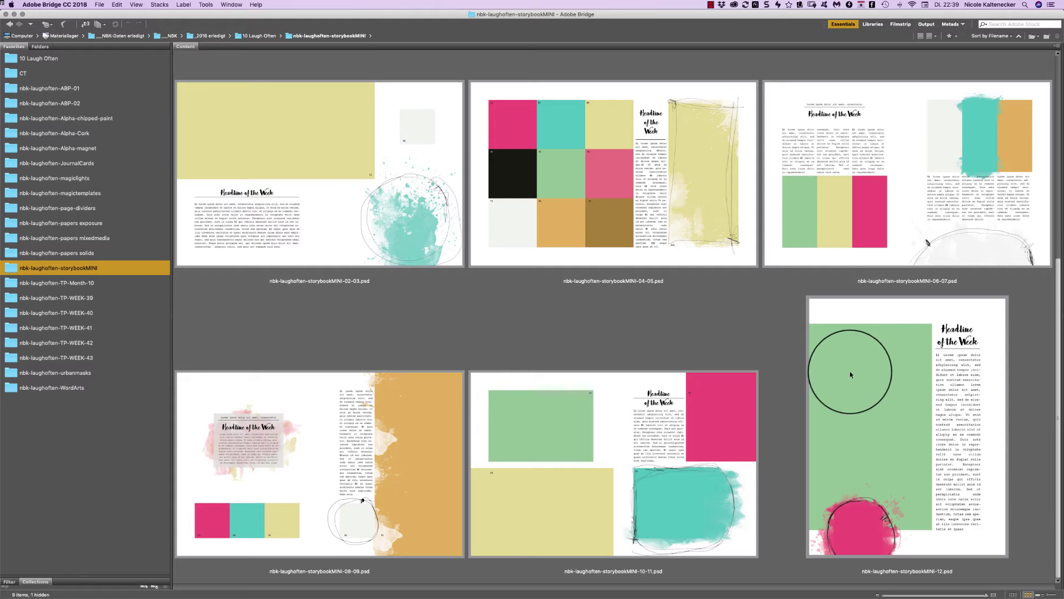
pyautogui.scroll(1, 860, 284)
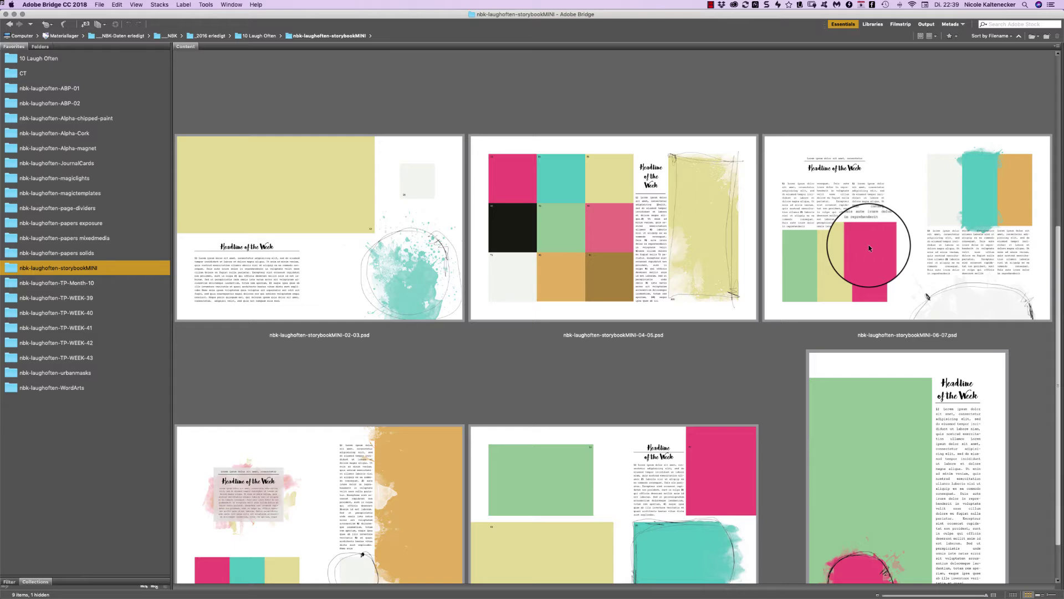
pyautogui.scroll(-2, 866, 266)
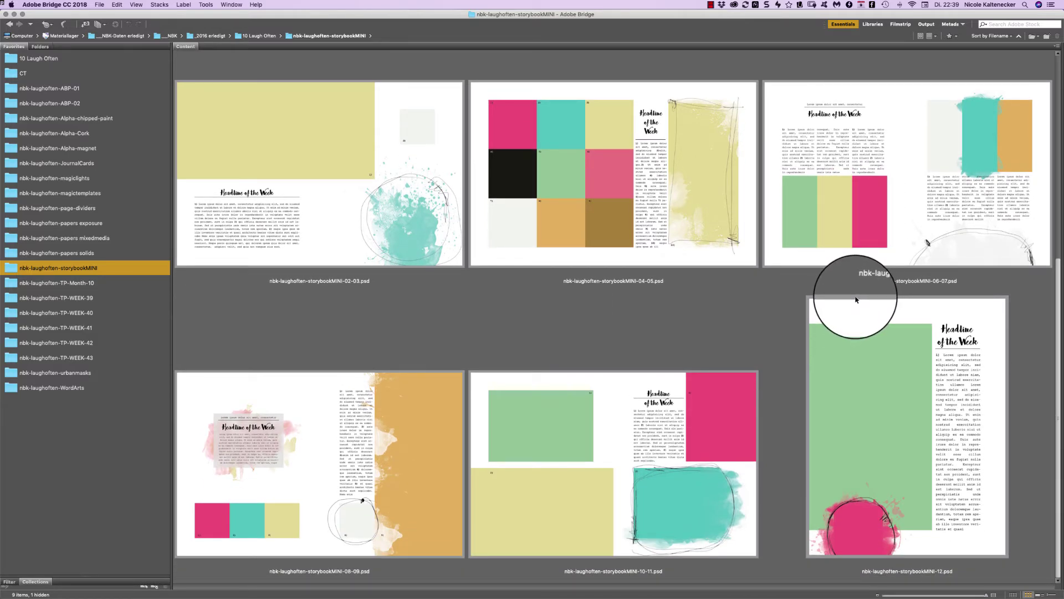
pyautogui.scroll(10, 855, 290)
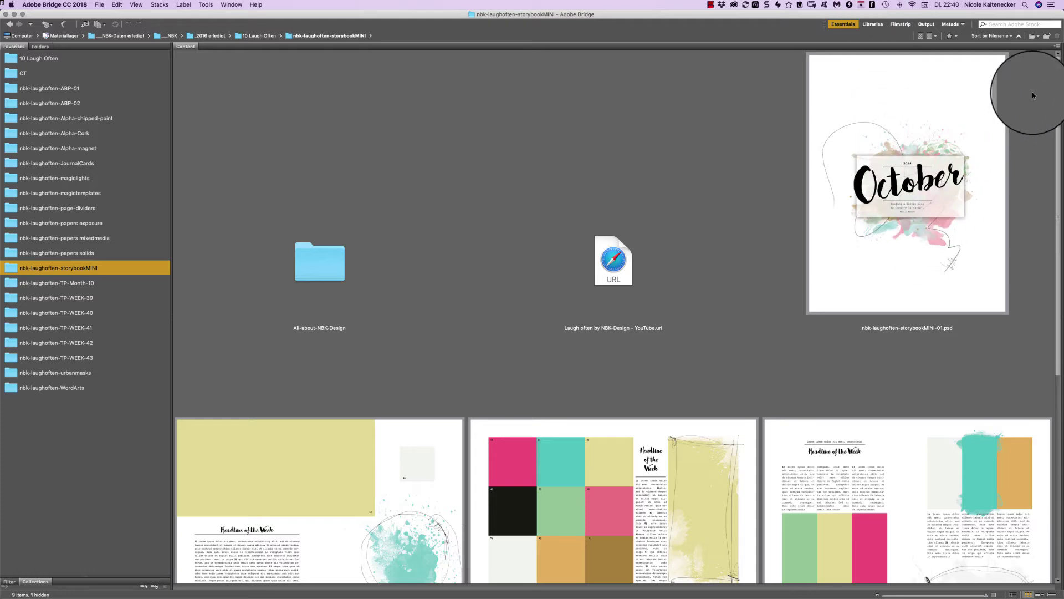
# - Preview nbk-laughoften-storybookMINI-01.psd full screen and advance through the 02-03 and 04-05 spreads
pyautogui.scroll(-1, 1026, 94)
pyautogui.click(986, 107)
pyautogui.press('space')
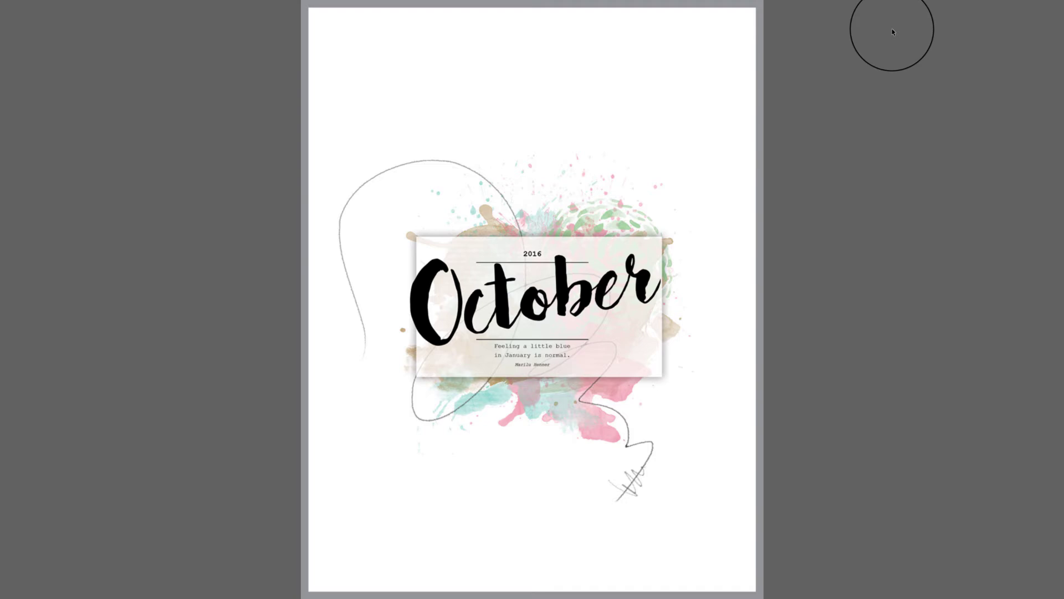
pyautogui.hotkey('ctrl', 'Tab')
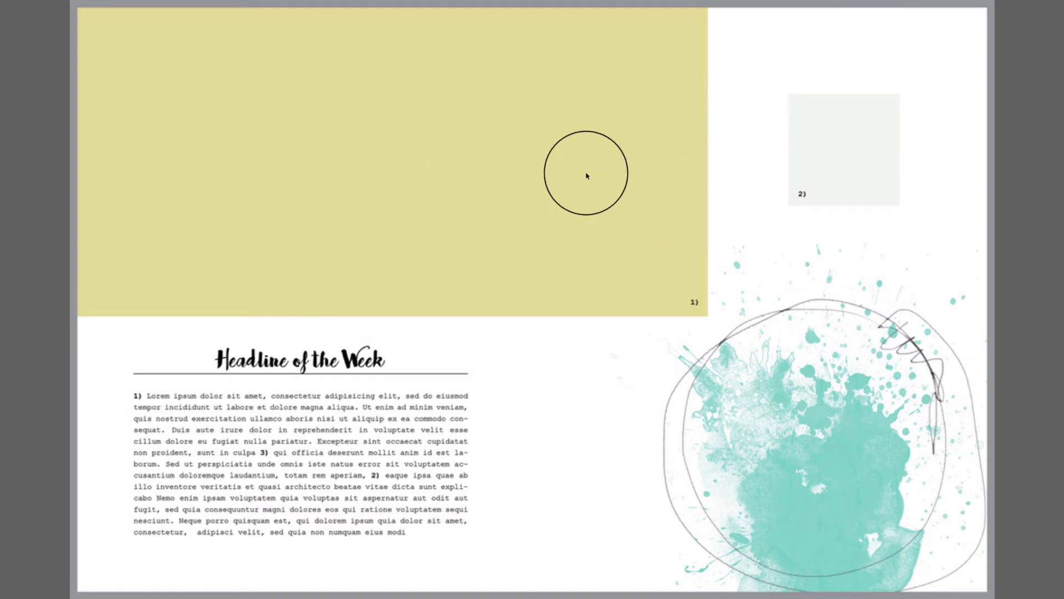
pyautogui.hotkey('ctrl', 'Tab')
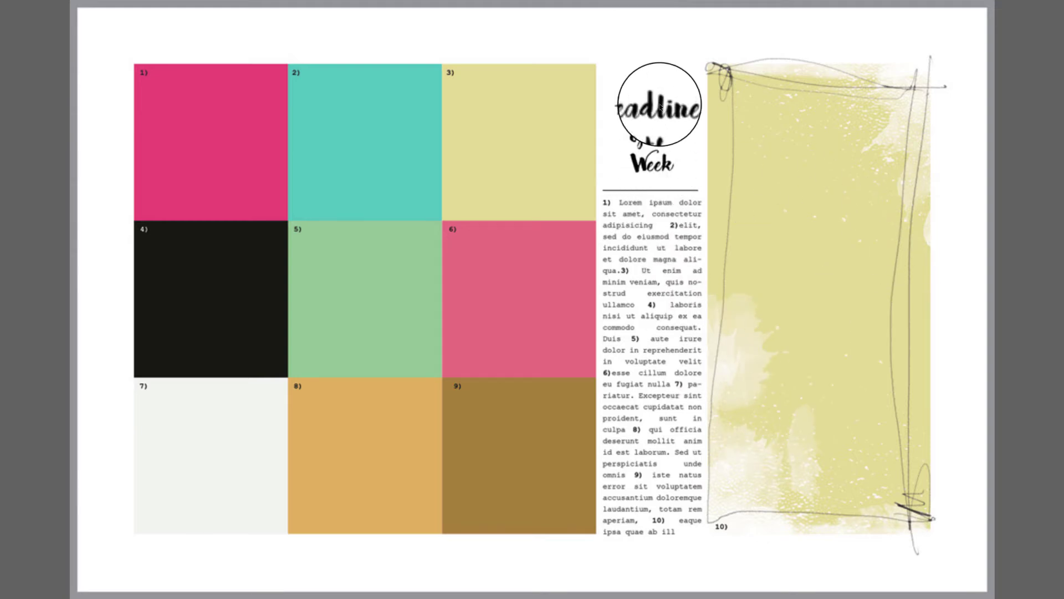
# - Preview the remaining storybook spreads full screen from 06-07 through the final single page, and return to the nbk-laughoften-storybookMINI folder's thumbnails
pyautogui.click(919, 324)
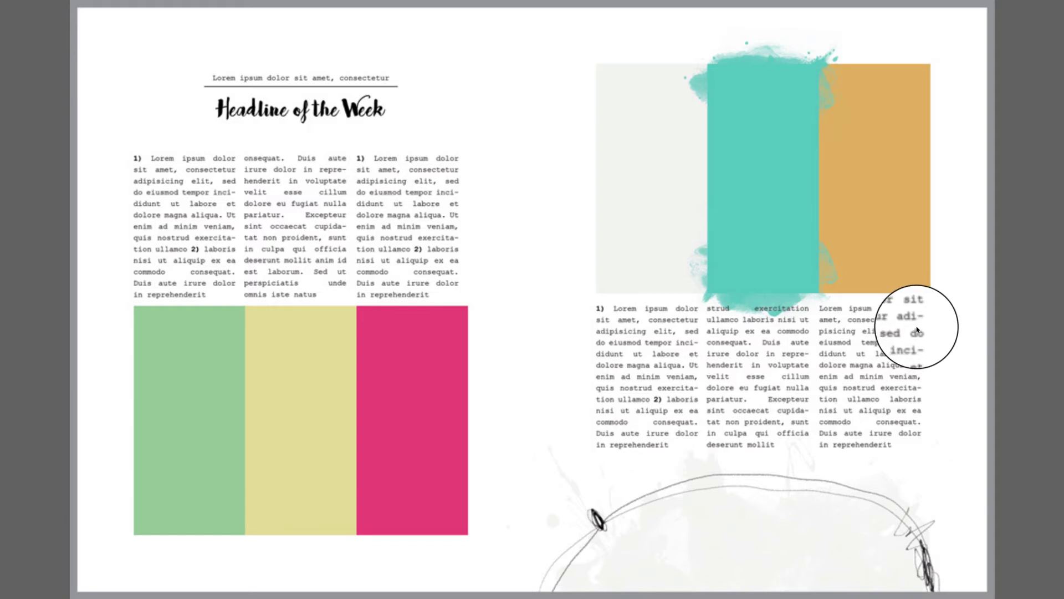
pyautogui.press('Right')
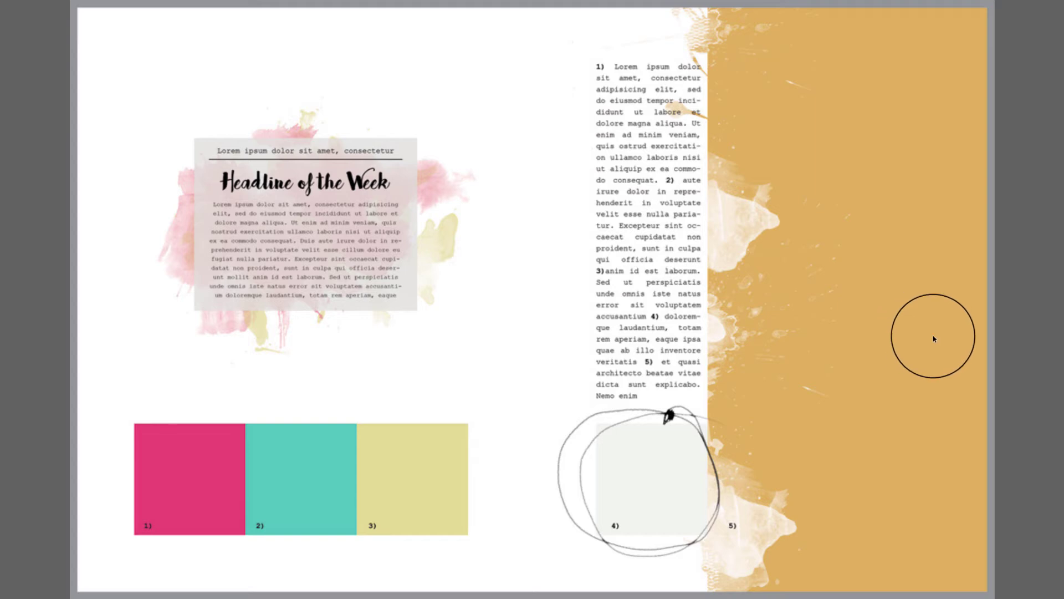
pyautogui.press('Right')
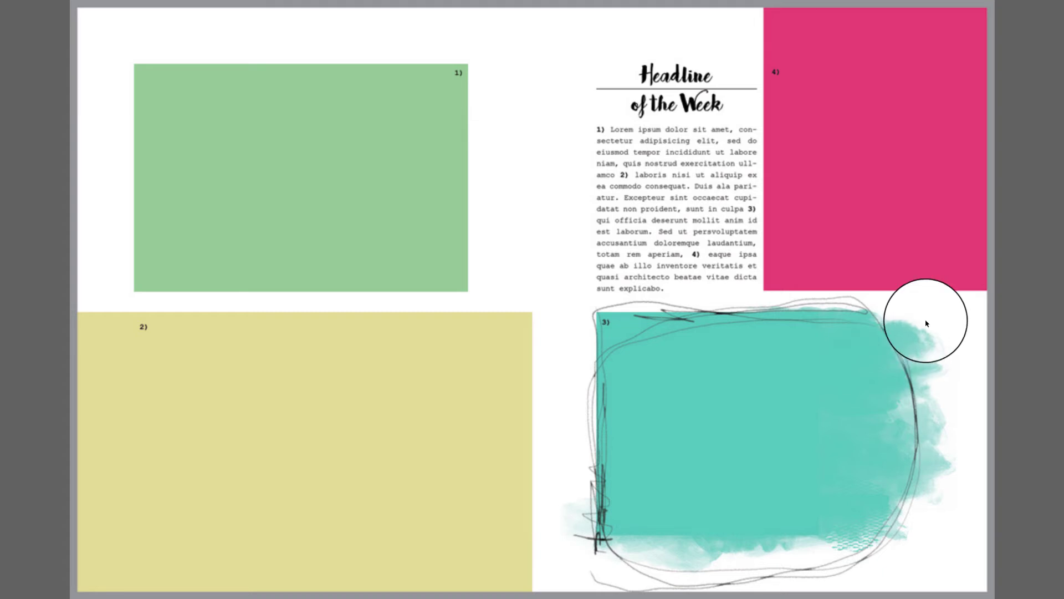
pyautogui.press('Right')
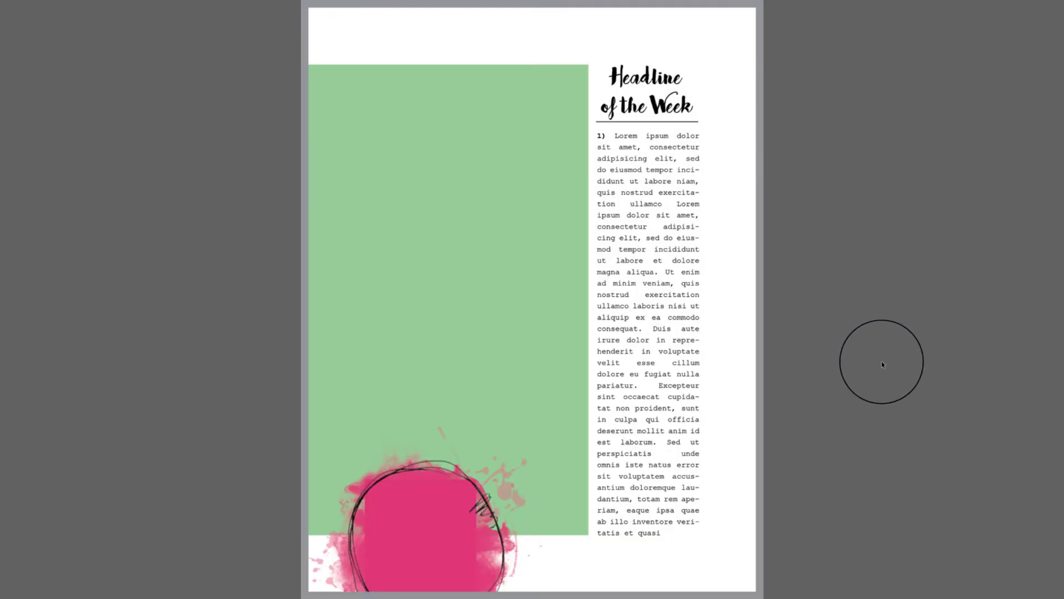
pyautogui.press('Right')
pyautogui.press('space')
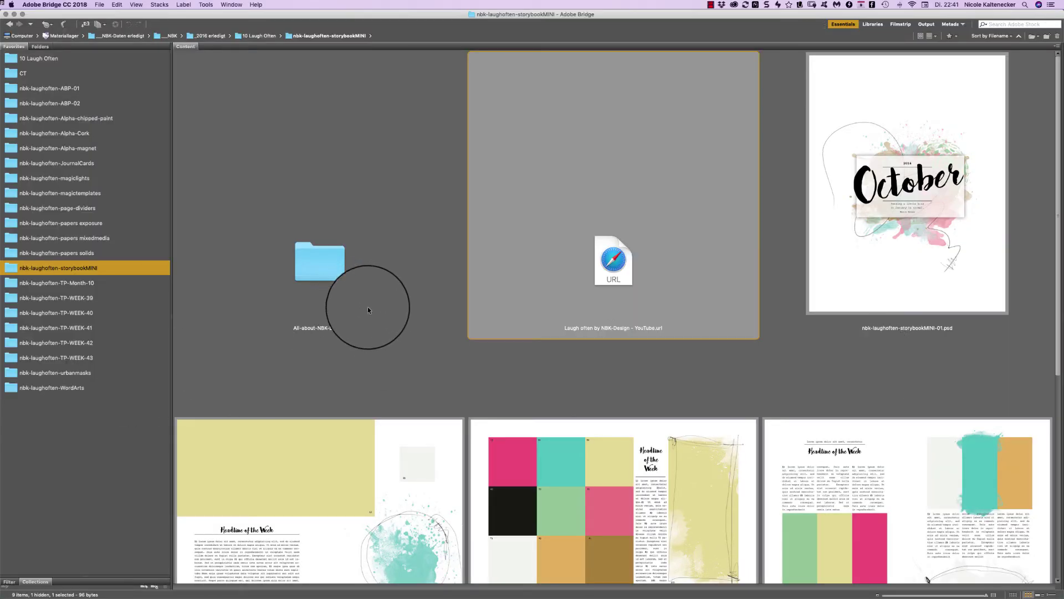
pyautogui.scroll(-5, 860, 332)
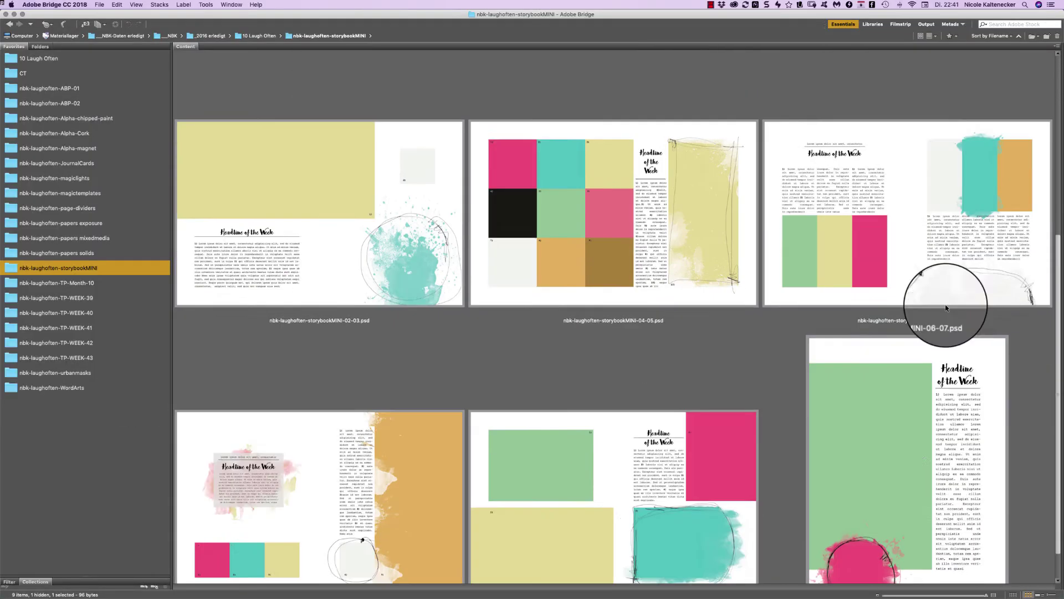
pyautogui.scroll(6, 860, 392)
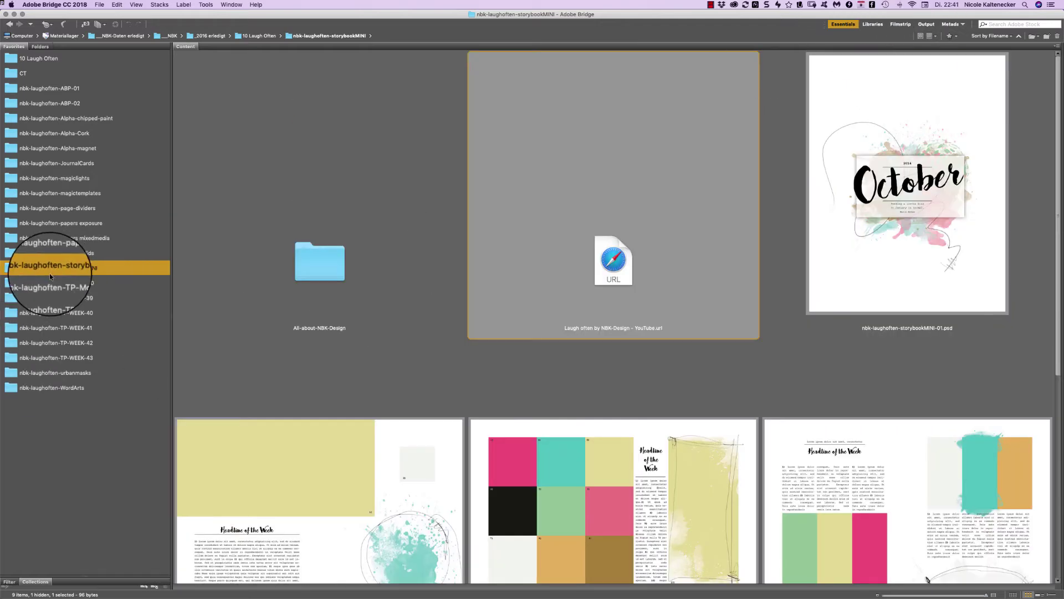
# - Examine the brush file, mask PNGs and preview image in the nbk-laughoften-urbanmasks folder
pyautogui.click(69, 283)
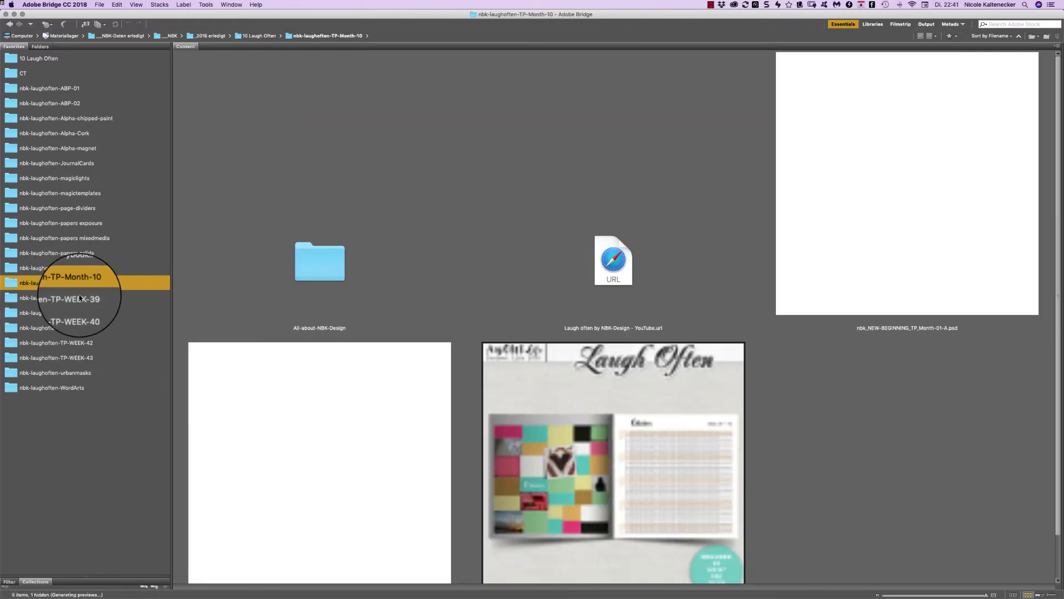
pyautogui.click(111, 378)
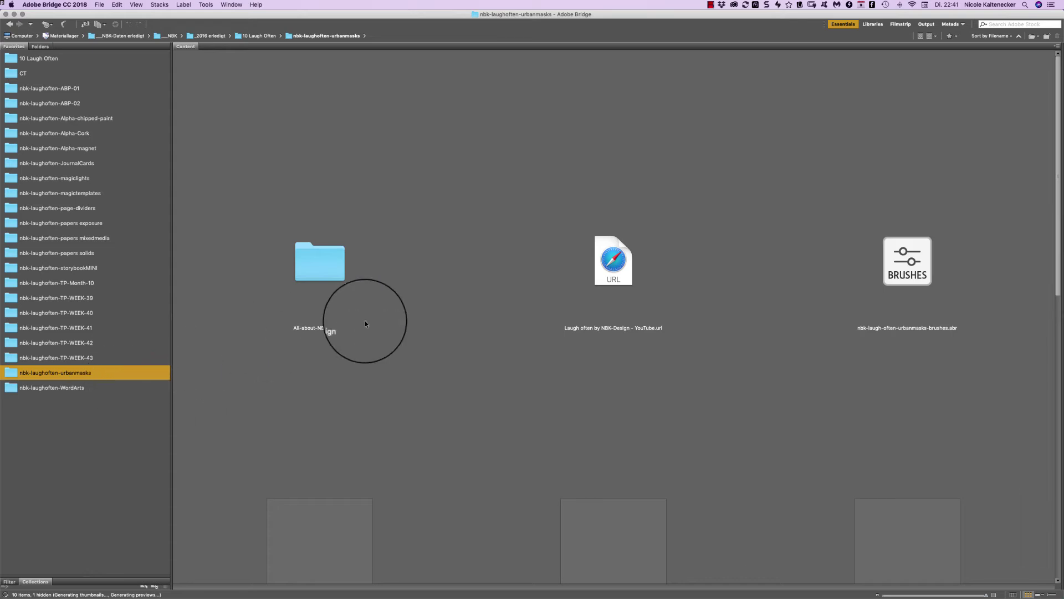
pyautogui.moveTo(1059, 77); pyautogui.dragTo(1024, 139)
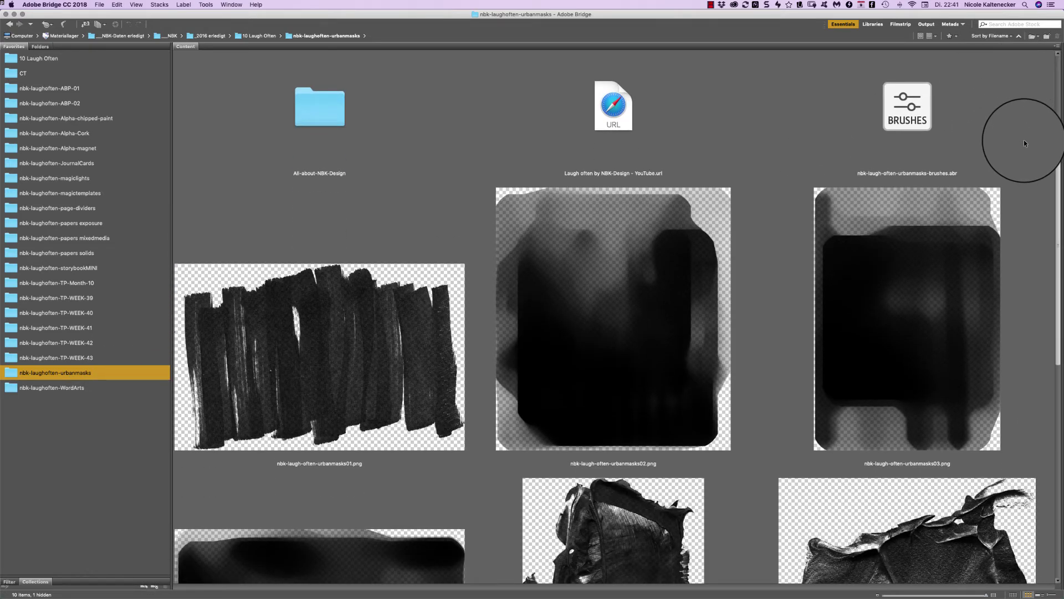
pyautogui.scroll(-5, 1024, 139)
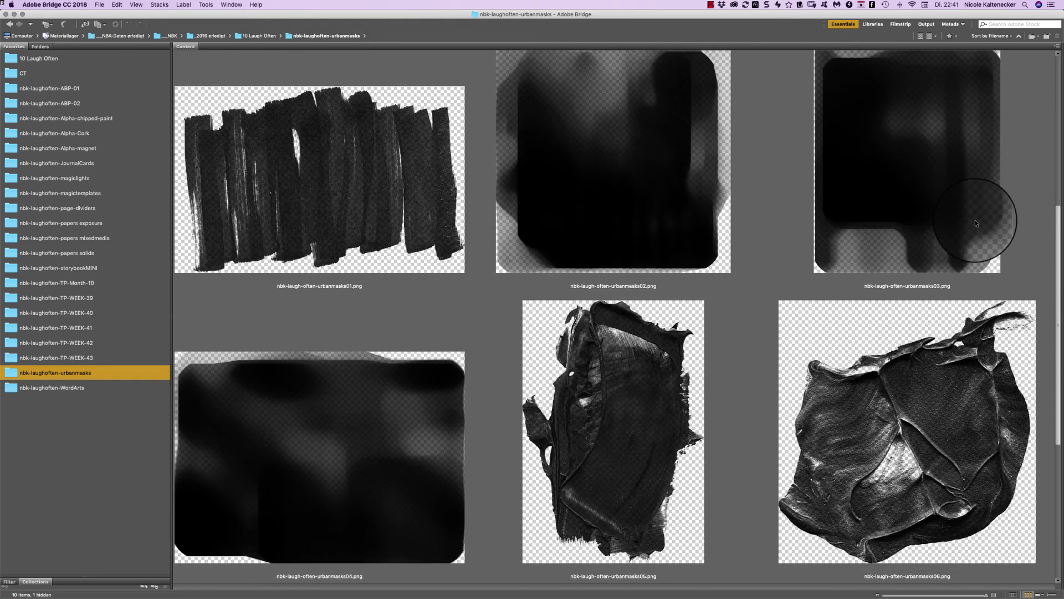
pyautogui.scroll(4, 966, 165)
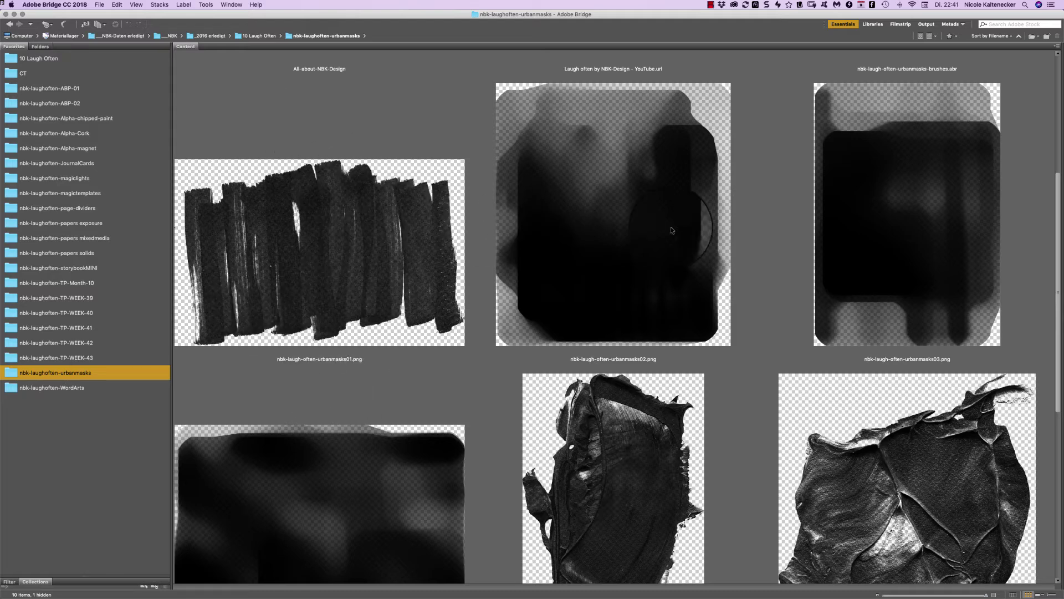
pyautogui.scroll(-5, 1042, 167)
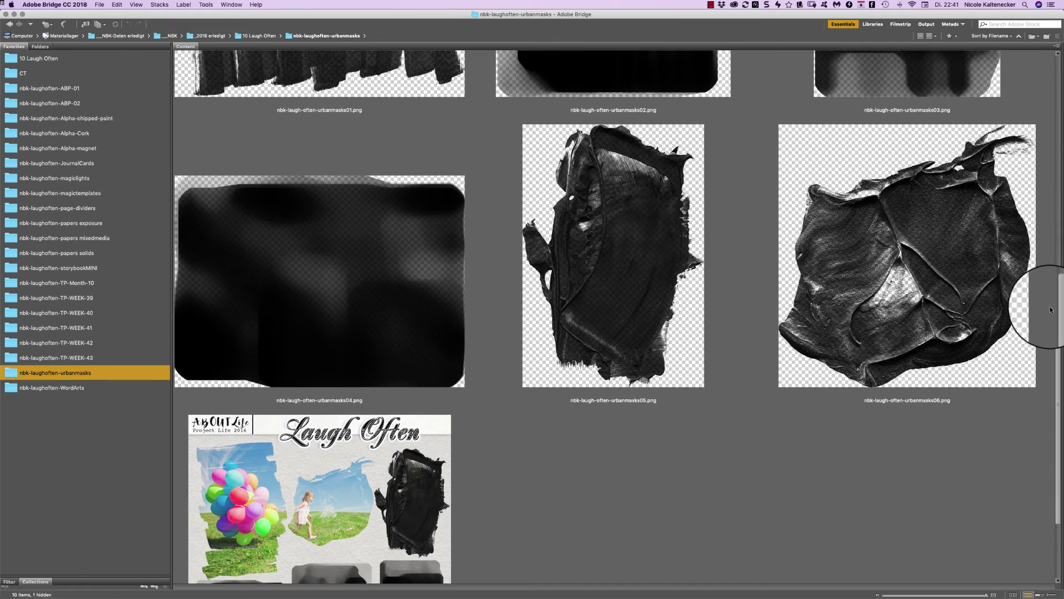
pyautogui.moveTo(1059, 303)
pyautogui.mouseDown()
pyautogui.moveTo(1045, 303)
pyautogui.moveTo(1032, 351)
pyautogui.moveTo(994, 110)
pyautogui.mouseUp()
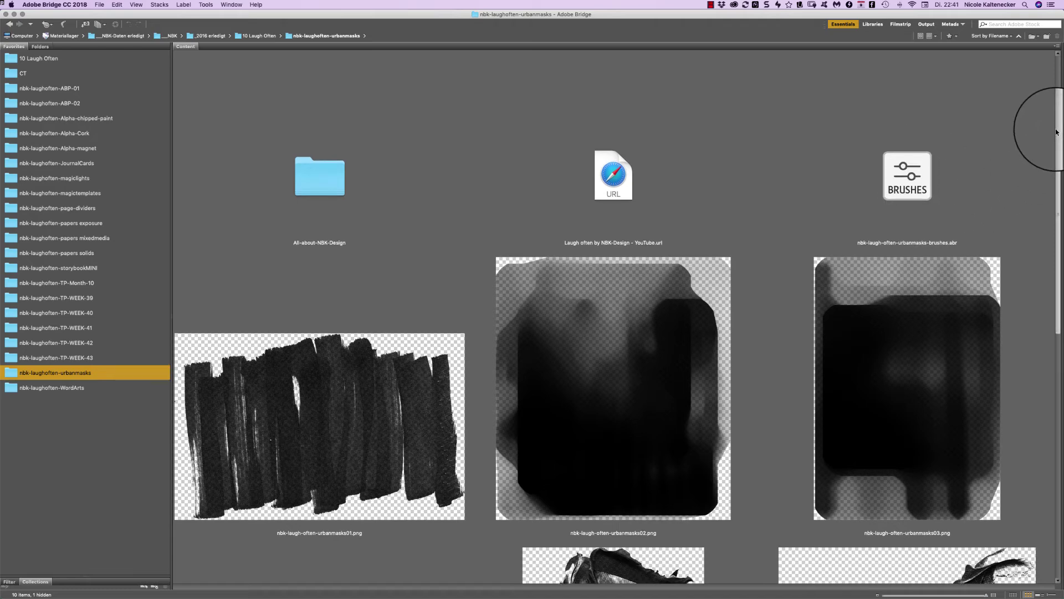
pyautogui.moveTo(1055, 134); pyautogui.dragTo(903, 392)
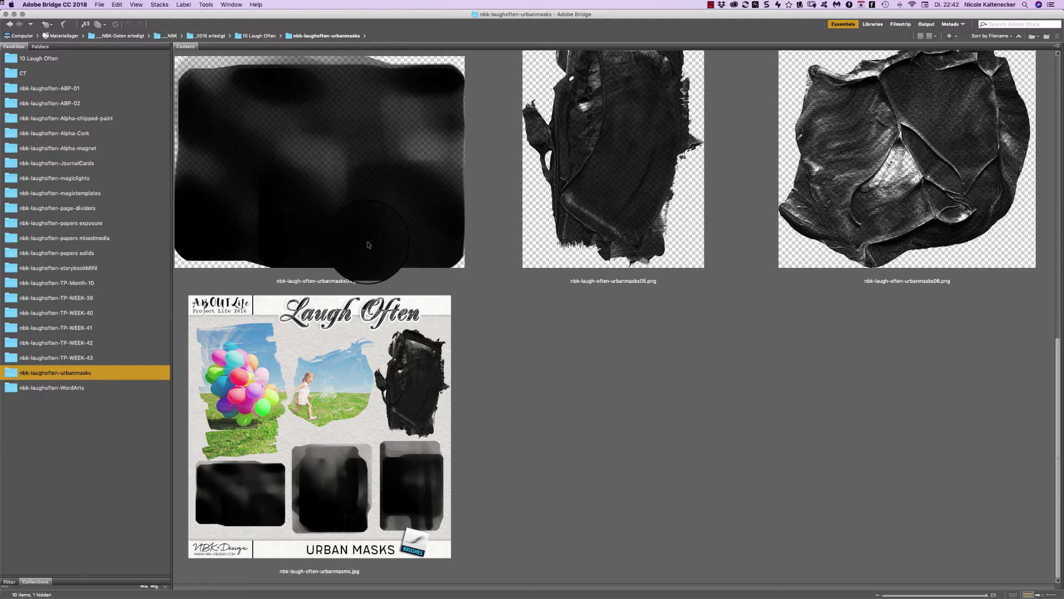
# - Examine the flairs, smilies, label strips and word art PNGs in the nbk-laughoften-WordArts folder
pyautogui.click(106, 388)
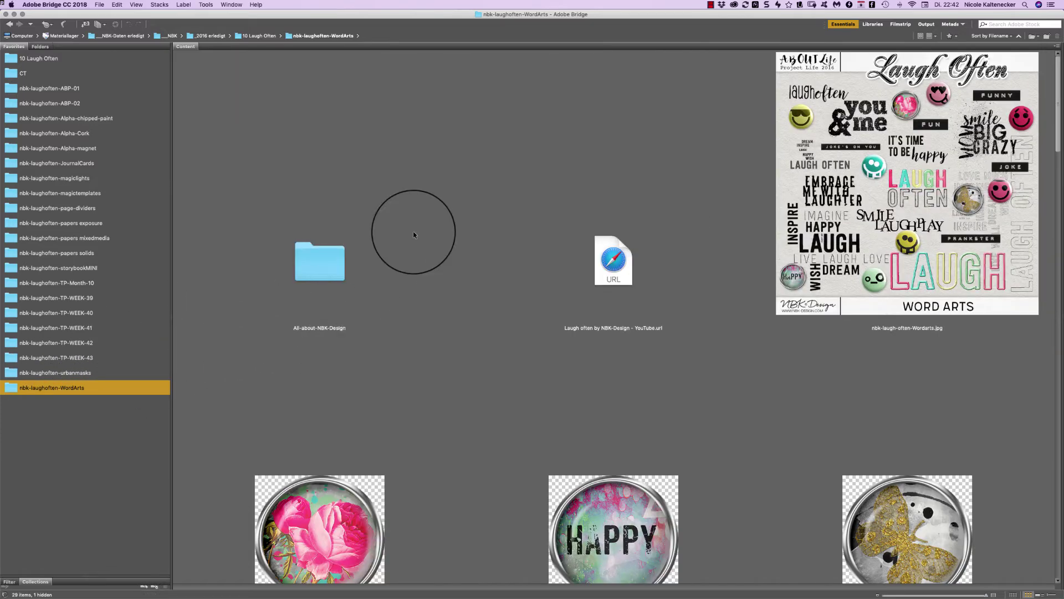
pyautogui.scroll(-4, 1041, 132)
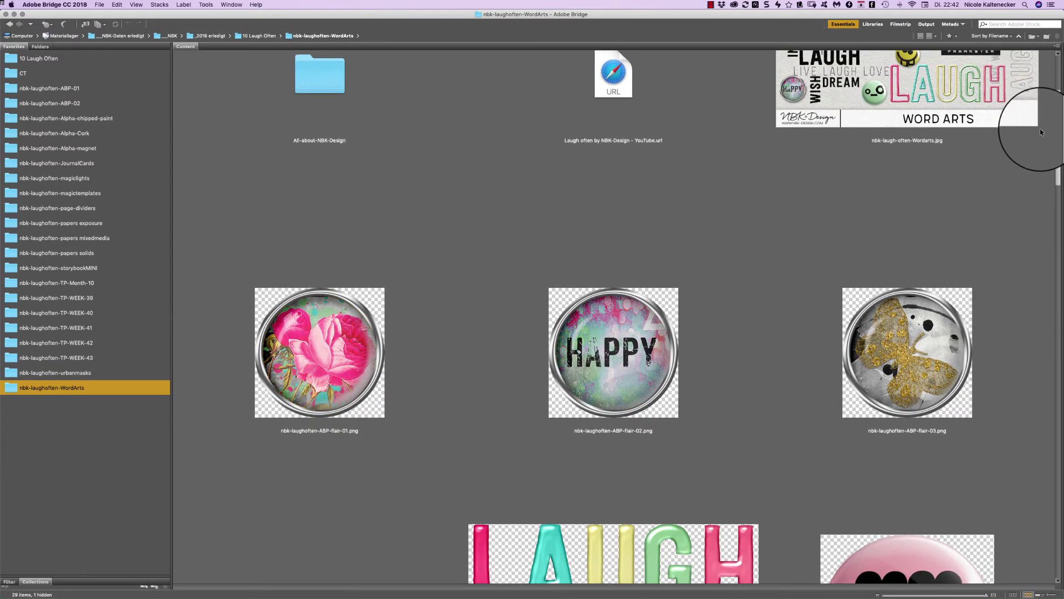
pyautogui.scroll(-5, 1041, 132)
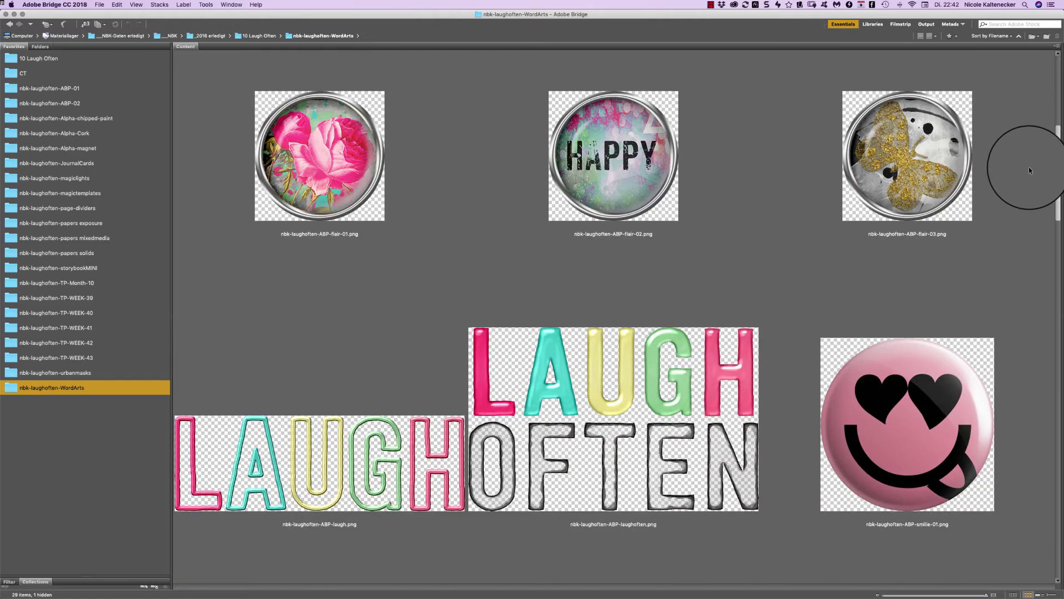
pyautogui.scroll(-5, 1027, 168)
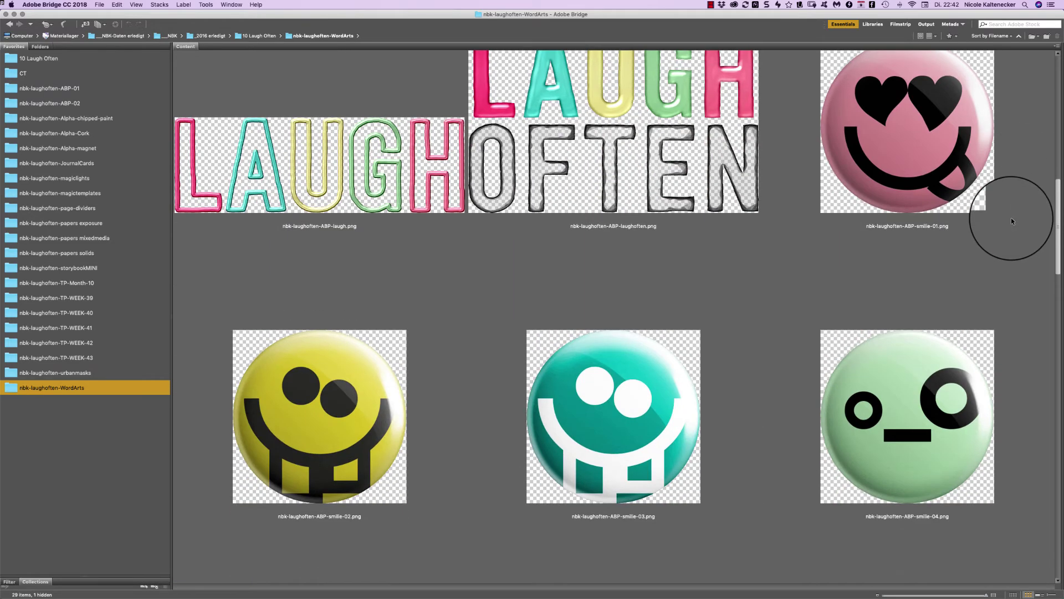
pyautogui.scroll(-4, 1010, 219)
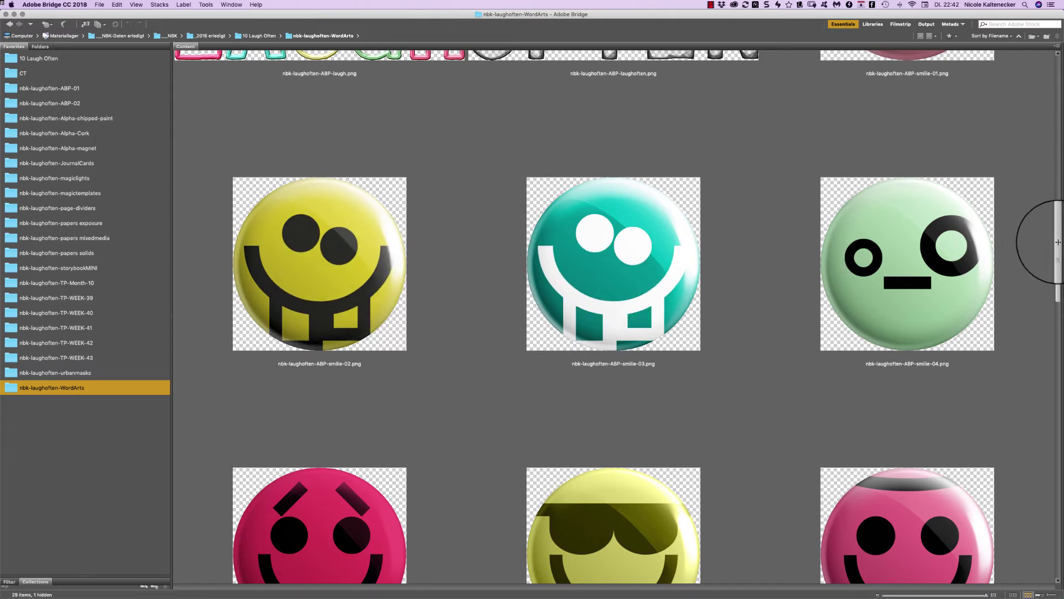
pyautogui.scroll(-4, 1053, 230)
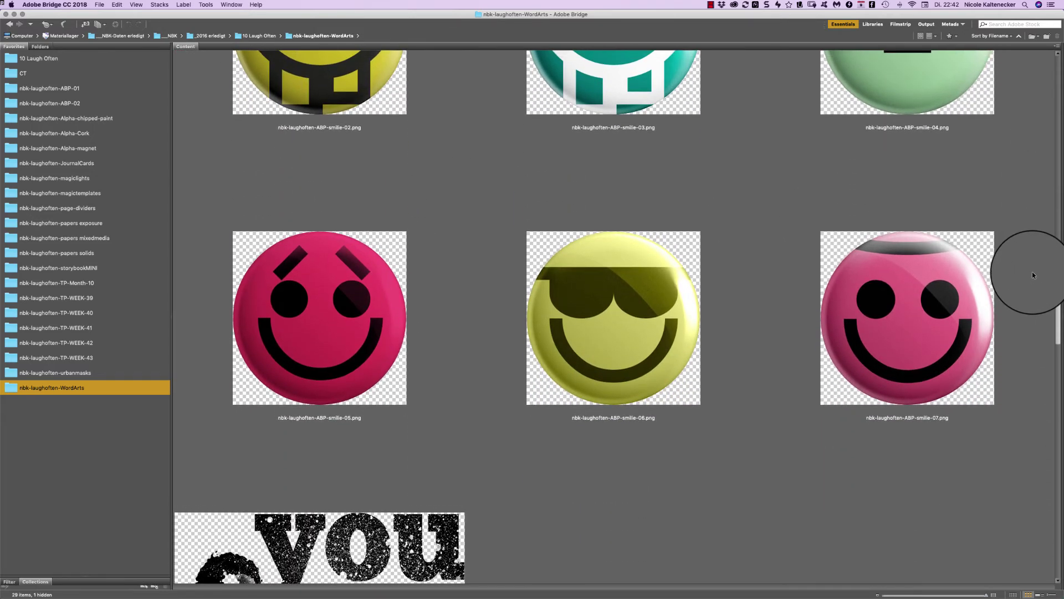
pyautogui.scroll(-5, 1029, 295)
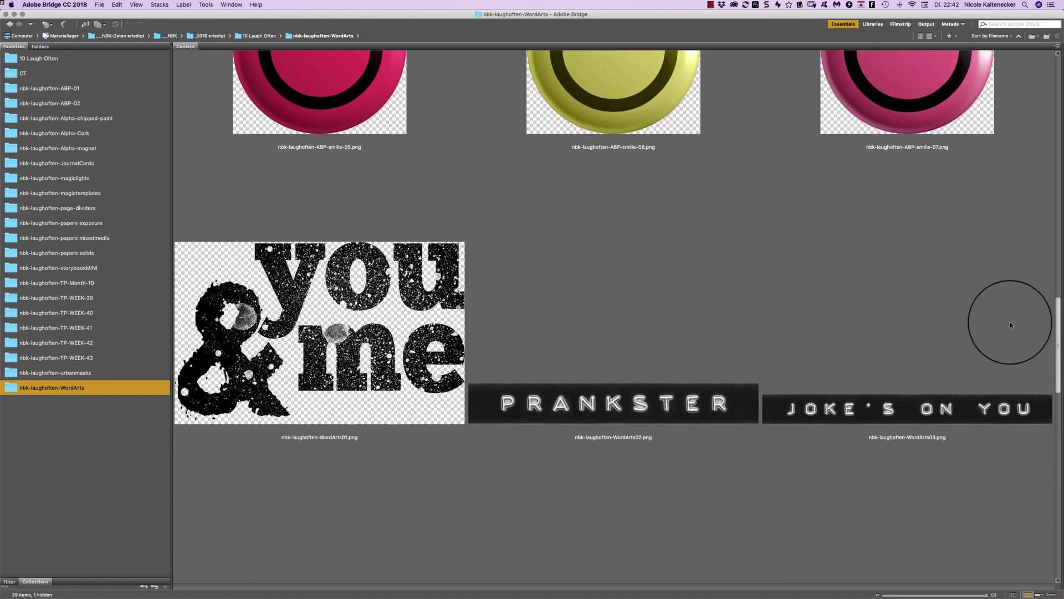
pyautogui.scroll(-6, 1008, 328)
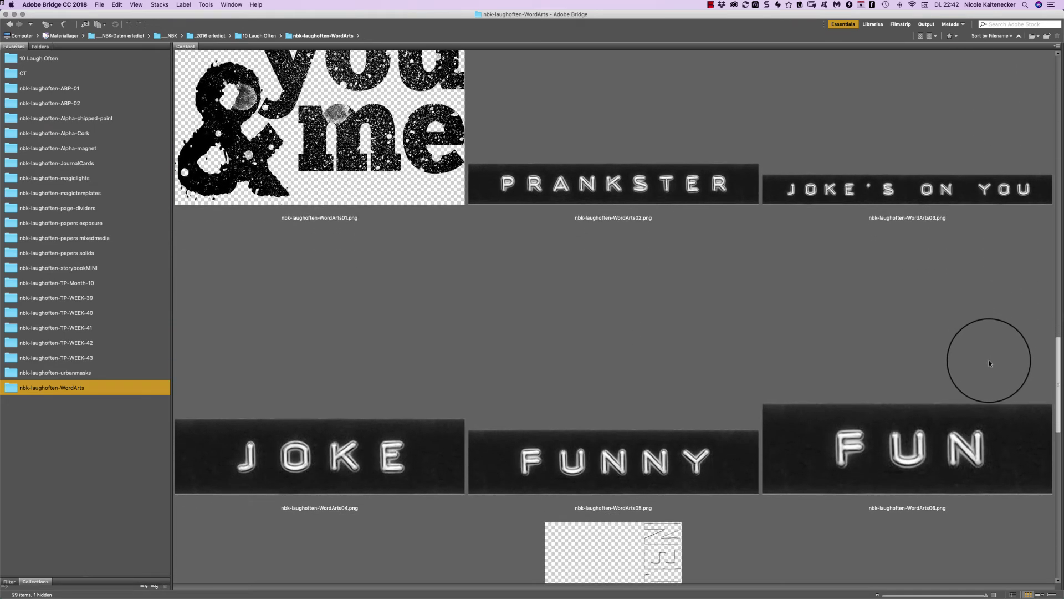
pyautogui.scroll(-3, 977, 388)
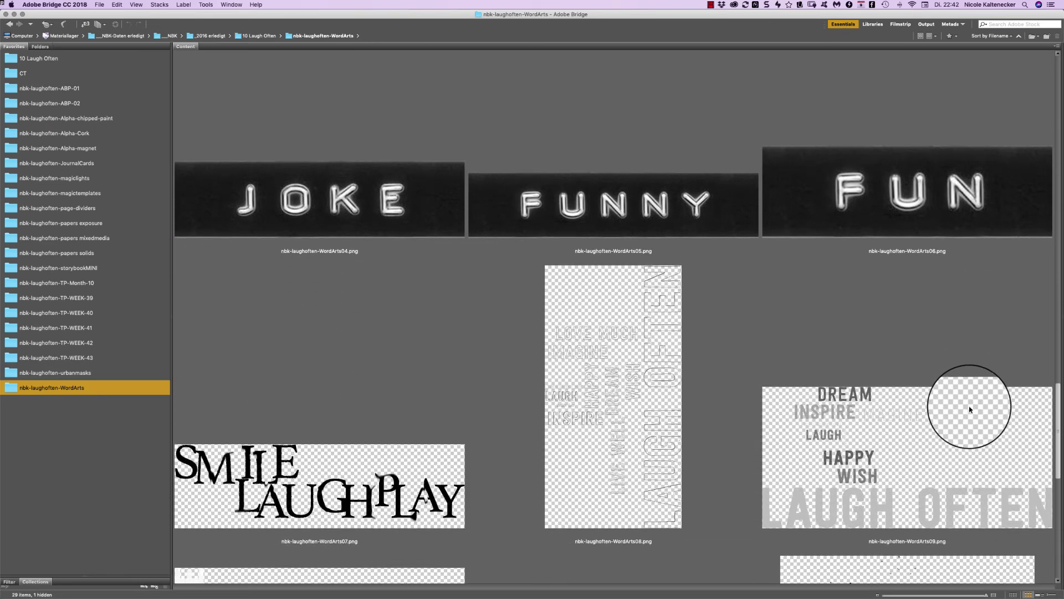
pyautogui.scroll(-2, 964, 424)
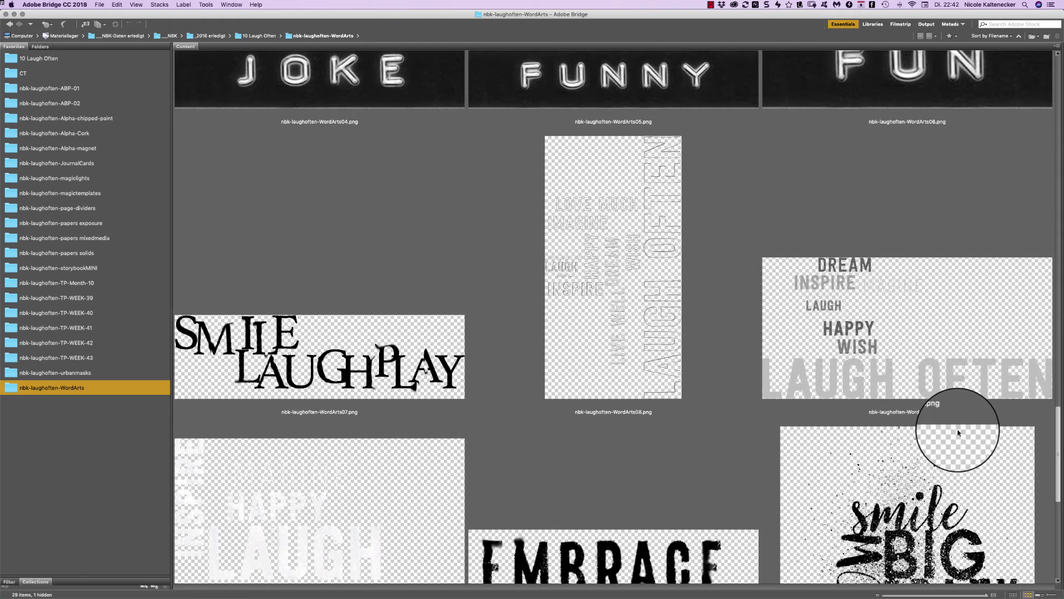
pyautogui.scroll(-4, 959, 432)
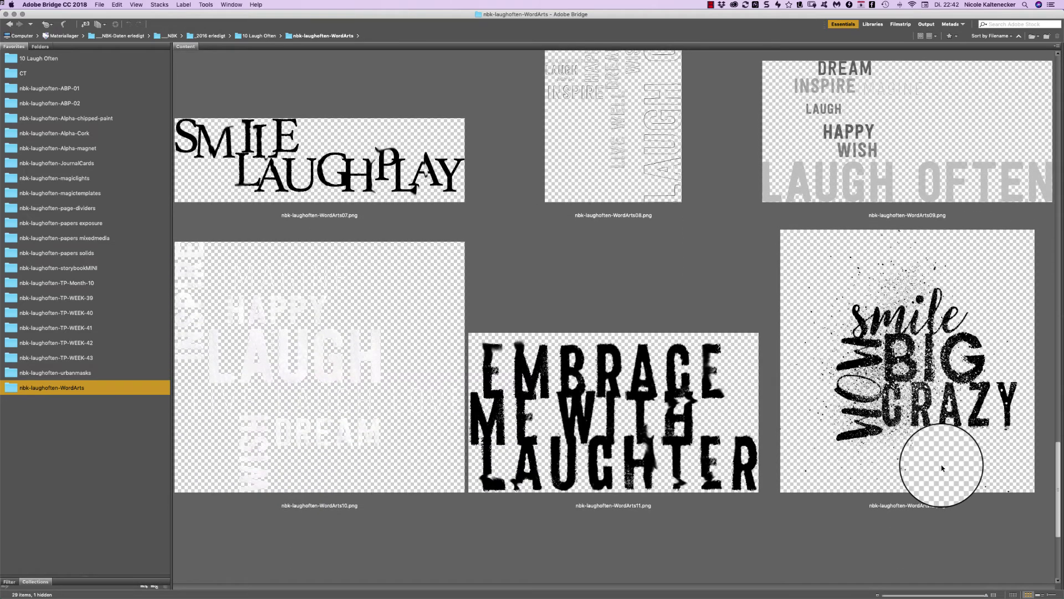
pyautogui.scroll(-5, 942, 472)
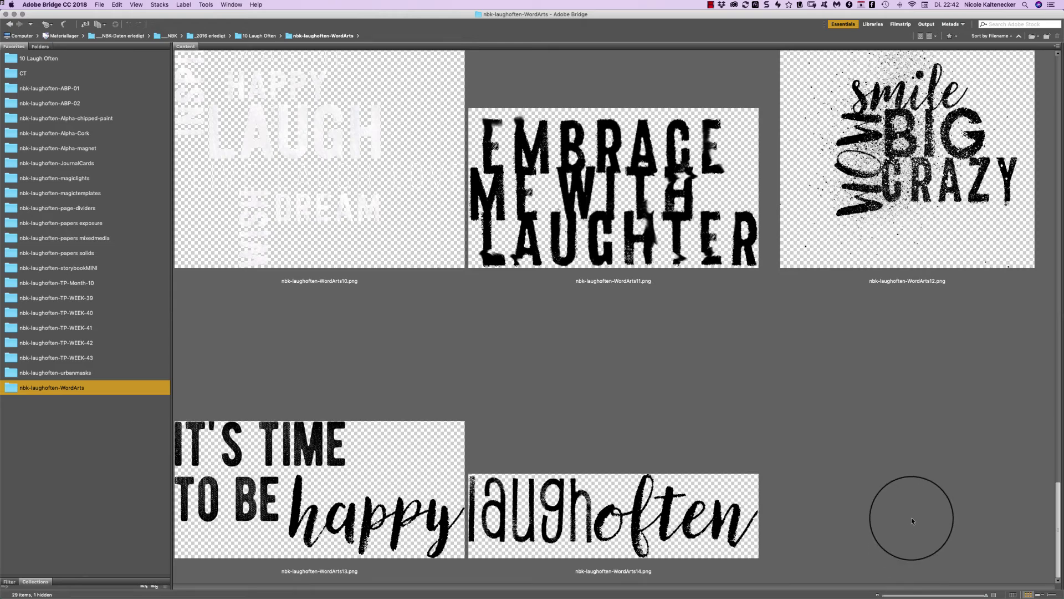
pyautogui.scroll(15, 911, 499)
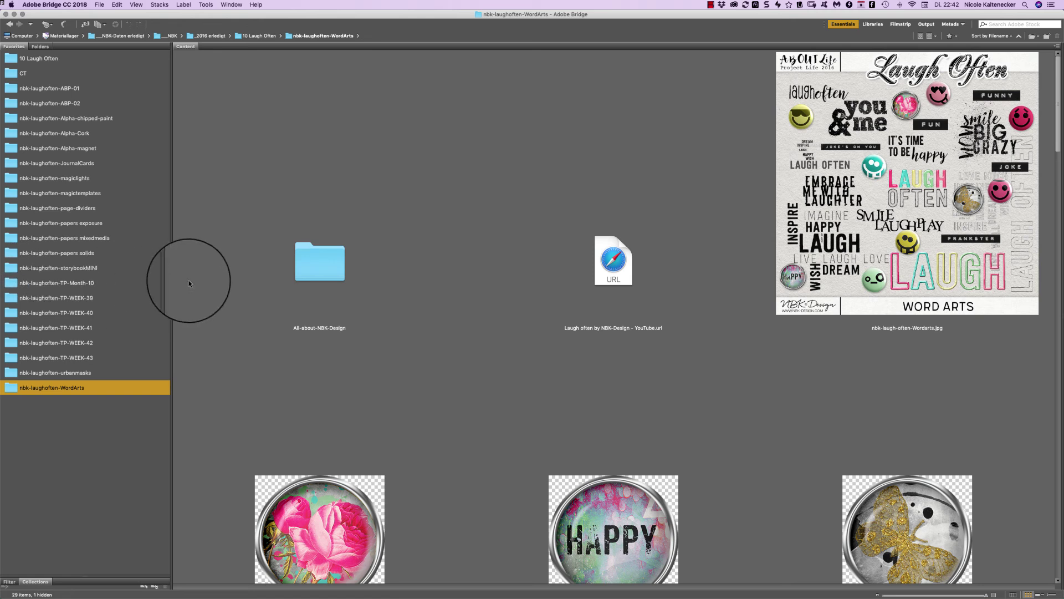
# - Open nbk_NEW-BEGINNING_TP_Month-01-A.psd from the nbk-laughoften-TP-Month-10 folder in Photoshop
pyautogui.click(100, 284)
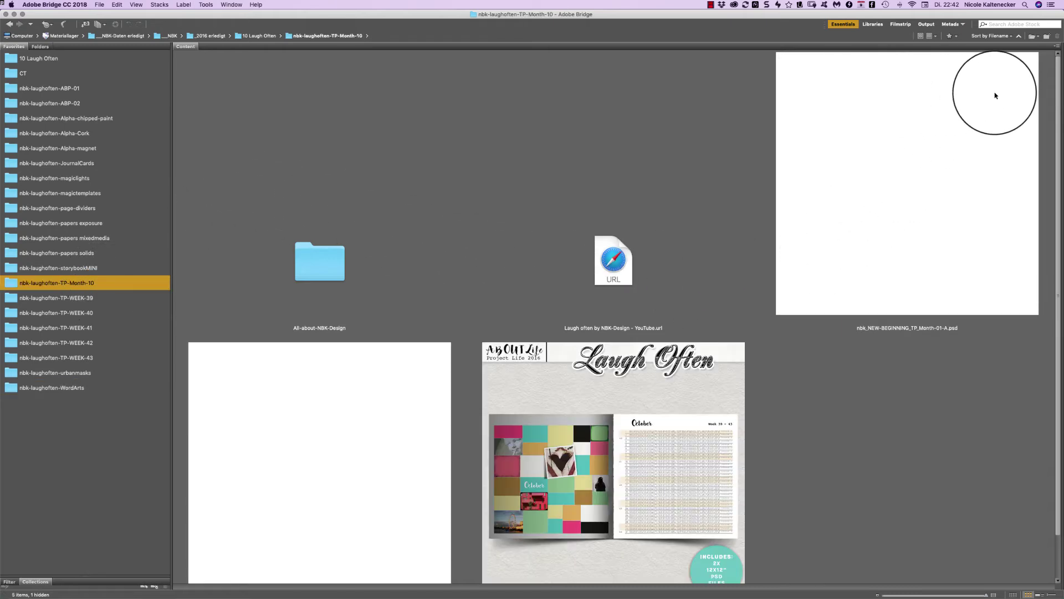
pyautogui.scroll(-2, 1026, 116)
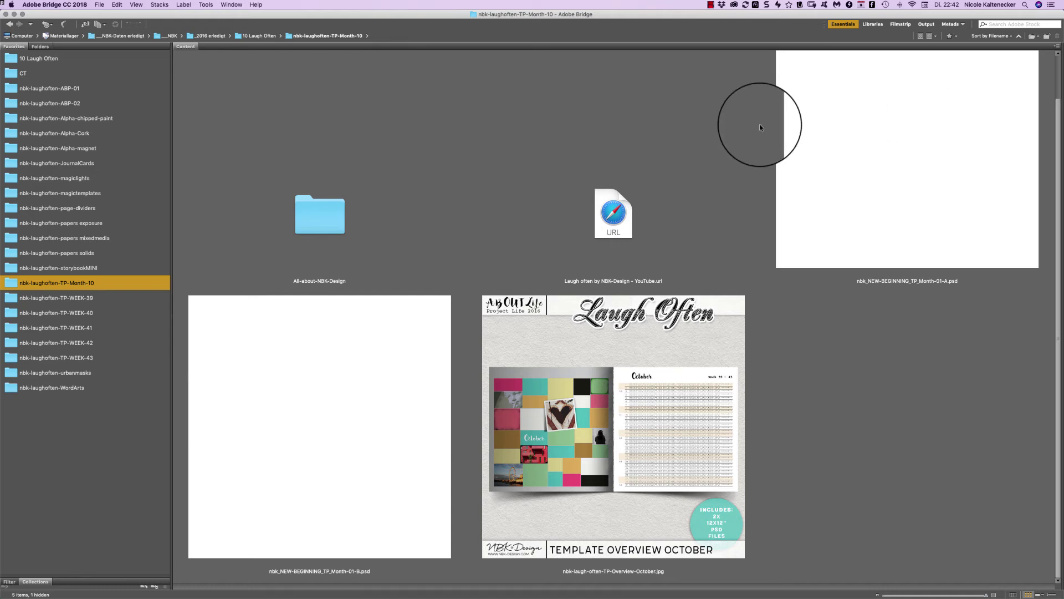
pyautogui.click(919, 247)
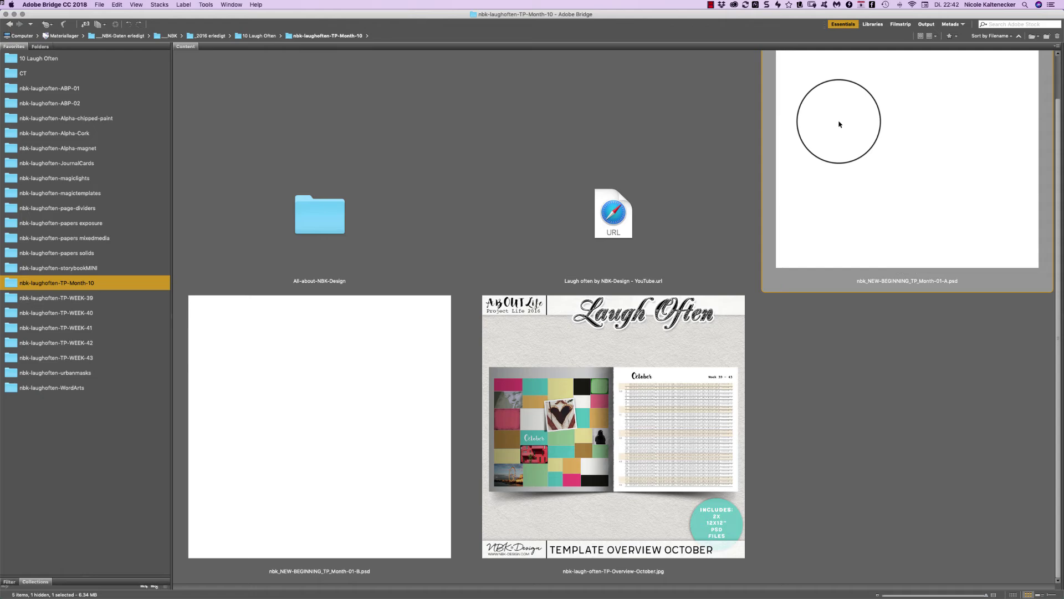
pyautogui.doubleClick(917, 185)
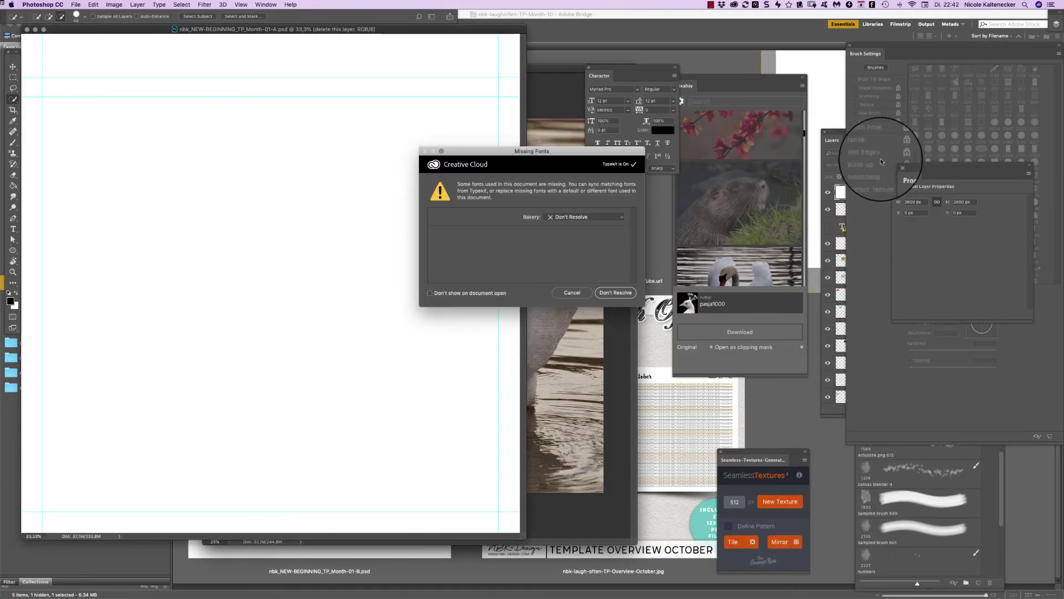
# - Bring the layer list into full view, leave the missing Bakery font unresolved and hide the layer named "delete this layer"
pyautogui.click(832, 139)
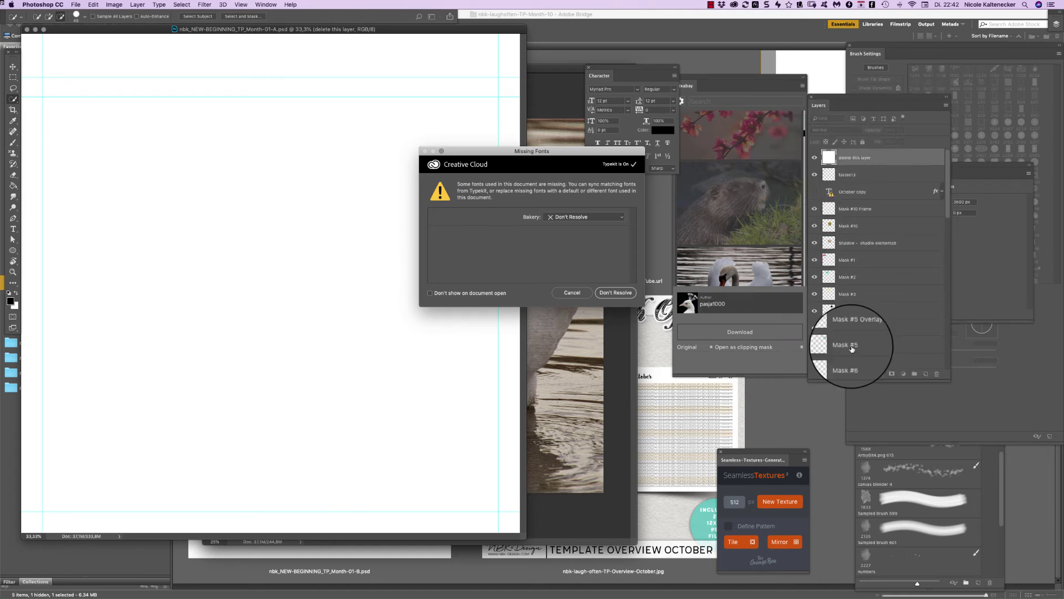
pyautogui.click(616, 293)
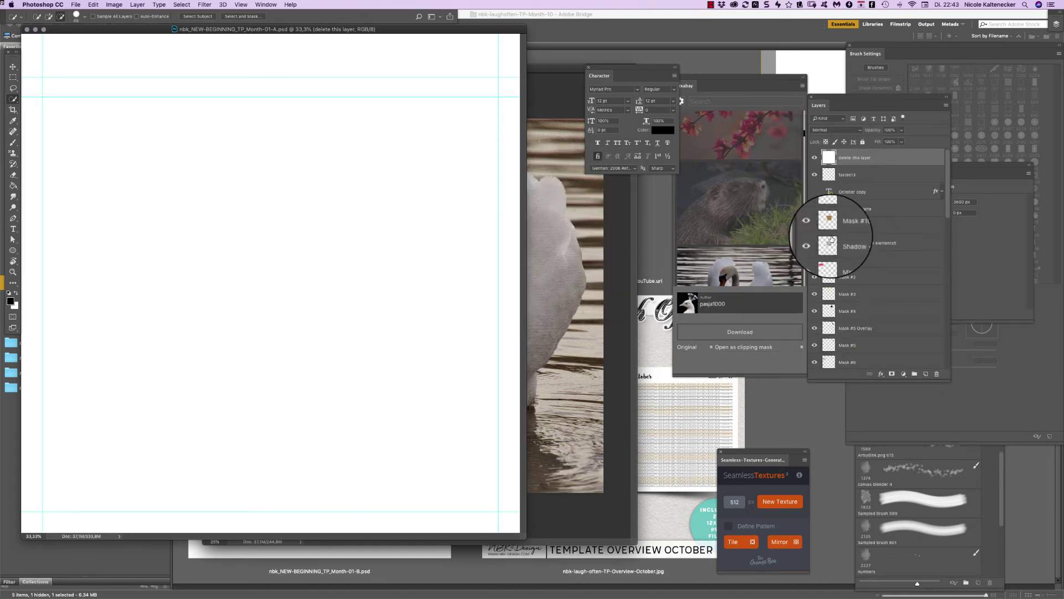
pyautogui.click(814, 157)
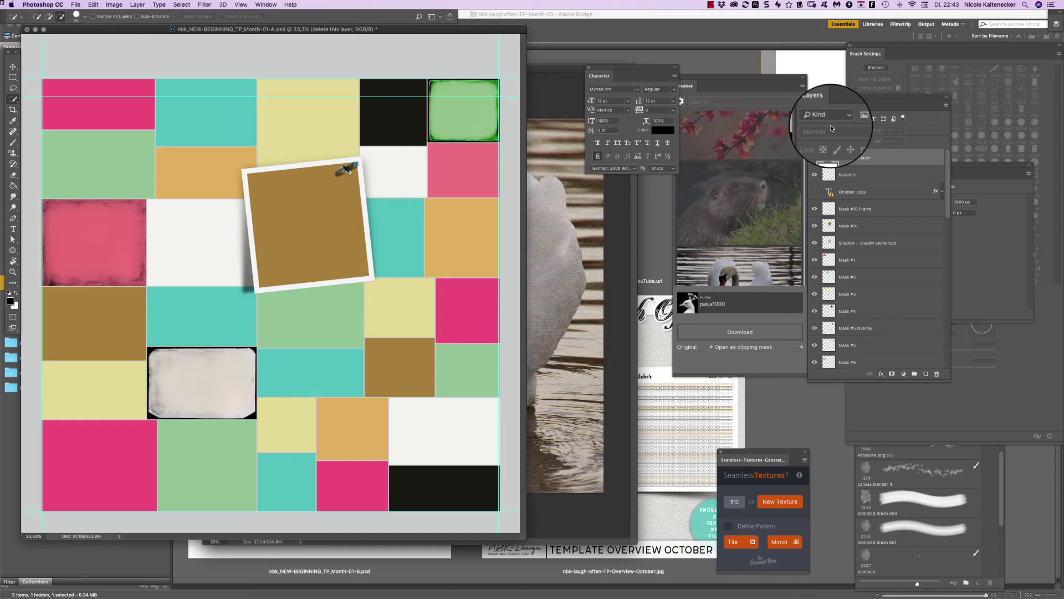
# - Show the October text layer again and close the nbk_NEW-BEGINNING_TP_Month-01-A.psd template without saving
pyautogui.click(814, 191)
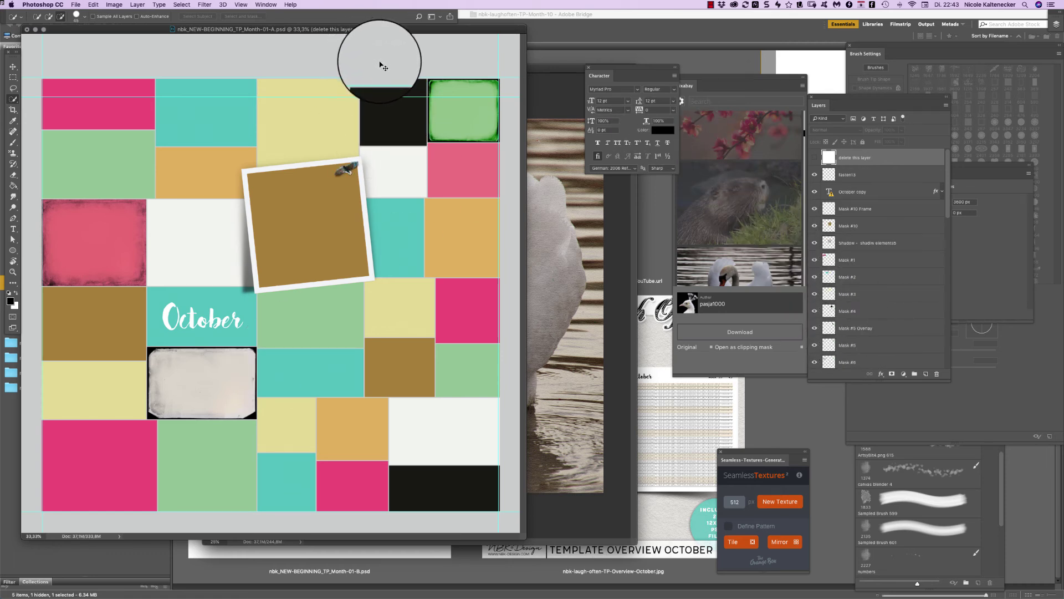
pyautogui.press('super+w')
pyautogui.click(510, 193)
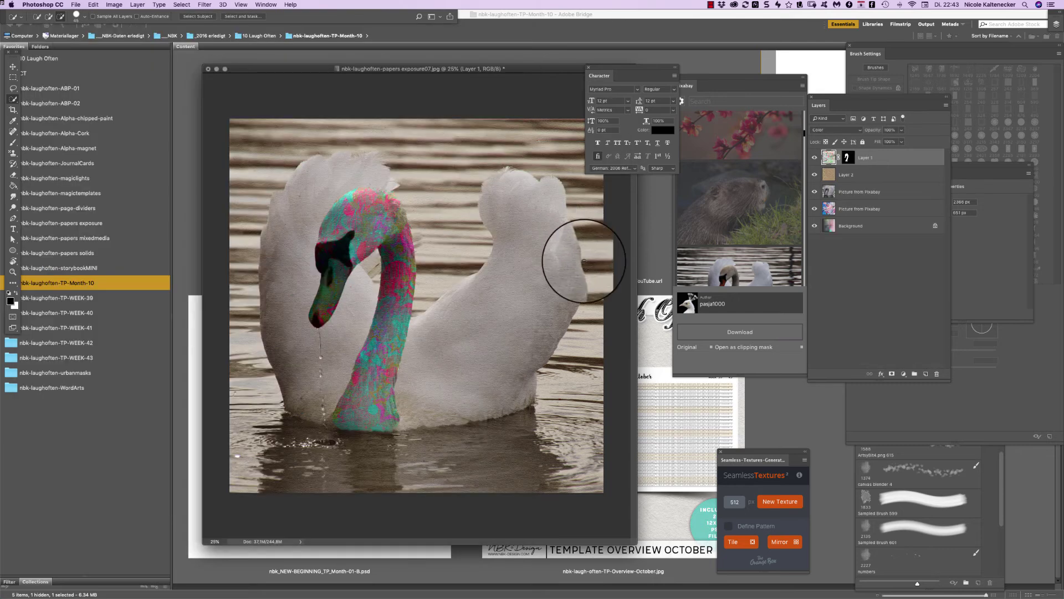
# - Switch to Bridge and view the nbk-laugh-often-TP-Overview-October.jpg image in full-screen preview
pyautogui.click(659, 253)
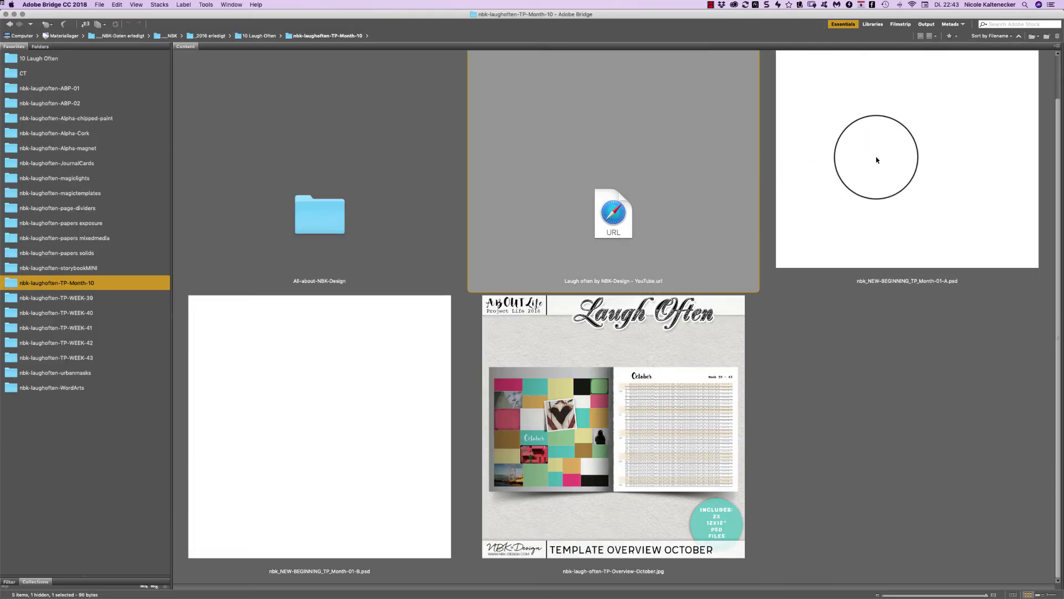
pyautogui.click(675, 395)
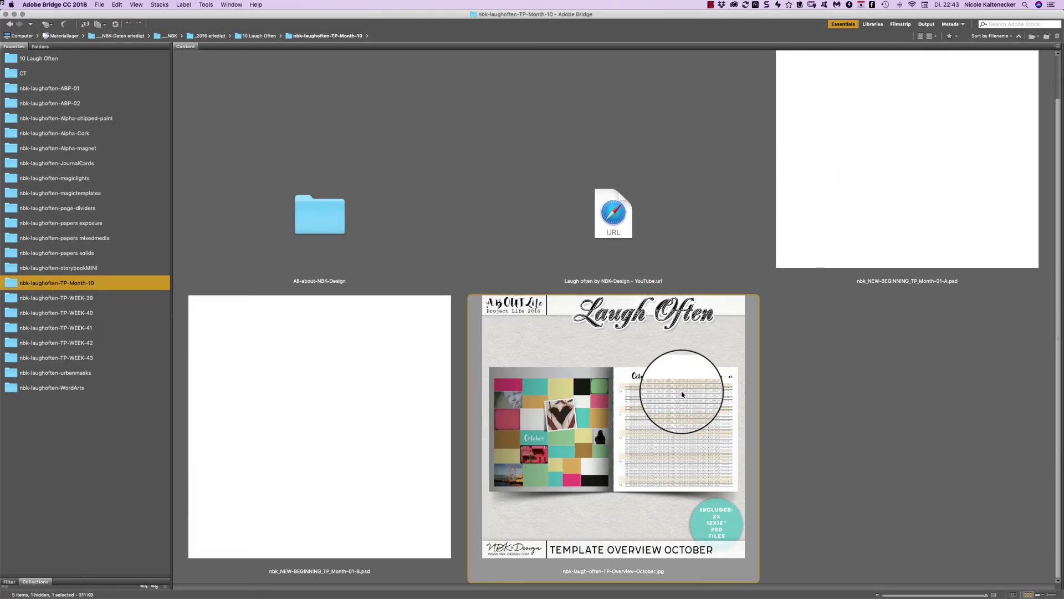
pyautogui.press('space')
pyautogui.press('space')
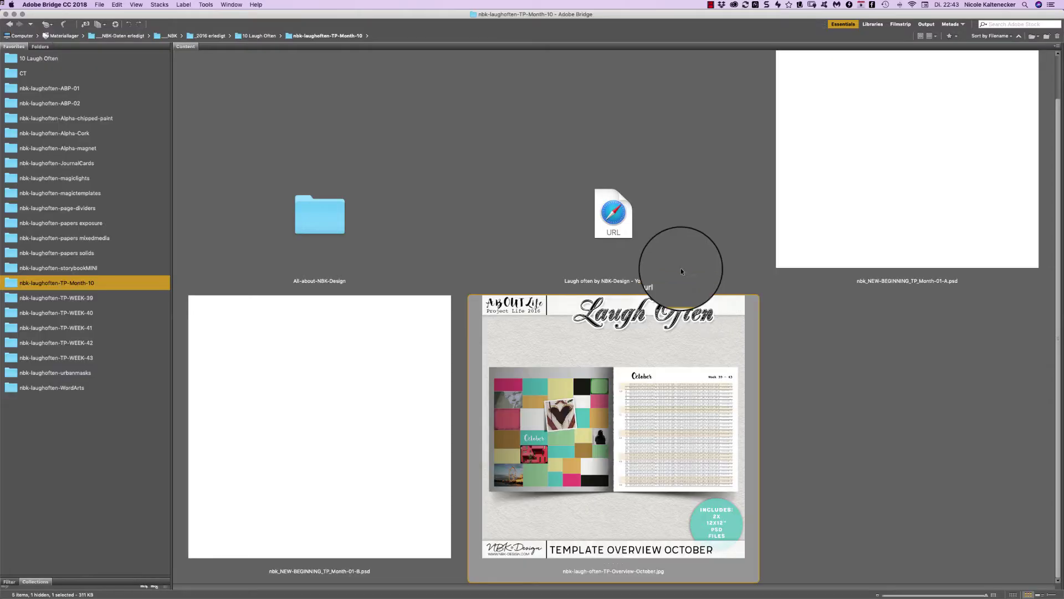
# - Open nbk_NEW-BEGINNING_TP_Month-01-B.psd in Photoshop and hide the layer named "delete this layer"
pyautogui.doubleClick(356, 380)
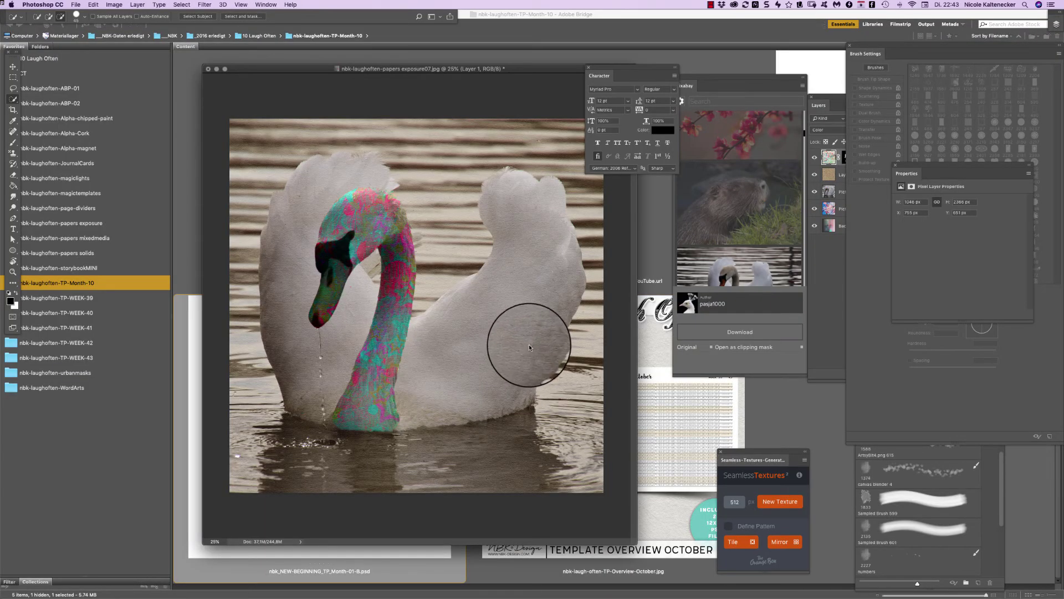
pyautogui.press('Return')
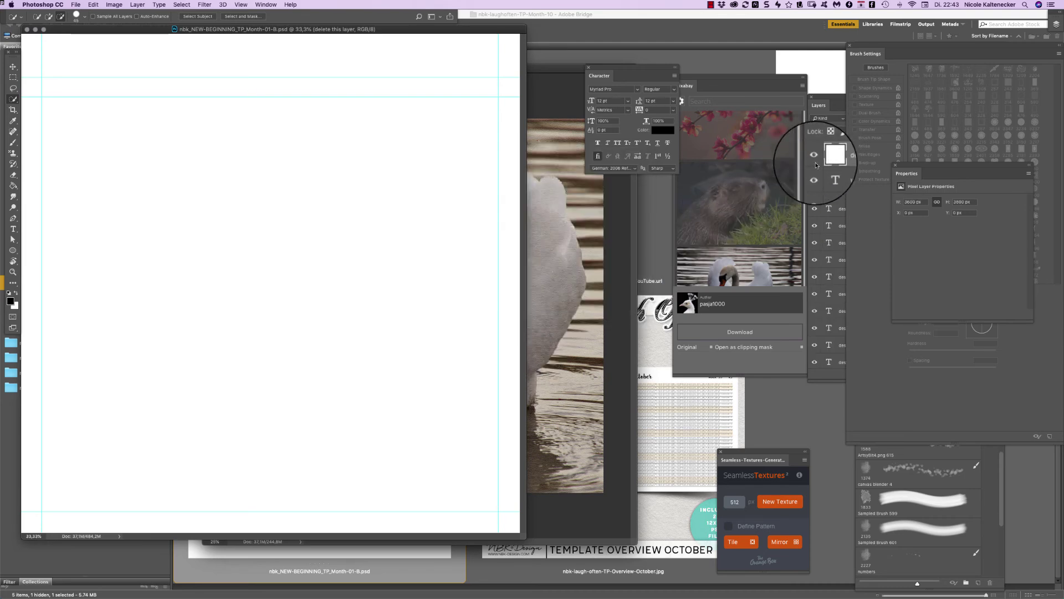
pyautogui.click(815, 158)
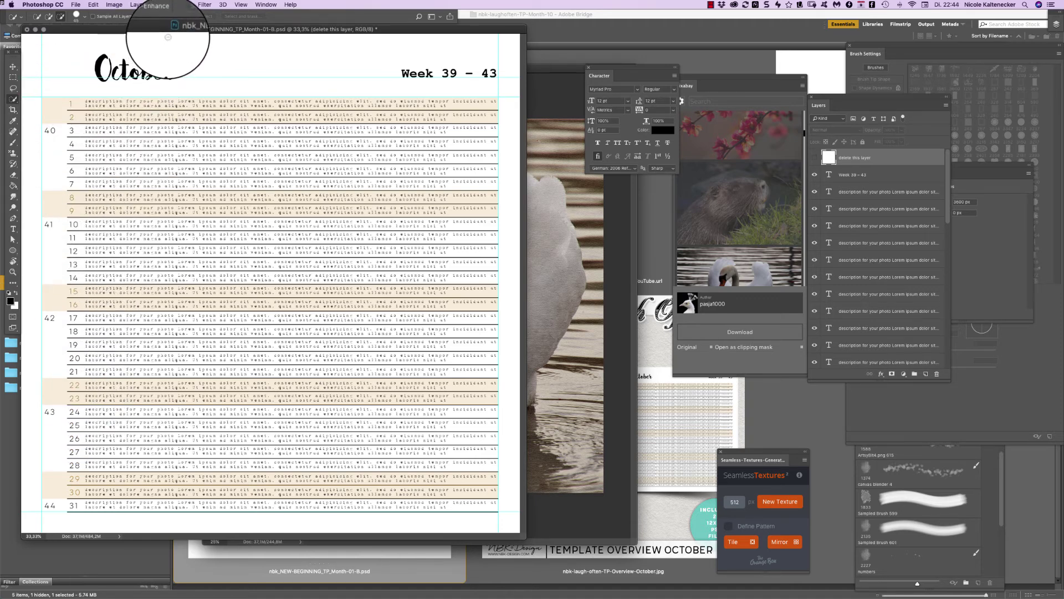
pyautogui.moveTo(157, 32); pyautogui.dragTo(166, 44)
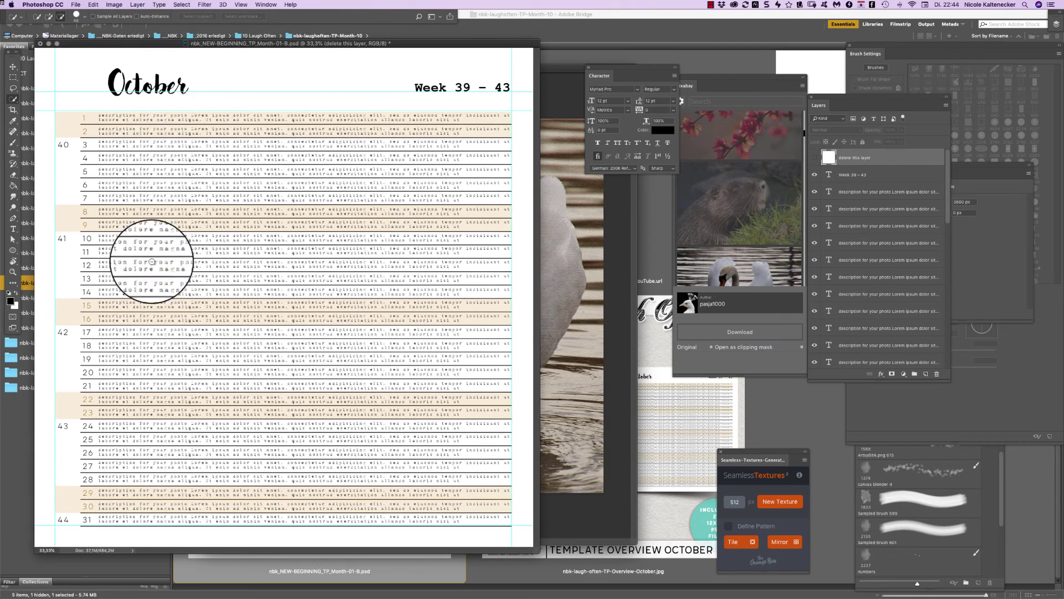
# - Close the October calendar template, the swan composition and the exposure03 paper without saving, returning to Bridge
pyautogui.press('super+s')
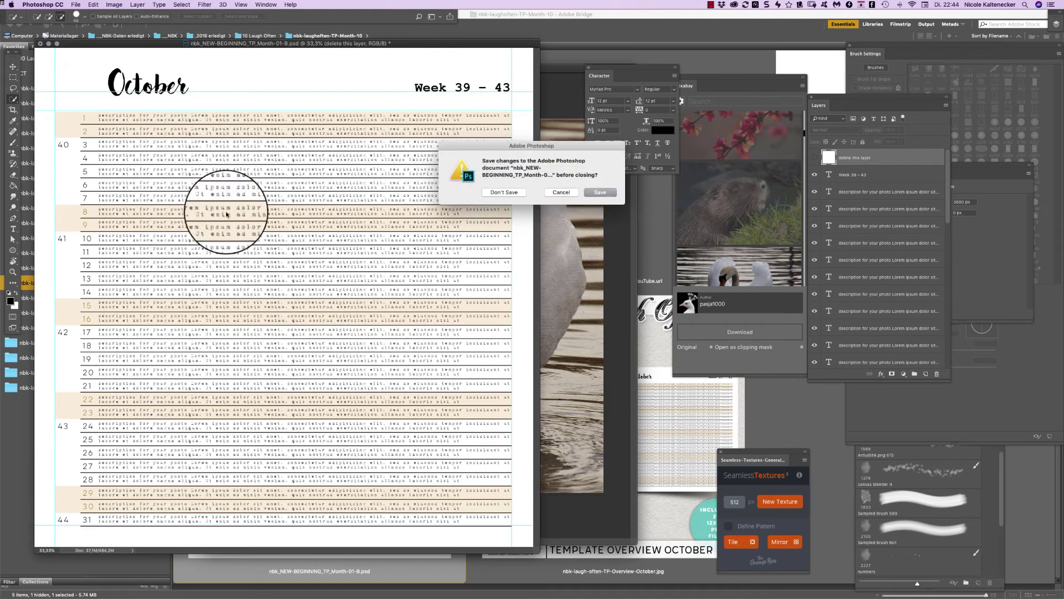
pyautogui.click(518, 195)
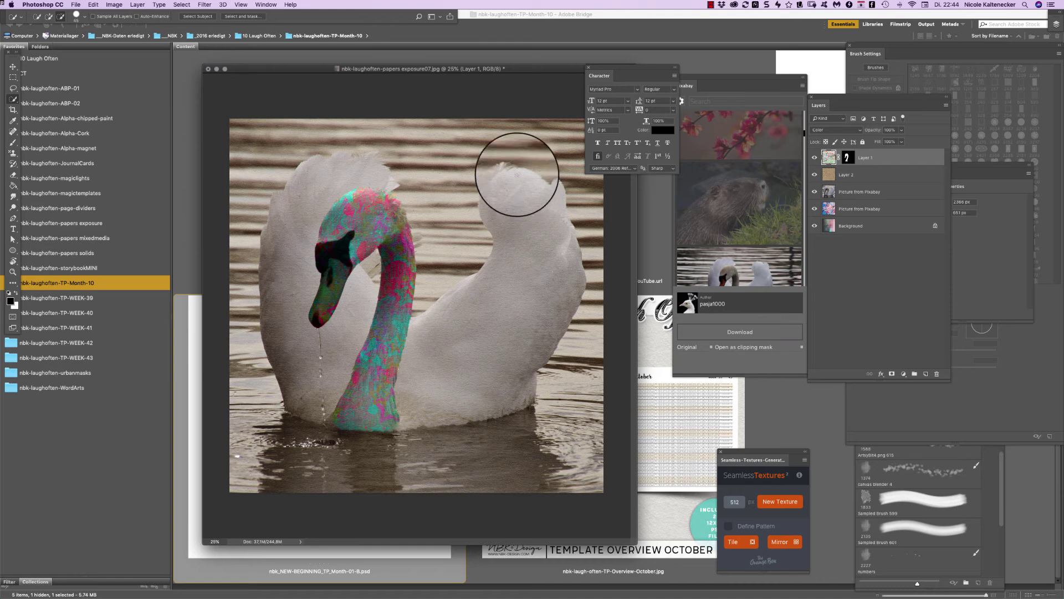
pyautogui.press('super+w')
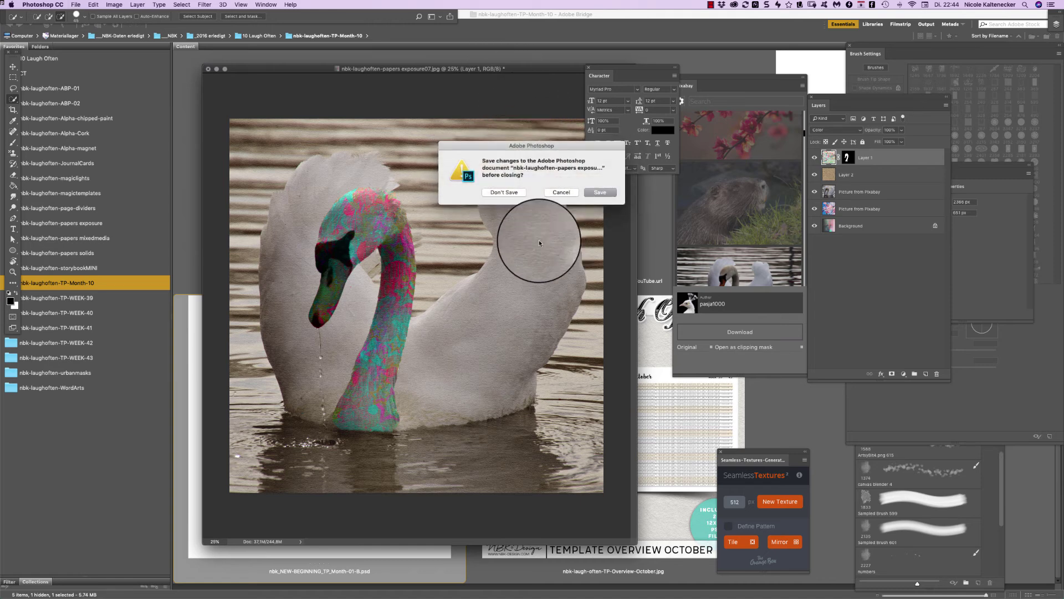
pyautogui.click(503, 191)
pyautogui.press('super+w')
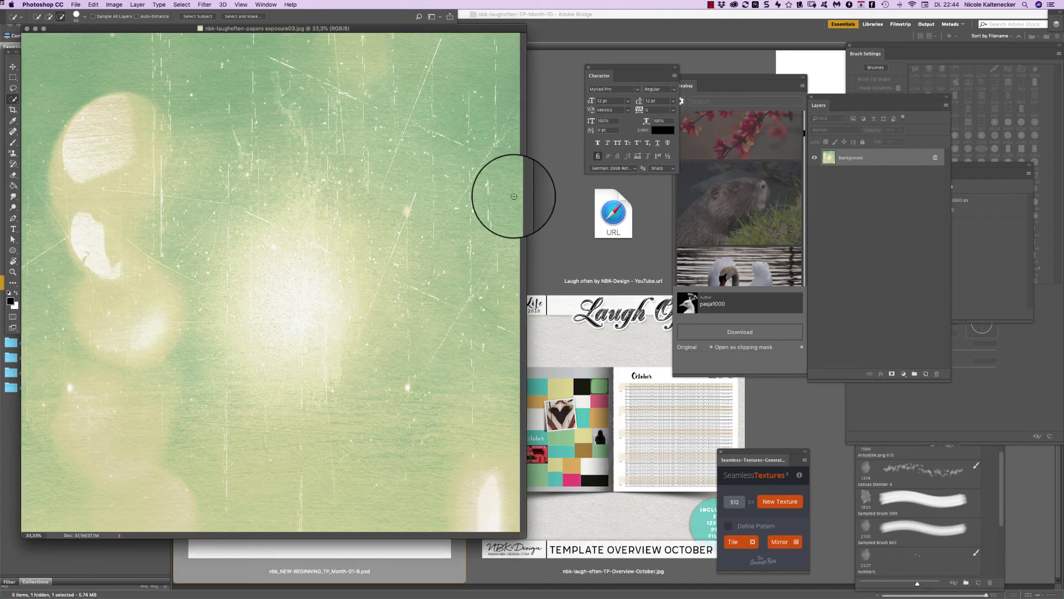
pyautogui.press('super+w')
pyautogui.click(532, 196)
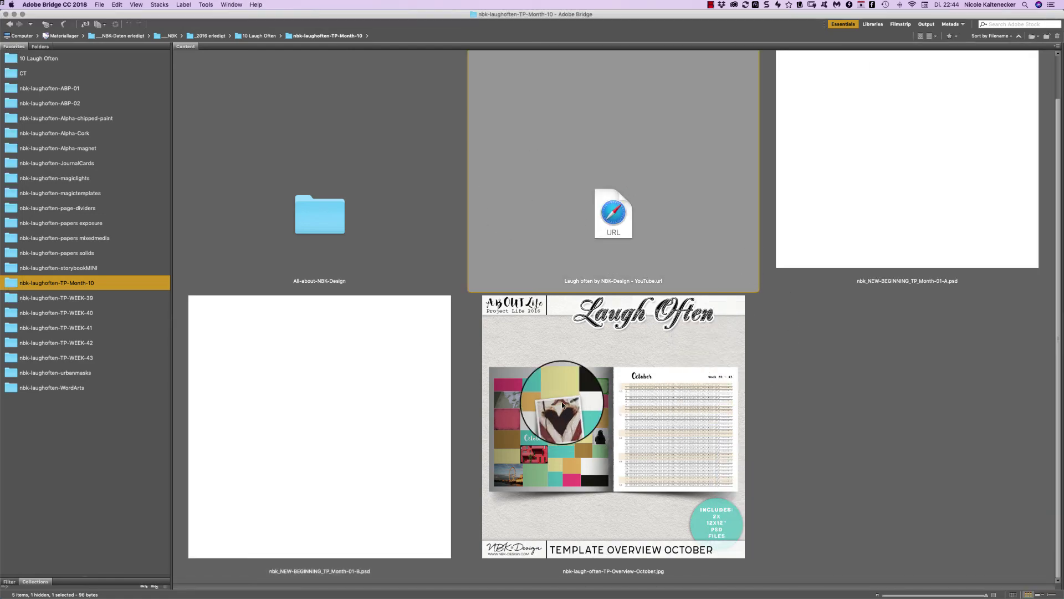
# - Preview the October template overview image full screen once more to compare both pages
pyautogui.click(638, 393)
pyautogui.press('space')
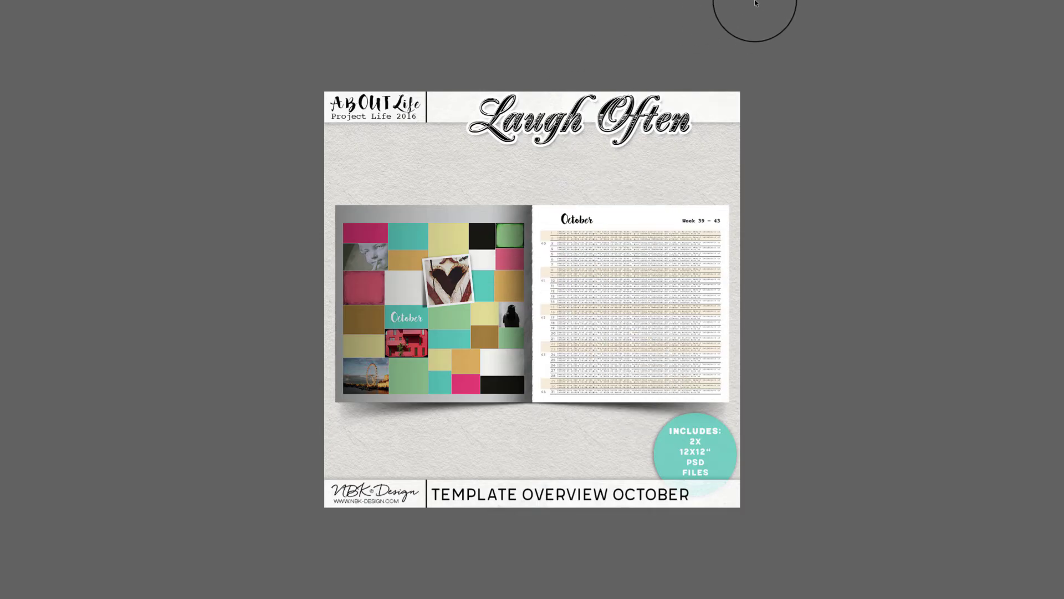
pyautogui.press('space')
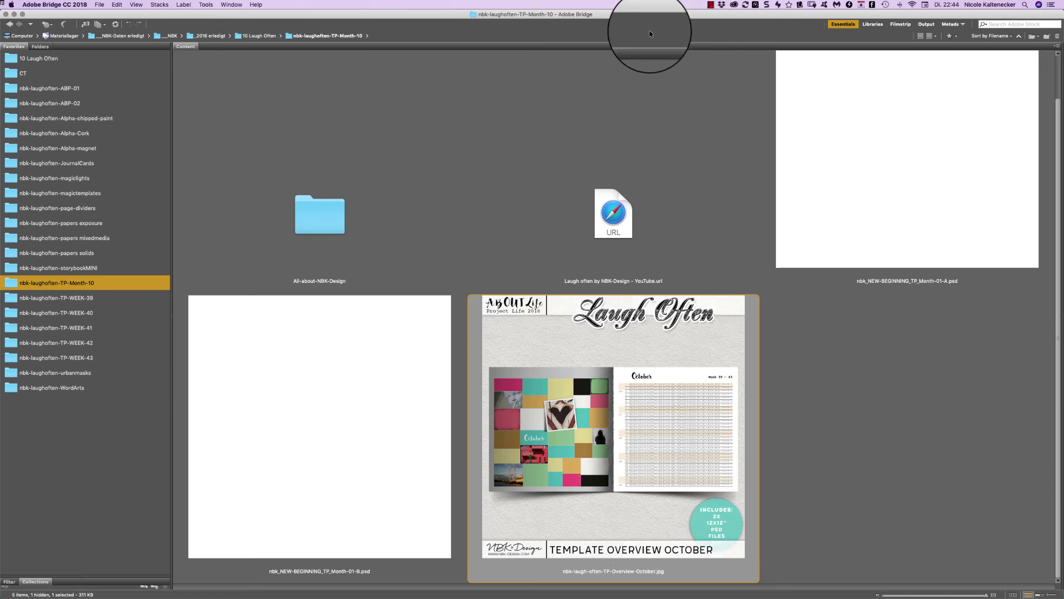
# - Open the nbk-laughoften-TP-WEEK-39 folder and view its nbk-laugh-often-TP-39.jpg overview full screen
pyautogui.click(93, 300)
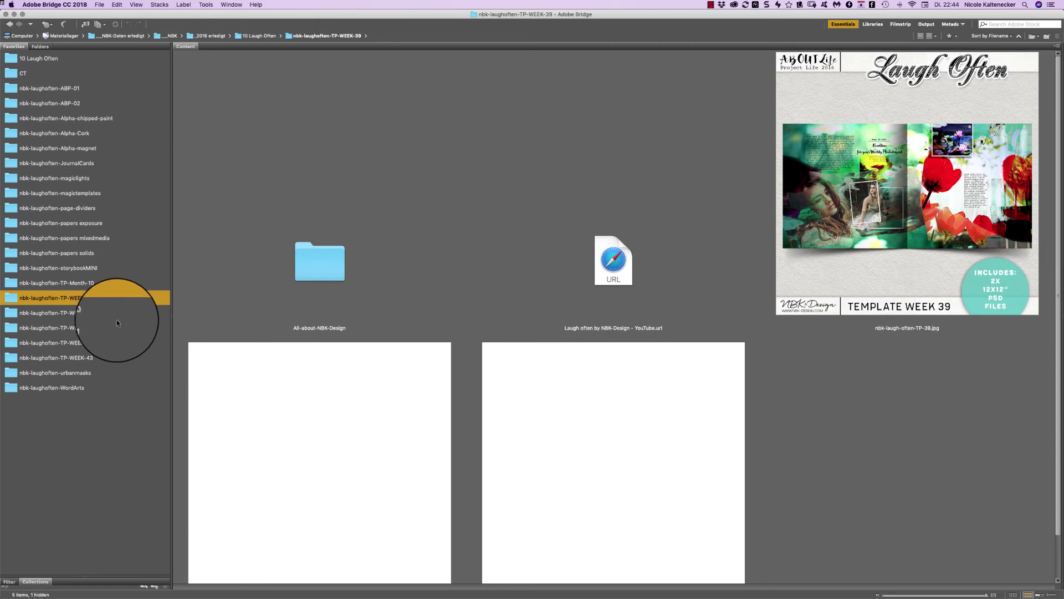
pyautogui.click(848, 233)
pyautogui.press('space')
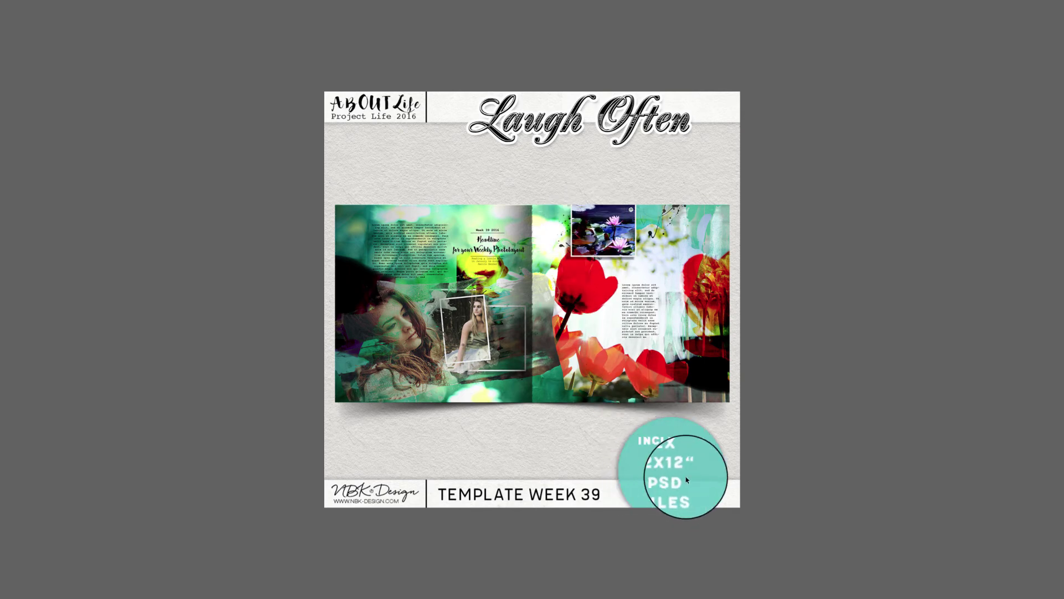
pyautogui.press('space')
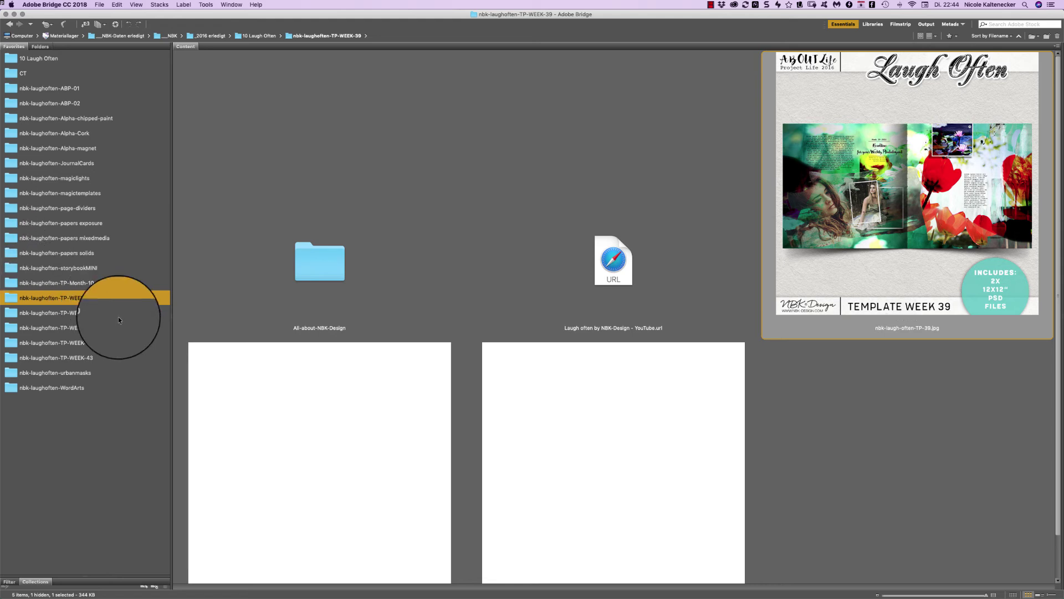
# - View the template overview images of the nbk-laughoften-TP-WEEK-40 and nbk-laughoften-TP-WEEK-41 folders full screen
pyautogui.click(100, 313)
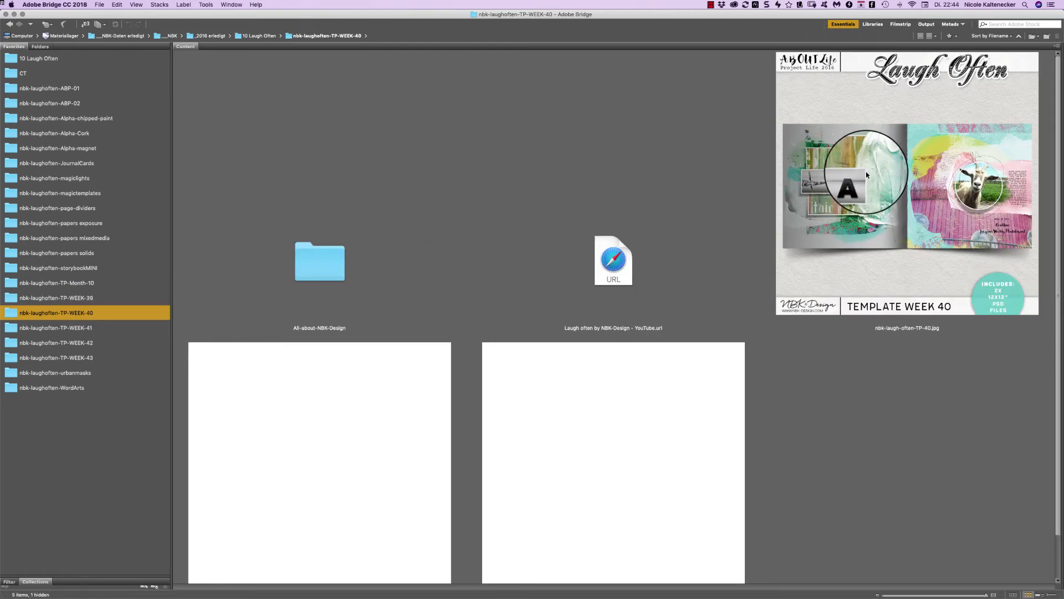
pyautogui.click(861, 168)
pyautogui.press('space')
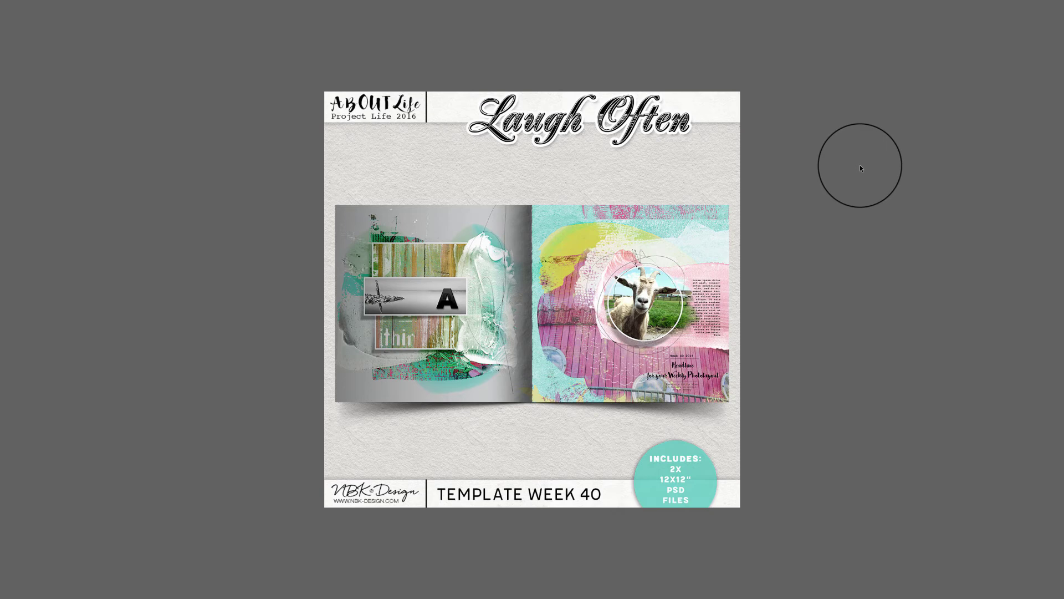
pyautogui.press('space')
pyautogui.click(102, 326)
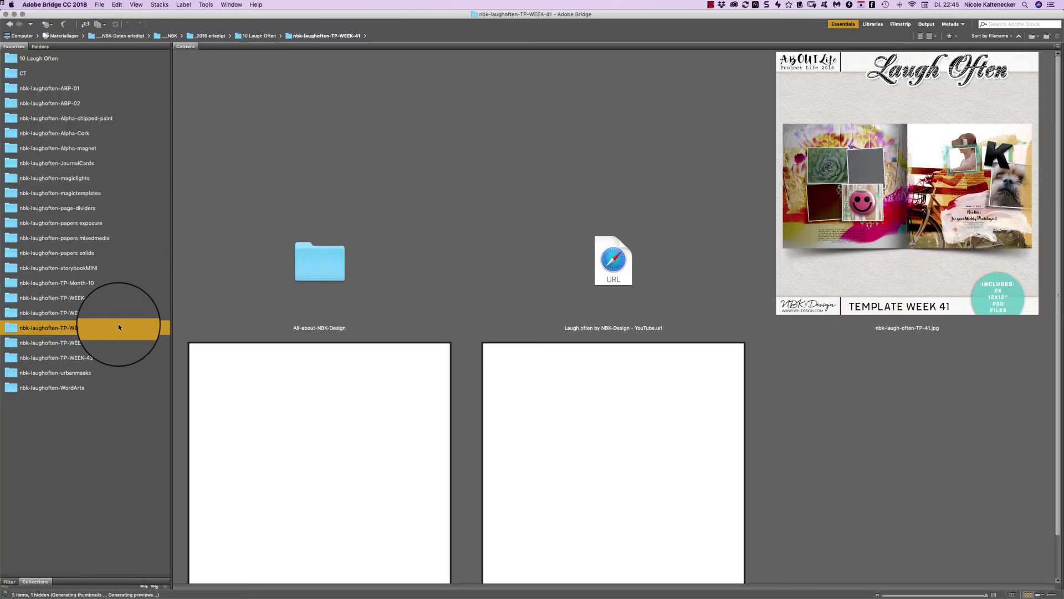
pyautogui.press('space')
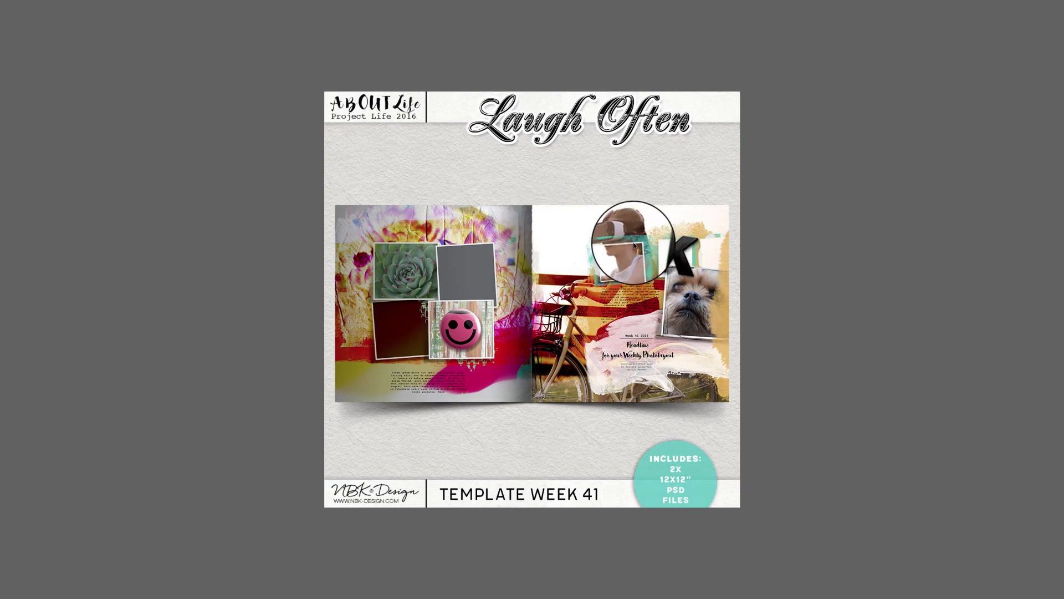
pyautogui.press('space')
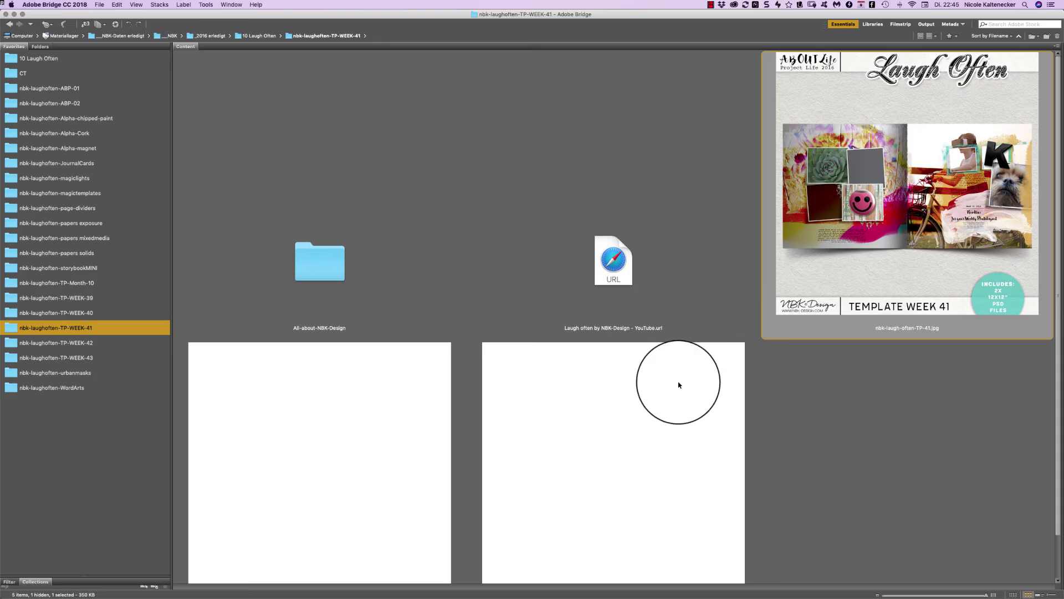
# - Open nbk-laughoften-TP-Week-41-B.psd in Photoshop, leaving the missing font unresolved, and hide the layer named "delete this layer"
pyautogui.press('super+Tab')
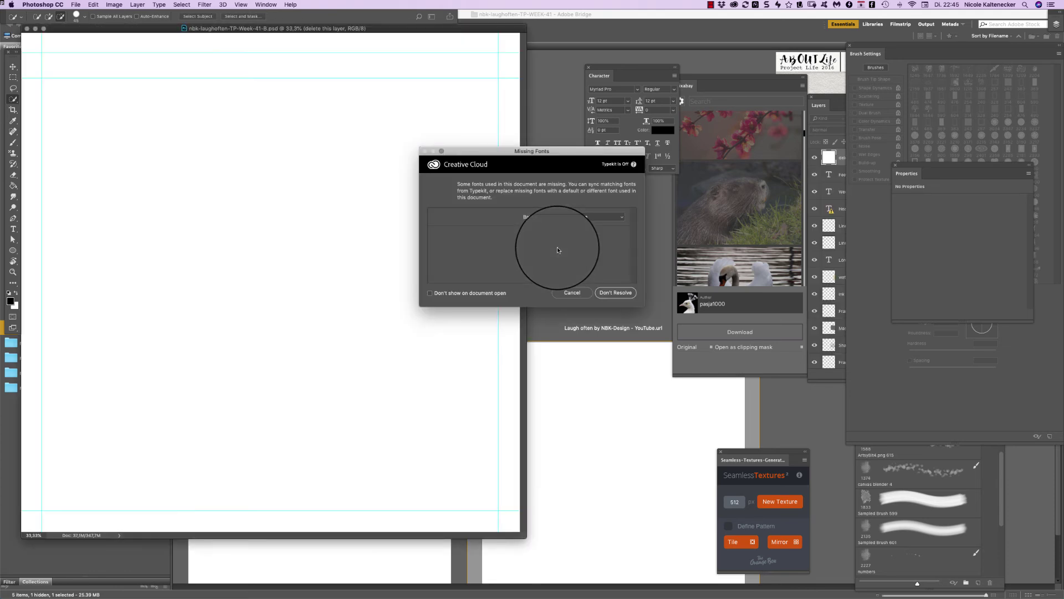
pyautogui.click(608, 298)
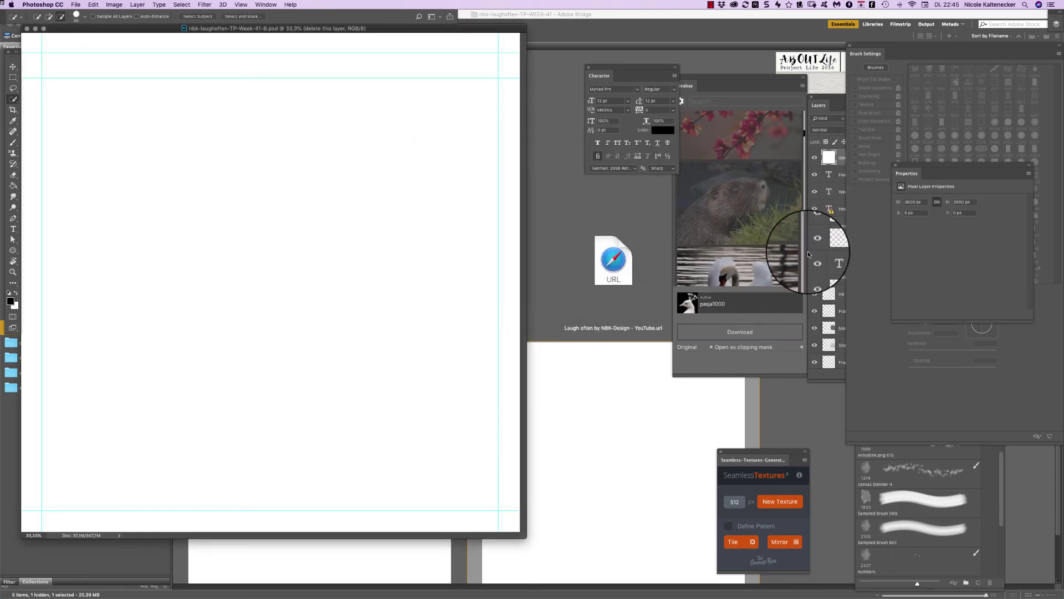
pyautogui.click(820, 166)
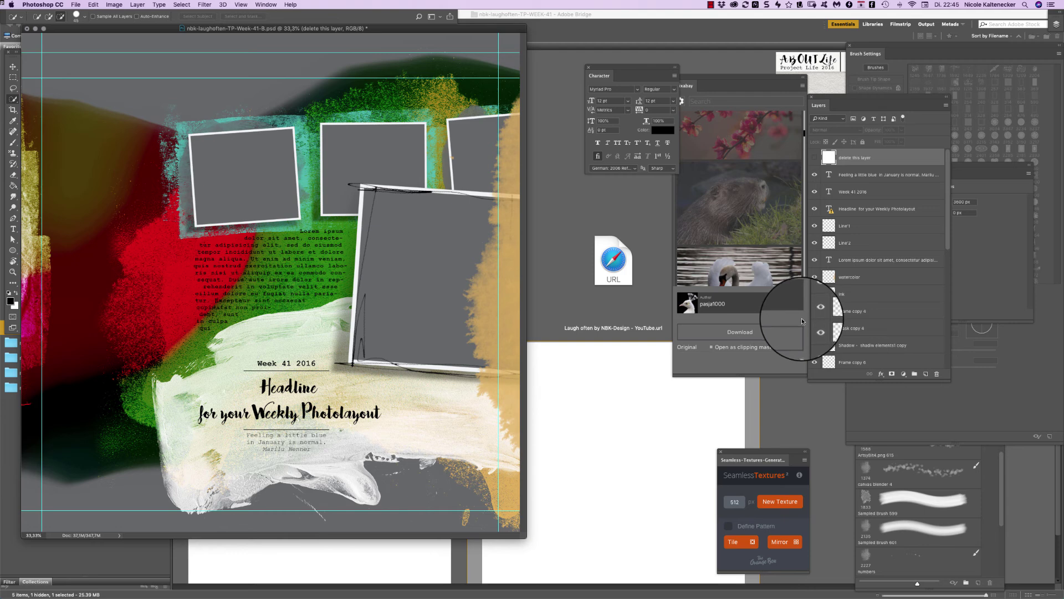
# - Close the Week 41 B template without saving the changes
pyautogui.press('super+w')
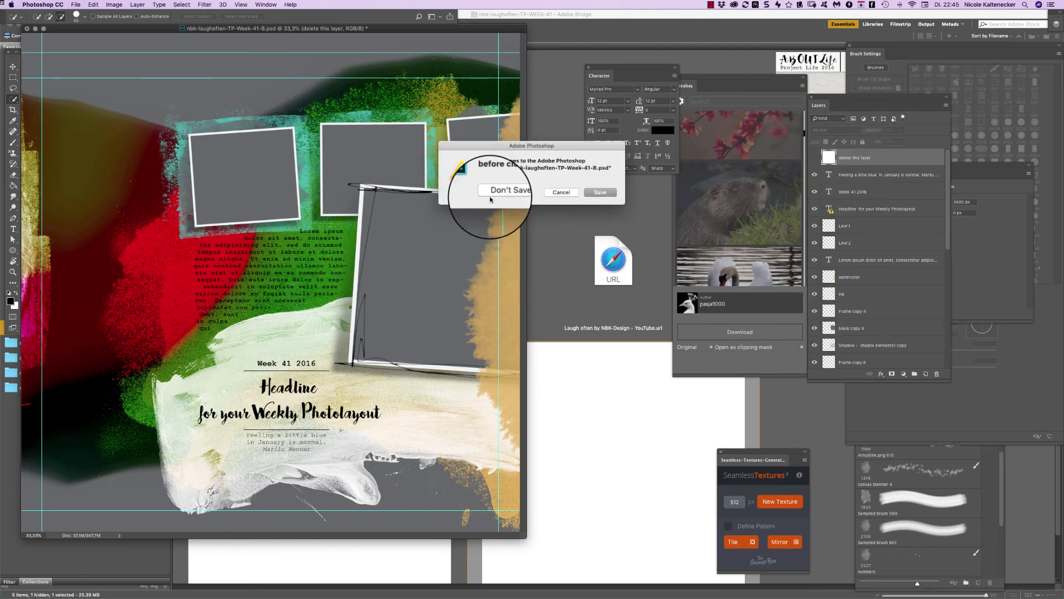
pyautogui.click(490, 190)
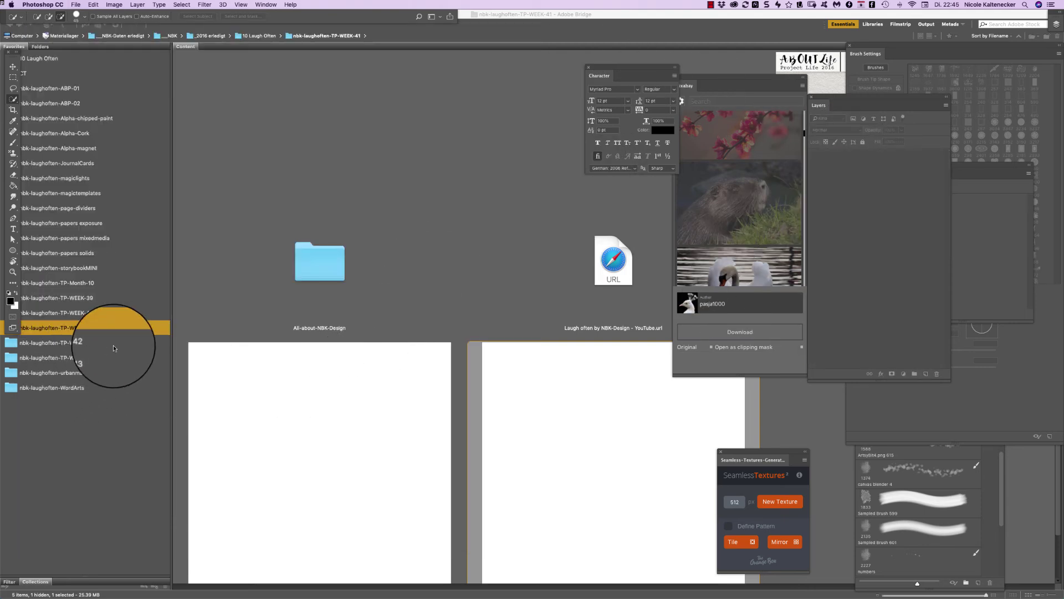
# - Return to Bridge and view the overview images of the nbk-laughoften-TP-WEEK-42 and nbk-laughoften-TP-WEEK-43 folders full screen
pyautogui.click(132, 341)
pyautogui.click(879, 161)
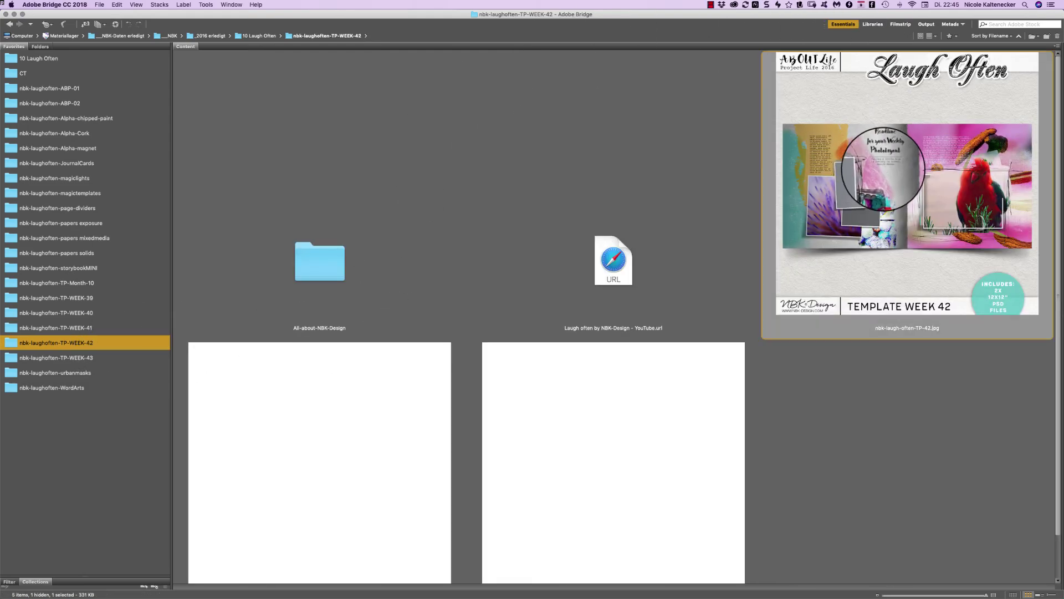
pyautogui.press('space')
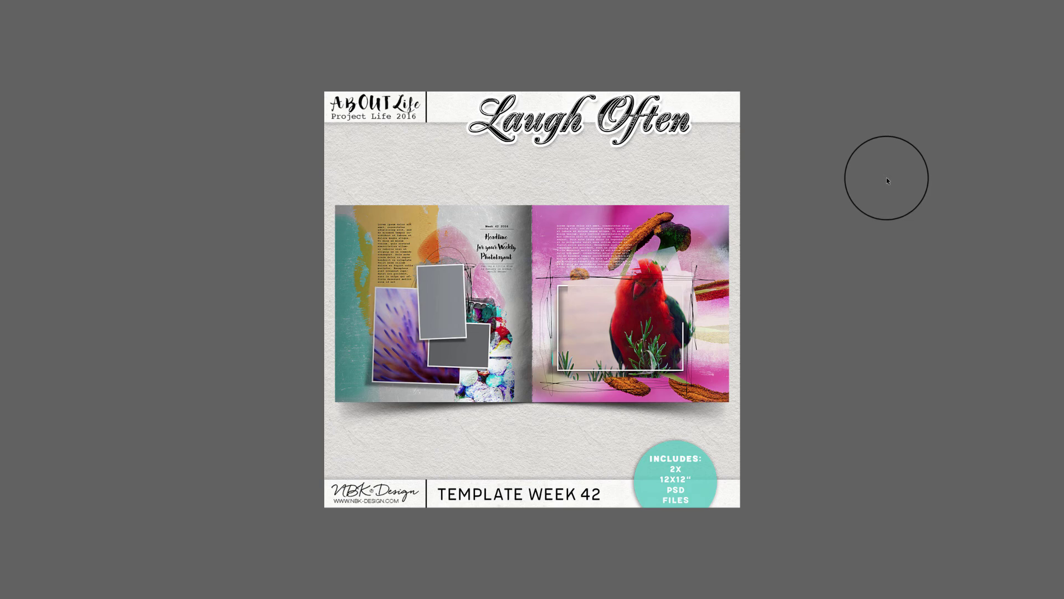
pyautogui.press('space')
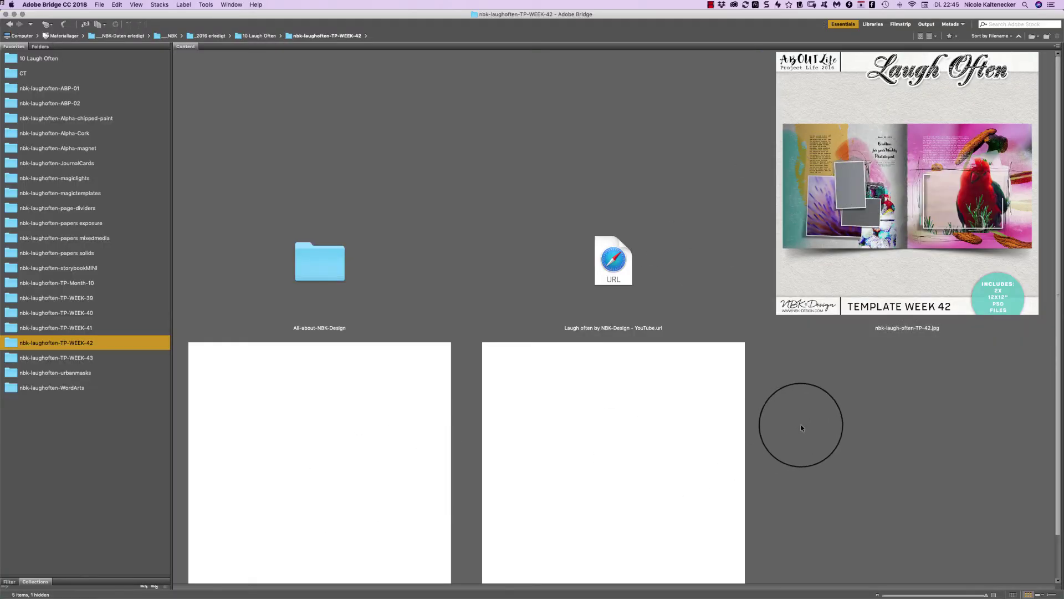
pyautogui.moveTo(801, 424); pyautogui.dragTo(218, 506)
pyautogui.click(121, 358)
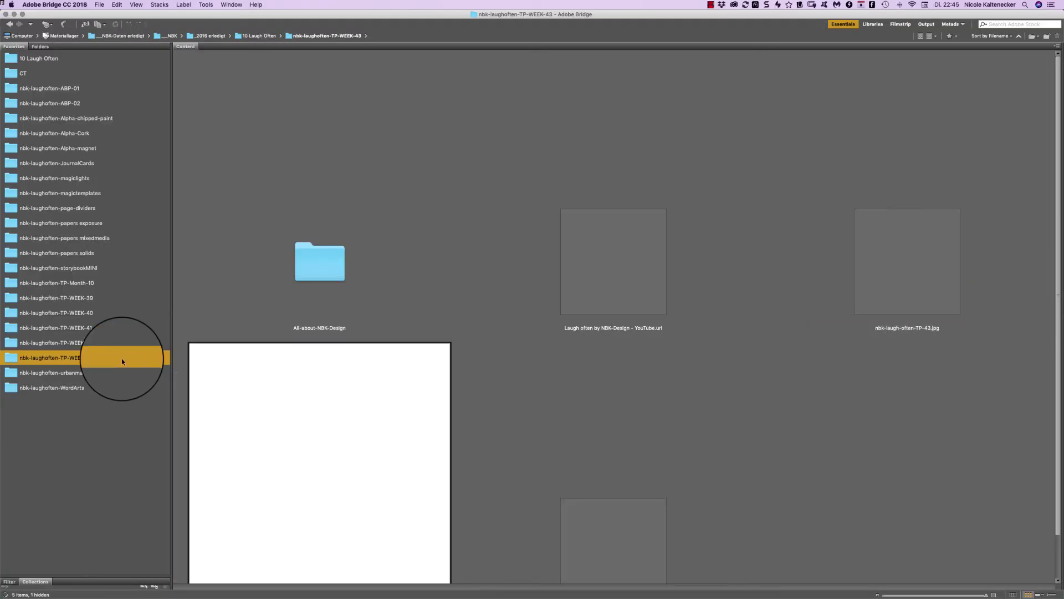
pyautogui.click(977, 125)
pyautogui.press('space')
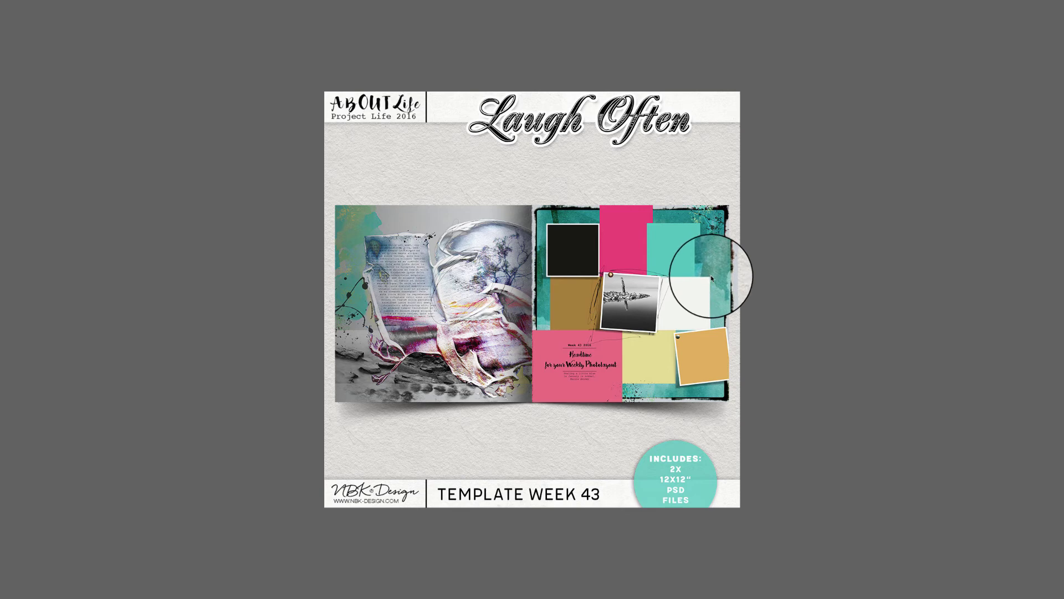
pyautogui.press('space')
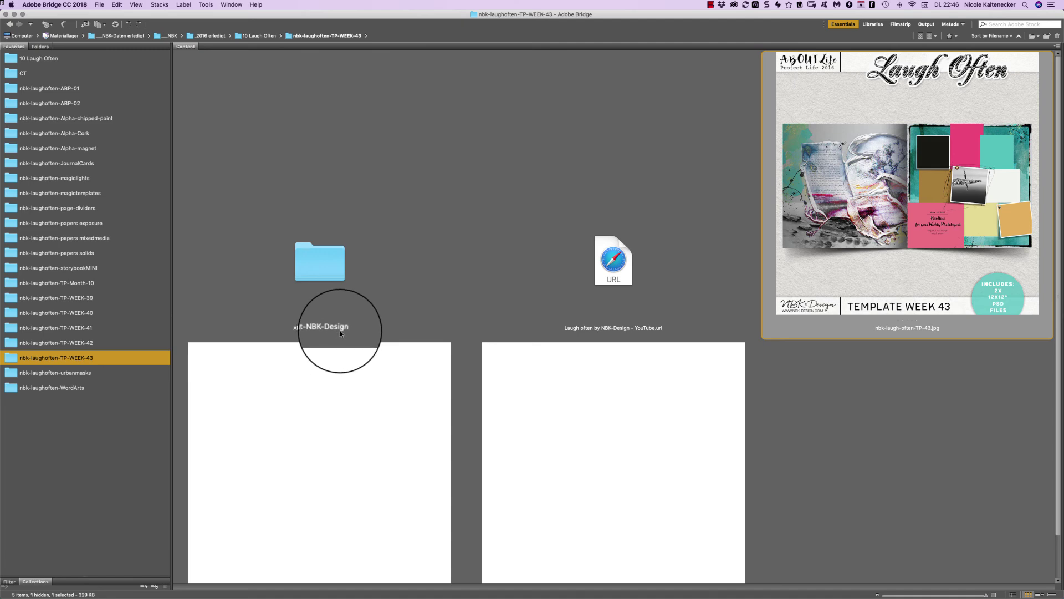
# - Open the All-about-NBK-Design folder inside nbk-laughoften-TP-WEEK-43 and look through its info images, including the artjourney and artology ones
pyautogui.click(334, 276)
pyautogui.doubleClick(330, 269)
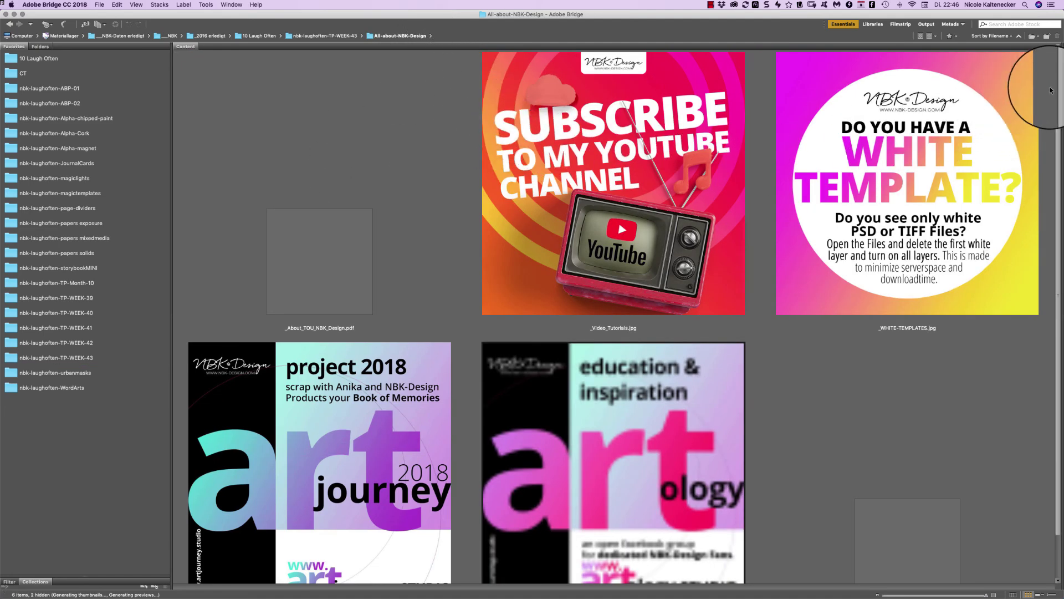
pyautogui.scroll(-2, 1042, 91)
pyautogui.scroll(-5, 1042, 91)
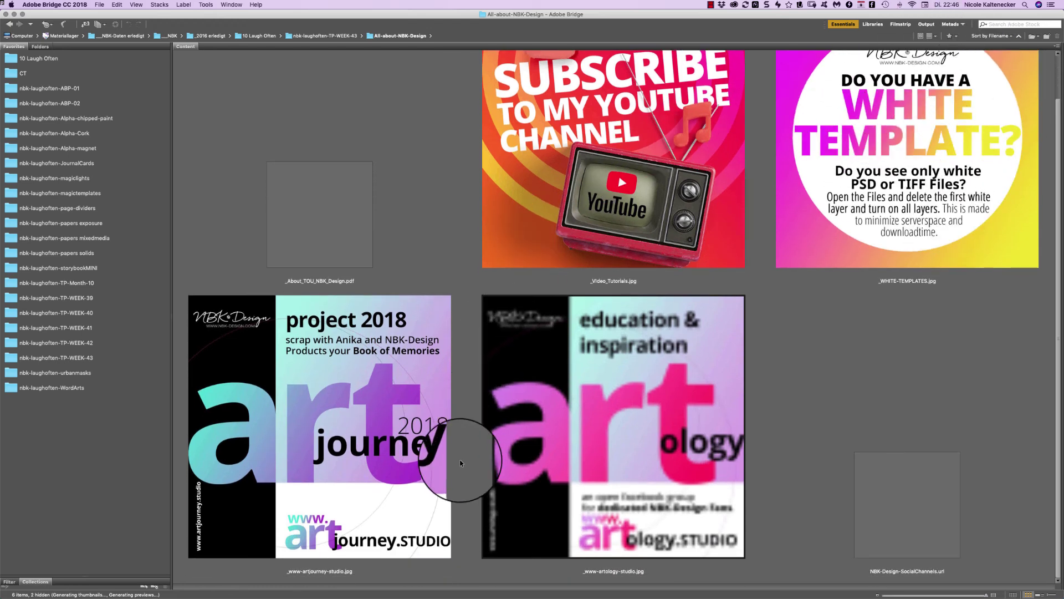
pyautogui.click(433, 400)
pyautogui.click(624, 402)
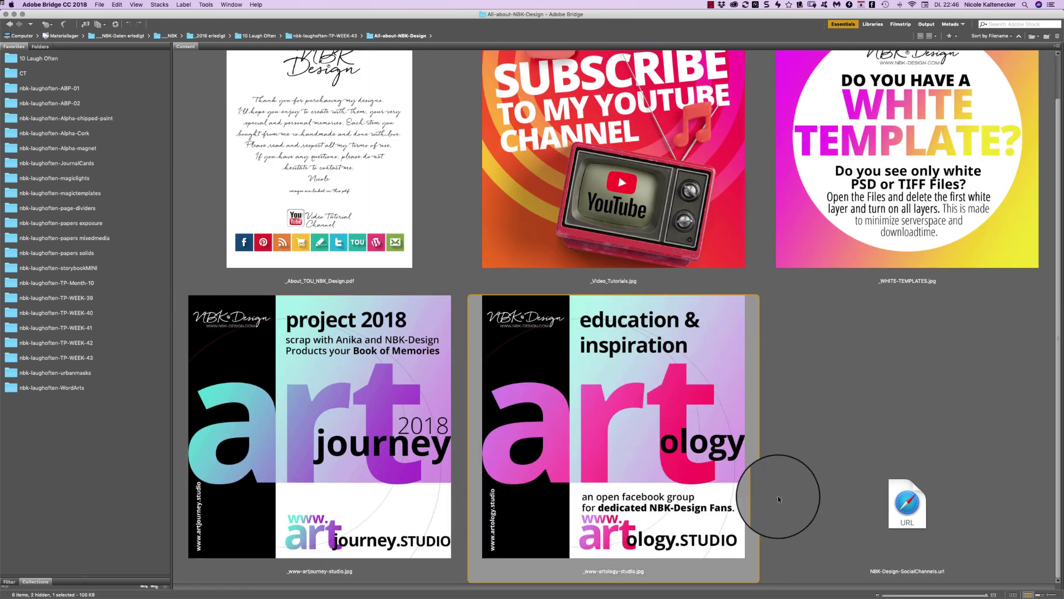
# - Open NBK-Design-SocialChannels.url in Safari and look over the NBK-Links page with its link collection
pyautogui.click(913, 503)
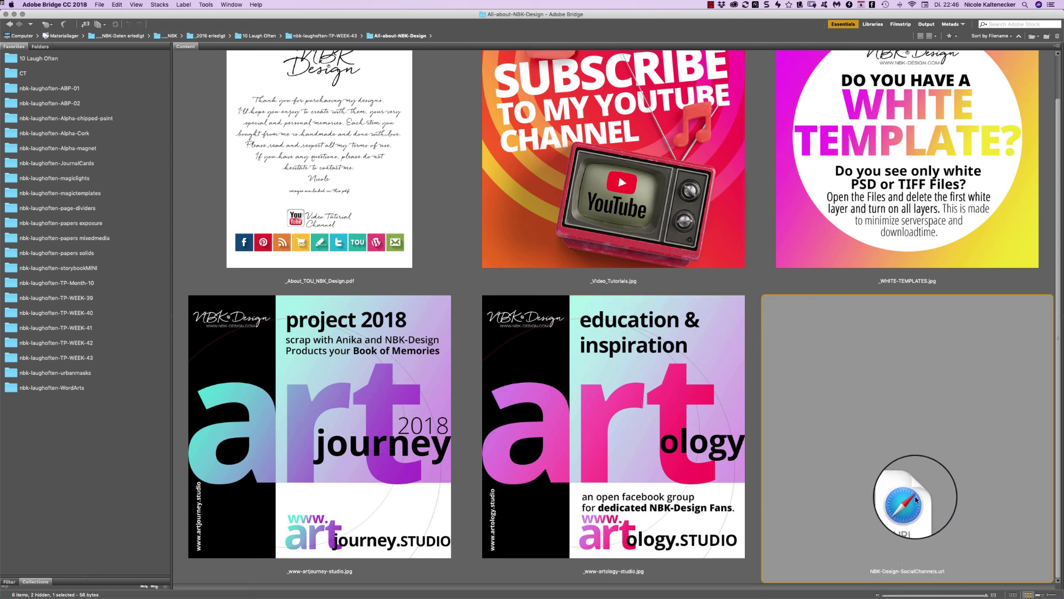
pyautogui.doubleClick(916, 499)
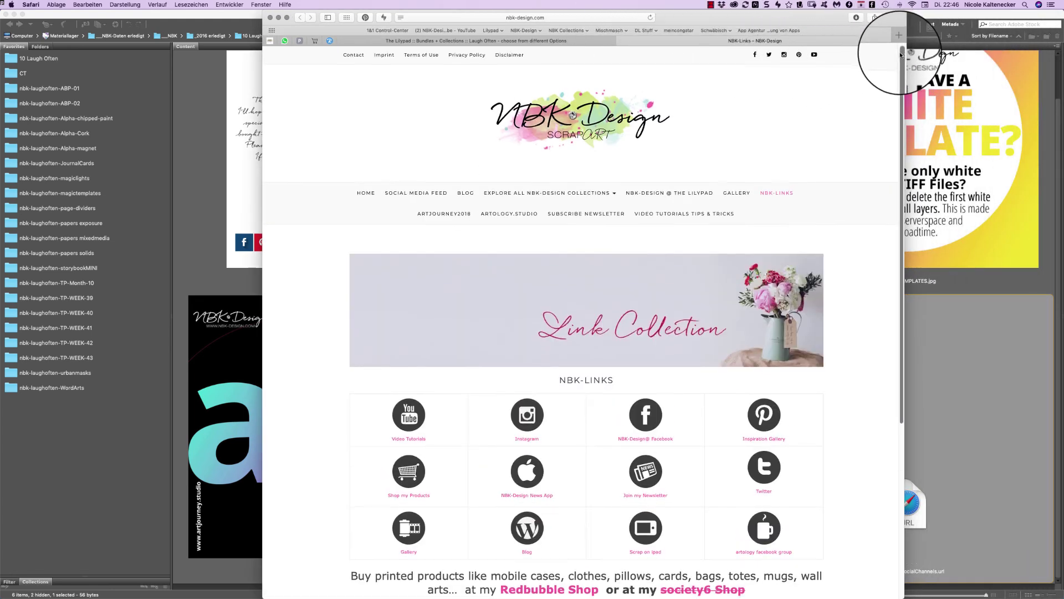
pyautogui.scroll(-2, 901, 54)
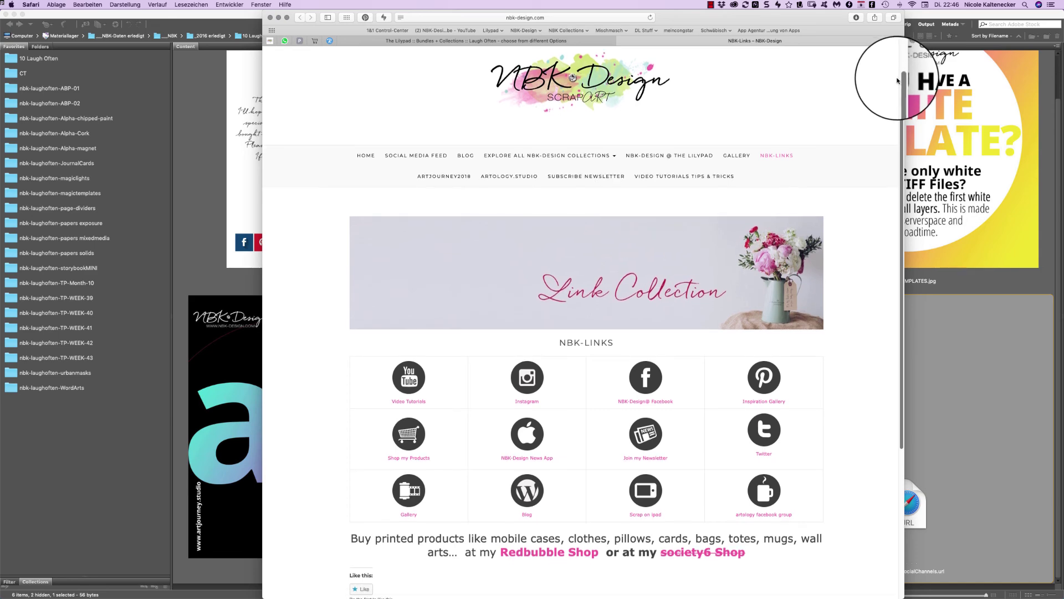
pyautogui.scroll(-5, 898, 83)
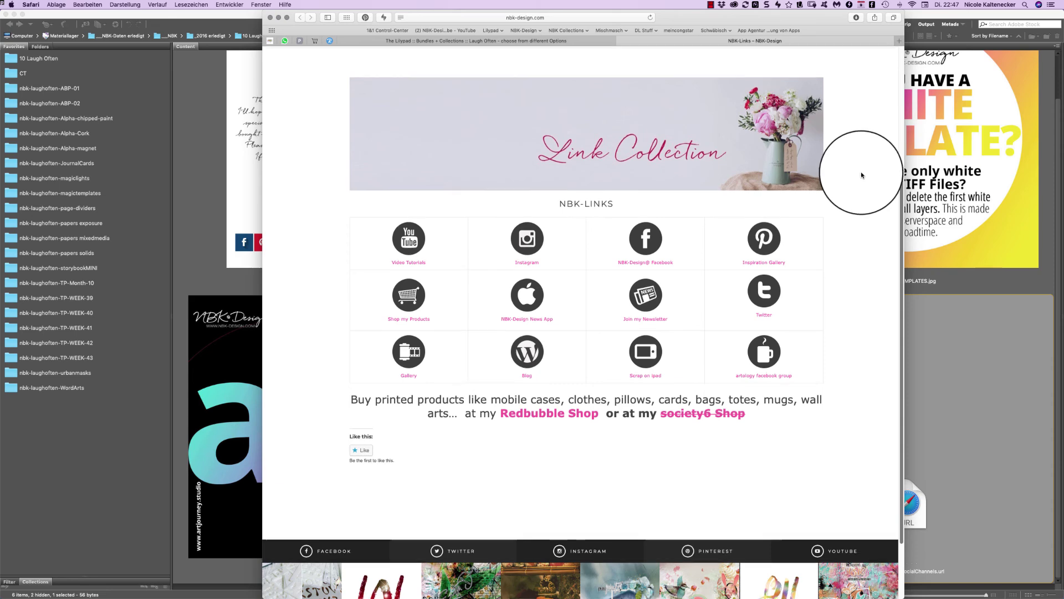
pyautogui.scroll(5, 860, 167)
pyautogui.scroll(-2, 859, 72)
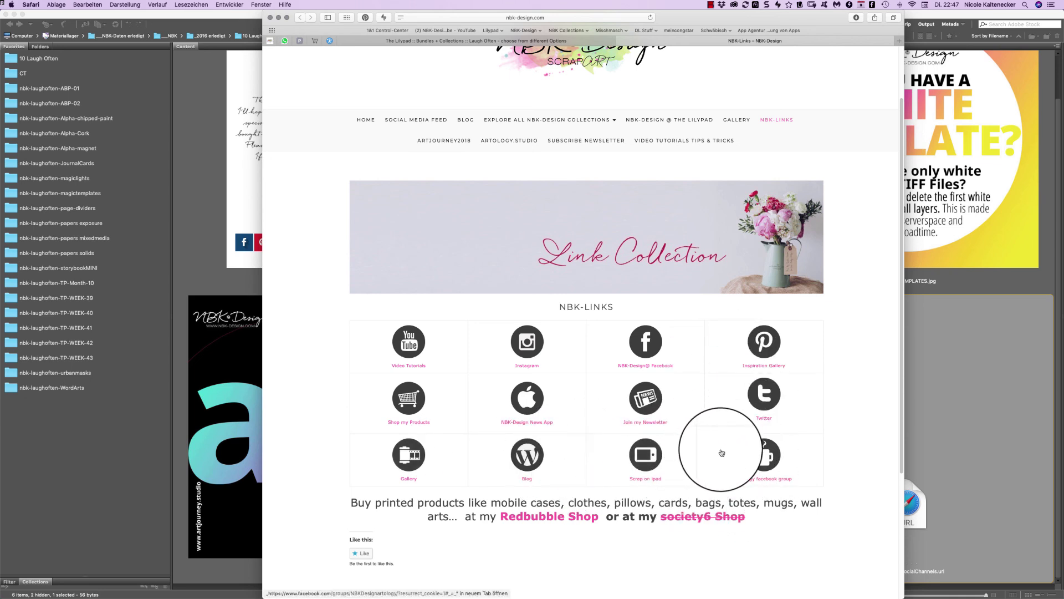
# - Open the artology facebook group from the link collection in a new tab
pyautogui.keyDown('super'); pyautogui.click(808, 448); pyautogui.keyUp('super')
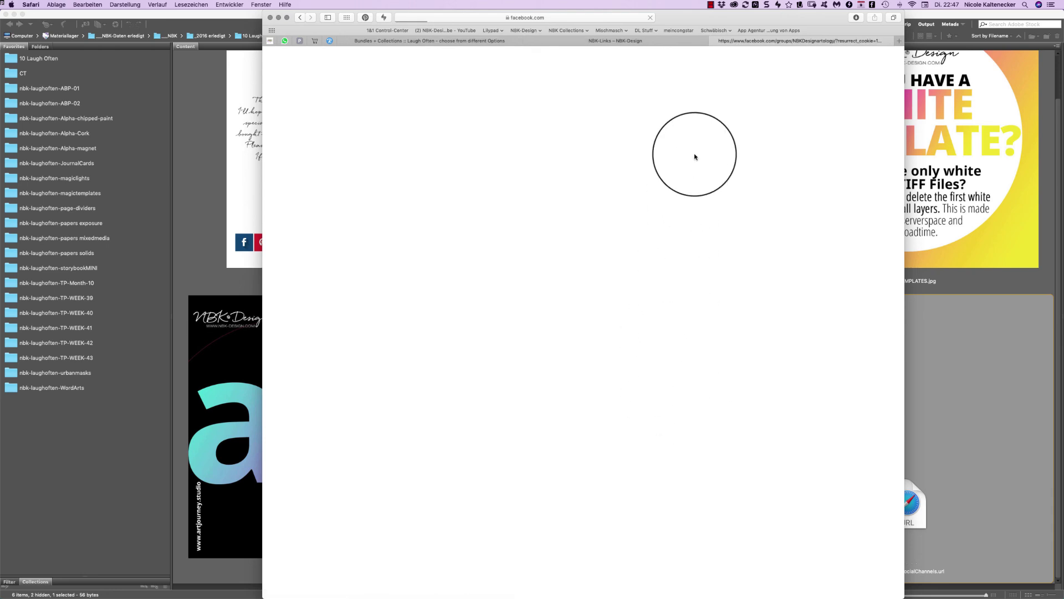
pyautogui.click(713, 41)
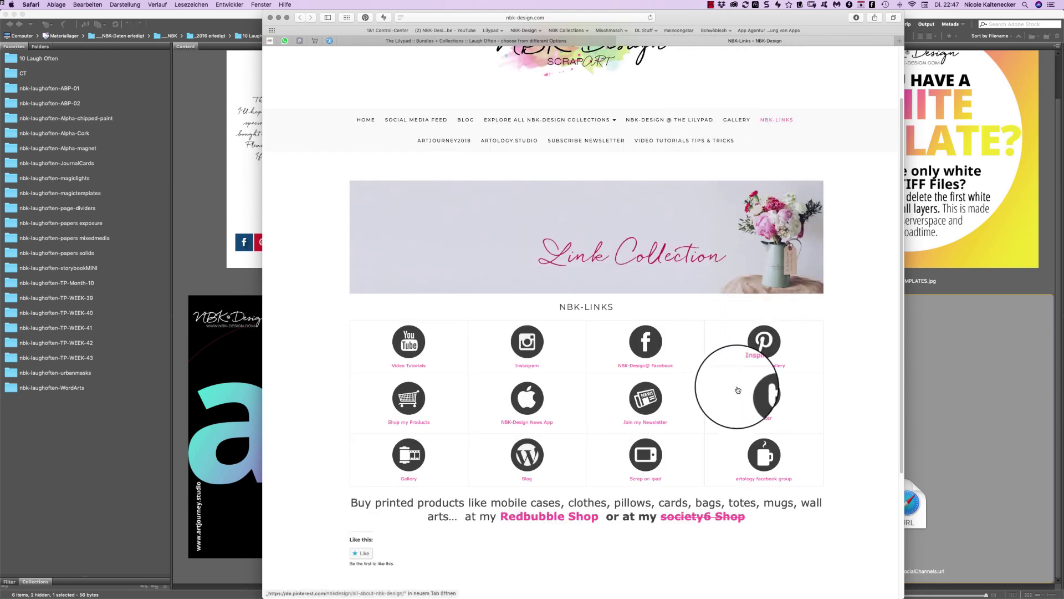
pyautogui.keyDown('super'); pyautogui.click(763, 465); pyautogui.keyUp('super')
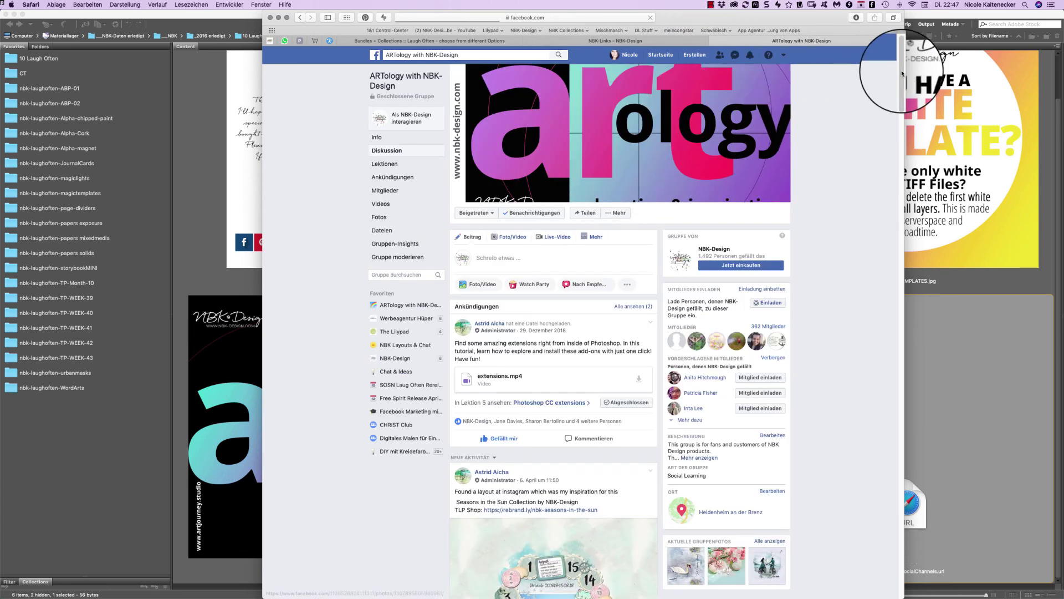
# - Browse the member posts in the ARTology with NBK-Design group and close its tab to return to the link collection
pyautogui.moveTo(902, 67); pyautogui.dragTo(793, 400)
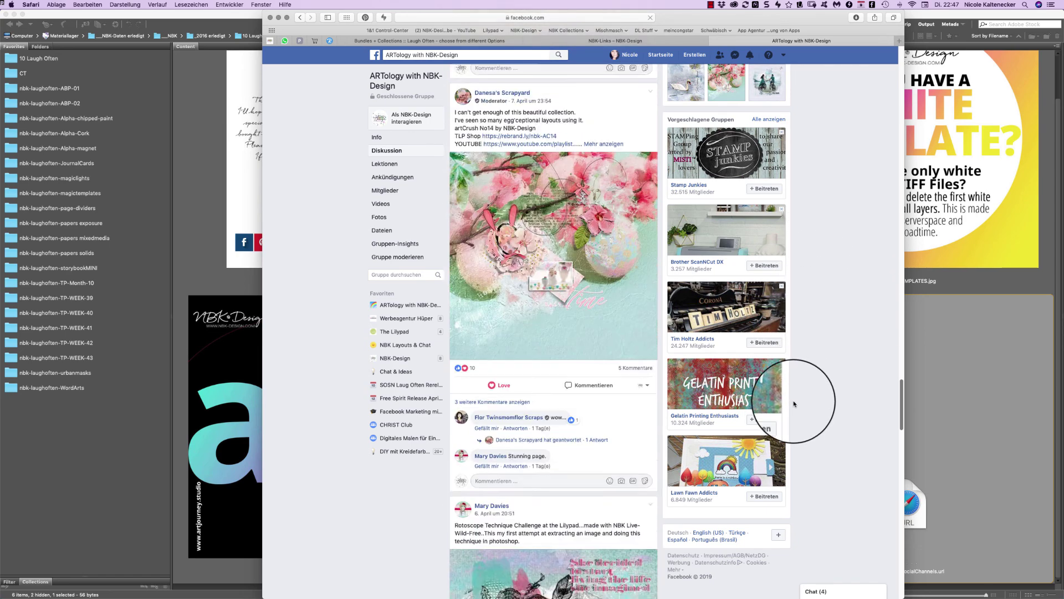
pyautogui.scroll(-20, 793, 401)
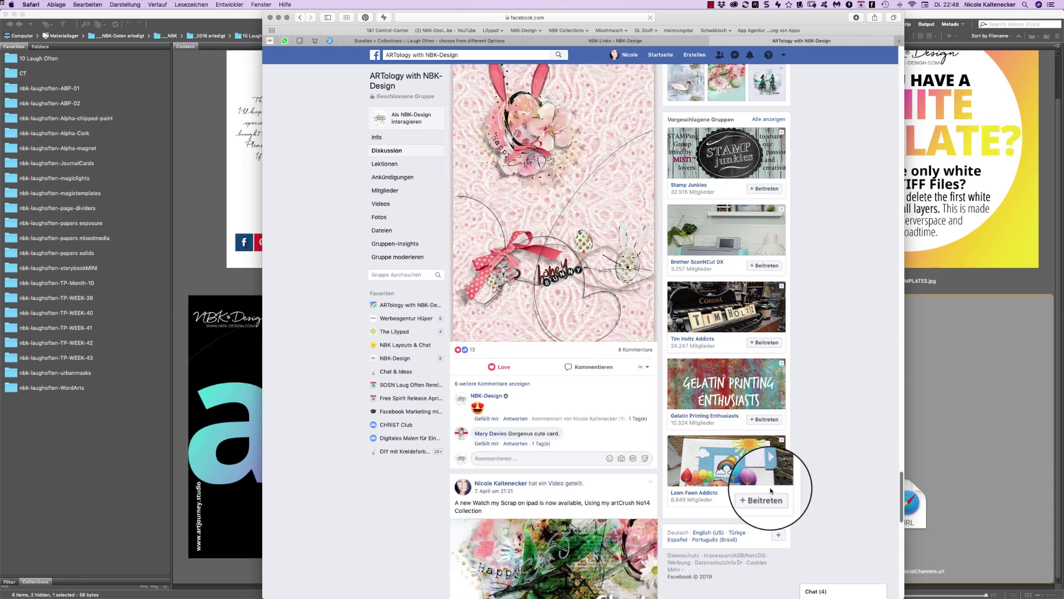
pyautogui.scroll(-10, 770, 490)
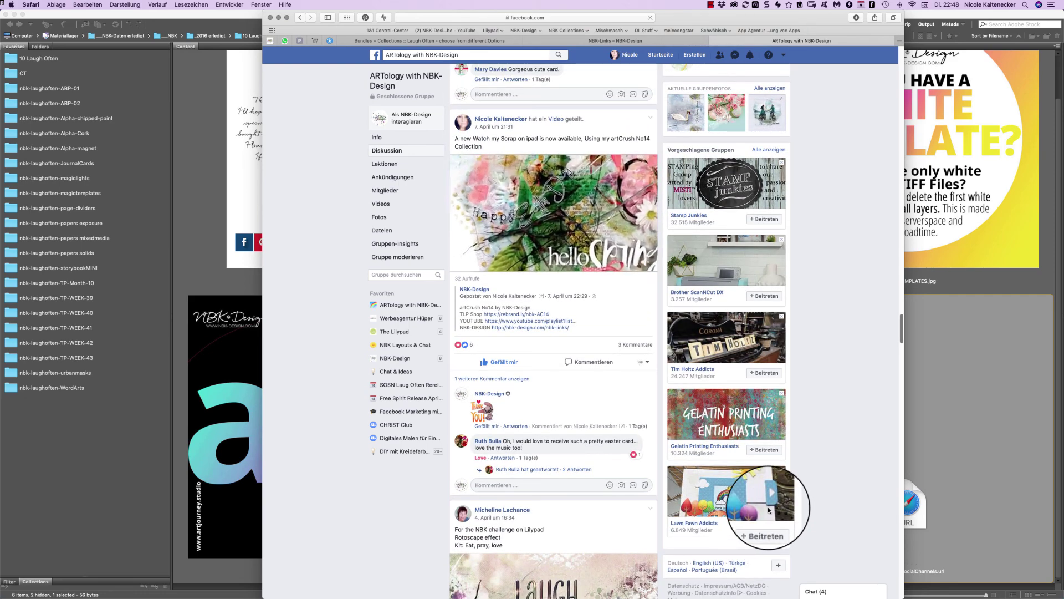
pyautogui.scroll(5, 769, 510)
pyautogui.moveTo(722, 490)
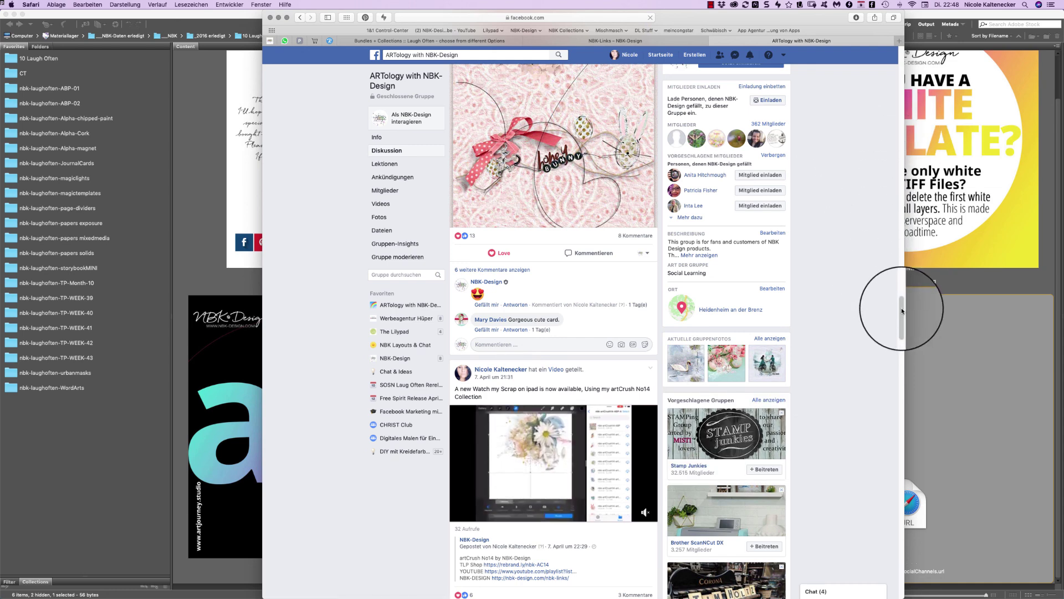
pyautogui.moveTo(902, 311); pyautogui.dragTo(881, 273)
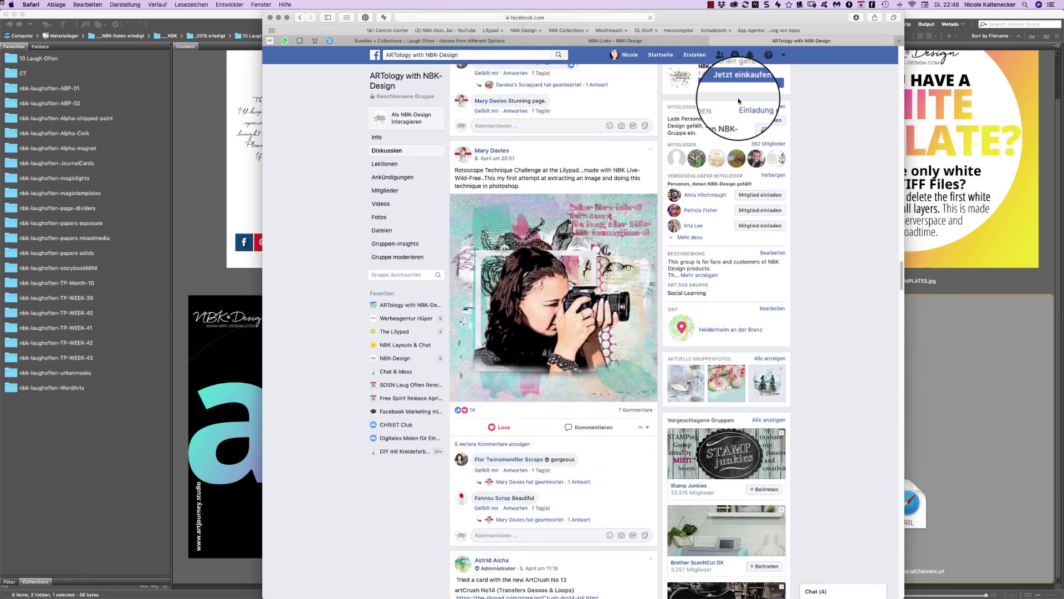
pyautogui.press('super+w')
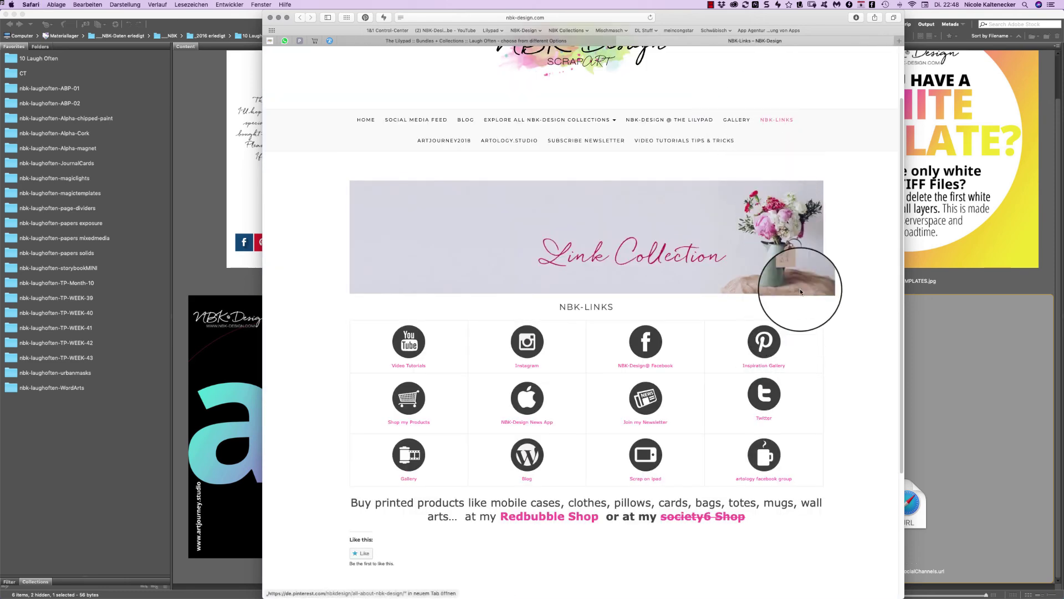